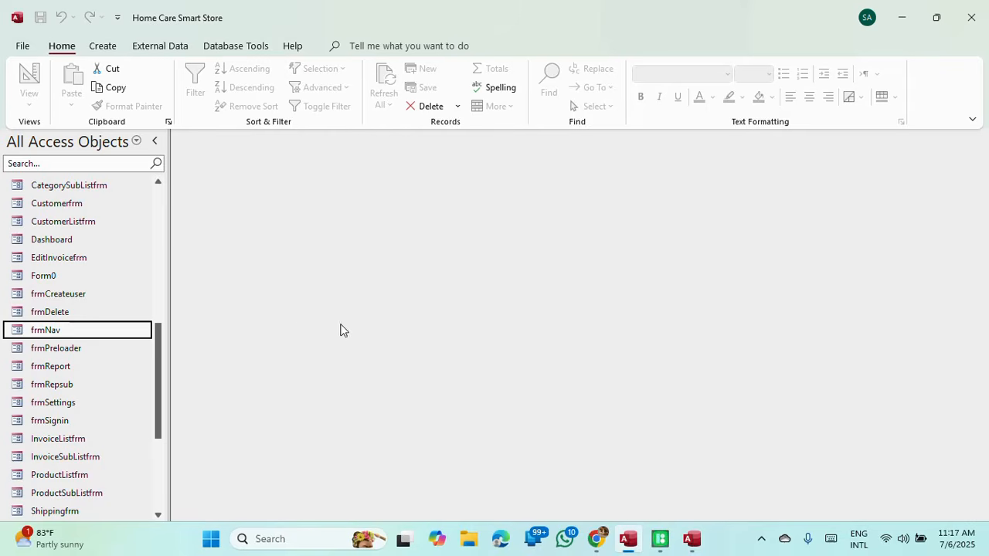
Step: Open the frmNav form of the Home Care Smart Store database to view its finished dashboard
{"action": "double_click", "coordinate": [61, 330]}
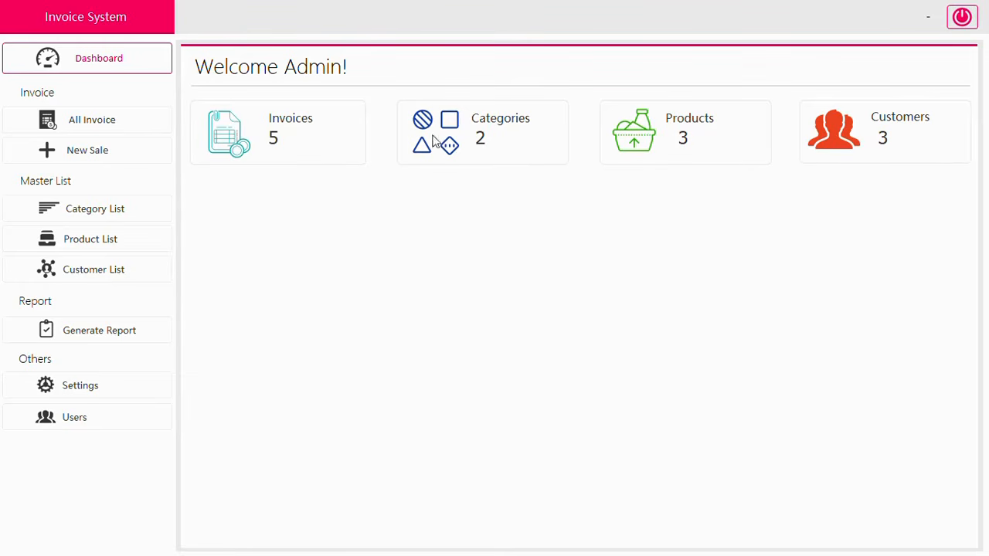
{"action": "right_click", "coordinate": [610, 14]}
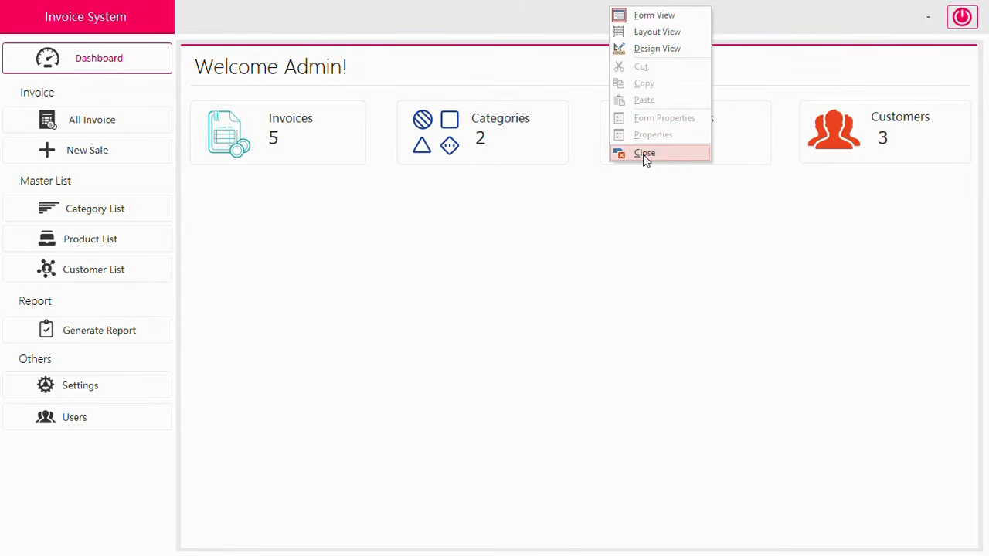
{"action": "left_click", "coordinate": [519, 26]}
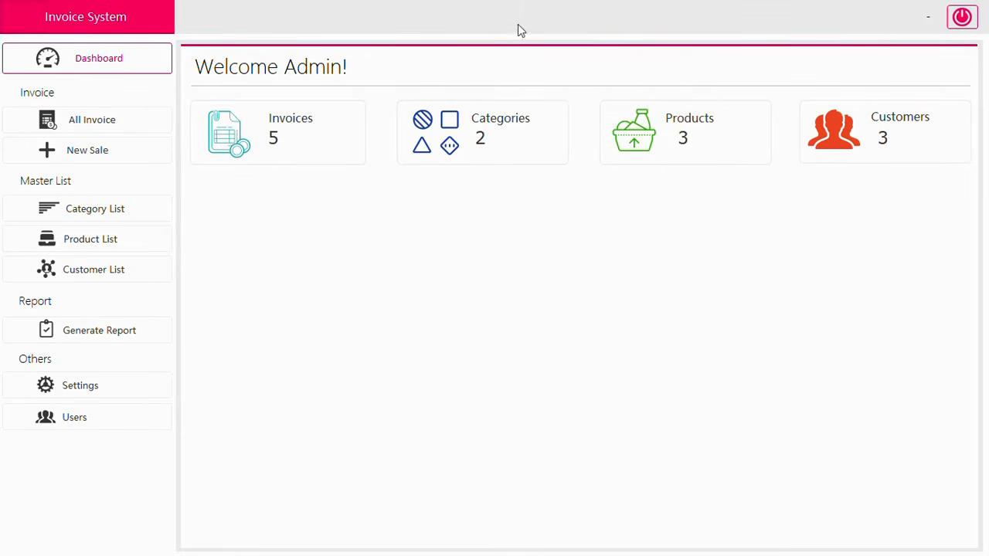
Step: Switch to the POS database, open its frmNav form to view the navigation layout, and close it again
{"action": "key", "text": "super"}
{"action": "mouse_move", "coordinate": [677, 535]}
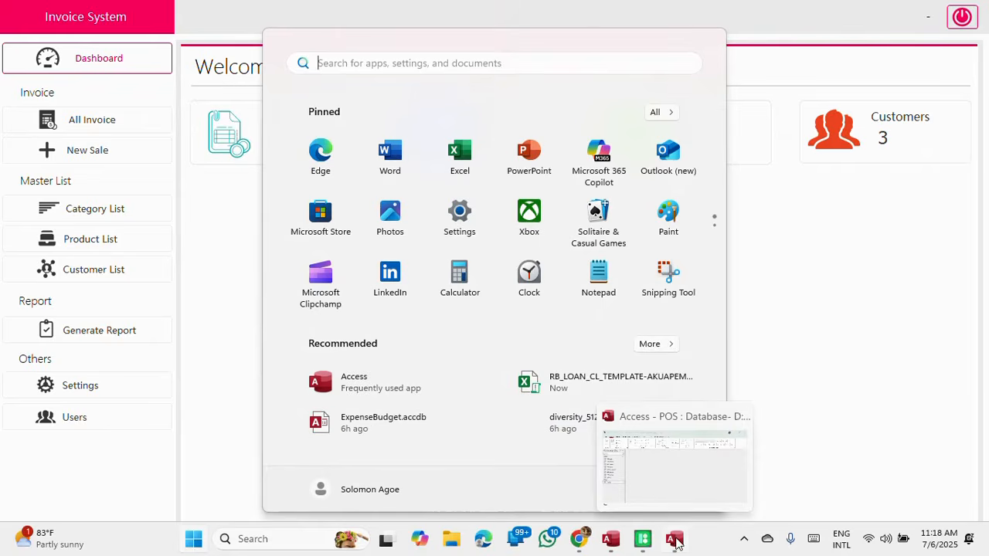
{"action": "left_click", "coordinate": [677, 486]}
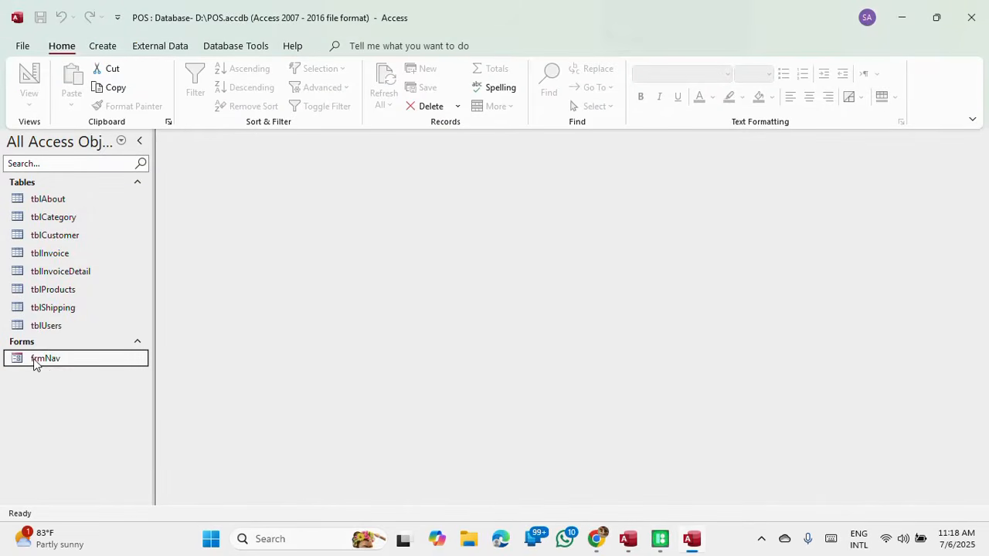
{"action": "double_click", "coordinate": [34, 359]}
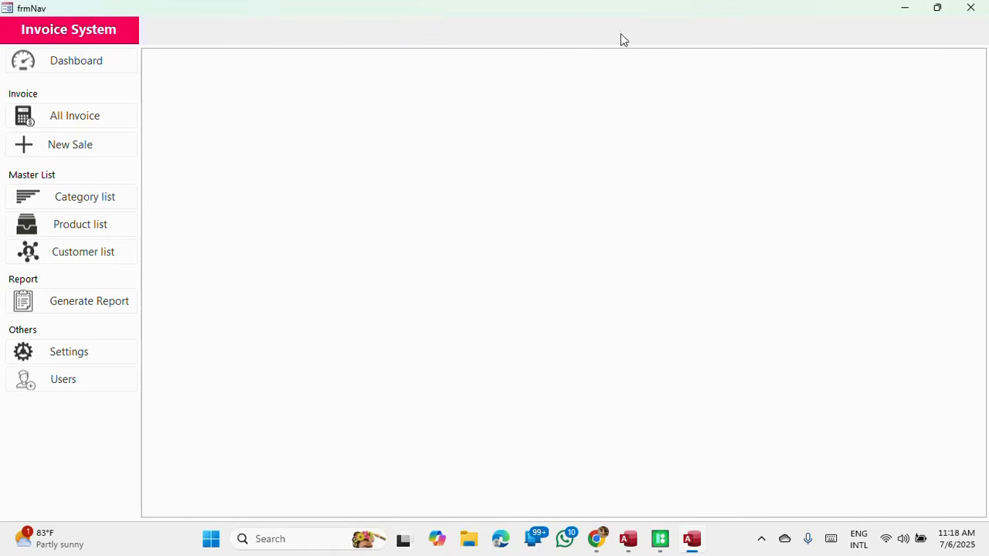
{"action": "right_click", "coordinate": [540, 7]}
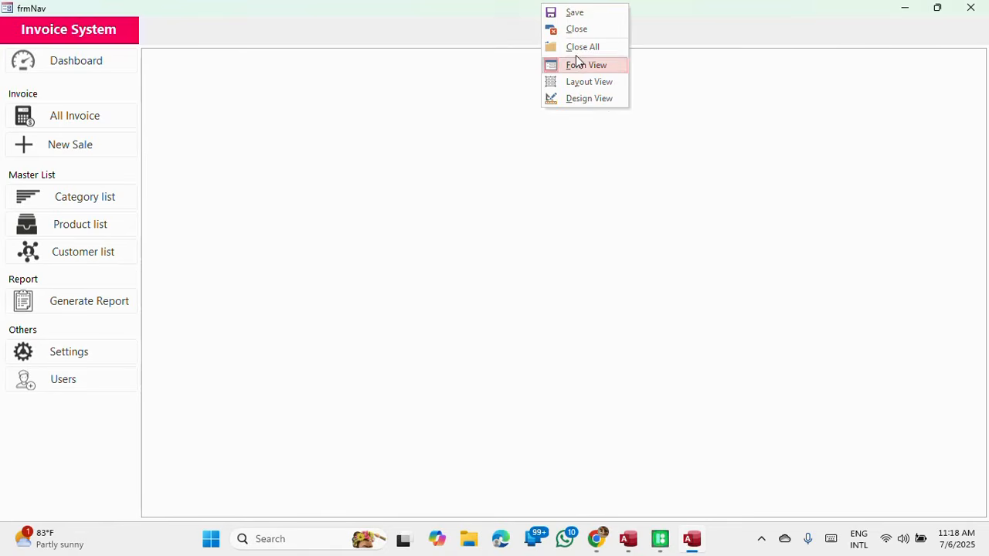
{"action": "left_click", "coordinate": [578, 30]}
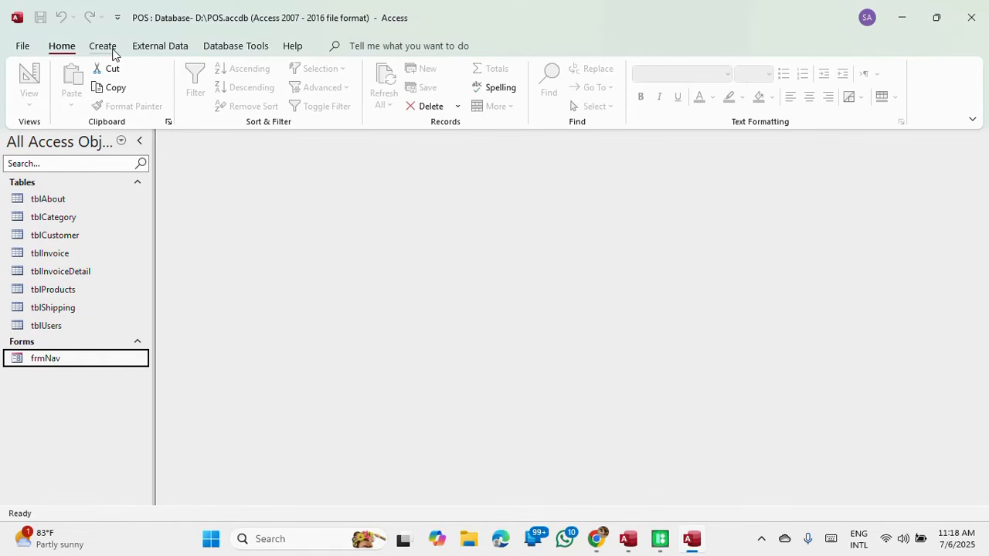
Step: Create a blank form and show it in Design View
{"action": "left_click", "coordinate": [114, 53]}
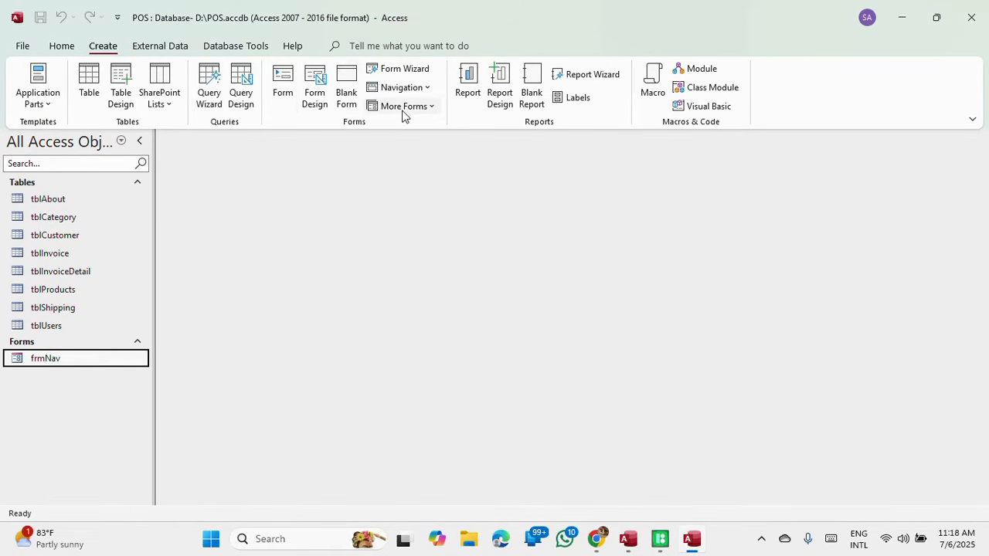
{"action": "left_click", "coordinate": [346, 77]}
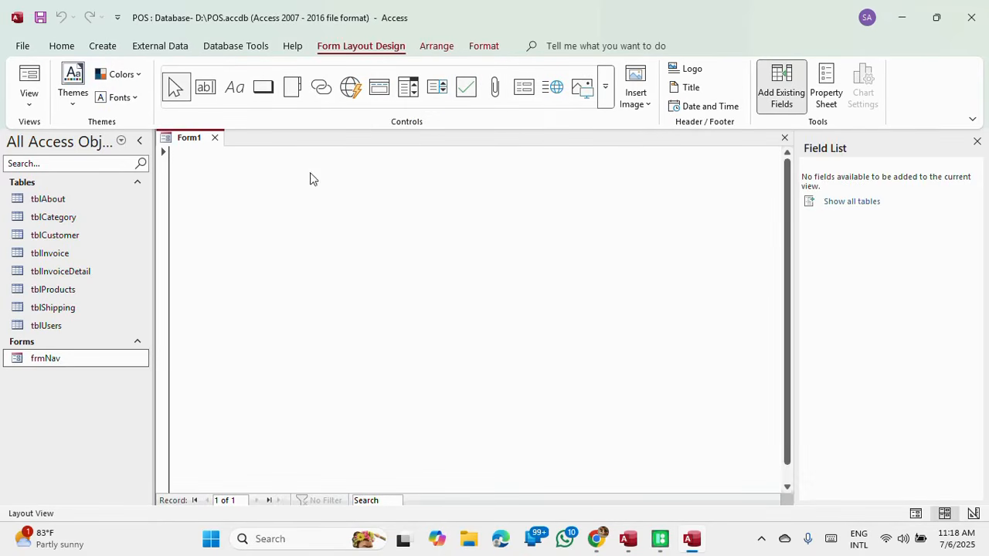
{"action": "right_click", "coordinate": [187, 142]}
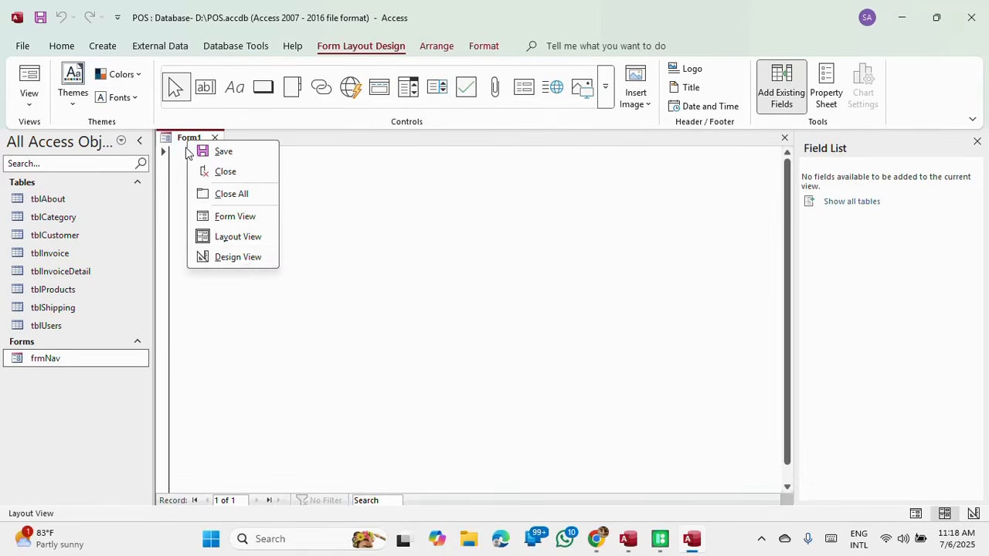
{"action": "left_click", "coordinate": [247, 260]}
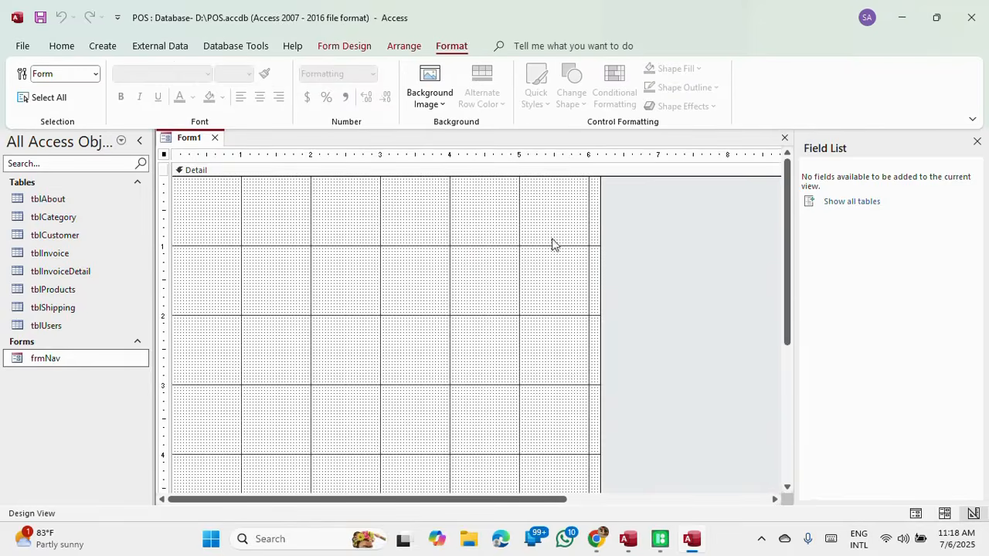
Step: Widen the blank form to 10 inches and extend its Detail section to a height of about 6 inches
{"action": "left_click_drag", "start_coordinate": [649, 251], "coordinate": [735, 253]}
{"action": "scroll", "coordinate": [348, 255], "scroll_direction": "down", "scroll_amount": 5}
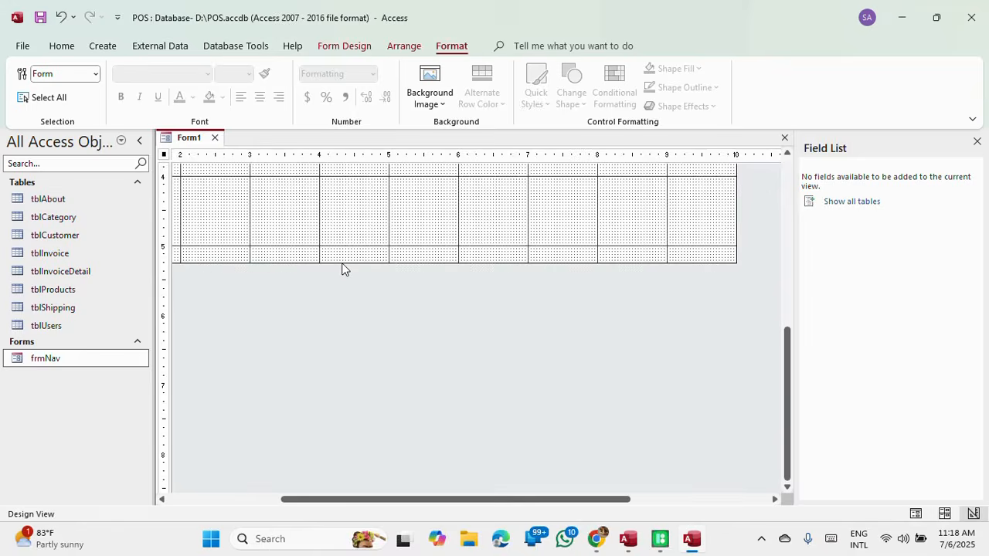
{"action": "left_click_drag", "start_coordinate": [343, 265], "coordinate": [328, 315]}
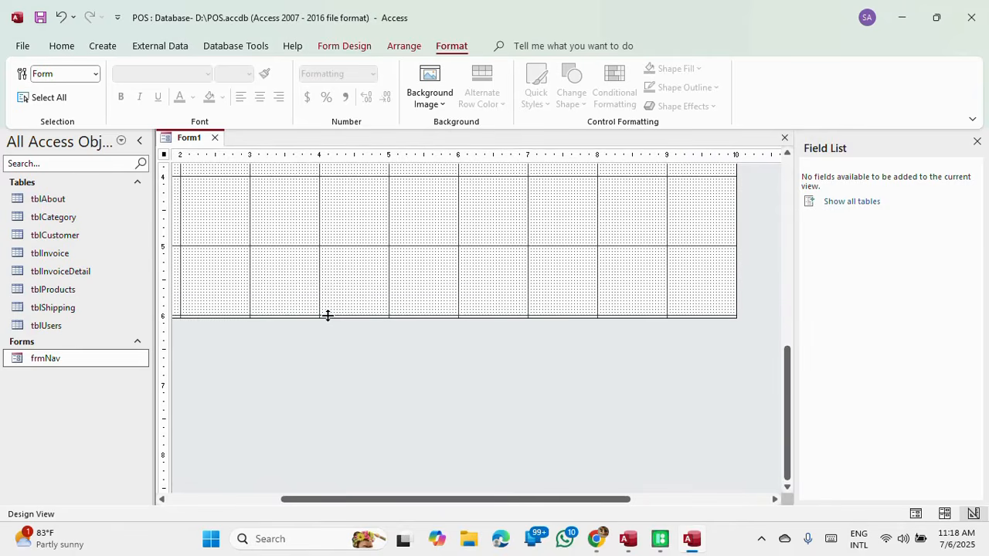
{"action": "scroll", "coordinate": [530, 245], "scroll_direction": "up", "scroll_amount": 5}
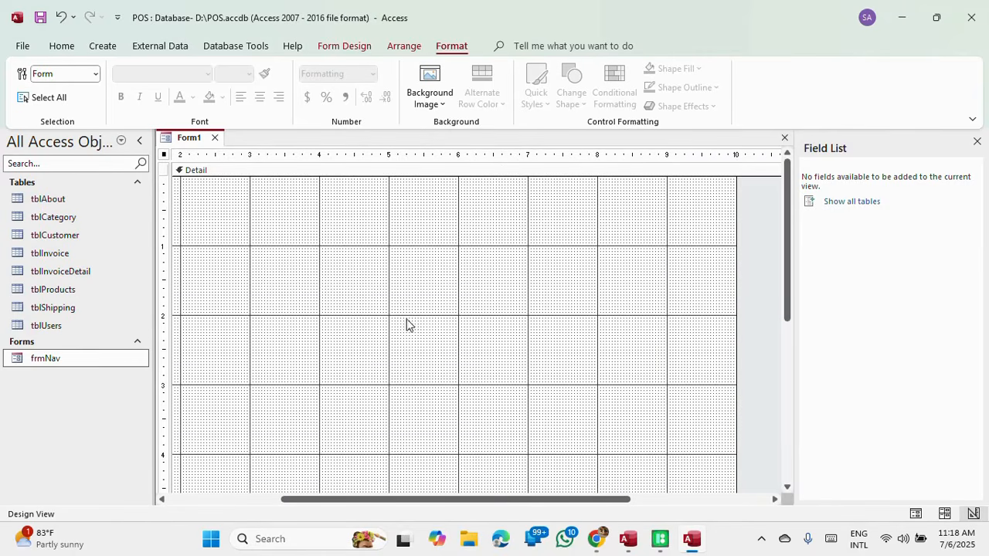
Step: Show the form's properties and set Scroll Bars to Neither
{"action": "left_click", "coordinate": [354, 47]}
{"action": "left_click", "coordinate": [681, 93]}
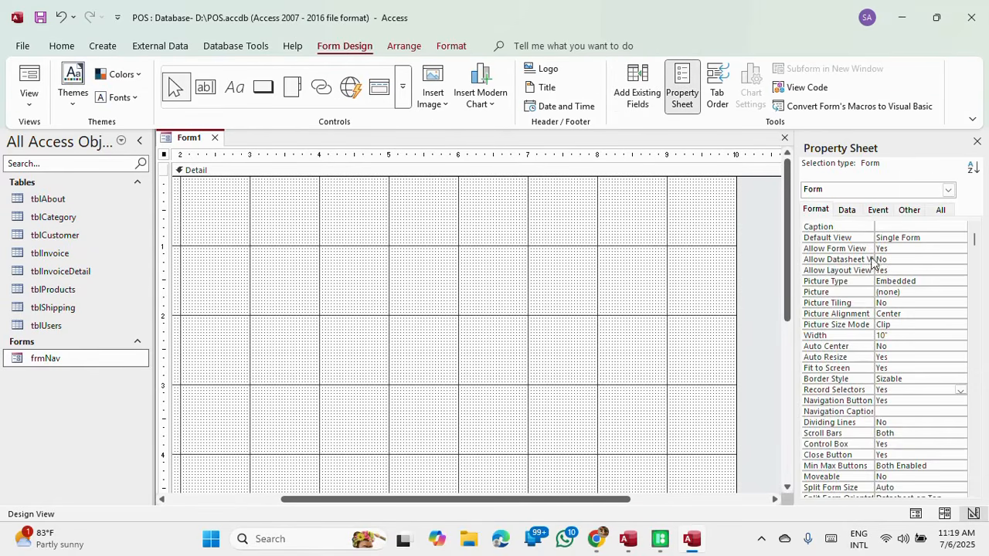
{"action": "scroll", "coordinate": [886, 306], "scroll_direction": "down", "scroll_amount": 3}
{"action": "left_click", "coordinate": [898, 335]}
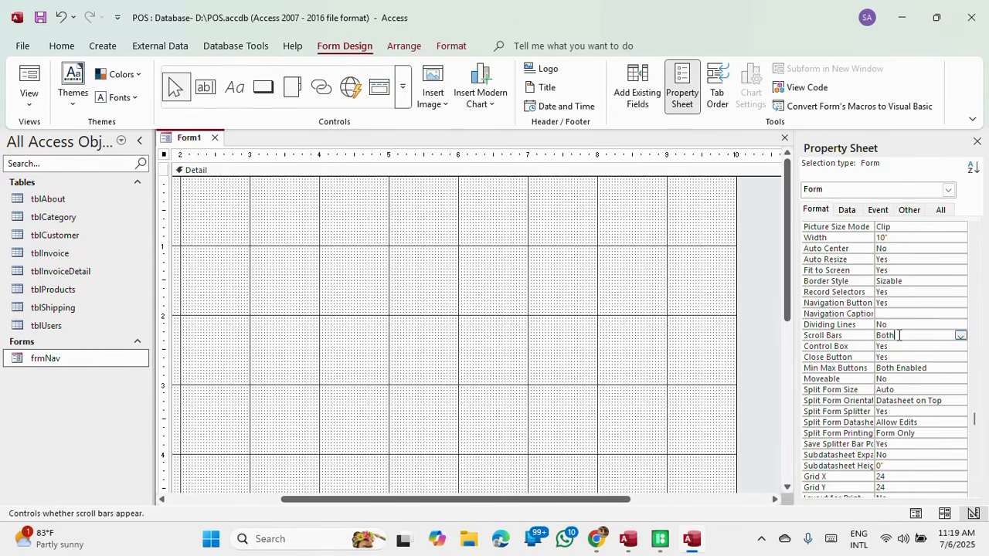
{"action": "left_click", "coordinate": [962, 335]}
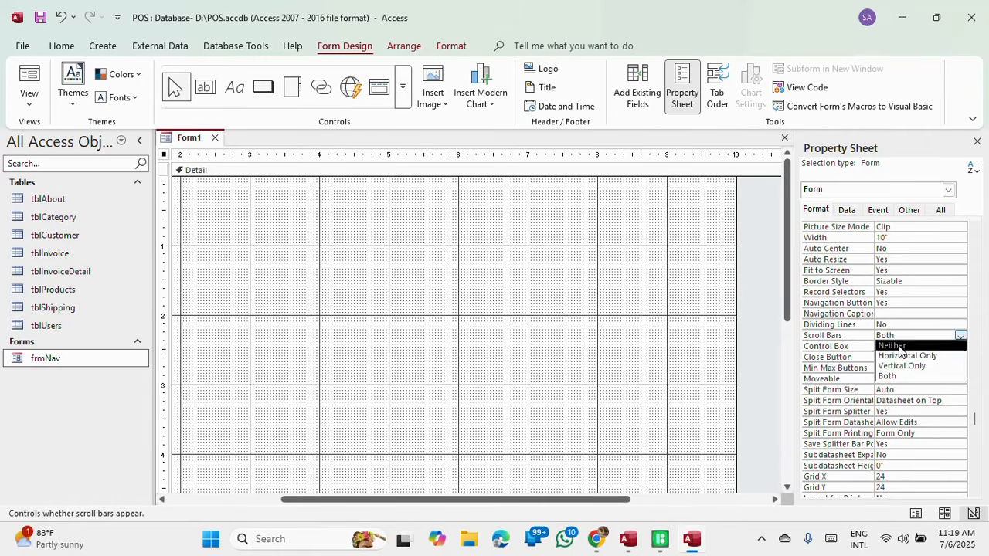
{"action": "left_click", "coordinate": [915, 344]}
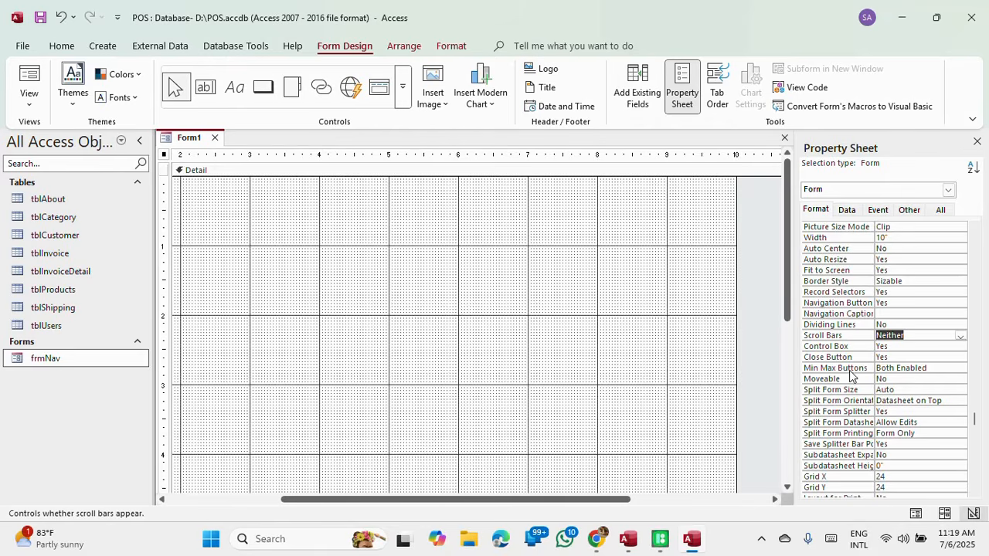
Step: Set the form's Border Style to Thin
{"action": "scroll", "coordinate": [898, 421], "scroll_direction": "up", "scroll_amount": 3}
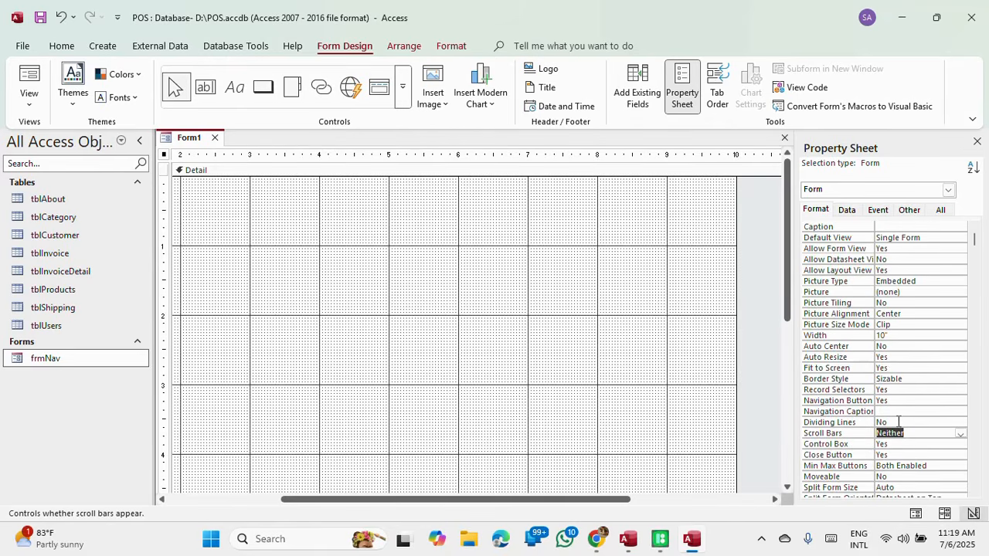
{"action": "left_click", "coordinate": [891, 356]}
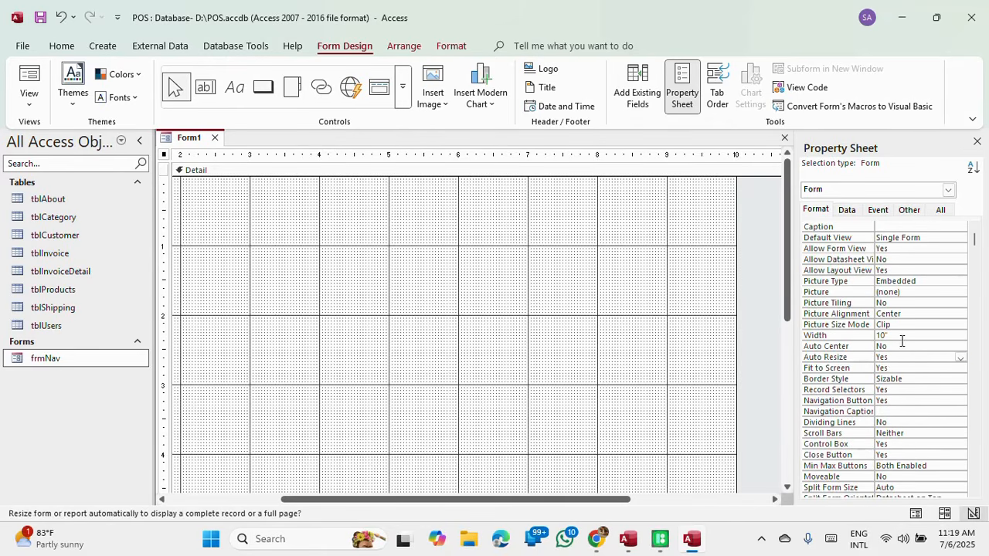
{"action": "left_click", "coordinate": [908, 378]}
{"action": "left_click", "coordinate": [960, 379]}
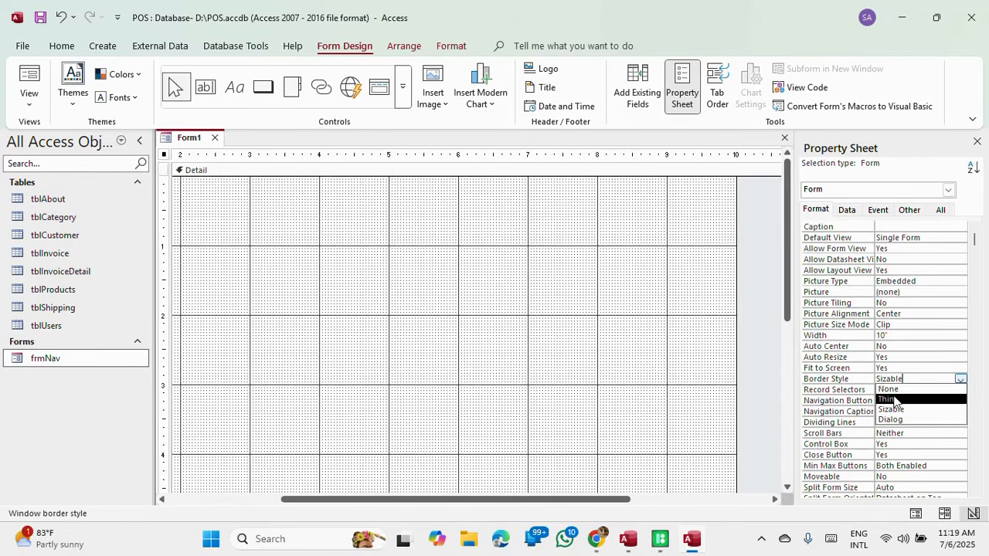
{"action": "left_click", "coordinate": [896, 400]}
Step: Set both Record Selectors and Navigation Buttons to No for the form
{"action": "left_click", "coordinate": [900, 389]}
{"action": "left_click", "coordinate": [961, 391]}
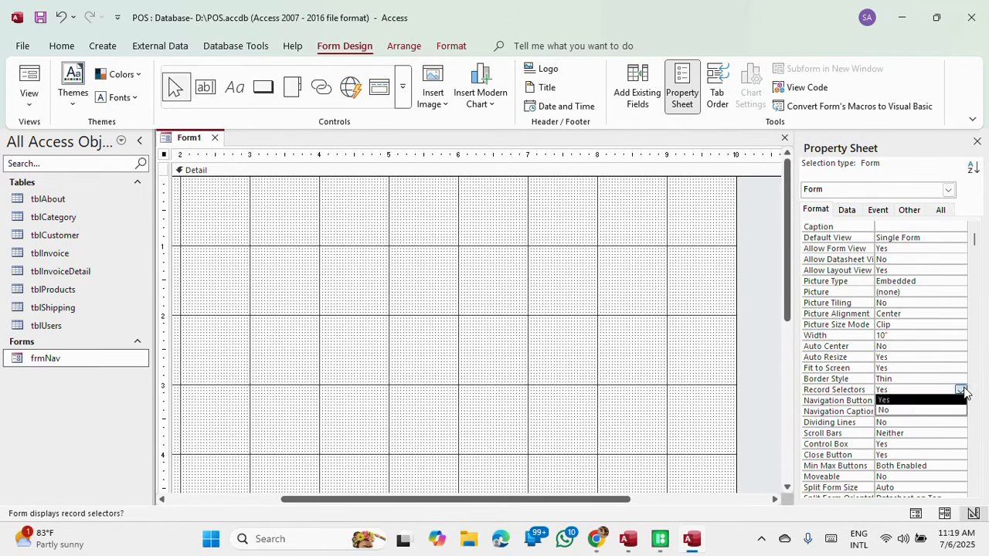
{"action": "left_click", "coordinate": [926, 409]}
{"action": "left_click", "coordinate": [900, 399]}
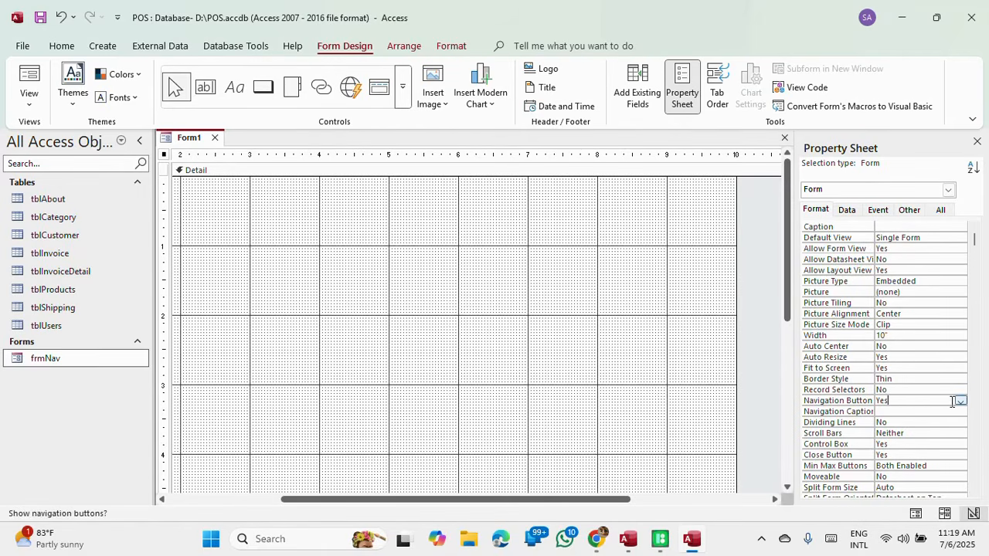
{"action": "left_click", "coordinate": [960, 401]}
{"action": "left_click", "coordinate": [919, 422]}
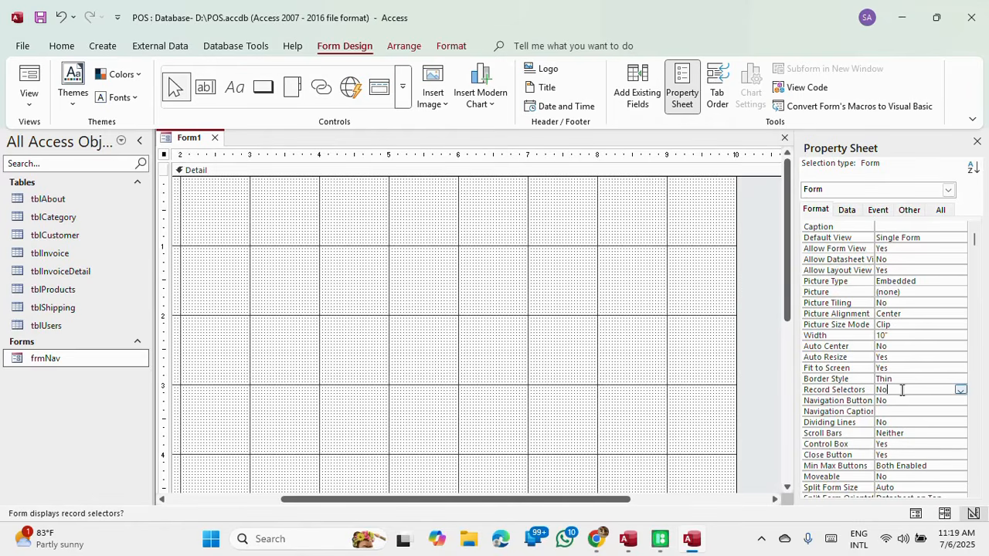
Step: Save the new form as frmDashboard
{"action": "right_click", "coordinate": [180, 136]}
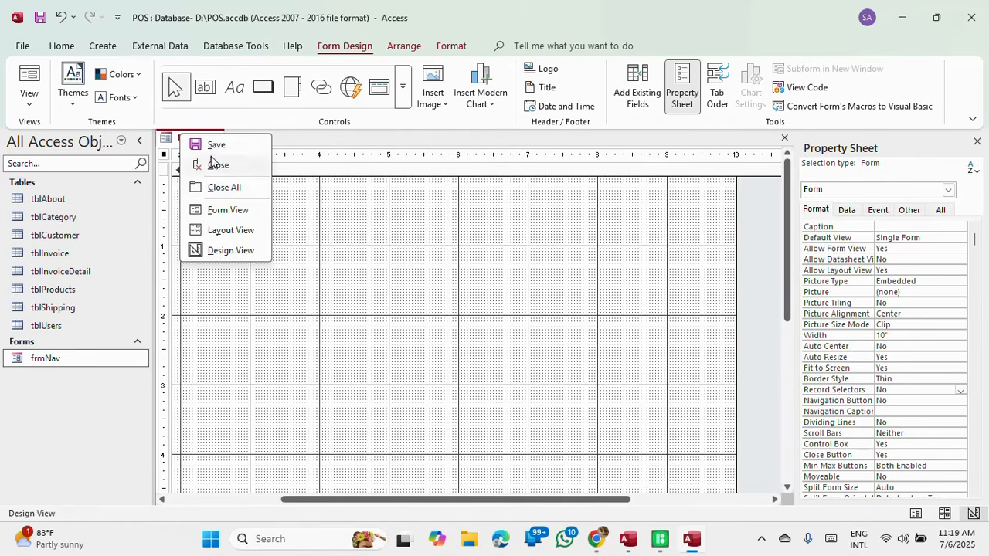
{"action": "left_click", "coordinate": [216, 144]}
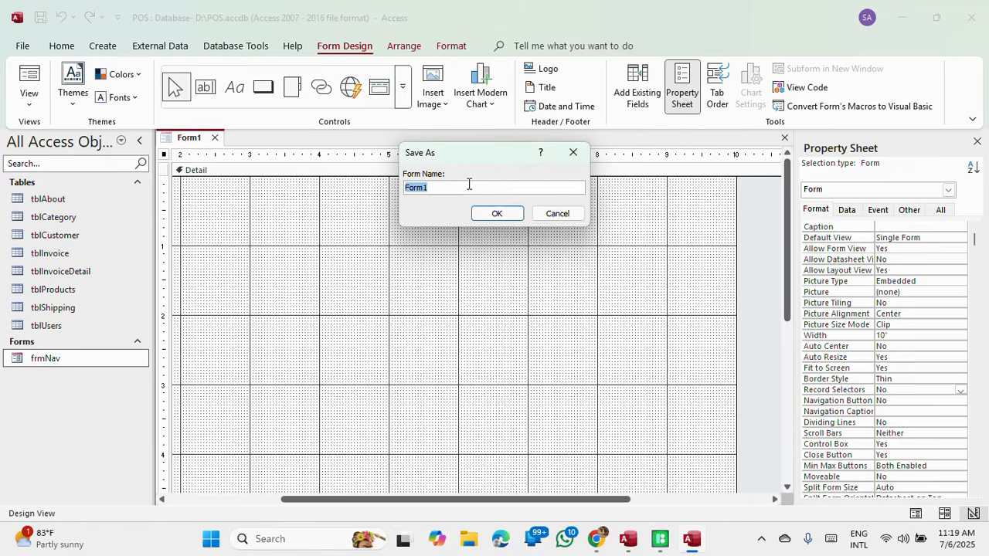
{"action": "type", "text": "frm"}
{"action": "type", "text": "Dashboard"}
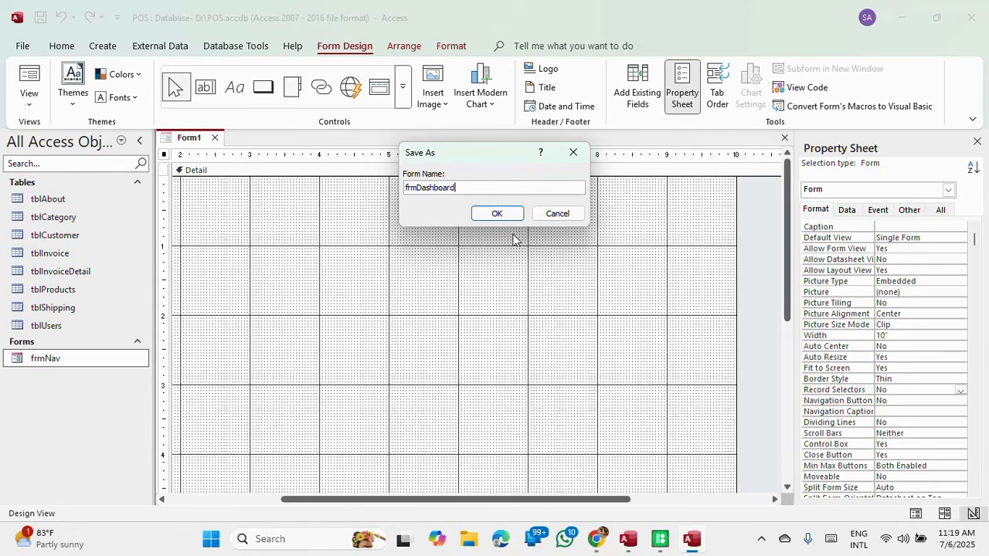
{"action": "left_click", "coordinate": [499, 214]}
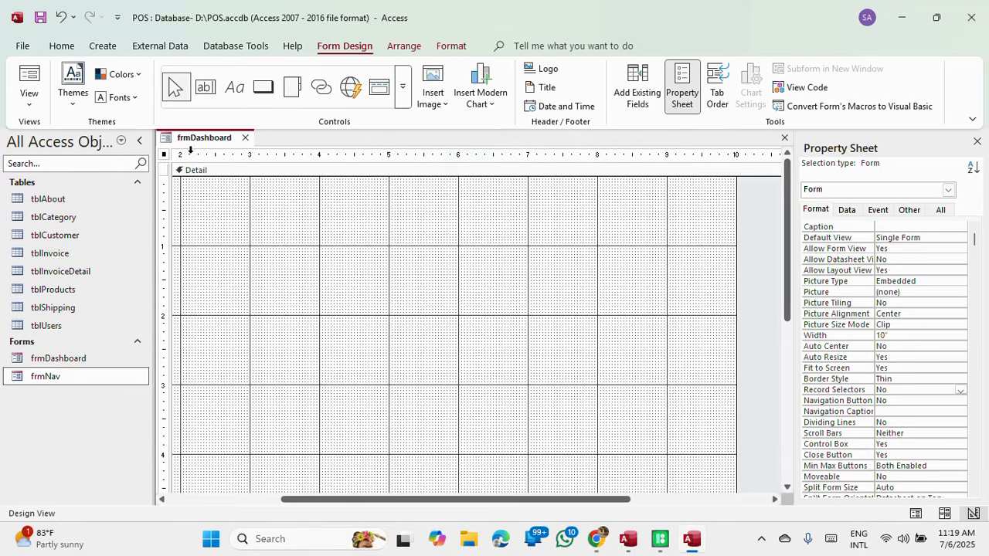
Step: Preview frmDashboard in Form View and return it to Design View
{"action": "left_click", "coordinate": [30, 83]}
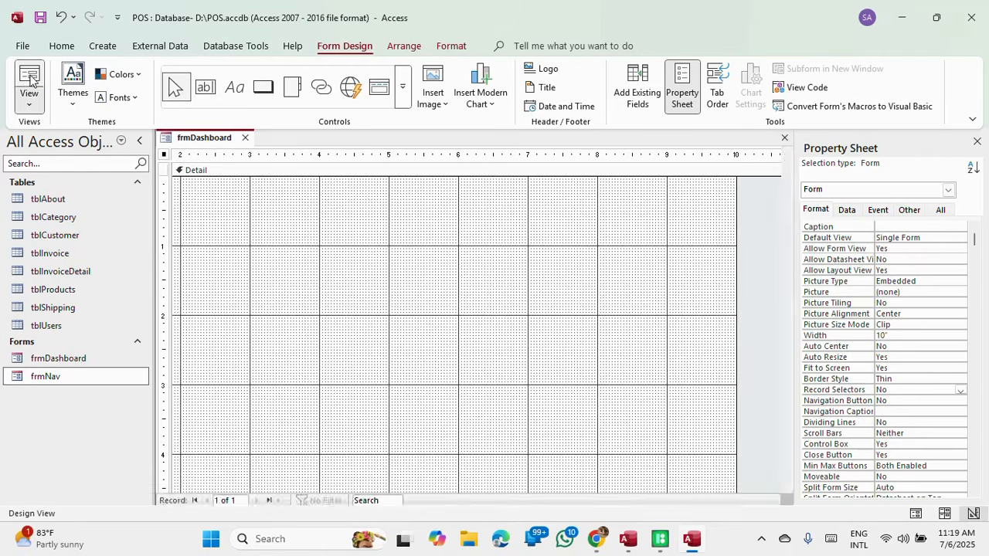
{"action": "right_click", "coordinate": [190, 141]}
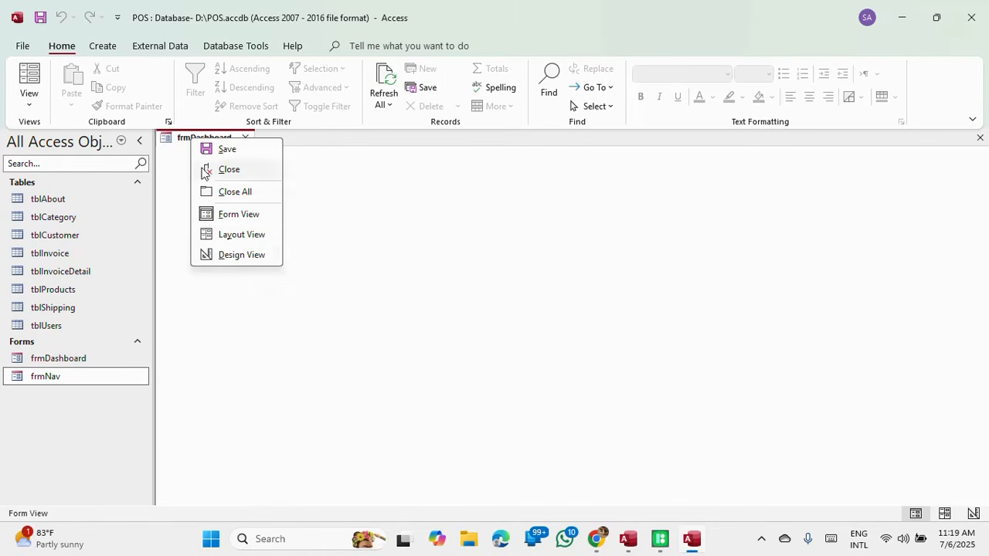
{"action": "left_click", "coordinate": [239, 255]}
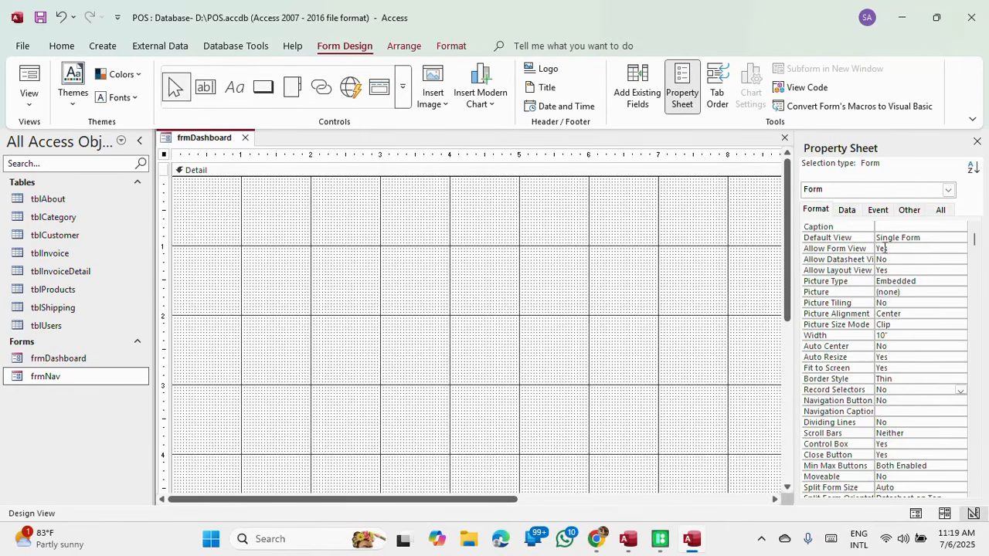
Step: Set the Pop Up property of frmDashboard to Yes and switch the form to Form View
{"action": "left_click", "coordinate": [910, 211]}
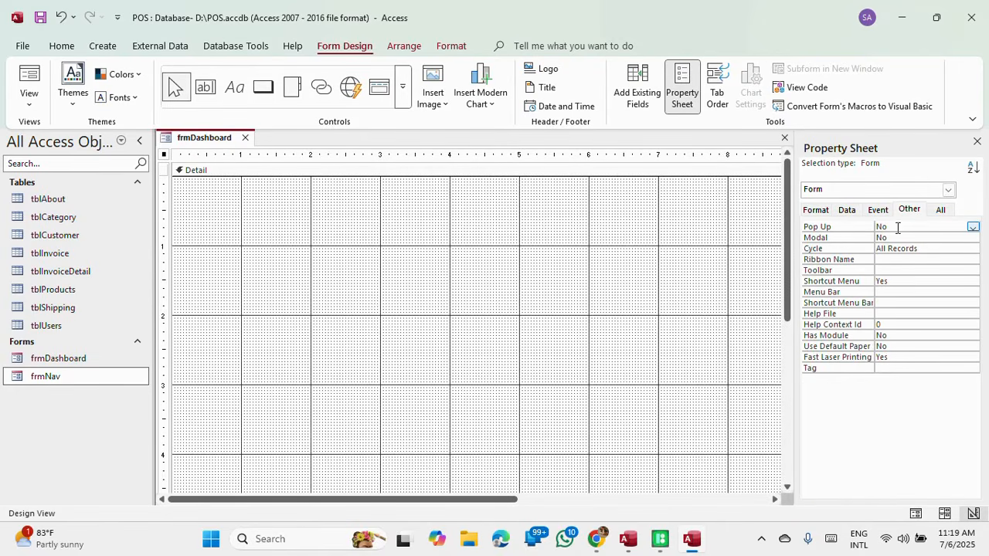
{"action": "left_click", "coordinate": [898, 227]}
{"action": "left_click", "coordinate": [973, 228]}
{"action": "left_click", "coordinate": [930, 237]}
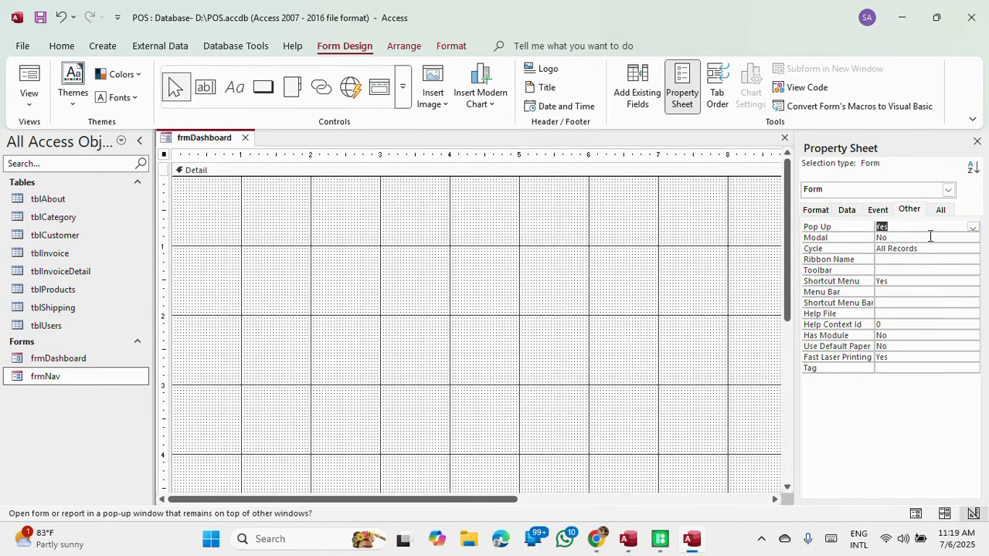
{"action": "left_click", "coordinate": [29, 82]}
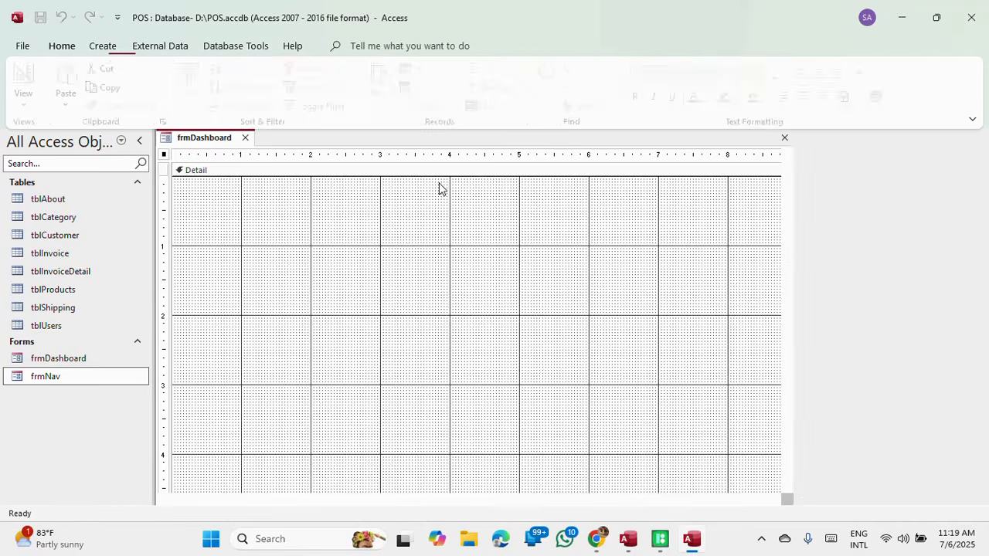
Step: Move the pop-up frmDashboard window higher for inspection and return the form to Design View
{"action": "left_click_drag", "start_coordinate": [465, 159], "coordinate": [482, 44]}
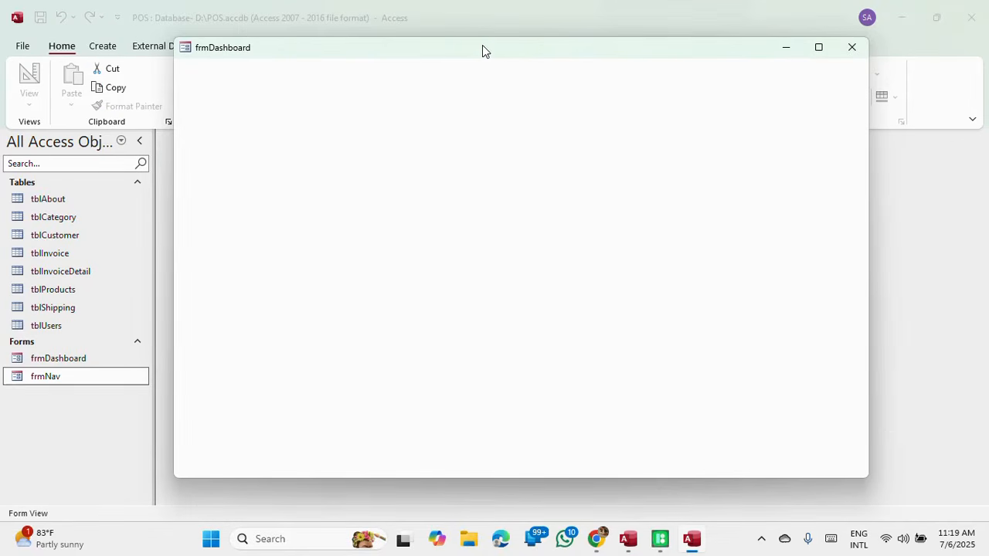
{"action": "right_click", "coordinate": [482, 45]}
{"action": "left_click", "coordinate": [533, 142]}
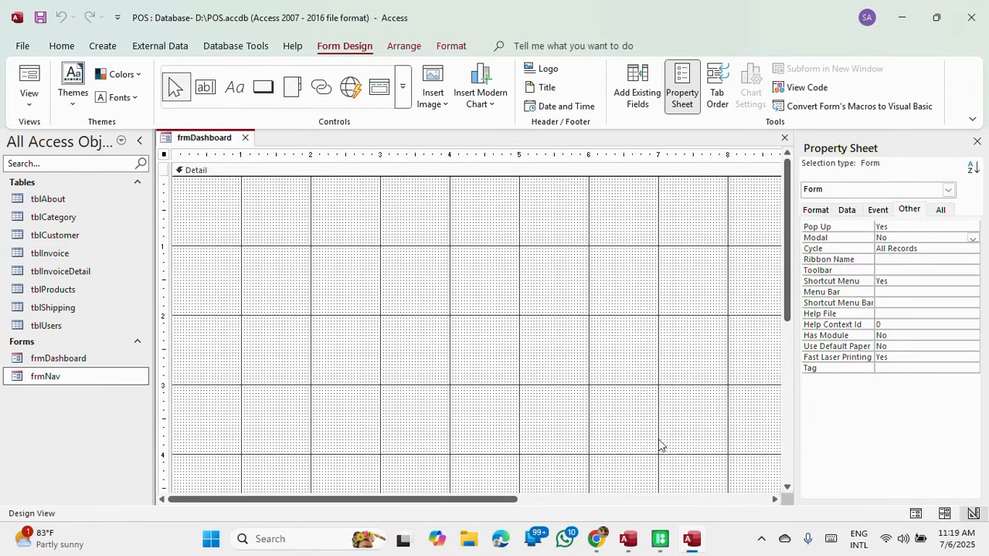
Step: Switch to the finished Home Care Smart Store database to examine its dashboard layout, and return to the POS database
{"action": "mouse_move", "coordinate": [633, 550]}
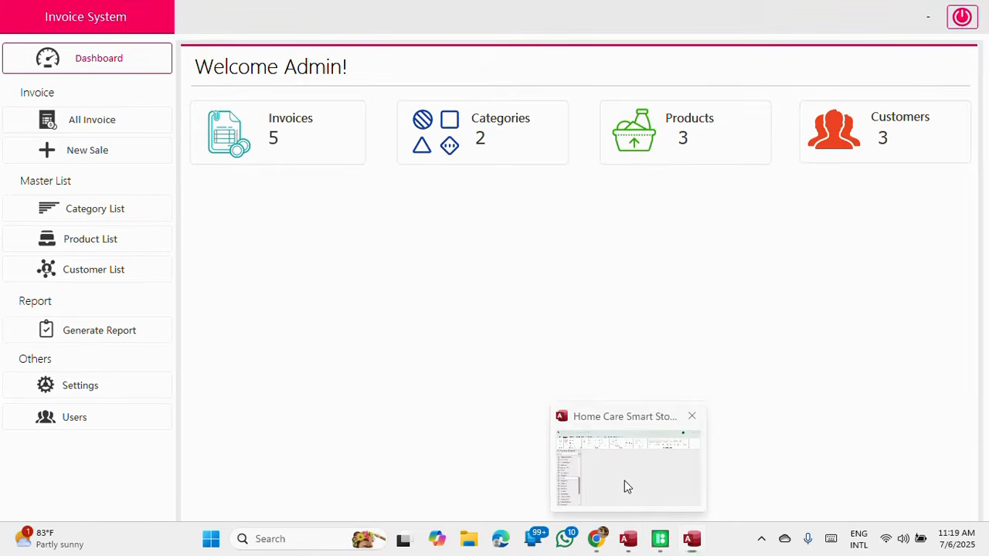
{"action": "left_click", "coordinate": [625, 481]}
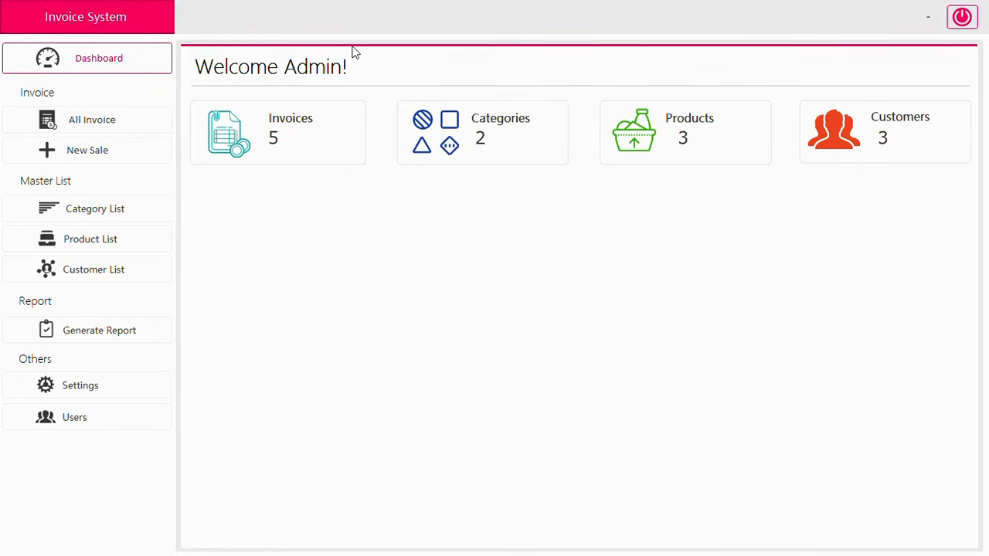
{"action": "right_click", "coordinate": [442, 6]}
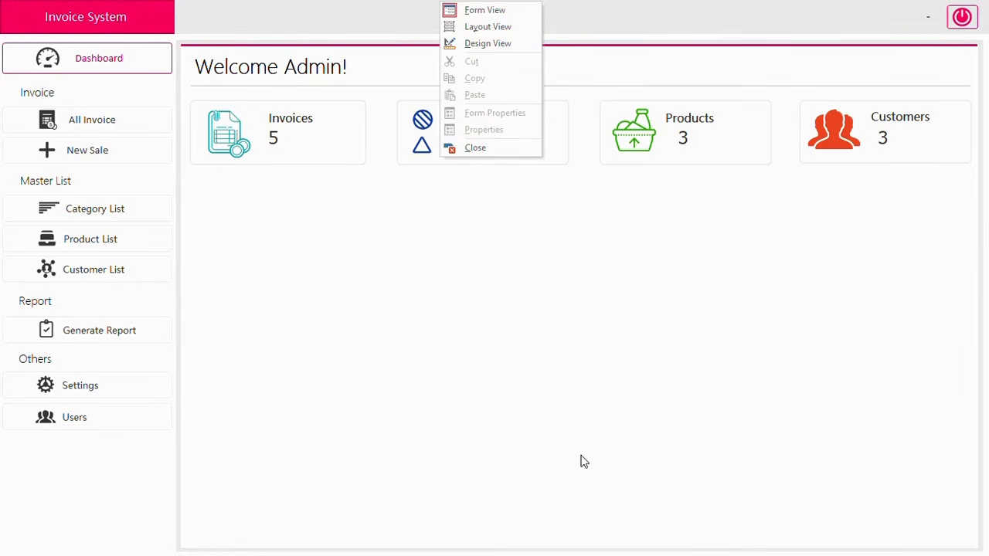
{"action": "key", "text": "super"}
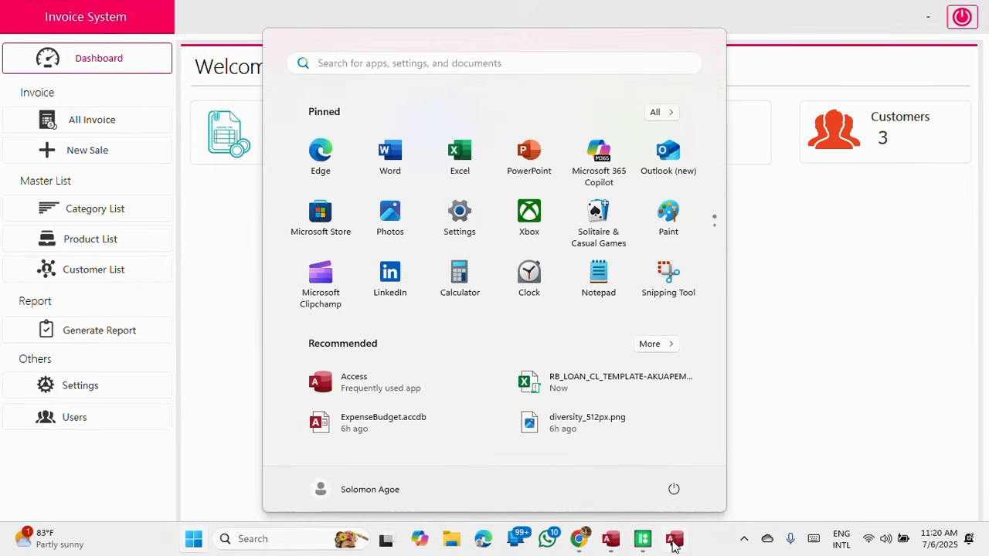
{"action": "mouse_move", "coordinate": [675, 538]}
{"action": "left_click", "coordinate": [669, 494]}
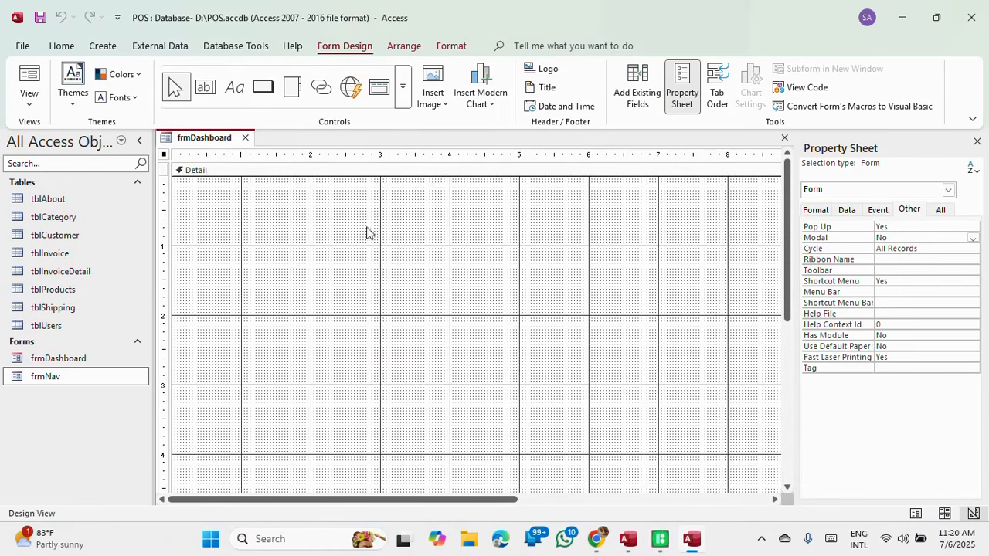
Step: Add a label about 3.5 inches wide reading "Welcome Admin" near the top-left corner of the Detail section
{"action": "left_click", "coordinate": [234, 88]}
{"action": "left_click_drag", "start_coordinate": [183, 194], "coordinate": [424, 223]}
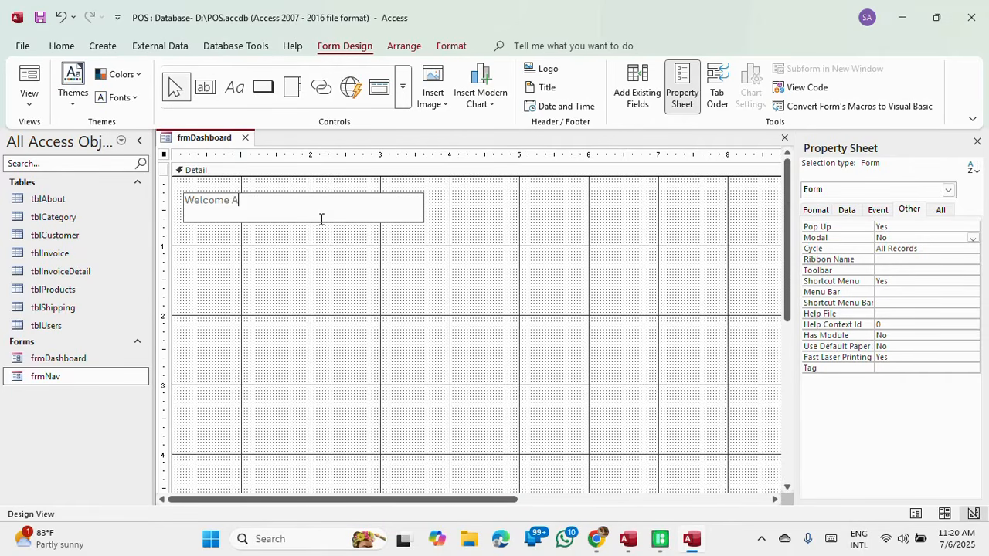
{"action": "left_click", "coordinate": [284, 247]}
{"action": "left_click", "coordinate": [265, 218]}
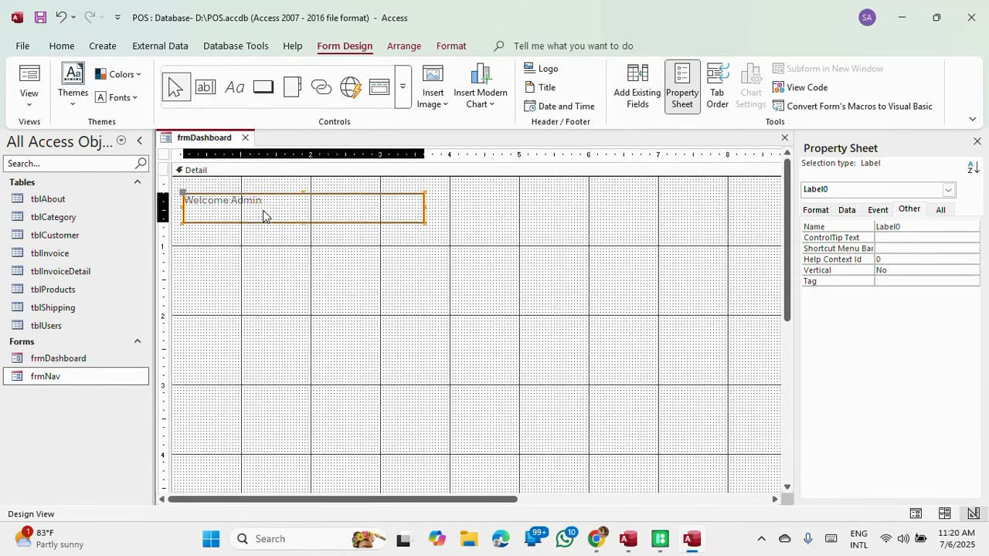
Step: Set the Welcome Admin label's font to MS Reference Sans Serif at size 28
{"action": "left_click", "coordinate": [449, 46]}
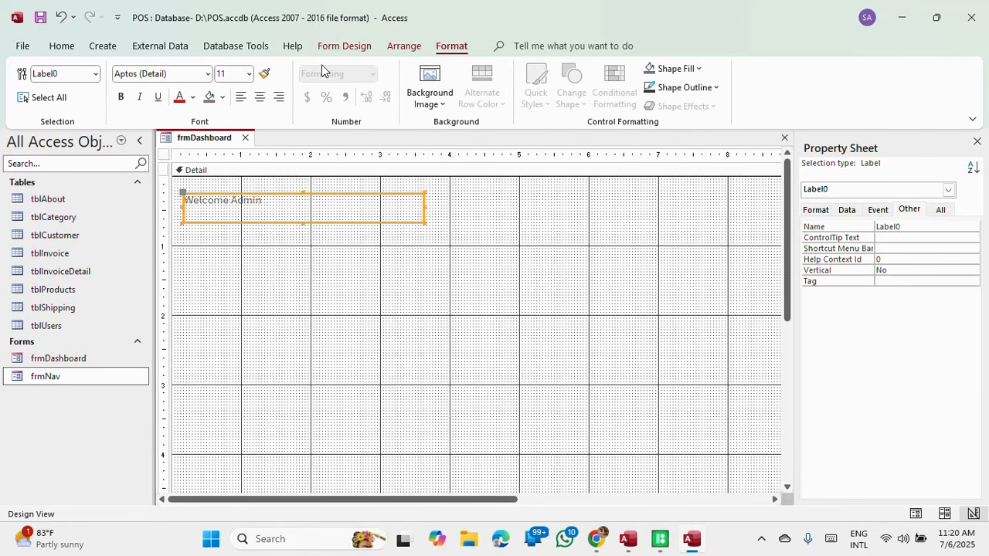
{"action": "left_click", "coordinate": [208, 74]}
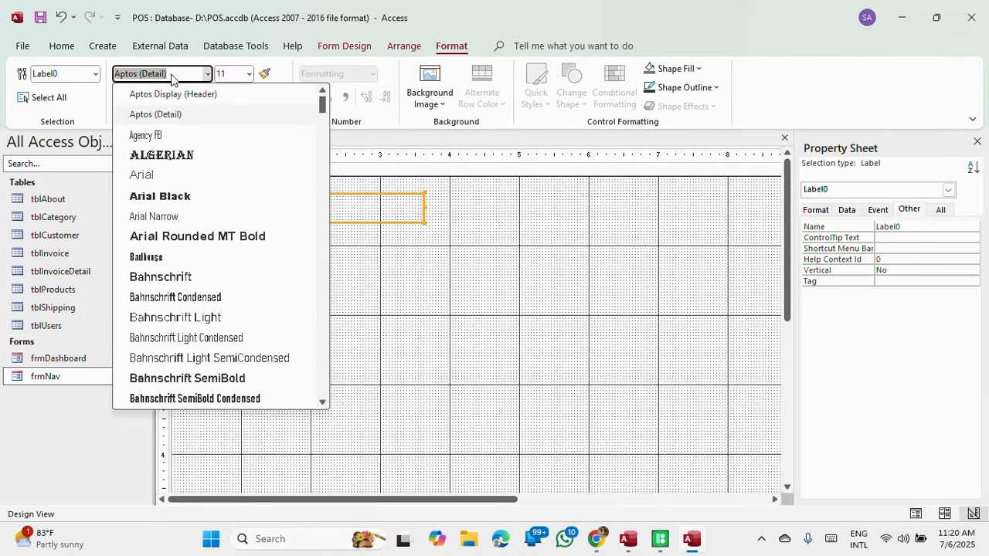
{"action": "type", "text": "Mi"}
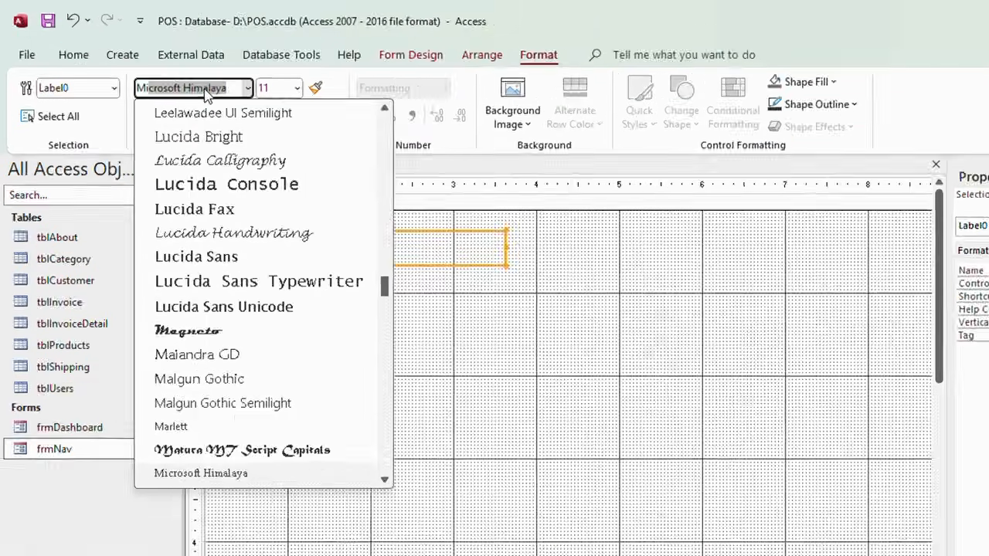
{"action": "key", "text": "Escape"}
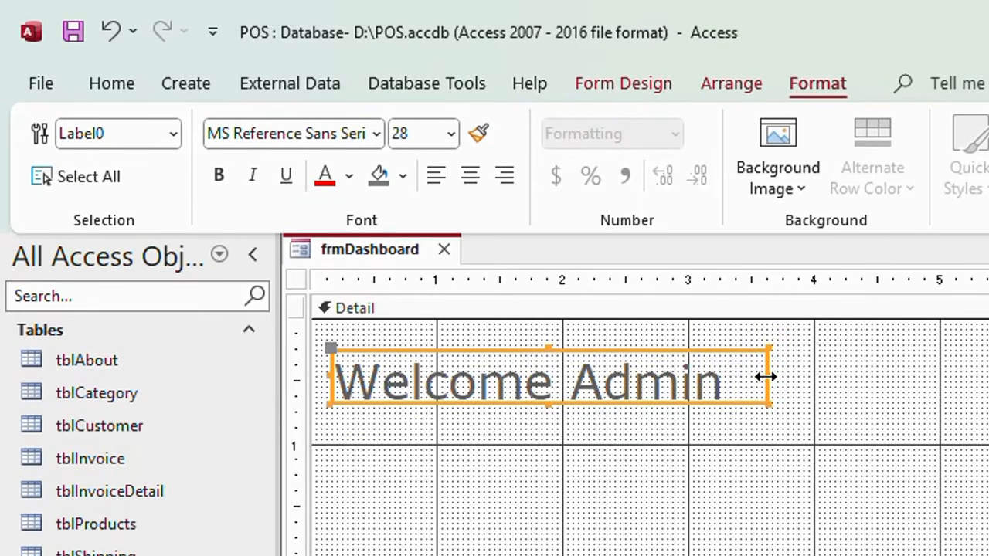
Step: Widen the Welcome Admin label to about the 4-inch mark and set its font size to 20
{"action": "left_click_drag", "start_coordinate": [764, 375], "coordinate": [811, 376]}
{"action": "left_click", "coordinate": [450, 141]}
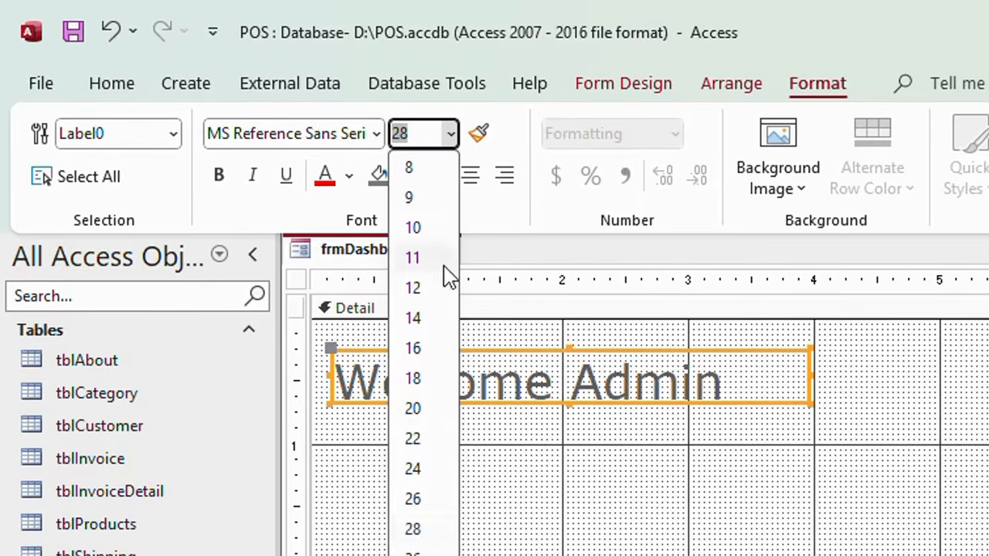
{"action": "left_click", "coordinate": [424, 382]}
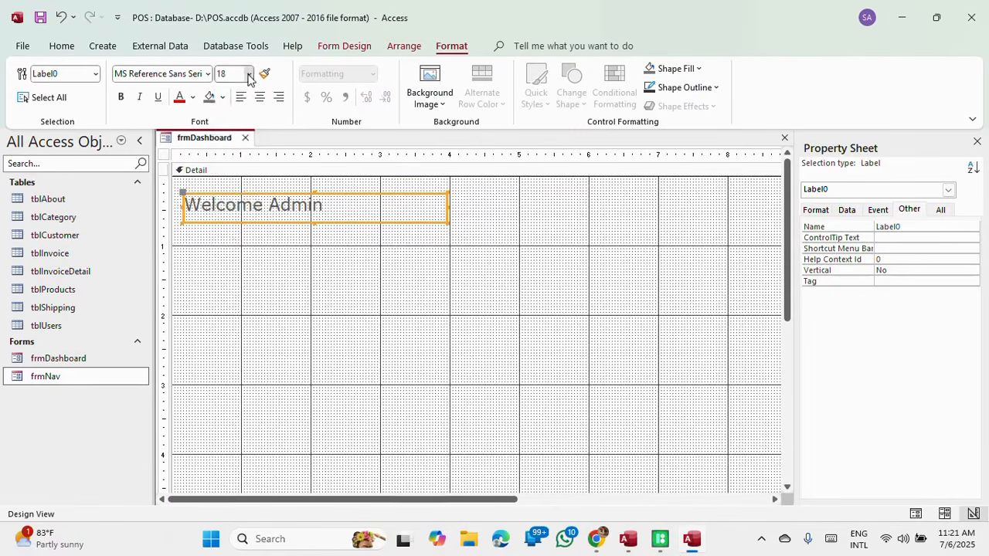
{"action": "left_click", "coordinate": [450, 134]}
{"action": "left_click", "coordinate": [228, 227]}
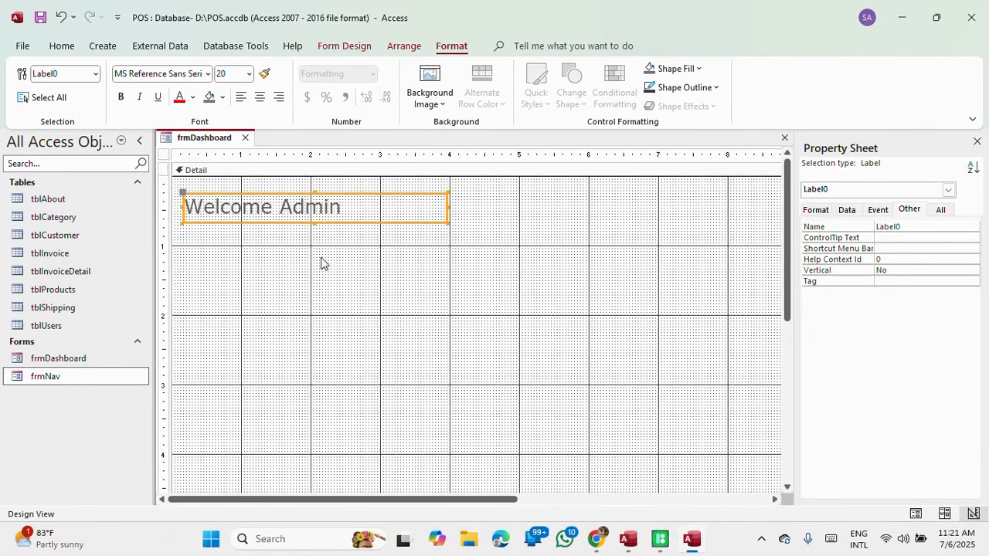
Step: Set the font color of the Welcome Admin label to Automatic
{"action": "left_click", "coordinate": [363, 242]}
{"action": "left_click", "coordinate": [350, 211]}
{"action": "left_click", "coordinate": [192, 97]}
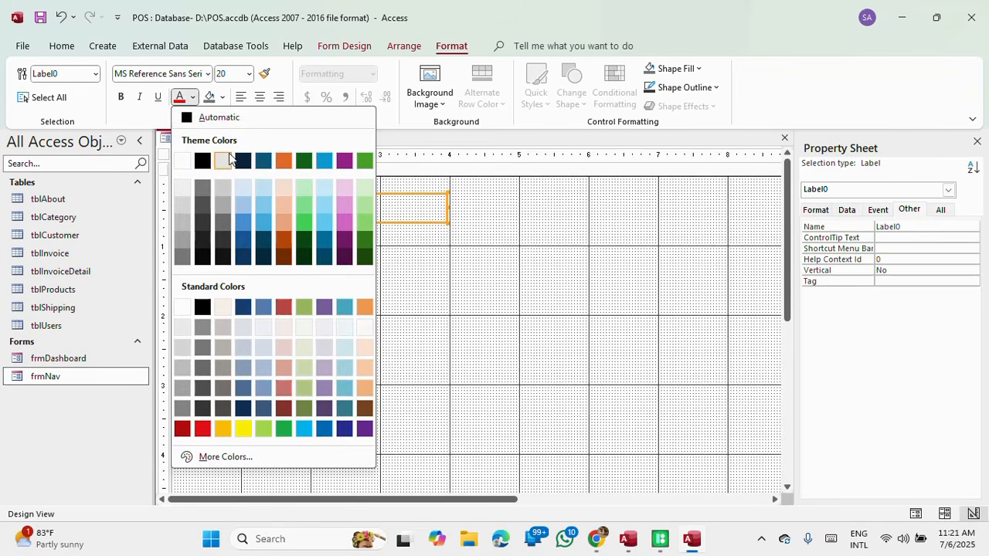
{"action": "left_click", "coordinate": [202, 117]}
{"action": "left_click", "coordinate": [483, 240]}
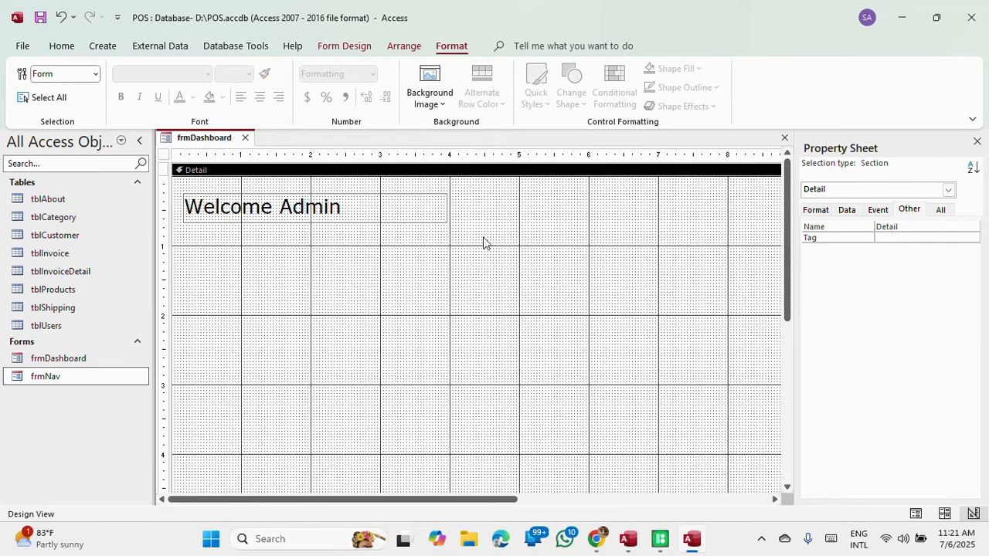
{"action": "left_click", "coordinate": [445, 208]}
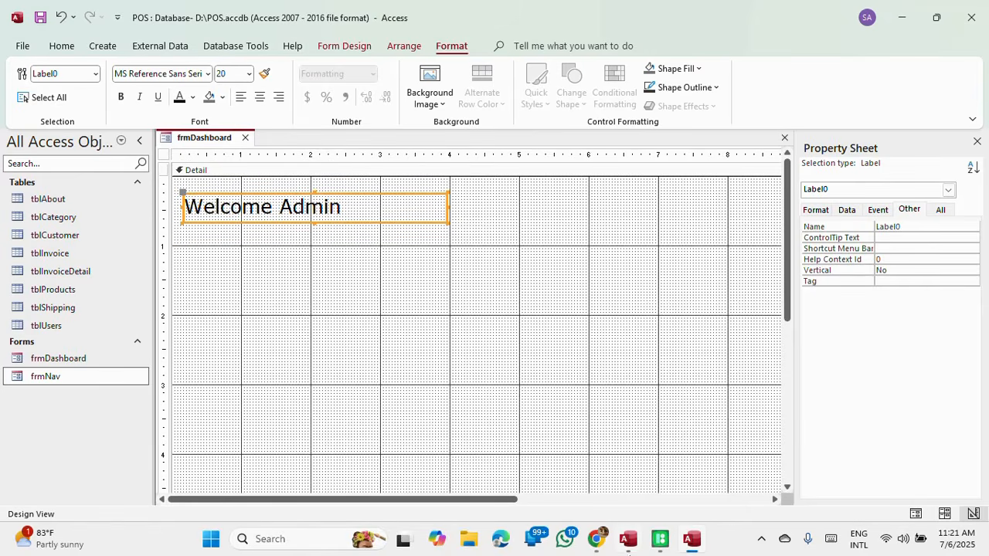
Step: Compare the heading with the finished Home Care Smart Store dashboard and switch back to the POS database
{"action": "mouse_move", "coordinate": [627, 539]}
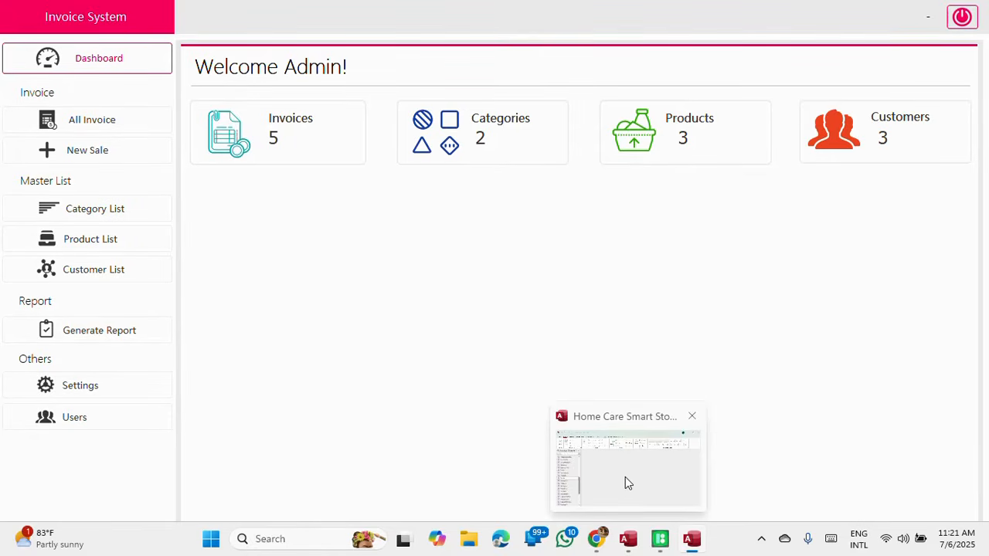
{"action": "left_click", "coordinate": [627, 482]}
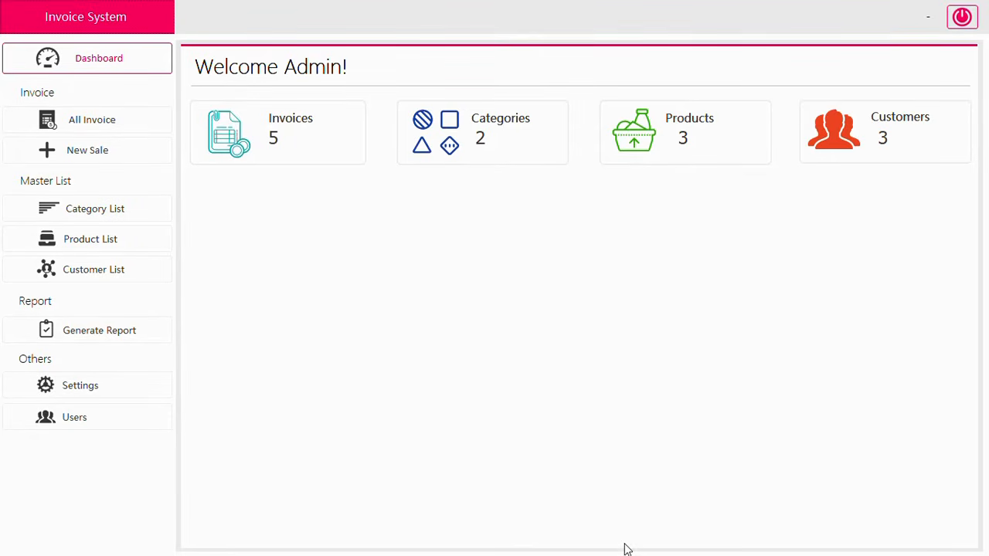
{"action": "key", "text": "super"}
{"action": "mouse_move", "coordinate": [675, 538]}
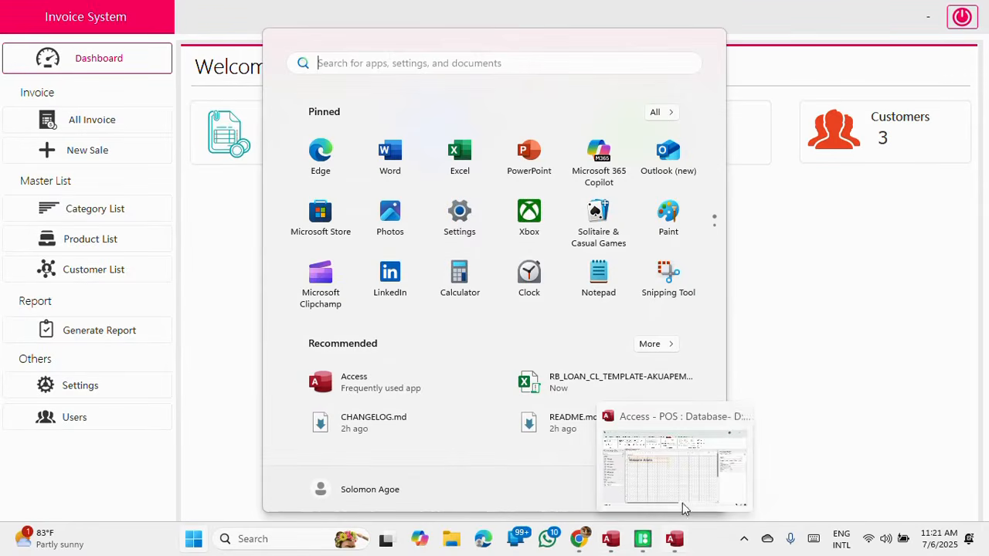
{"action": "left_click", "coordinate": [687, 489]}
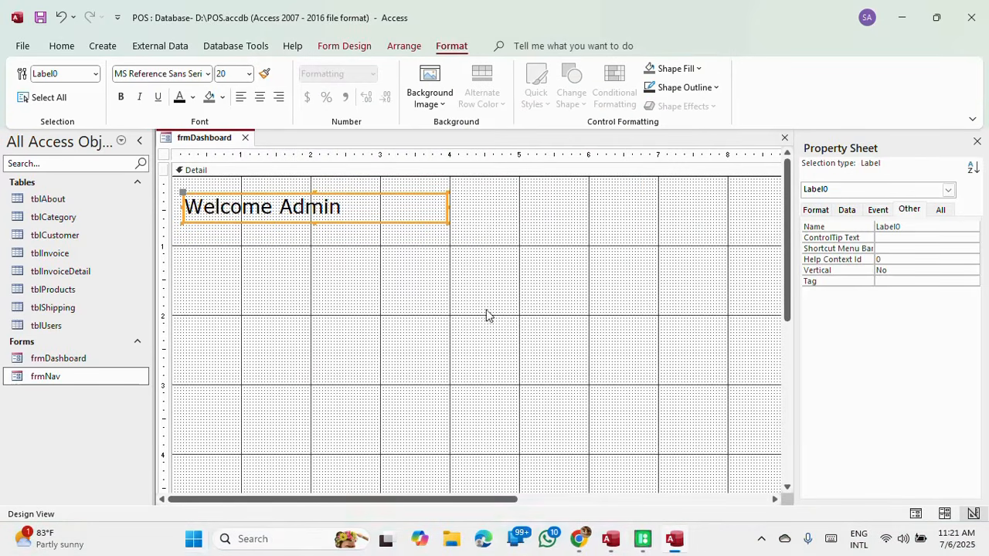
Step: Draw a horizontal line about 9.8 inches long across the Detail section just below the Welcome Admin label
{"action": "left_click", "coordinate": [341, 267]}
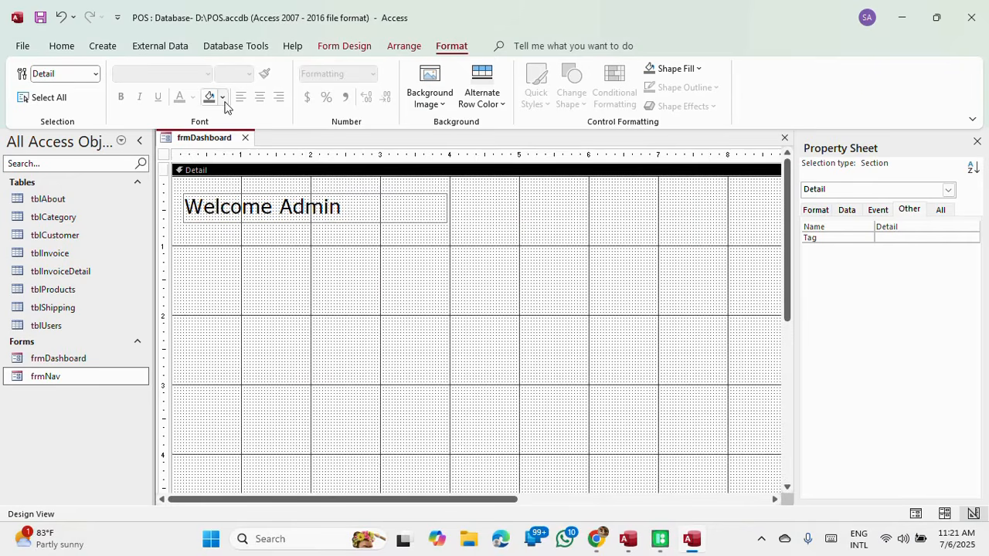
{"action": "left_click", "coordinate": [345, 48]}
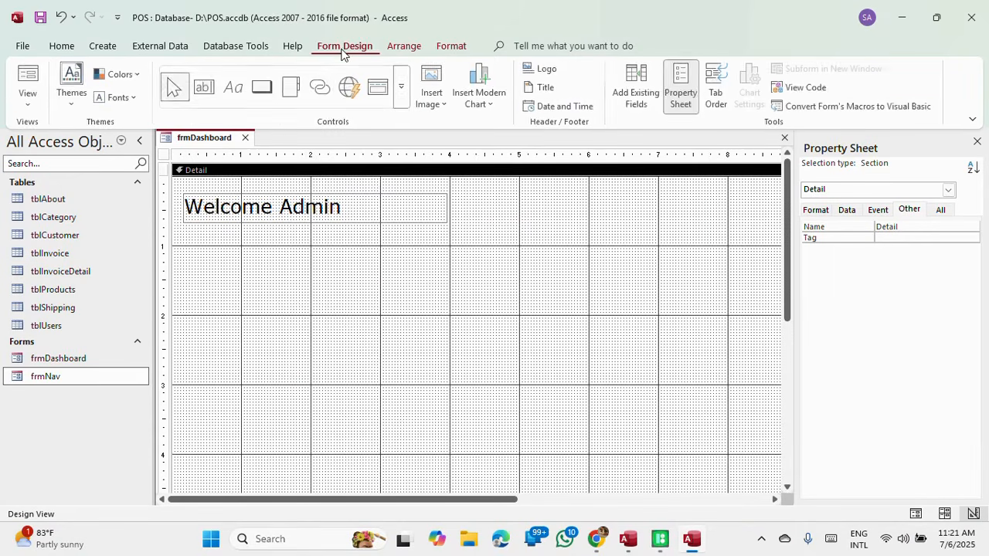
{"action": "left_click", "coordinate": [401, 88]}
{"action": "left_click", "coordinate": [265, 107]}
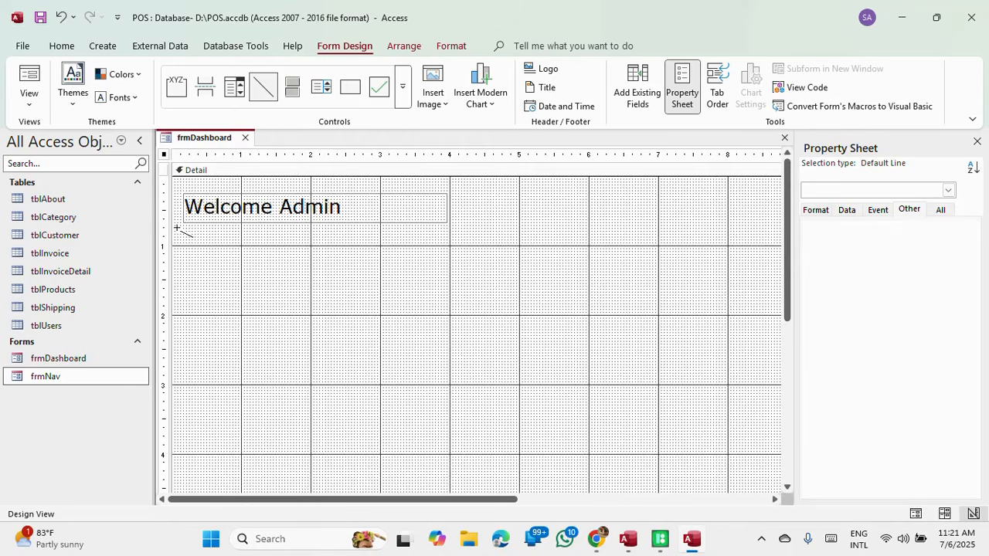
{"action": "scroll", "coordinate": [501, 225], "scroll_direction": "right", "scroll_amount": 5}
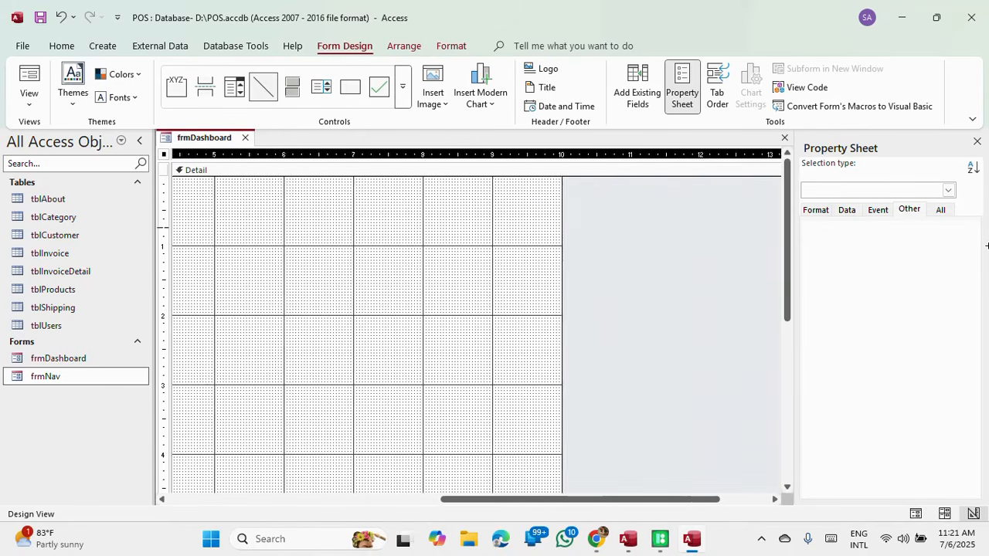
{"action": "left_click_drag", "start_coordinate": [432, 223], "coordinate": [433, 222]}
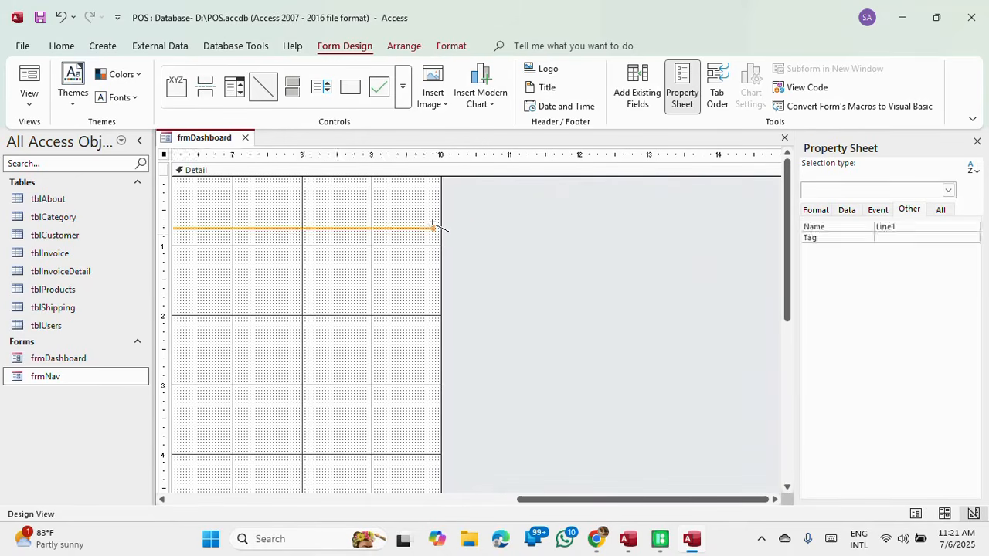
{"action": "left_click", "coordinate": [404, 270]}
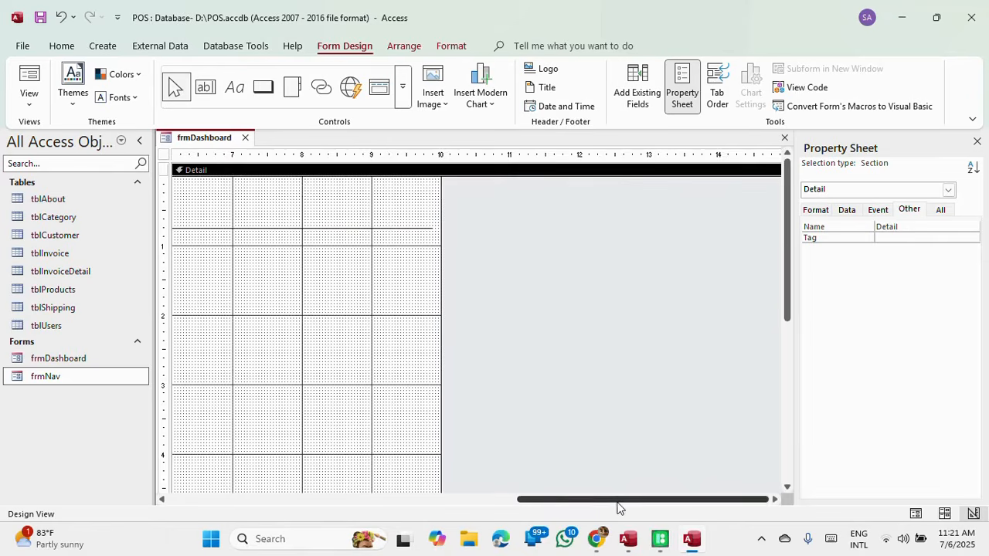
Step: Preview the heading and divider line of frmDashboard in Form View and return to Design View
{"action": "left_click_drag", "start_coordinate": [615, 499], "coordinate": [5, 441]}
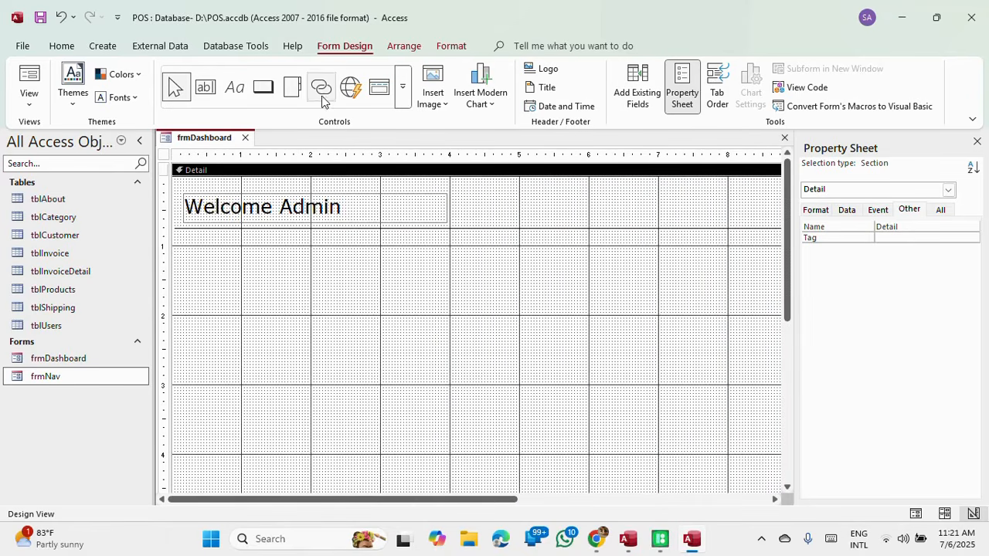
{"action": "left_click", "coordinate": [29, 77]}
{"action": "left_click_drag", "start_coordinate": [440, 154], "coordinate": [411, 46]}
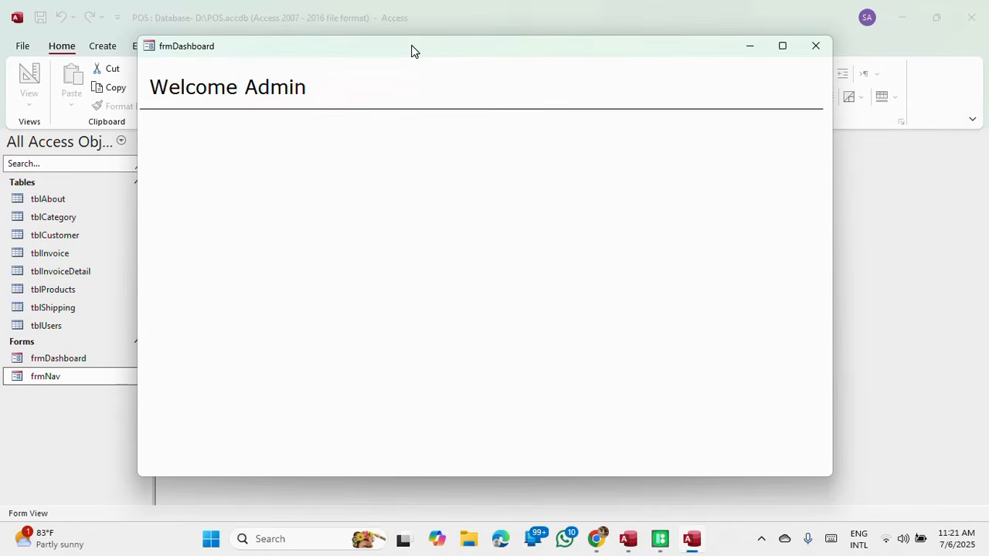
{"action": "right_click", "coordinate": [456, 45]}
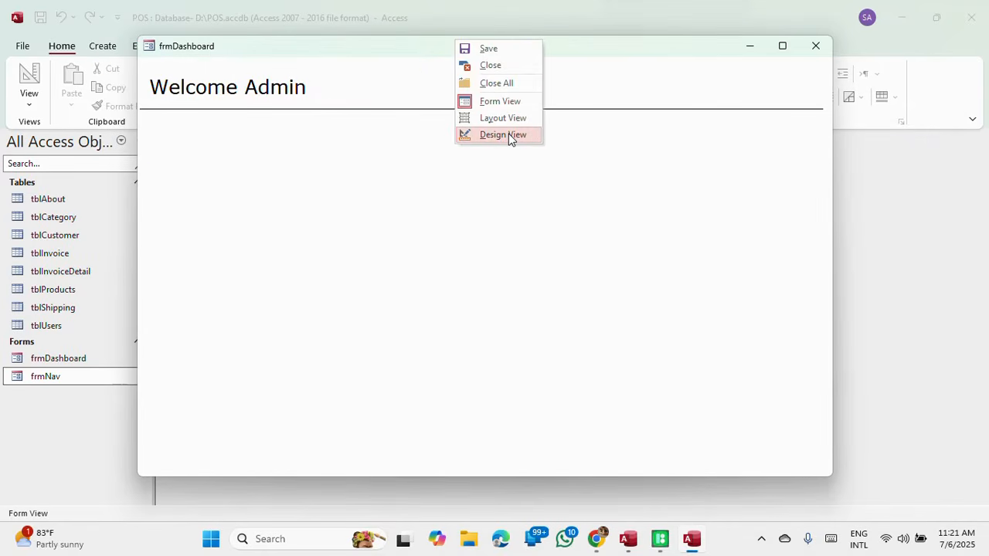
{"action": "left_click", "coordinate": [502, 135]}
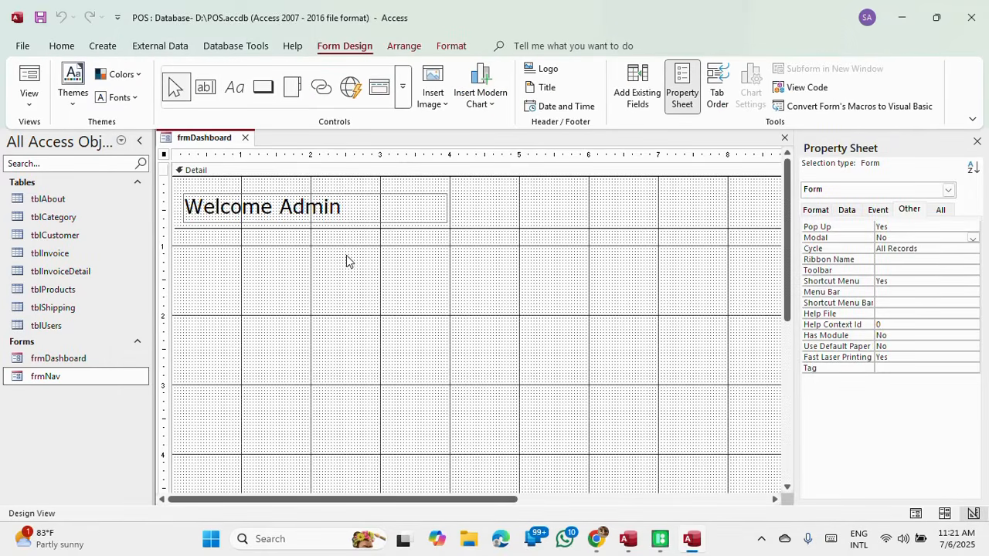
Step: Shift the divider line below the Welcome Admin label slightly to the right so its ends sit inside the Detail section
{"action": "left_click", "coordinate": [231, 229]}
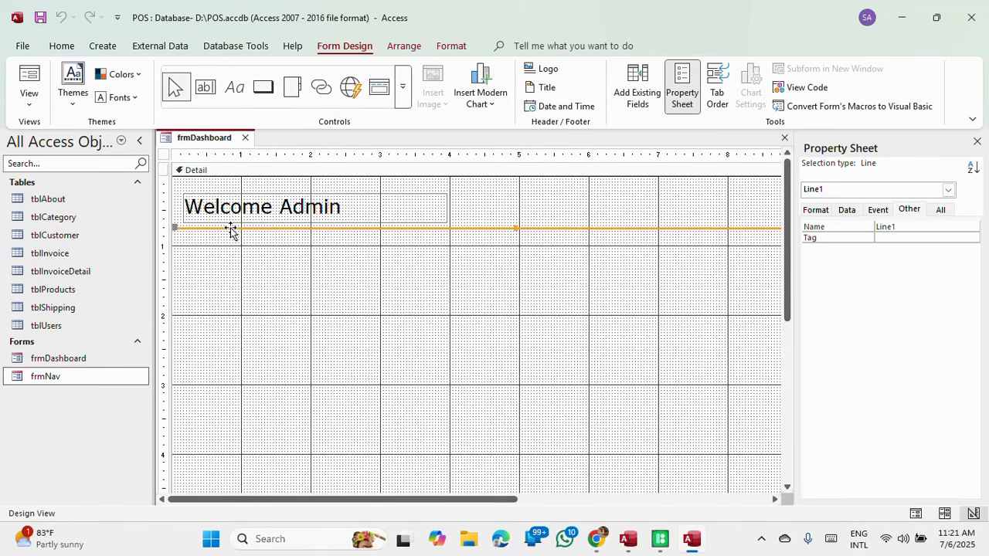
{"action": "scroll", "coordinate": [231, 229], "scroll_direction": "right", "scroll_amount": 2}
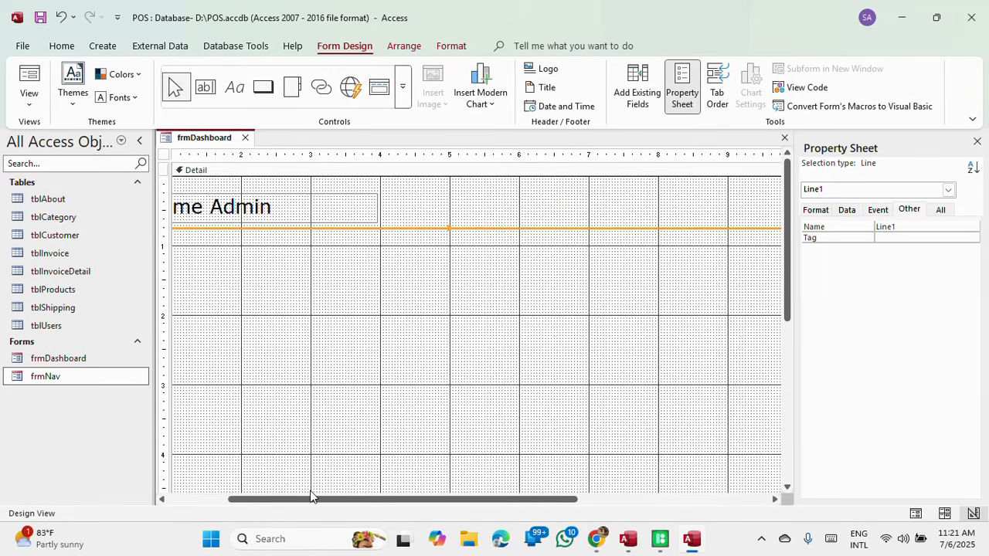
{"action": "left_click_drag", "start_coordinate": [313, 496], "coordinate": [652, 482]}
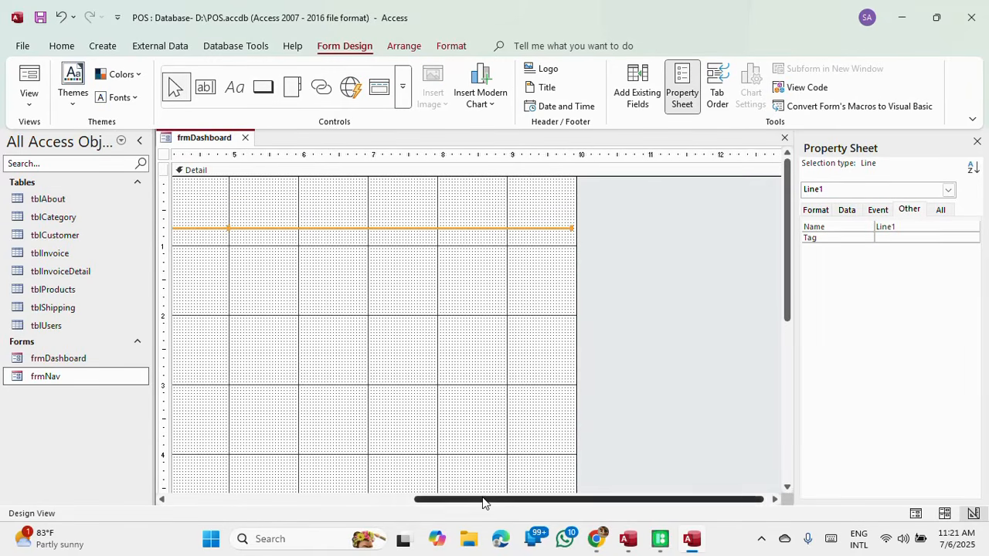
{"action": "left_click_drag", "start_coordinate": [486, 499], "coordinate": [67, 413]}
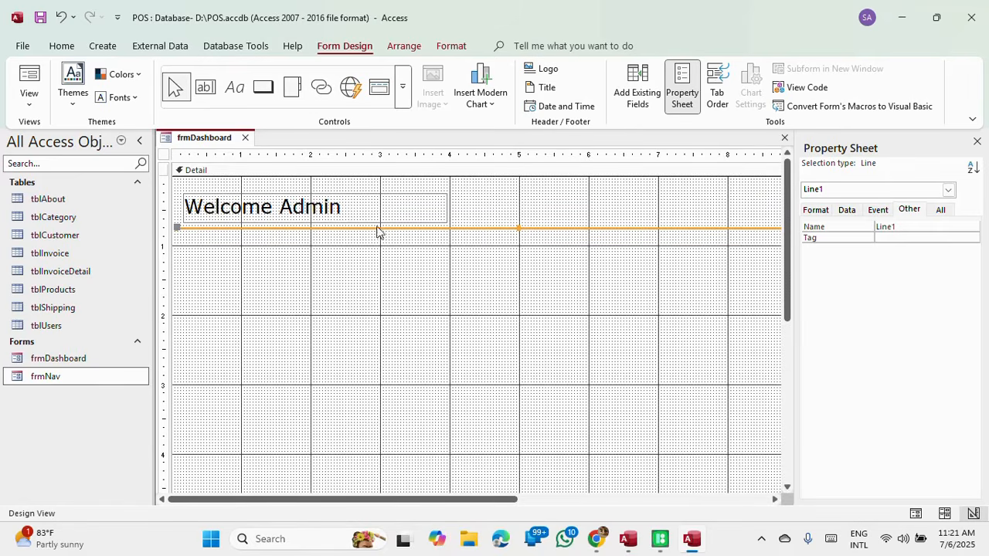
{"action": "left_click", "coordinate": [400, 285]}
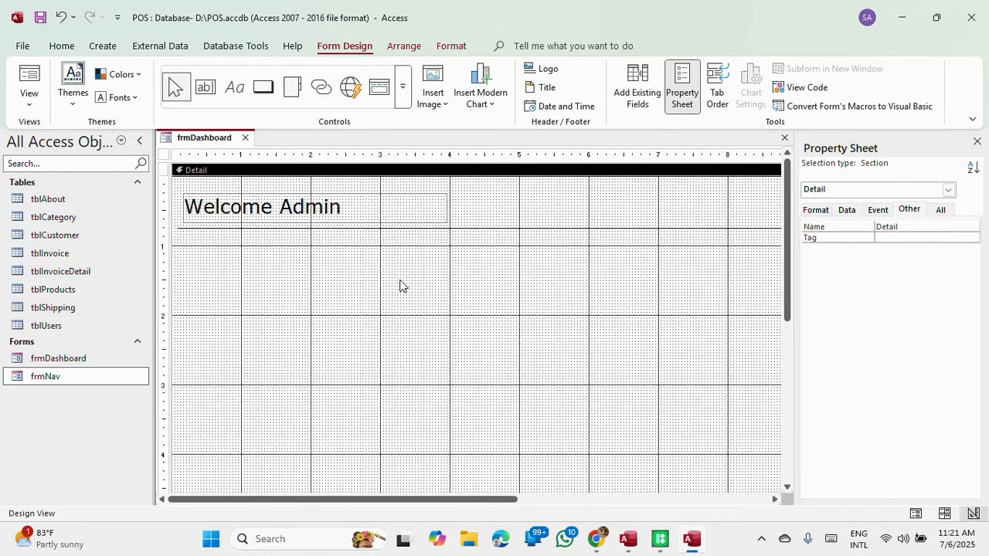
Step: Set the outline color of the divider line to a medium gray from the standard colors
{"action": "left_click", "coordinate": [272, 205]}
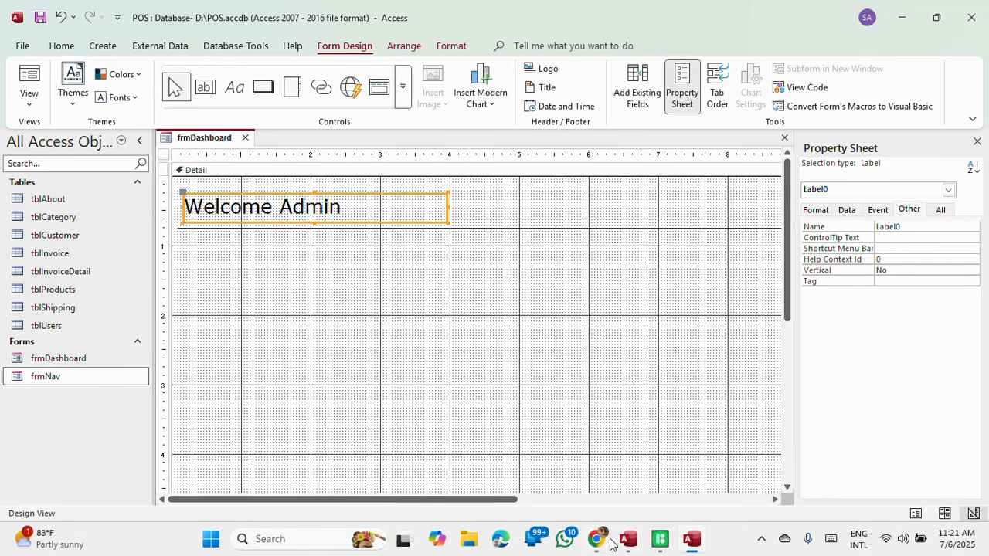
{"action": "mouse_move", "coordinate": [628, 538]}
{"action": "mouse_move", "coordinate": [632, 495]}
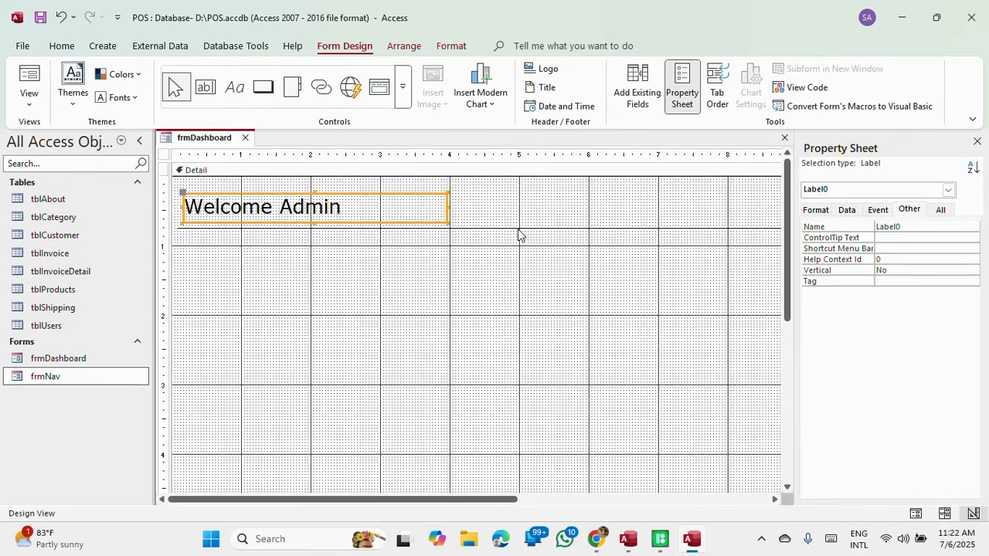
{"action": "left_click", "coordinate": [519, 227]}
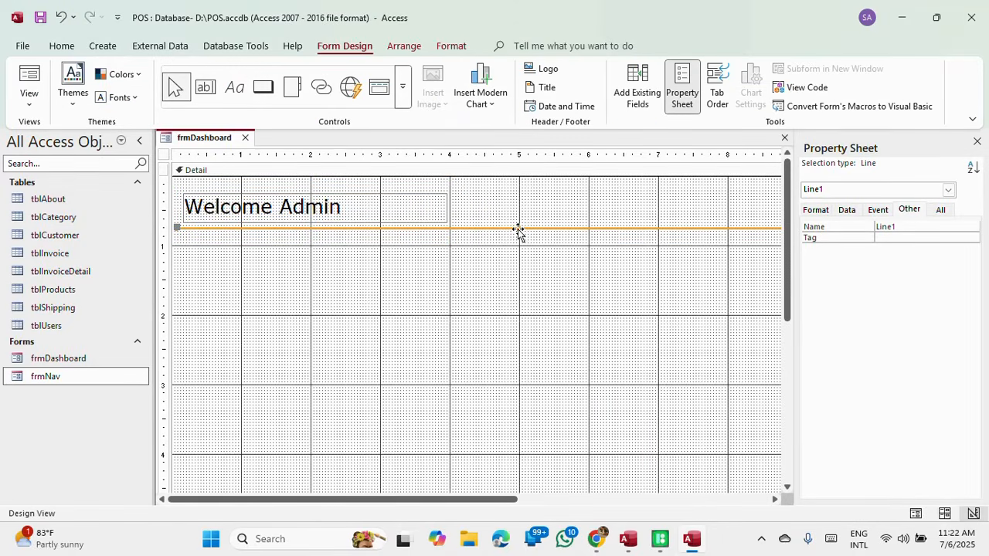
{"action": "left_click", "coordinate": [451, 46]}
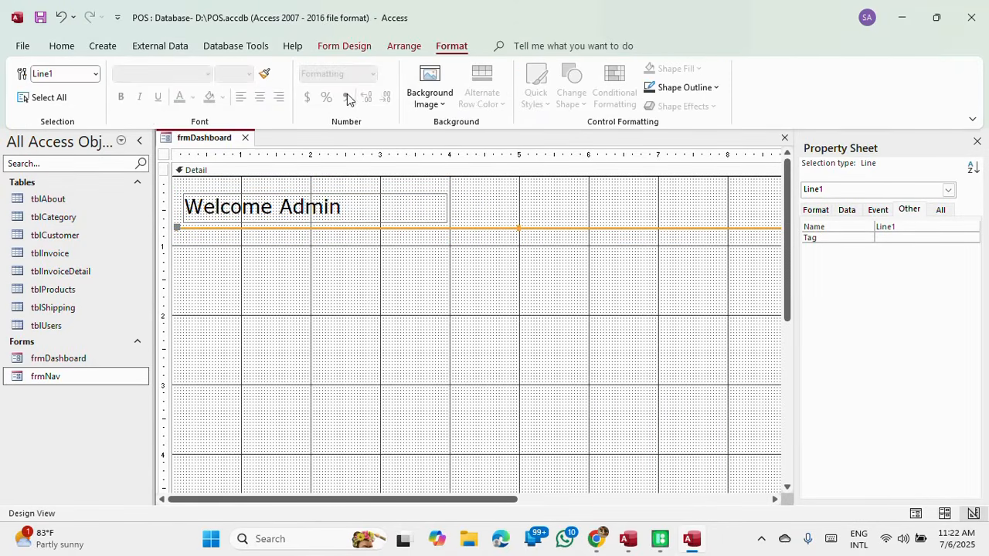
{"action": "left_click", "coordinate": [697, 88]}
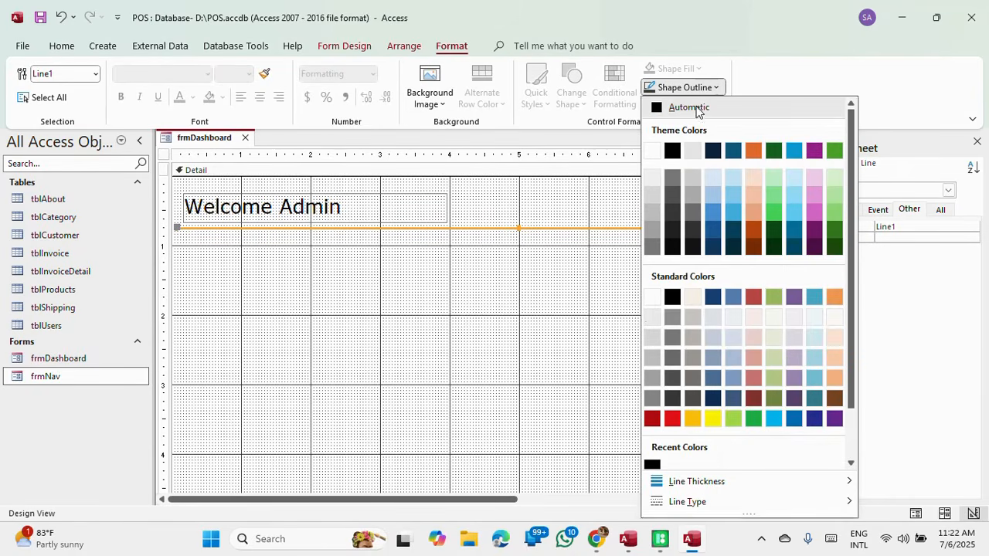
{"action": "left_click", "coordinate": [654, 377]}
{"action": "left_click", "coordinate": [438, 280]}
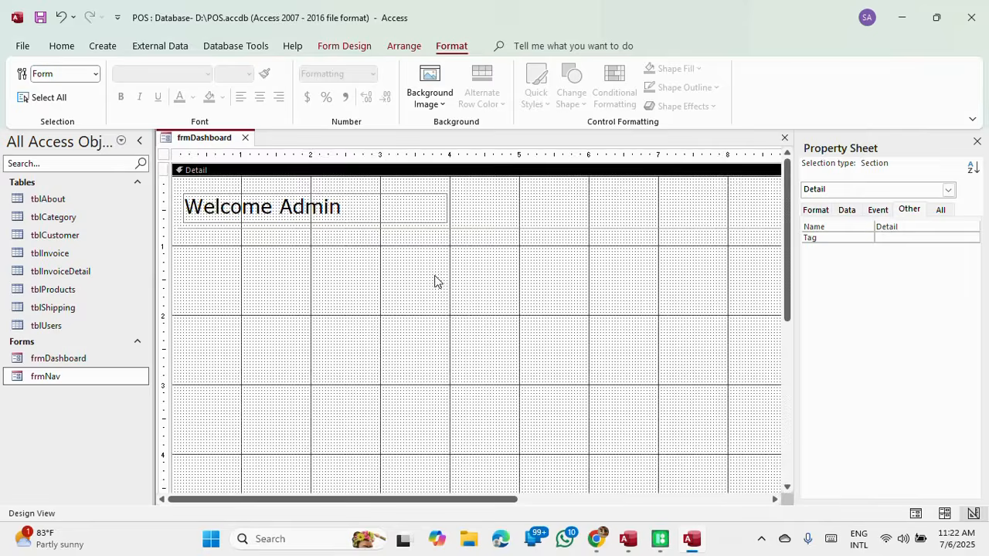
Step: Check the gray divider line of frmDashboard in Form View, return to Design View and save the form
{"action": "left_click", "coordinate": [334, 45]}
{"action": "left_click", "coordinate": [26, 85]}
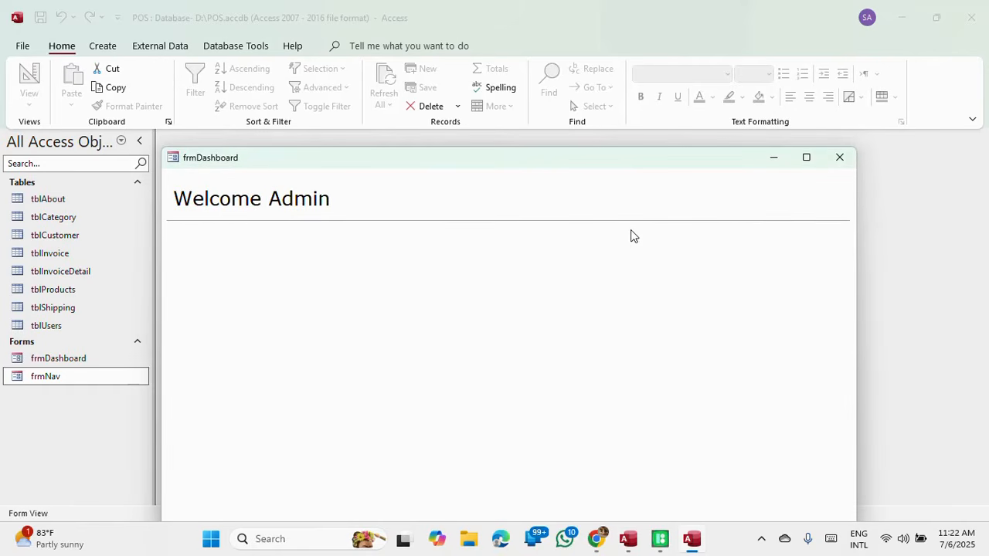
{"action": "right_click", "coordinate": [512, 158]}
{"action": "left_click", "coordinate": [539, 258]}
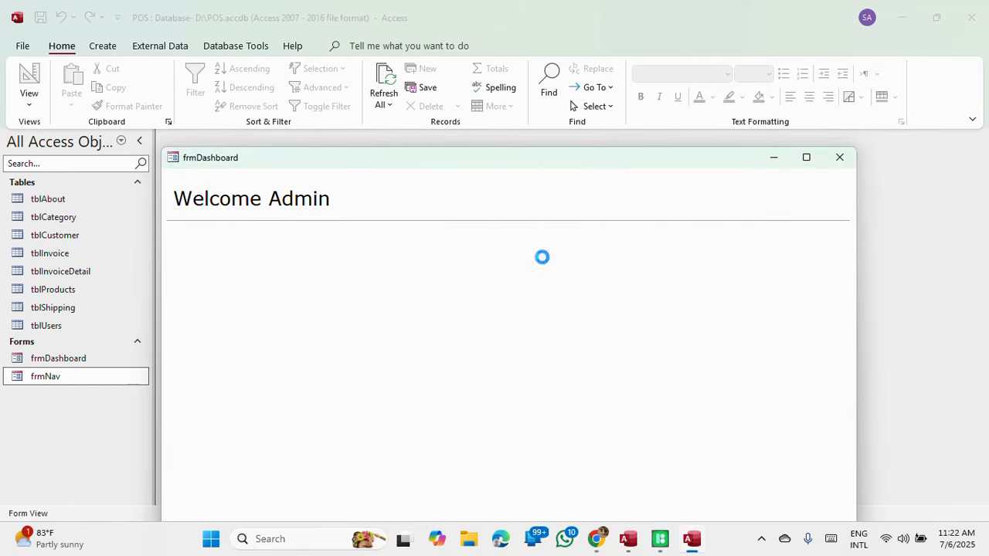
{"action": "right_click", "coordinate": [204, 142]}
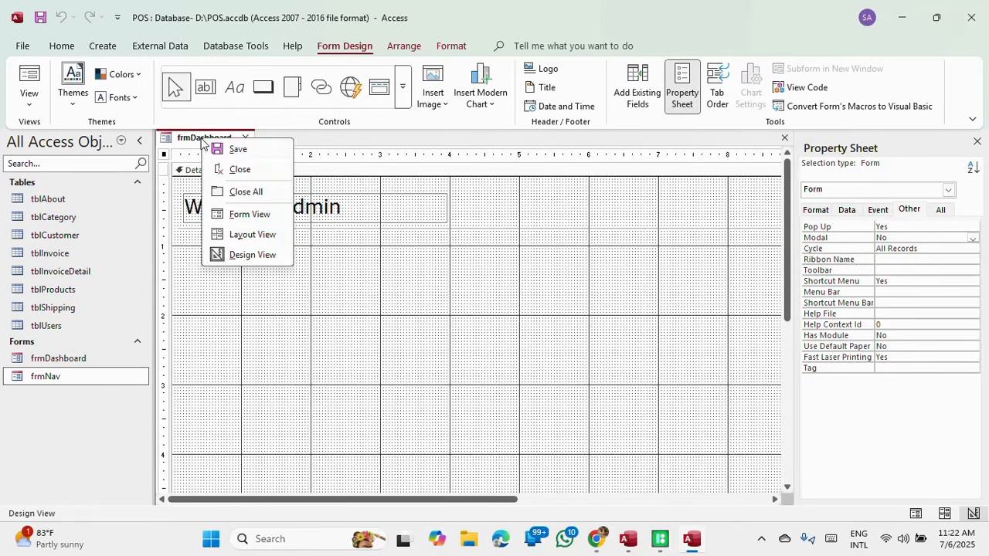
{"action": "left_click", "coordinate": [231, 150]}
{"action": "left_click", "coordinate": [313, 276]}
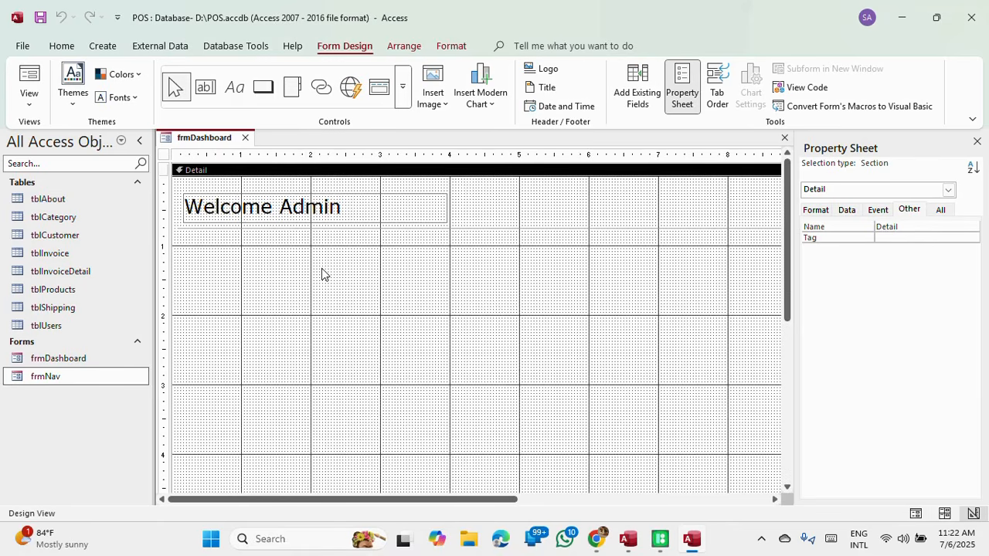
Step: Draw an image control about 3.3 by 1.1 inches below the divider line, without inserting a picture
{"action": "left_click", "coordinate": [403, 90]}
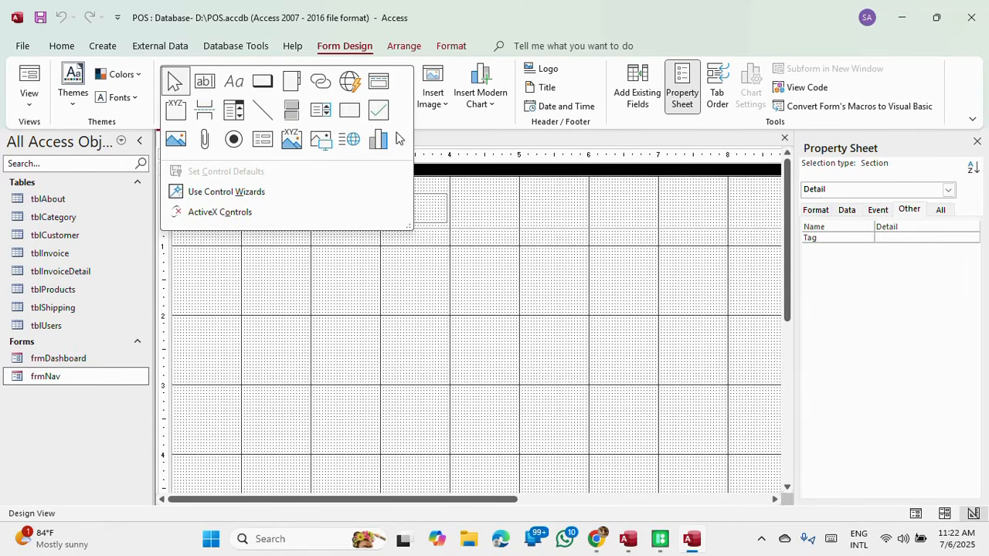
{"action": "left_click", "coordinate": [321, 139]}
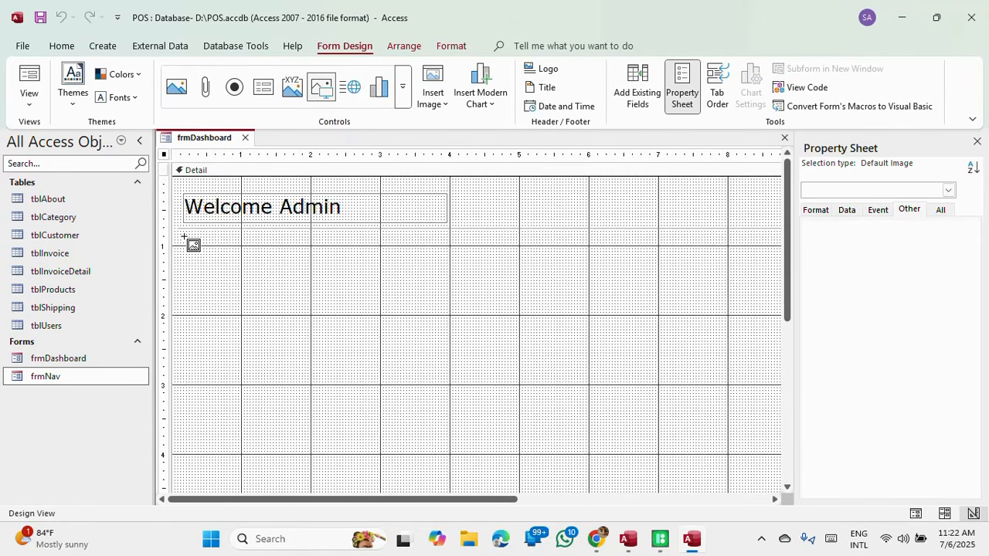
{"action": "left_click_drag", "start_coordinate": [184, 237], "coordinate": [414, 313]}
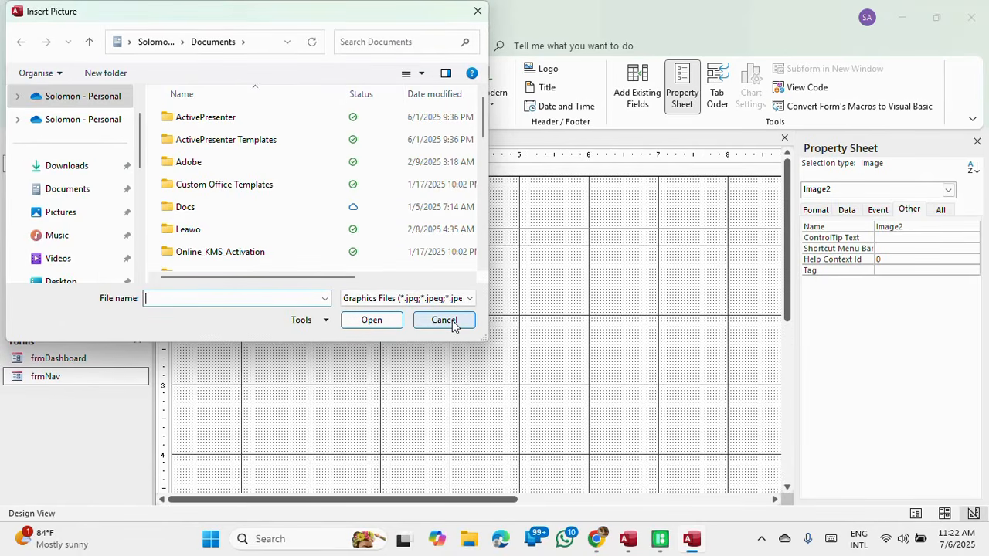
{"action": "left_click", "coordinate": [445, 320]}
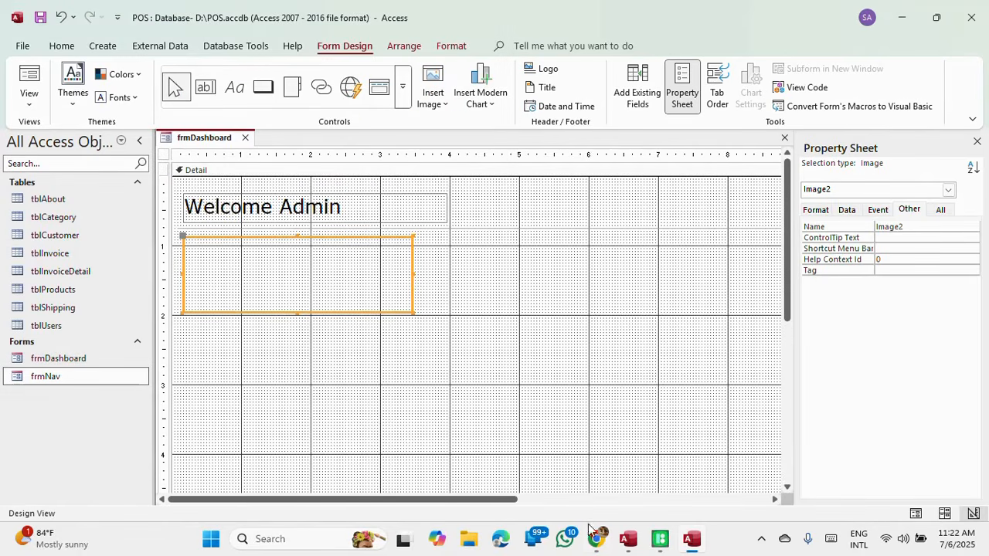
Step: Switch to PowerPoint and create a blank presentation
{"action": "left_click", "coordinate": [307, 533]}
{"action": "type", "text": "power"}
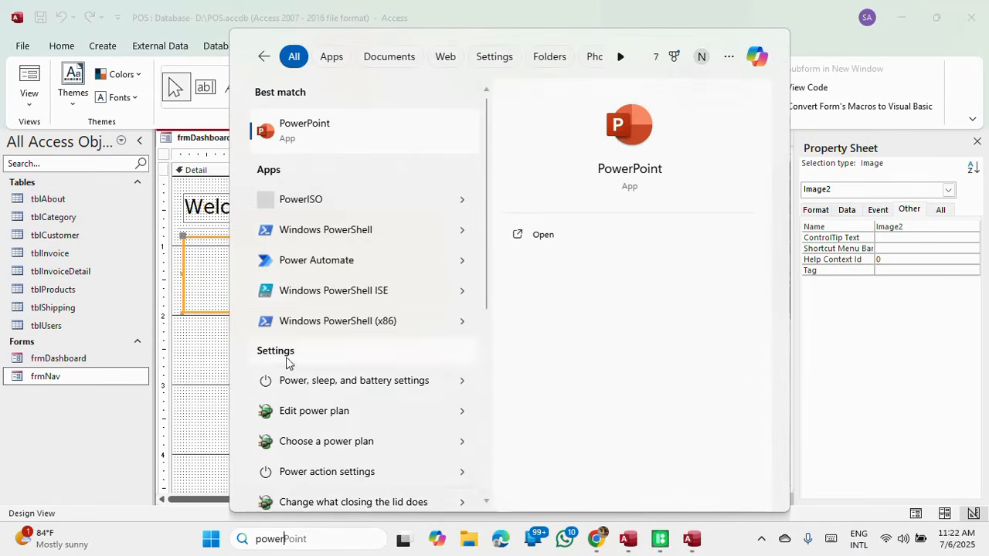
{"action": "left_click", "coordinate": [336, 125]}
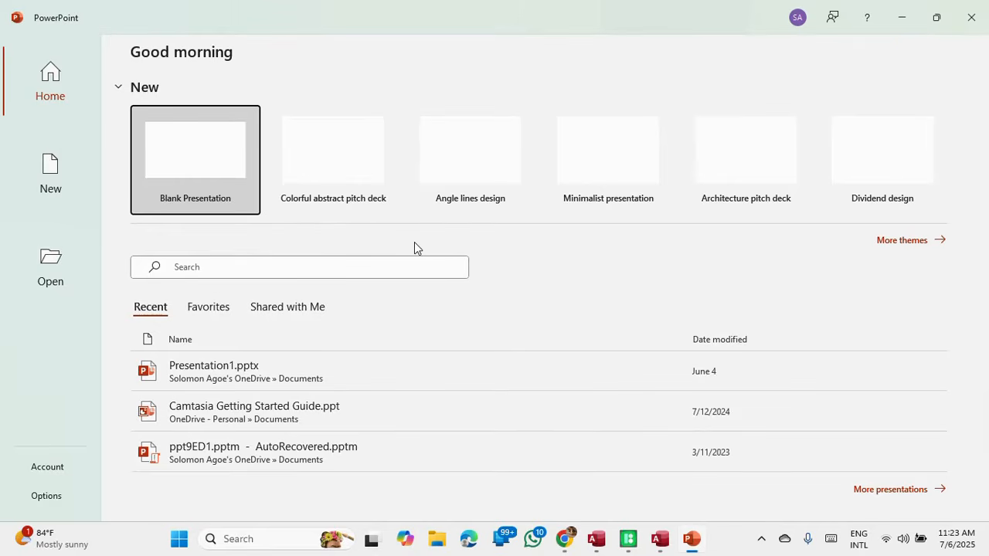
{"action": "key", "text": "Return"}
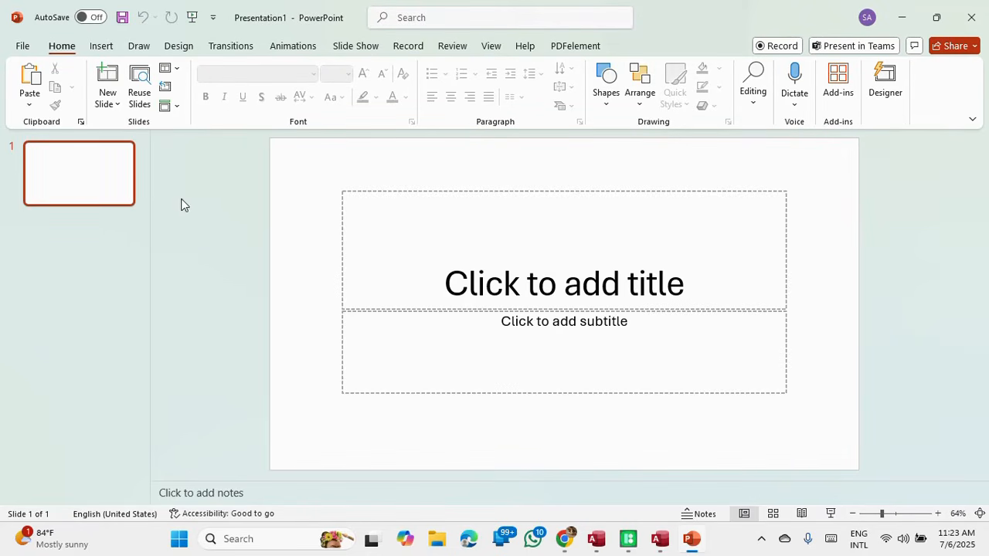
Step: Delete the title and subtitle placeholders from the first slide
{"action": "left_click", "coordinate": [480, 194]}
{"action": "key", "text": "Delete"}
{"action": "left_click", "coordinate": [662, 316]}
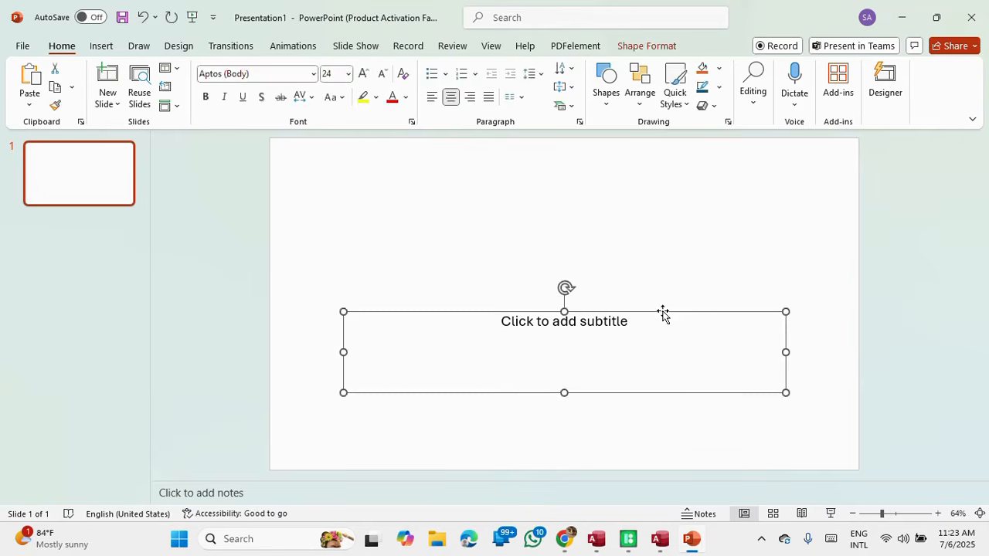
{"action": "key", "text": "Delete"}
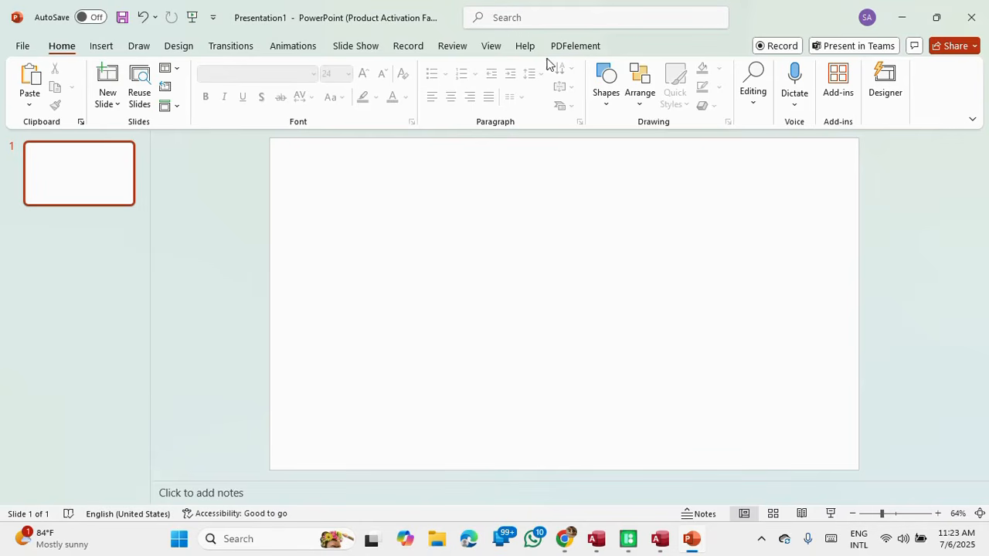
Step: Draw a rounded rectangle about 5.43" wide and 2.13" high on the slide and reduce its corner rounding
{"action": "left_click", "coordinate": [102, 46]}
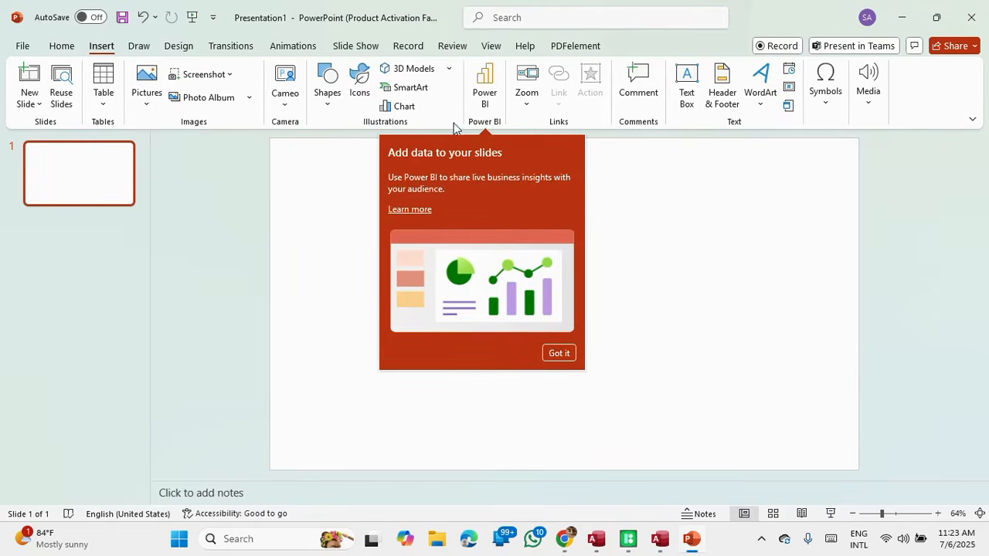
{"action": "left_click", "coordinate": [326, 107]}
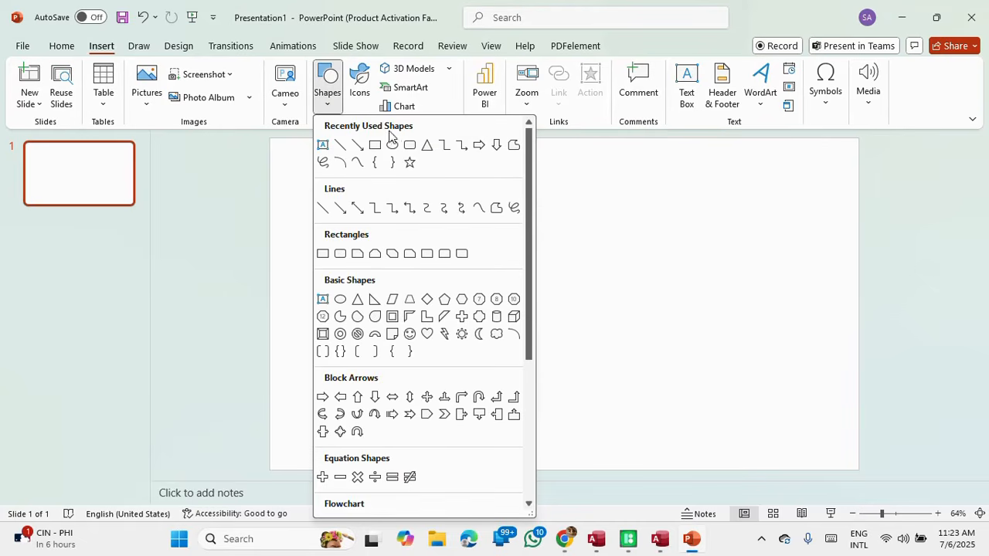
{"action": "left_click", "coordinate": [409, 146]}
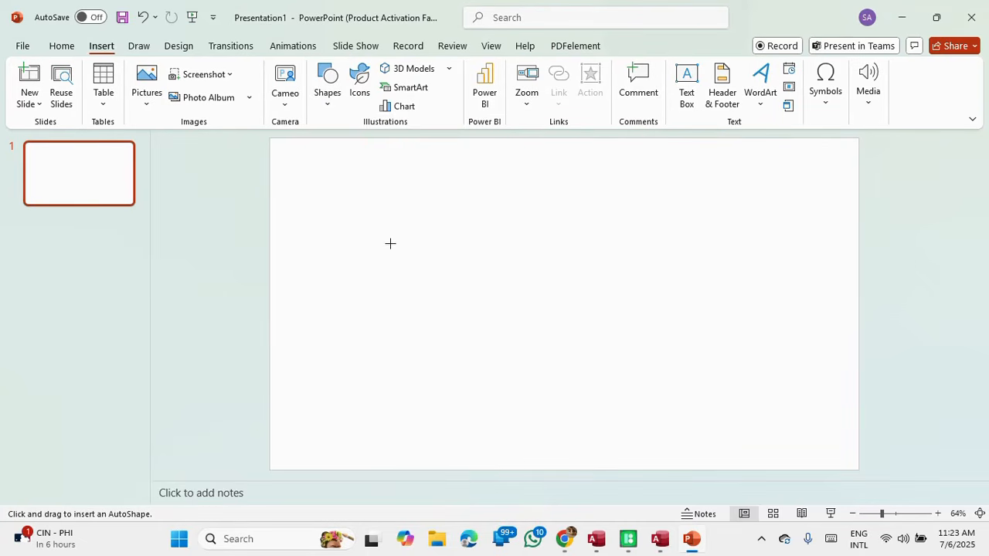
{"action": "left_click_drag", "start_coordinate": [375, 224], "coordinate": [615, 317]}
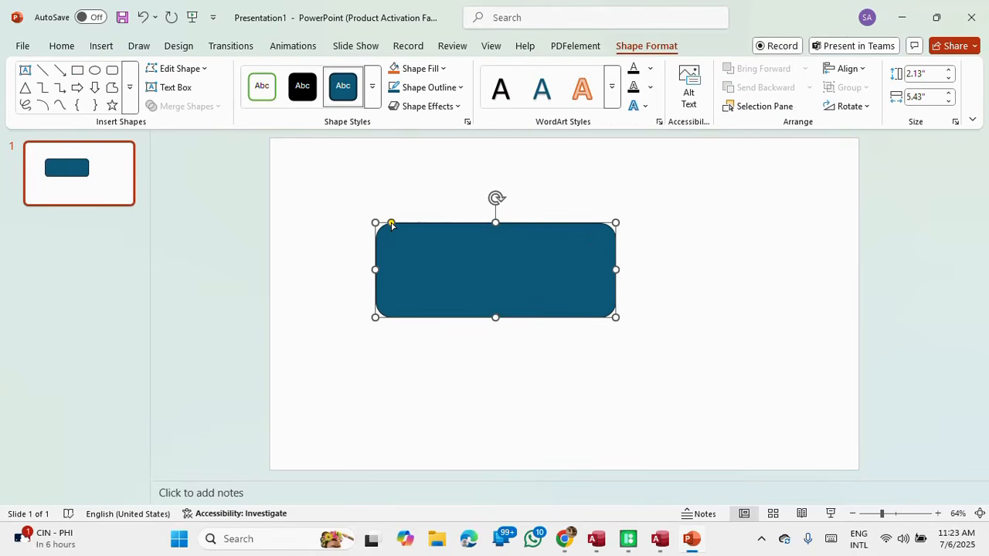
{"action": "left_click_drag", "start_coordinate": [391, 225], "coordinate": [700, 331]}
{"action": "left_click", "coordinate": [442, 201]}
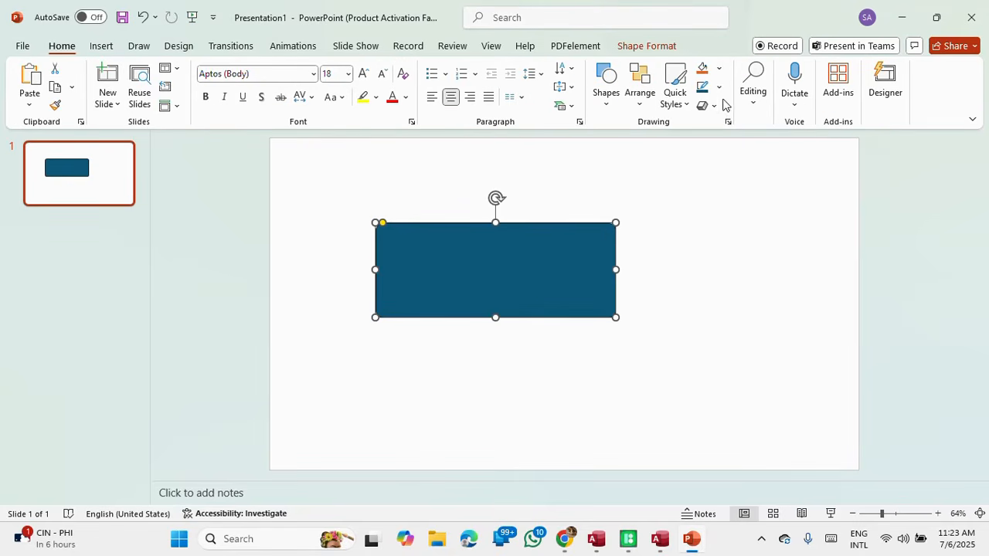
Step: Fill the rounded rectangle with white from the theme colors
{"action": "left_click", "coordinate": [607, 105]}
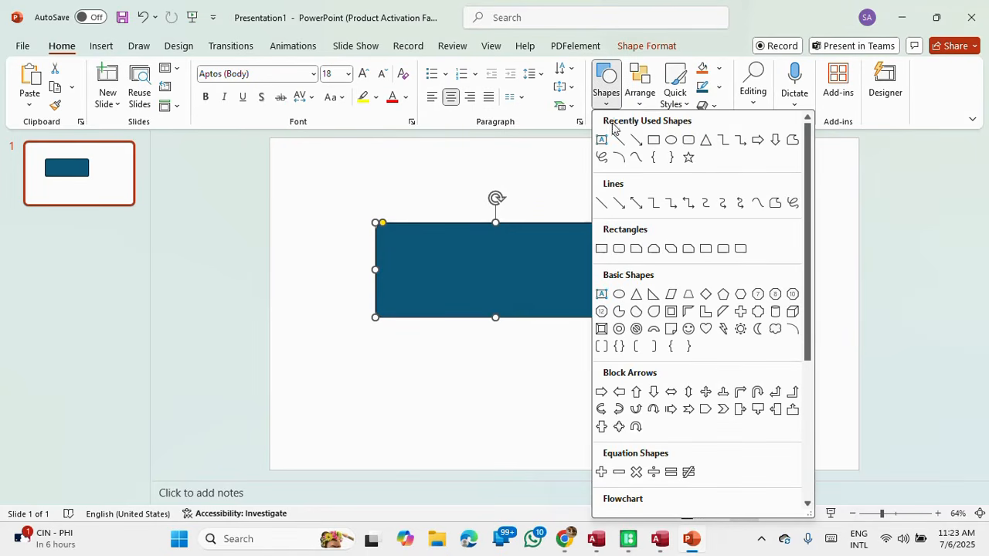
{"action": "left_click", "coordinate": [719, 68]}
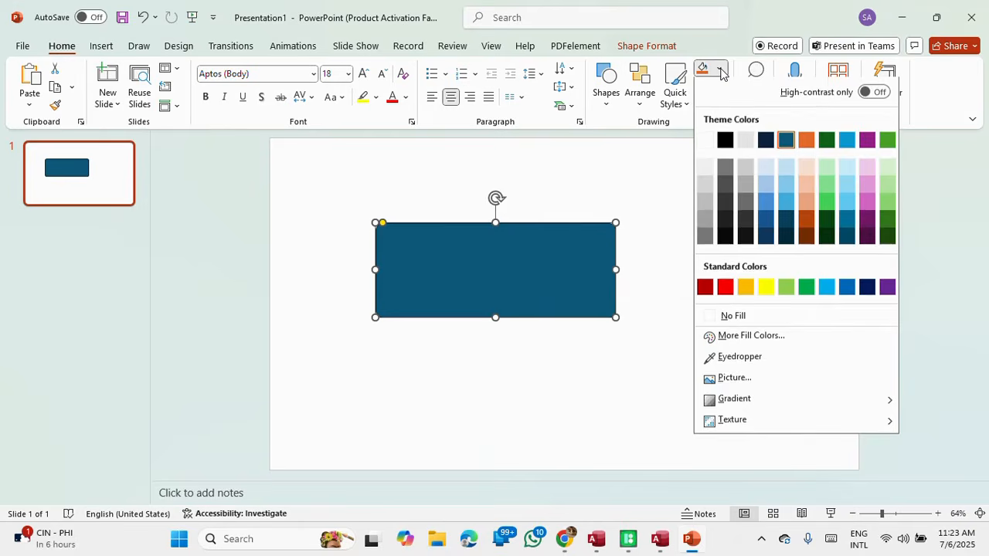
{"action": "left_click", "coordinate": [704, 141]}
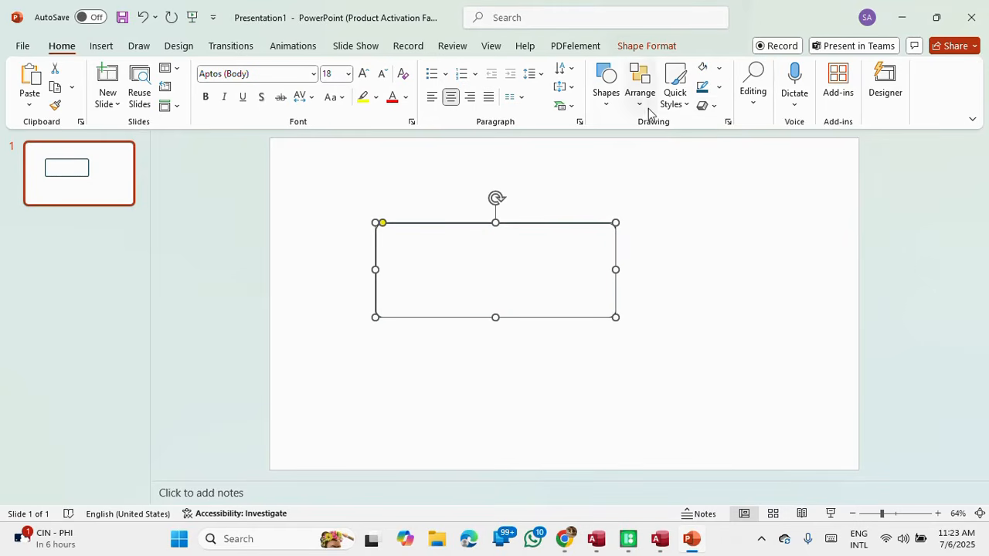
Step: Set the rounded rectangle's outline color to the third gray shade below white in the theme colors
{"action": "left_click", "coordinate": [607, 108]}
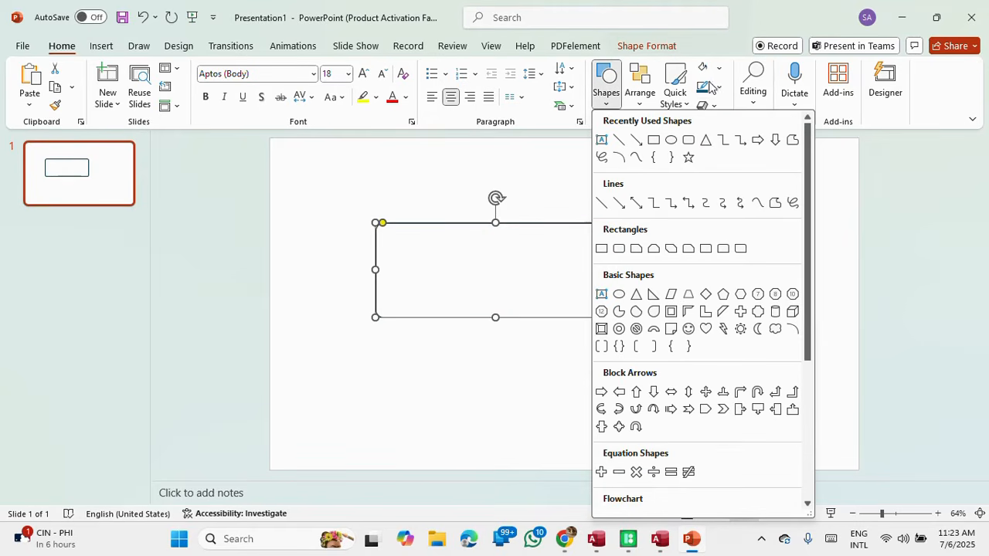
{"action": "left_click", "coordinate": [664, 48]}
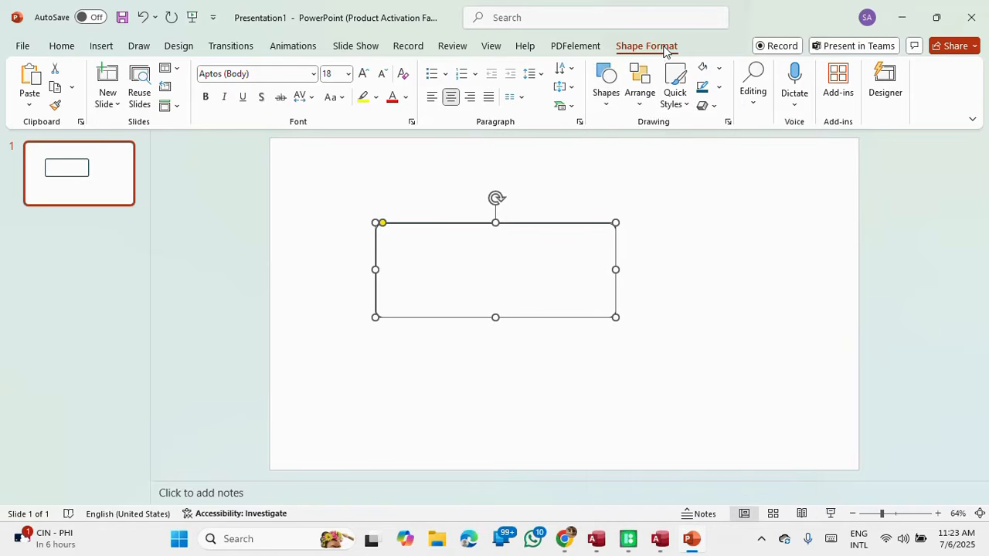
{"action": "left_click", "coordinate": [665, 48]}
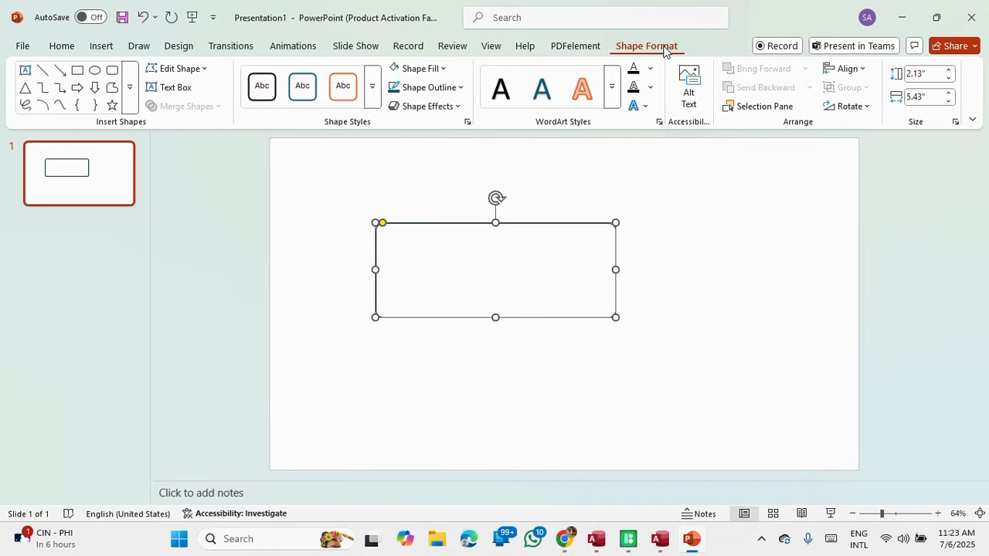
{"action": "left_click", "coordinate": [460, 87]}
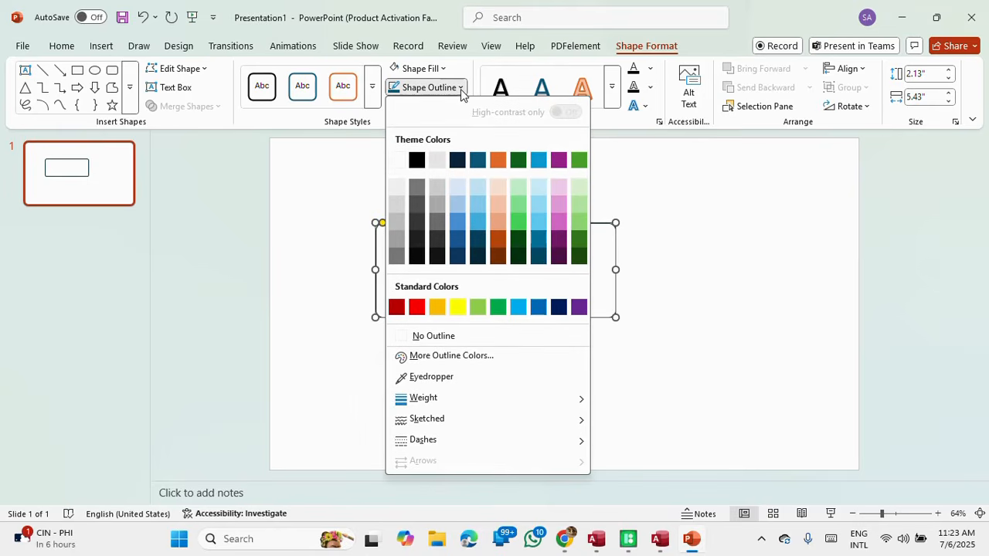
{"action": "left_click", "coordinate": [396, 221]}
{"action": "left_click", "coordinate": [690, 222]}
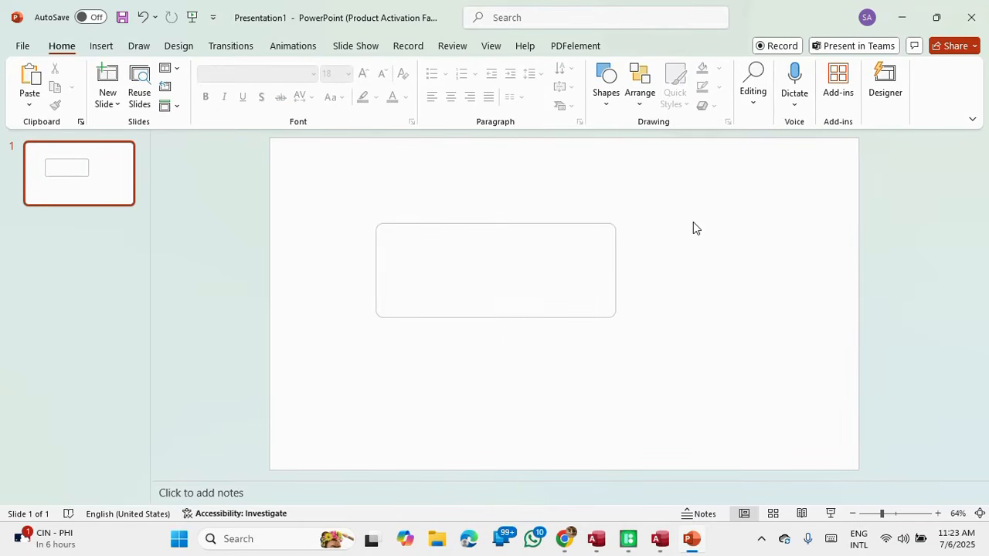
{"action": "mouse_move", "coordinate": [596, 544]}
Step: Set the rounded rectangle's outline weight to 2¼ pt
{"action": "left_click", "coordinate": [567, 226]}
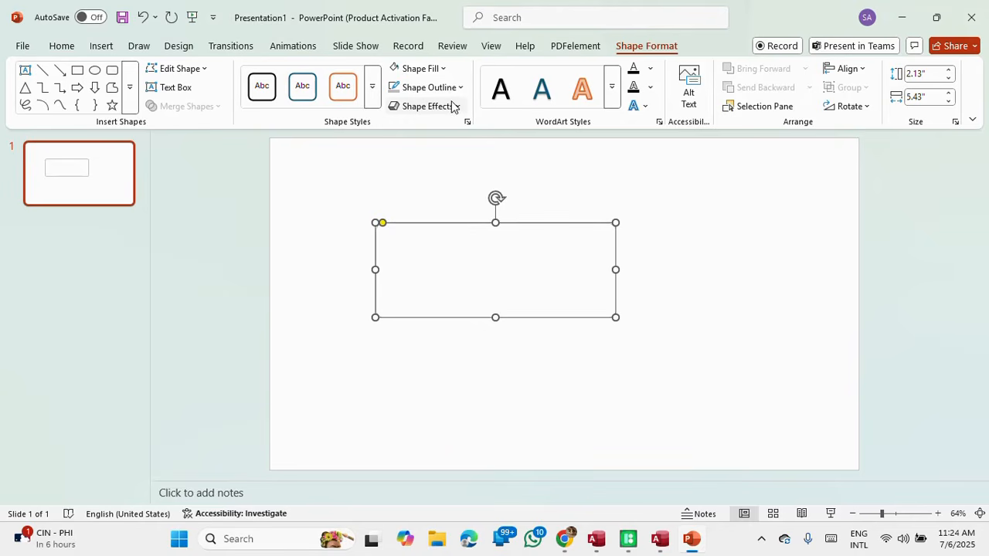
{"action": "left_click", "coordinate": [371, 88]}
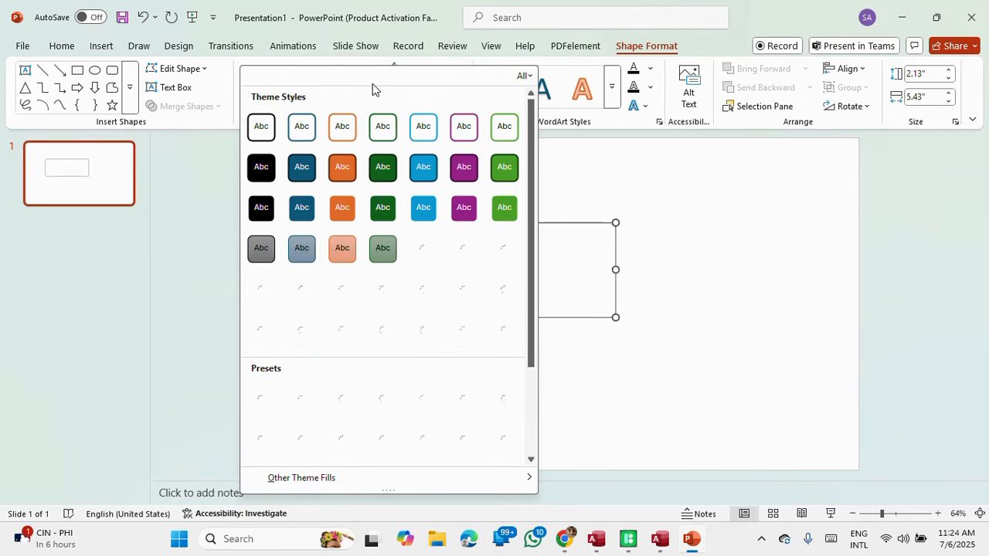
{"action": "left_click", "coordinate": [749, 254]}
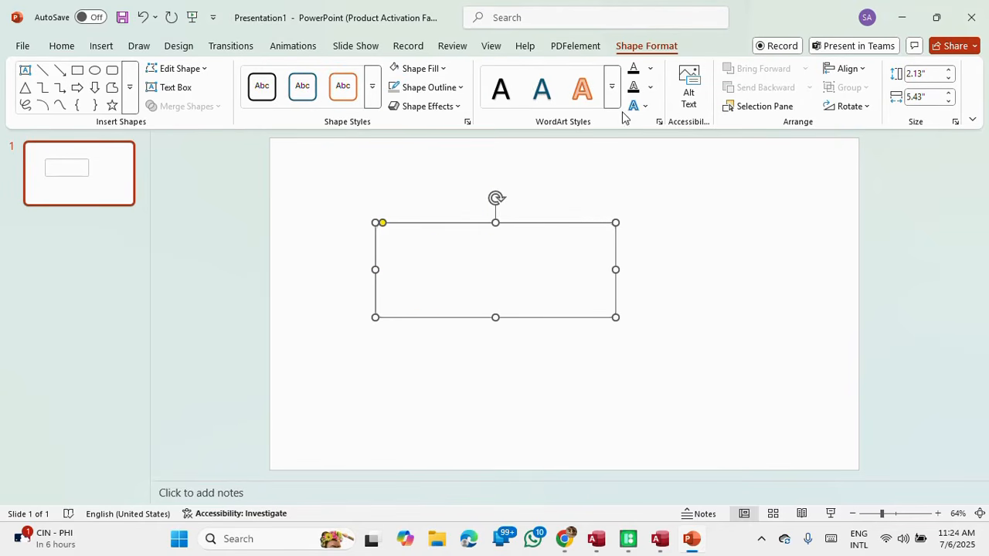
{"action": "left_click", "coordinate": [461, 87]}
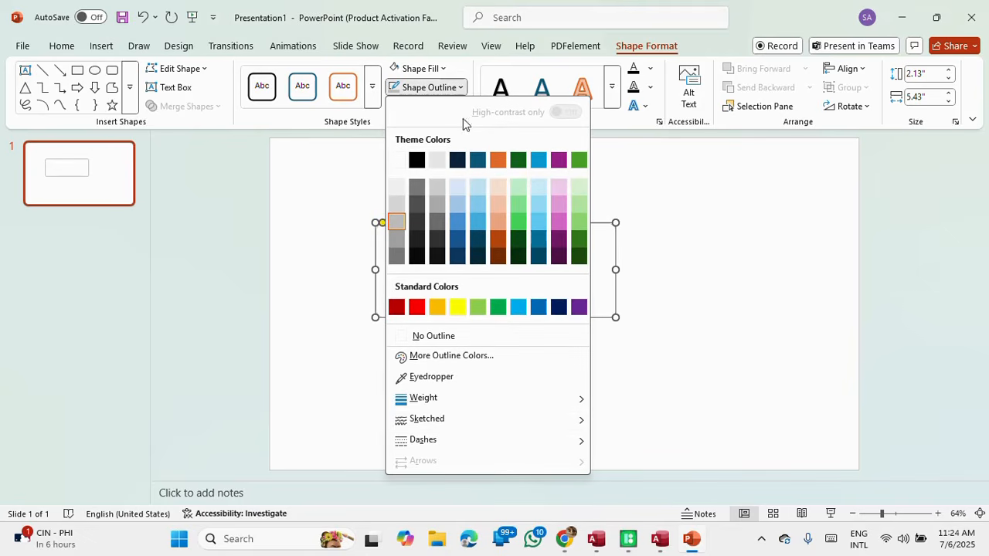
{"action": "mouse_move", "coordinate": [456, 402]}
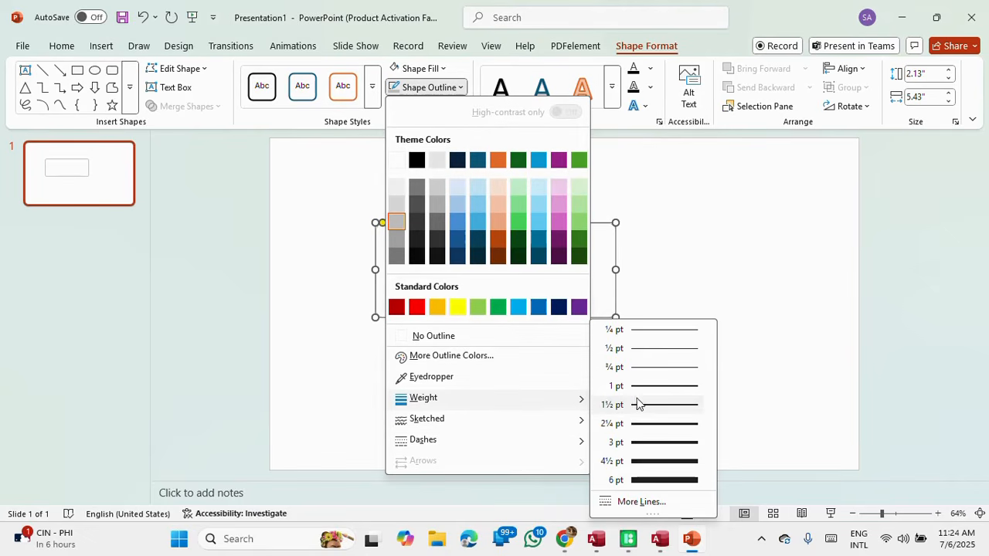
{"action": "left_click", "coordinate": [655, 424]}
{"action": "left_click", "coordinate": [694, 379]}
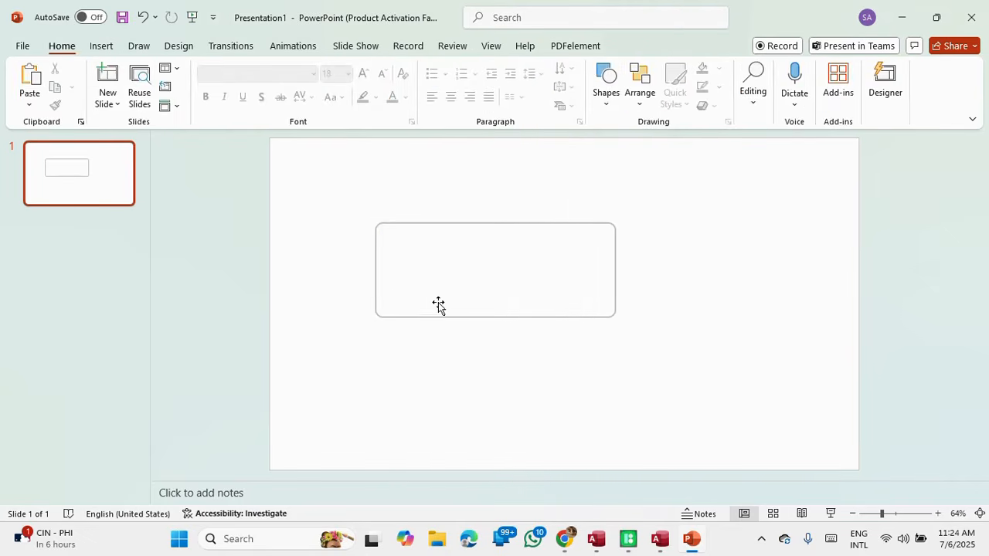
Step: Lighten the rounded rectangle's outline to the second gray shade below white in the theme colors
{"action": "left_click", "coordinate": [451, 236]}
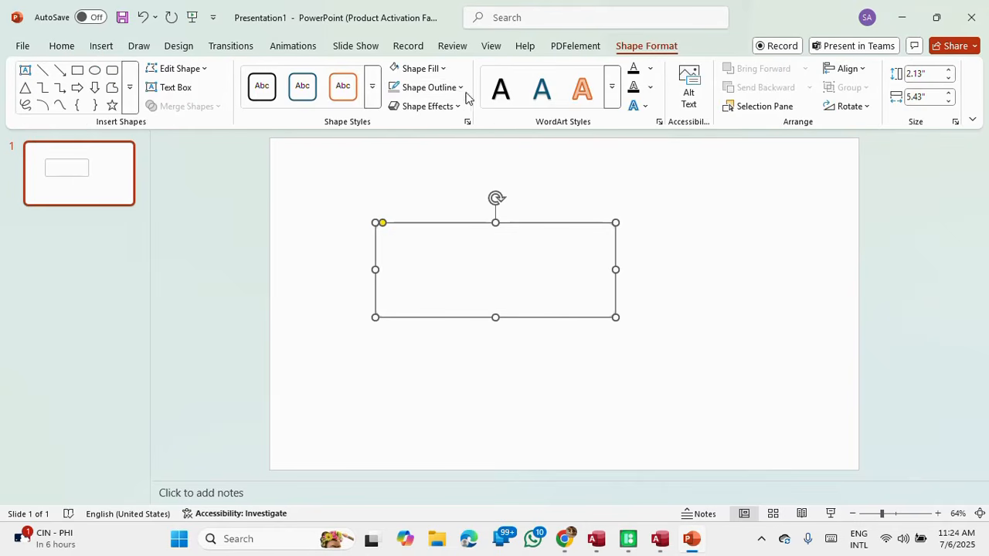
{"action": "left_click", "coordinate": [461, 88]}
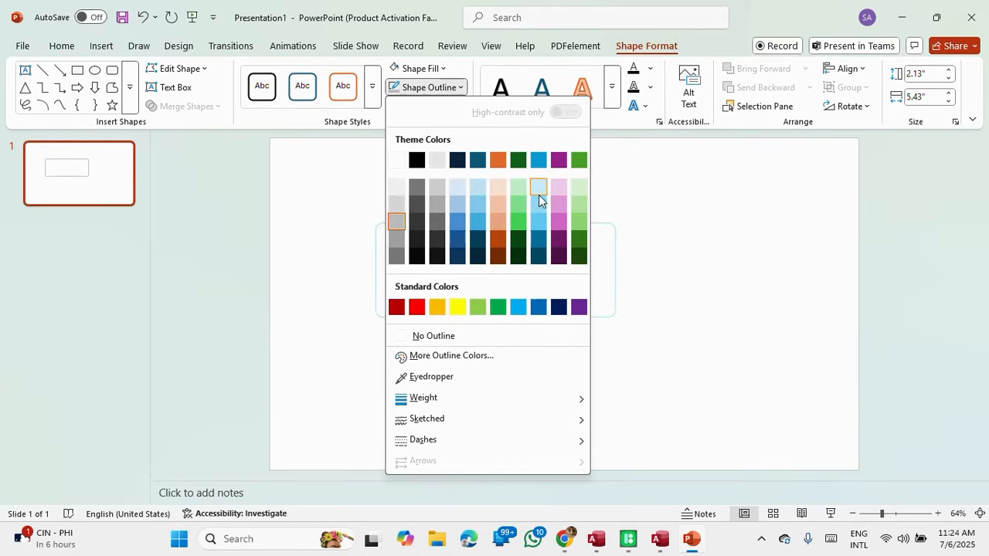
{"action": "left_click", "coordinate": [396, 205]}
{"action": "left_click", "coordinate": [700, 265]}
Step: Reduce the rounded rectangle's corner rounding slightly
{"action": "left_click", "coordinate": [506, 252]}
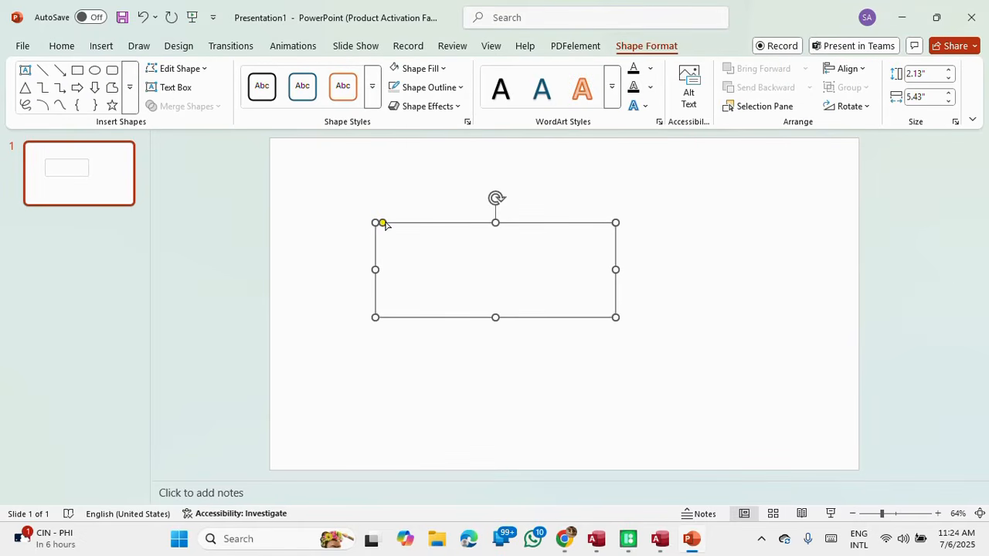
{"action": "left_click_drag", "start_coordinate": [384, 224], "coordinate": [384, 224]}
{"action": "left_click", "coordinate": [750, 258]}
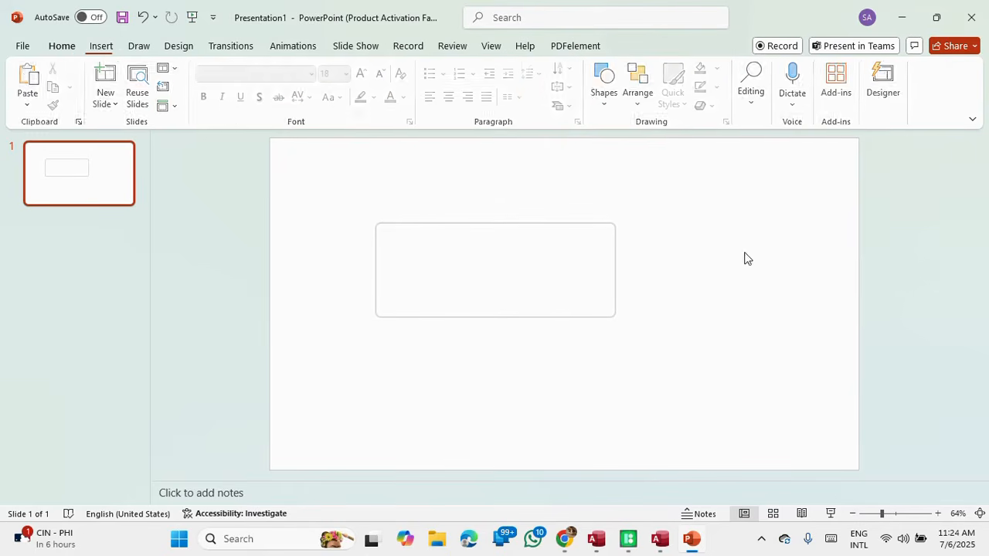
Step: Save the rounded rectangle as the PNG picture Picture1.png in the pos folder on Local Disk (D:)
{"action": "left_click", "coordinate": [433, 241]}
{"action": "right_click", "coordinate": [434, 241]}
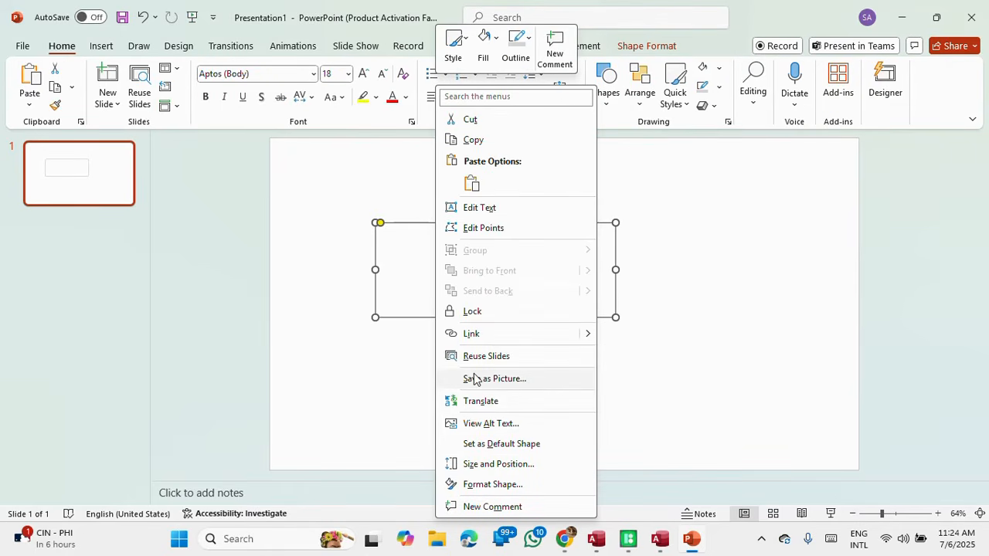
{"action": "left_click", "coordinate": [475, 378]}
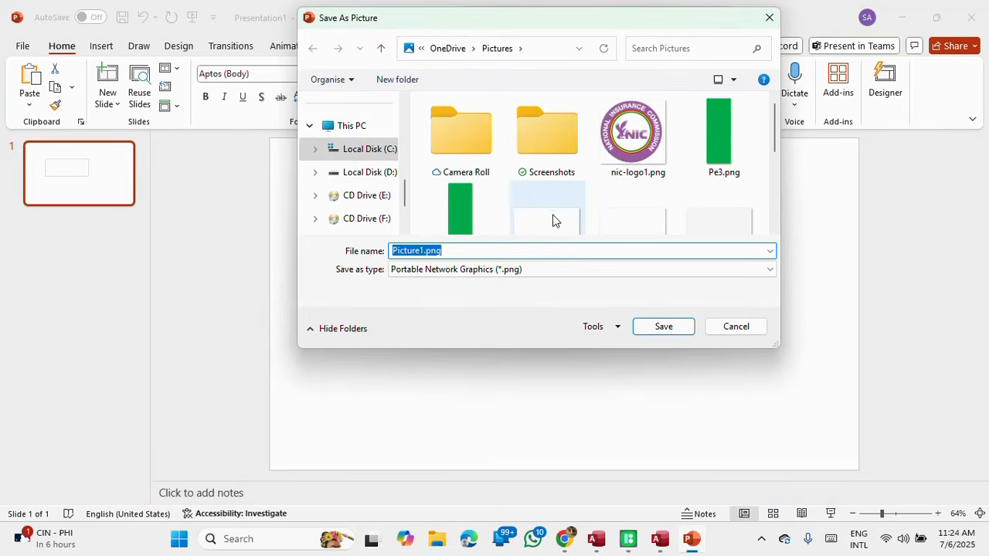
{"action": "scroll", "coordinate": [579, 227], "scroll_direction": "down", "scroll_amount": 2}
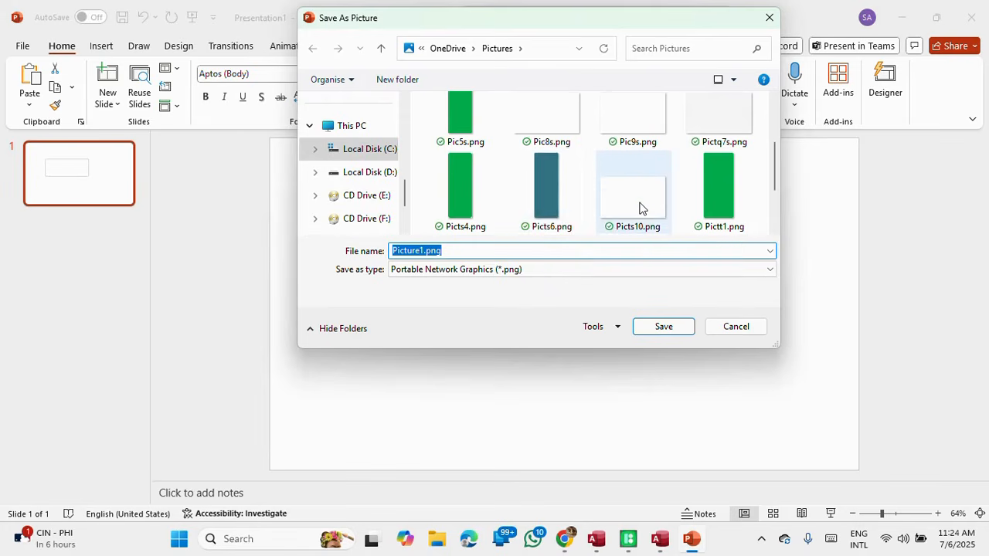
{"action": "scroll", "coordinate": [642, 208], "scroll_direction": "up", "scroll_amount": 1}
{"action": "scroll", "coordinate": [540, 177], "scroll_direction": "down", "scroll_amount": 3}
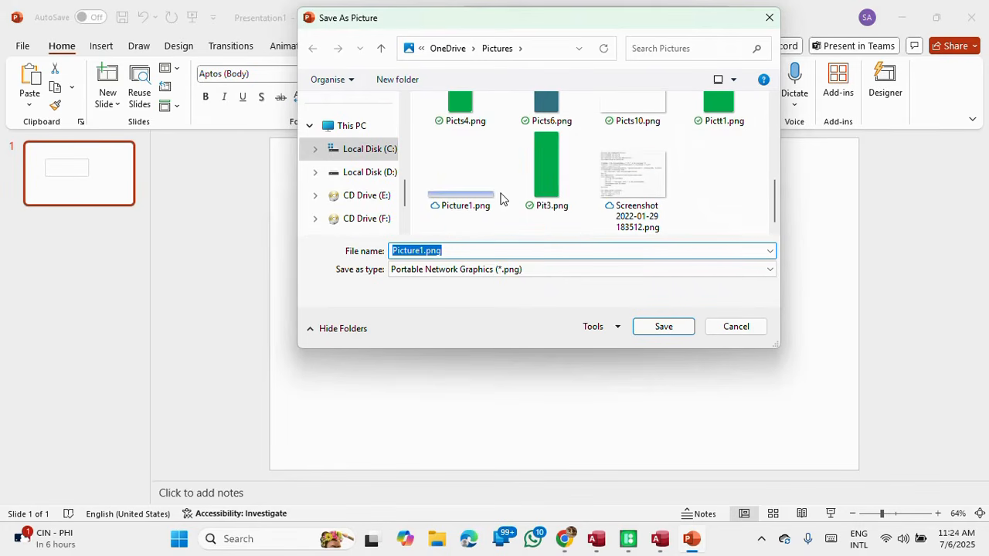
{"action": "scroll", "coordinate": [371, 204], "scroll_direction": "up", "scroll_amount": 3}
{"action": "scroll", "coordinate": [371, 203], "scroll_direction": "down", "scroll_amount": 2}
{"action": "left_click", "coordinate": [370, 196]}
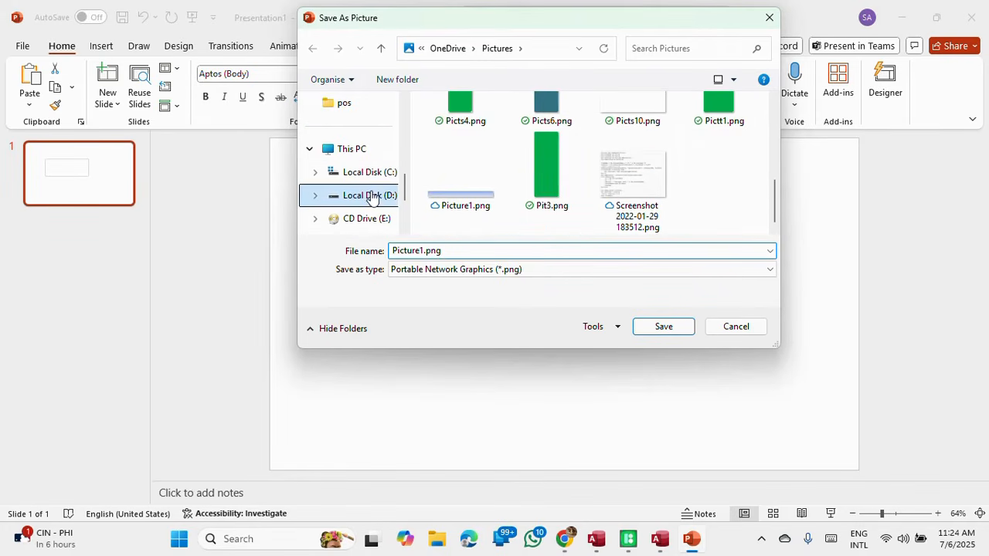
{"action": "scroll", "coordinate": [453, 203], "scroll_direction": "down", "scroll_amount": 4}
{"action": "left_click", "coordinate": [452, 154]}
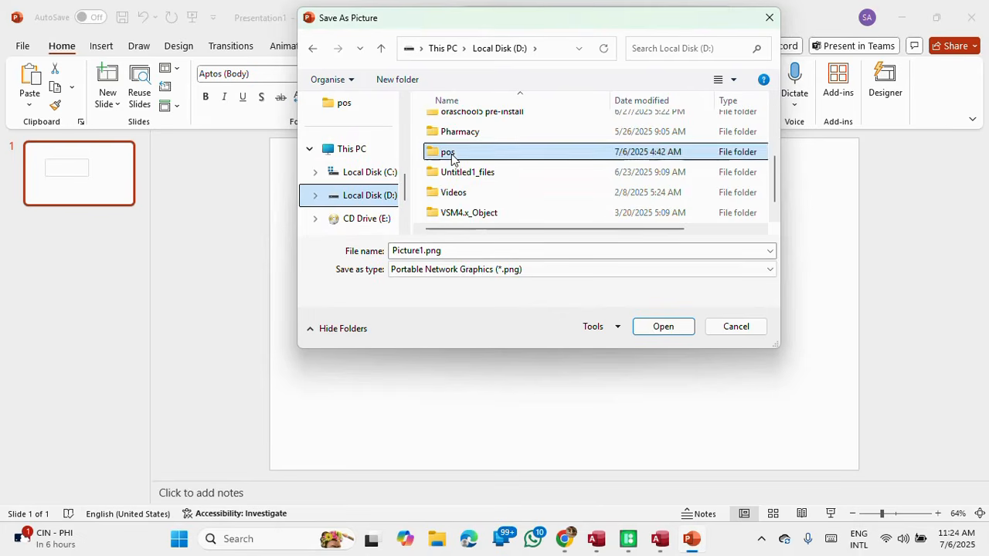
{"action": "double_click", "coordinate": [452, 153]}
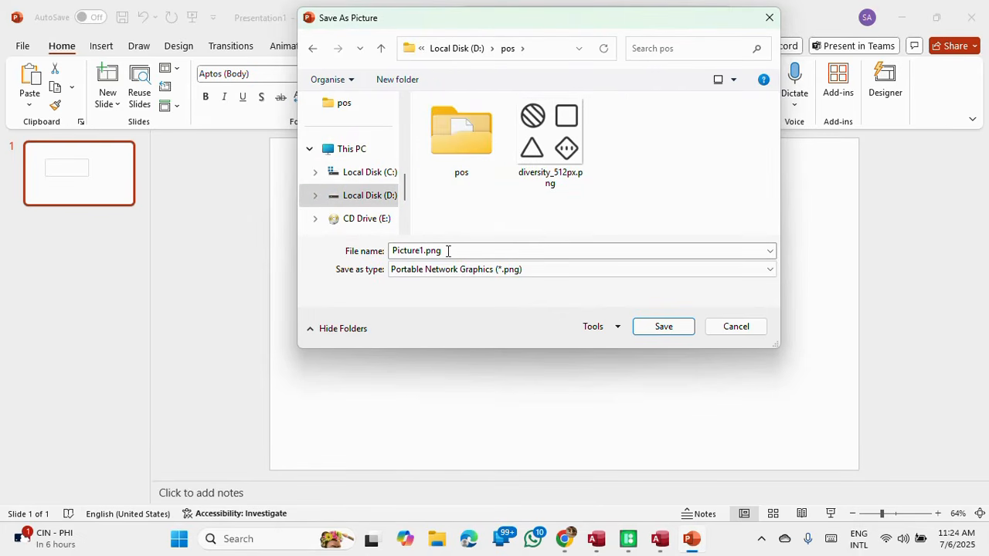
{"action": "left_click", "coordinate": [671, 331]}
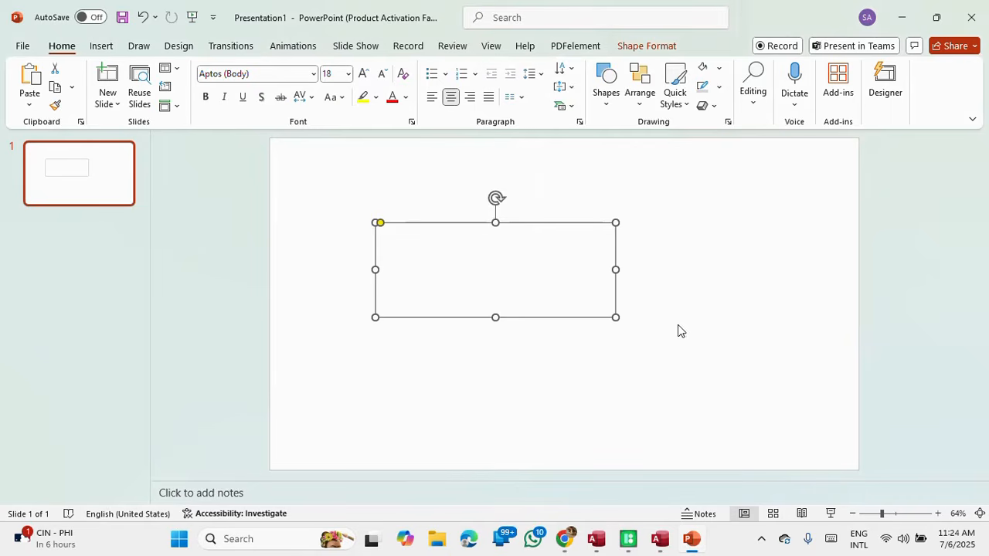
Step: Switch to Access and start choosing a picture file for the image control below the Welcome Admin heading
{"action": "mouse_move", "coordinate": [627, 546]}
{"action": "left_click", "coordinate": [660, 538]}
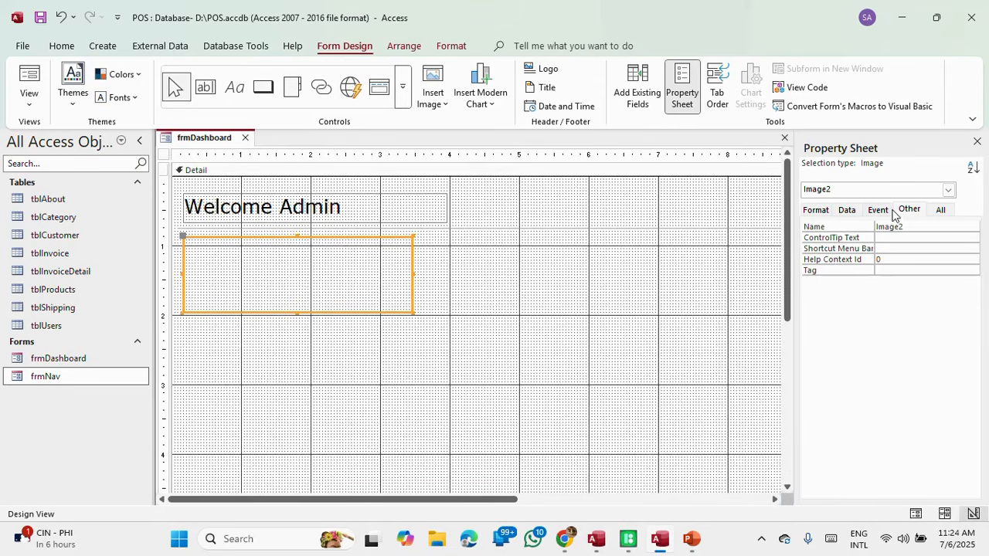
{"action": "left_click", "coordinate": [817, 210]}
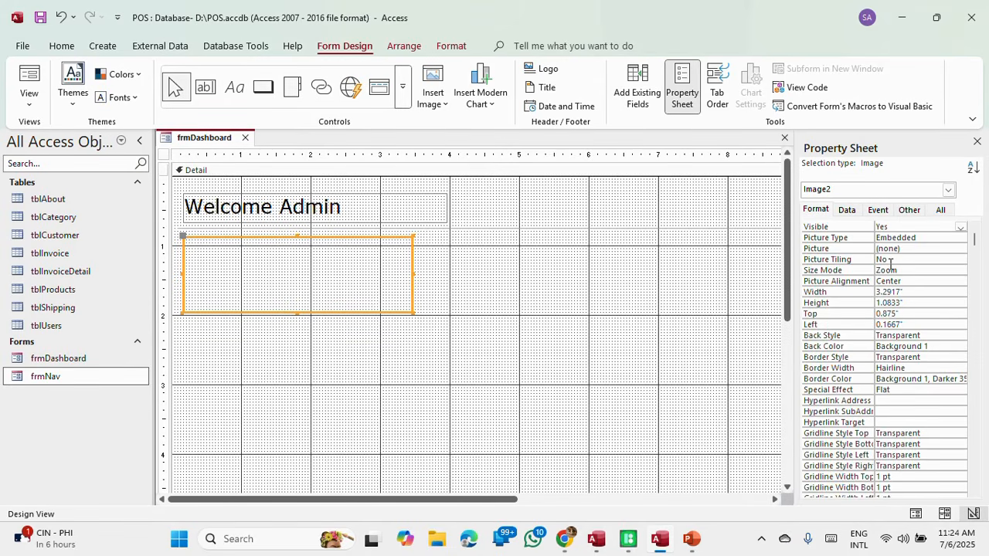
{"action": "left_click", "coordinate": [909, 247]}
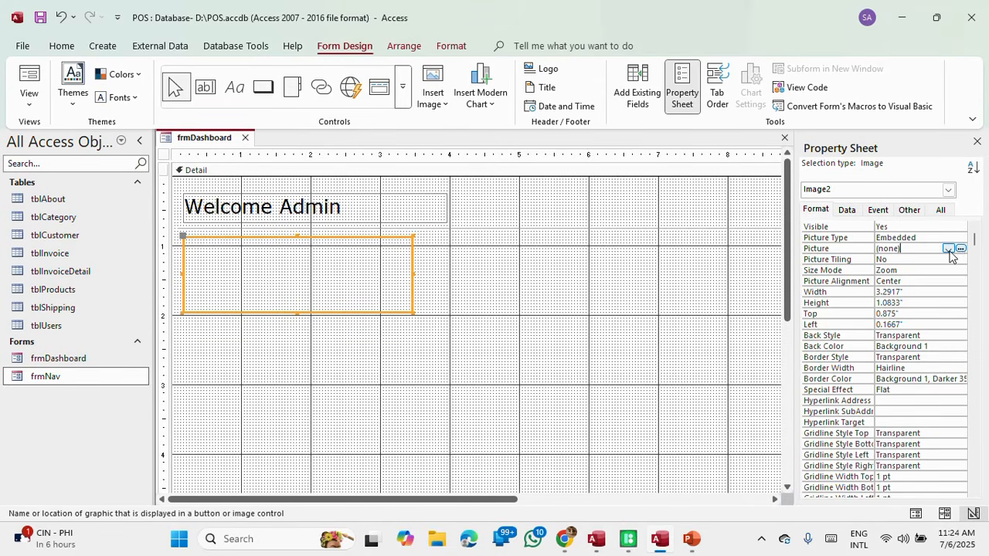
{"action": "left_click", "coordinate": [960, 249]}
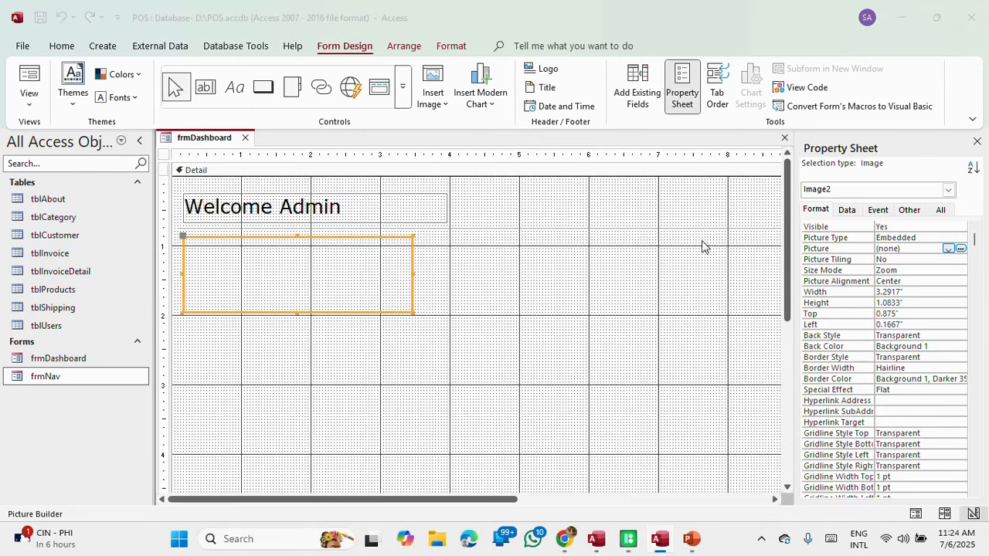
Step: Insert Picture1.png from the pos folder on Local Disk (D:) into the image control
{"action": "scroll", "coordinate": [267, 162], "scroll_direction": "down", "scroll_amount": 6}
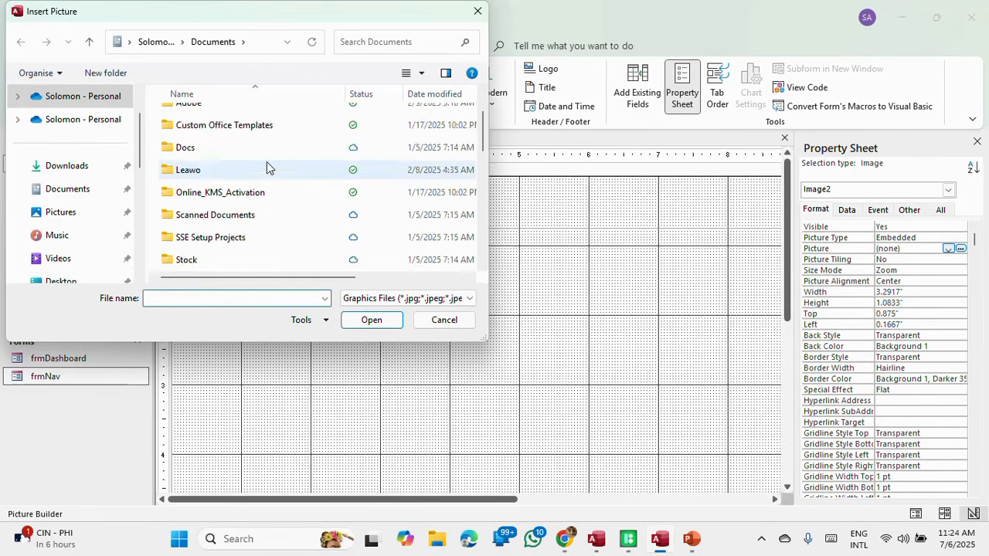
{"action": "scroll", "coordinate": [54, 230], "scroll_direction": "down", "scroll_amount": 3}
{"action": "left_click", "coordinate": [83, 119]}
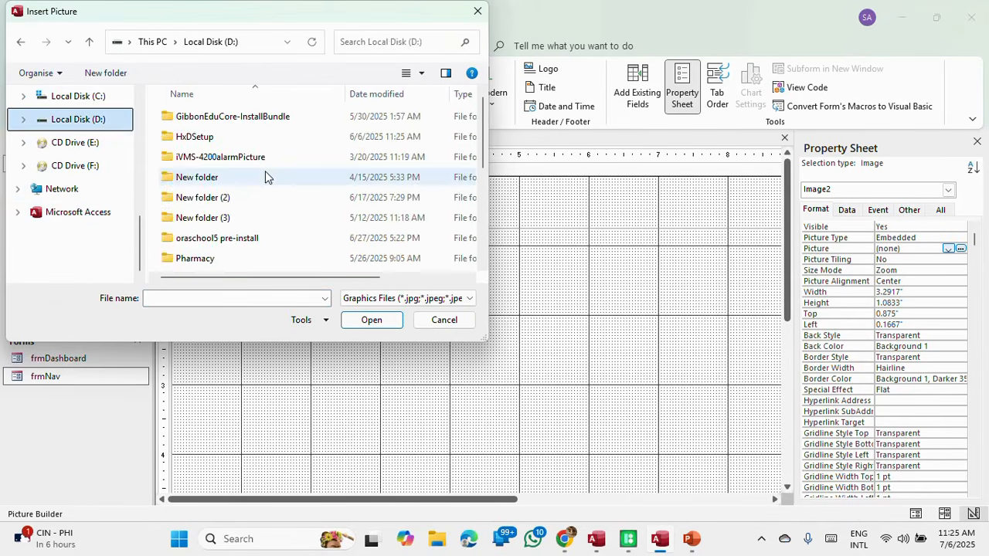
{"action": "scroll", "coordinate": [245, 198], "scroll_direction": "down", "scroll_amount": 5}
{"action": "scroll", "coordinate": [227, 204], "scroll_direction": "up", "scroll_amount": 5}
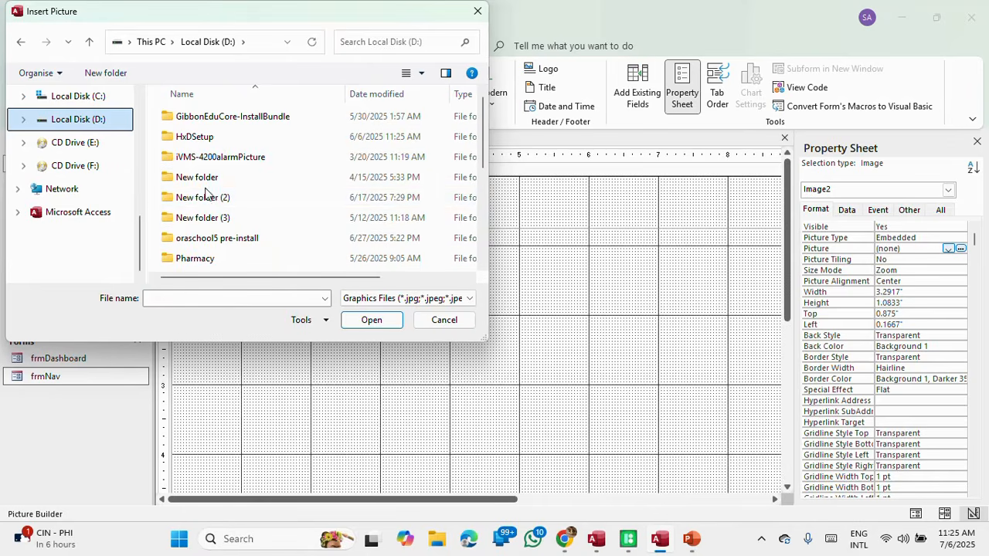
{"action": "scroll", "coordinate": [216, 178], "scroll_direction": "down", "scroll_amount": 3}
{"action": "scroll", "coordinate": [200, 158], "scroll_direction": "up", "scroll_amount": 2}
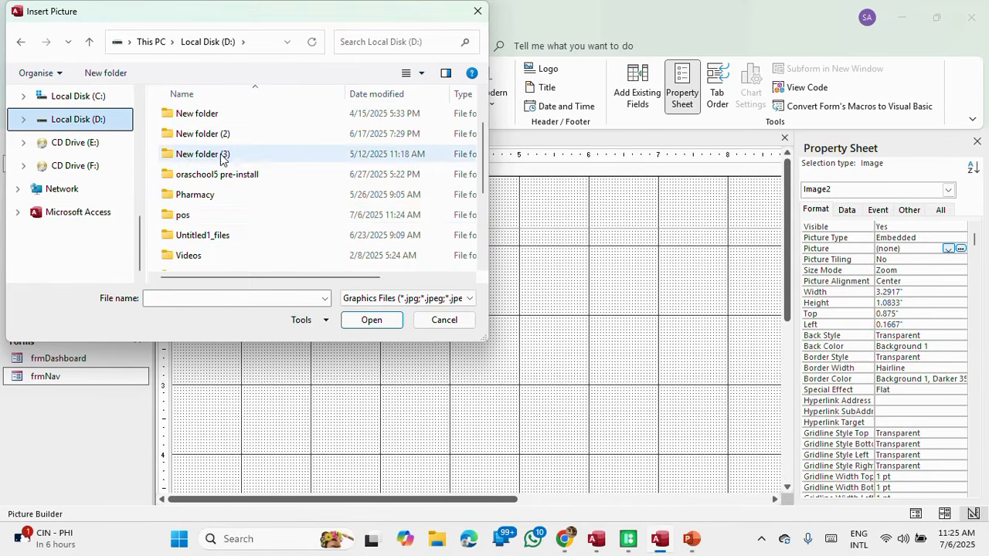
{"action": "left_click", "coordinate": [186, 216]}
{"action": "double_click", "coordinate": [187, 216]}
{"action": "scroll", "coordinate": [415, 202], "scroll_direction": "down", "scroll_amount": 3}
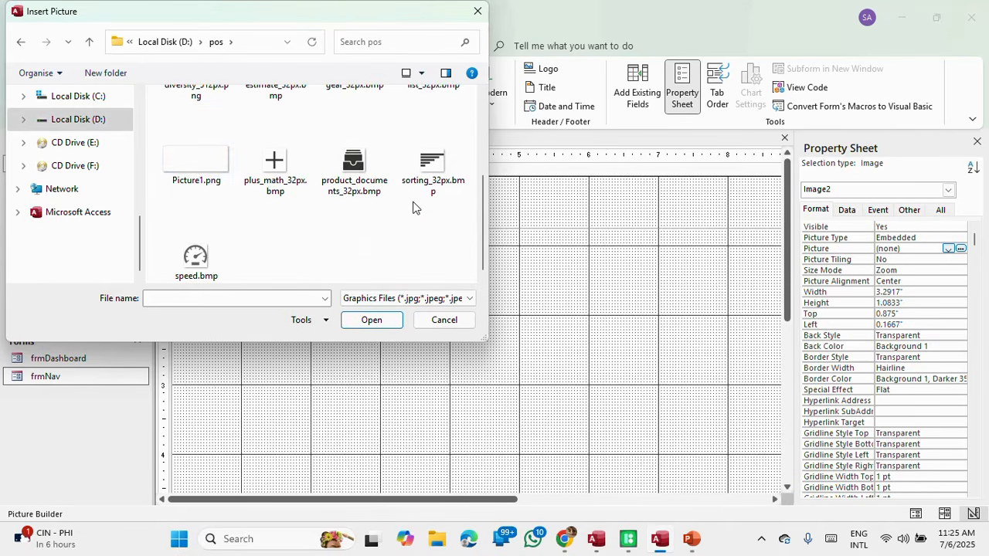
{"action": "left_click", "coordinate": [195, 160]}
{"action": "left_click", "coordinate": [373, 320]}
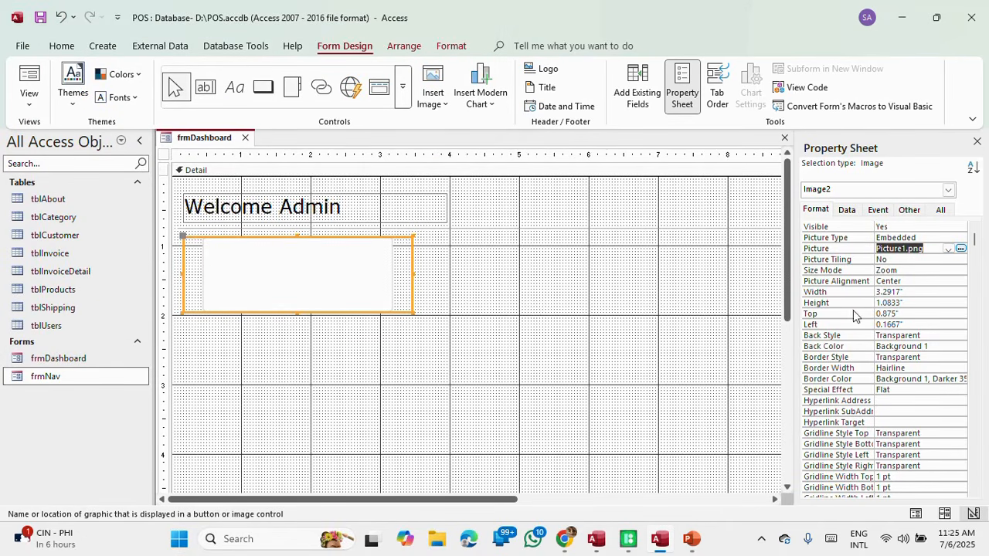
Step: Set the image control's Size Mode to Stretch and reselect the card image on the form
{"action": "left_click", "coordinate": [901, 270]}
{"action": "left_click", "coordinate": [960, 270]}
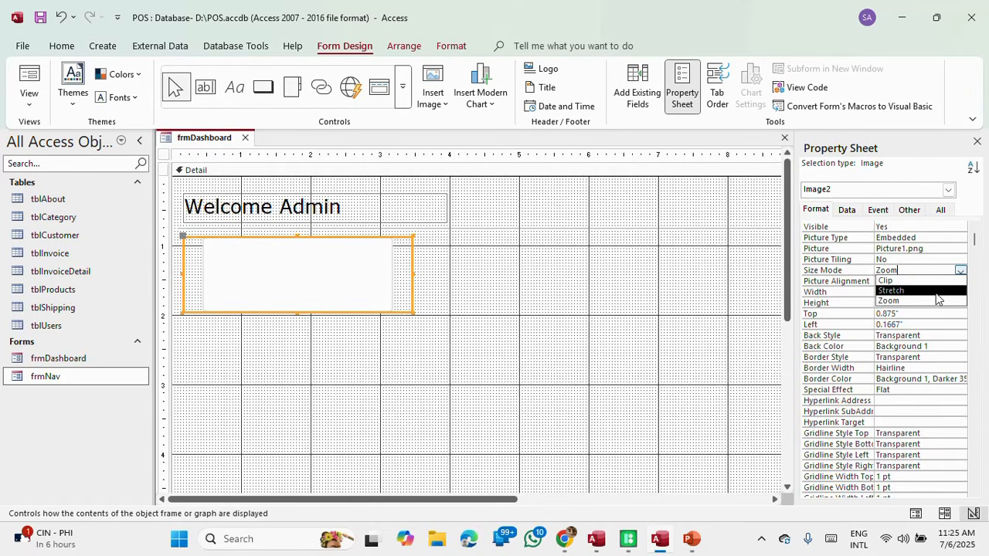
{"action": "left_click", "coordinate": [896, 287]}
{"action": "left_click", "coordinate": [533, 325]}
{"action": "left_click", "coordinate": [355, 300]}
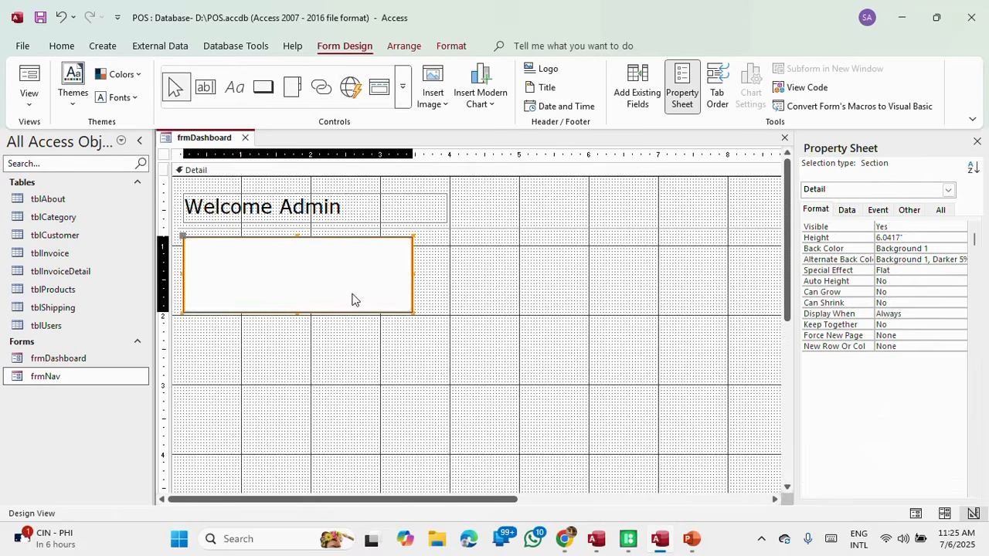
Step: Make the card image slightly taller and narrow it to about 3.17" wide
{"action": "left_click_drag", "start_coordinate": [305, 311], "coordinate": [306, 315]}
{"action": "left_click_drag", "start_coordinate": [414, 276], "coordinate": [402, 275]}
{"action": "left_click", "coordinate": [448, 290]}
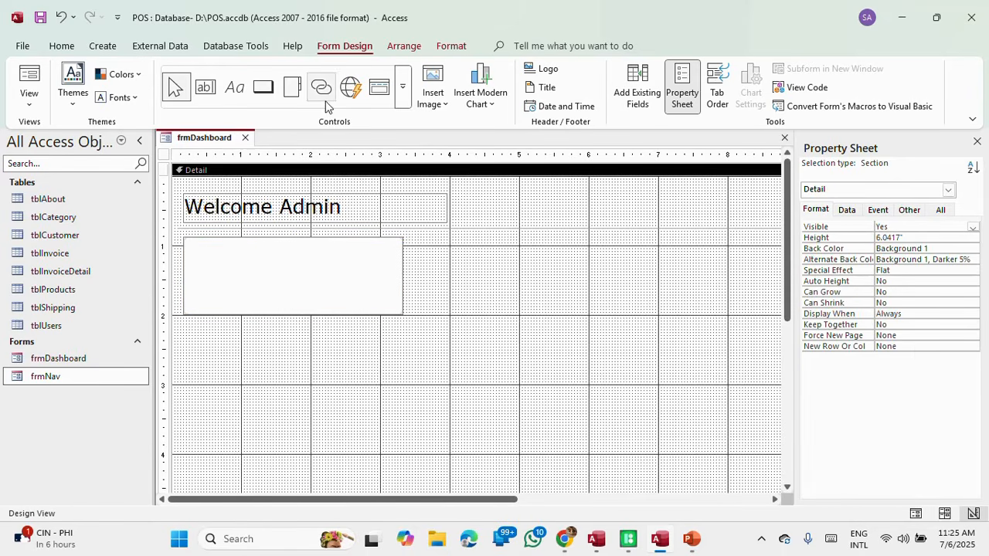
Step: Preview frmDashboard in Form View to check the card's appearance, and return to Design View
{"action": "left_click", "coordinate": [402, 46]}
{"action": "left_click", "coordinate": [345, 46]}
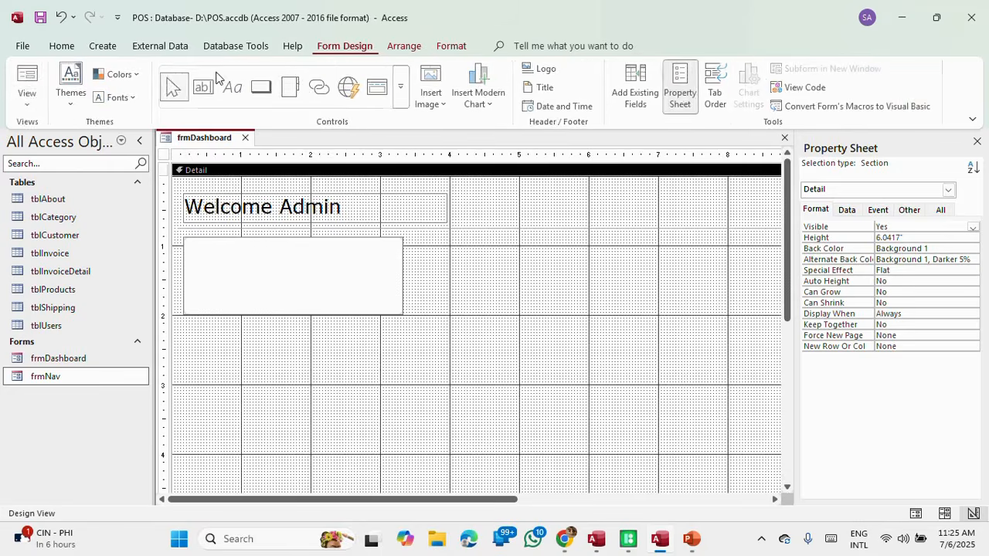
{"action": "left_click", "coordinate": [29, 75]}
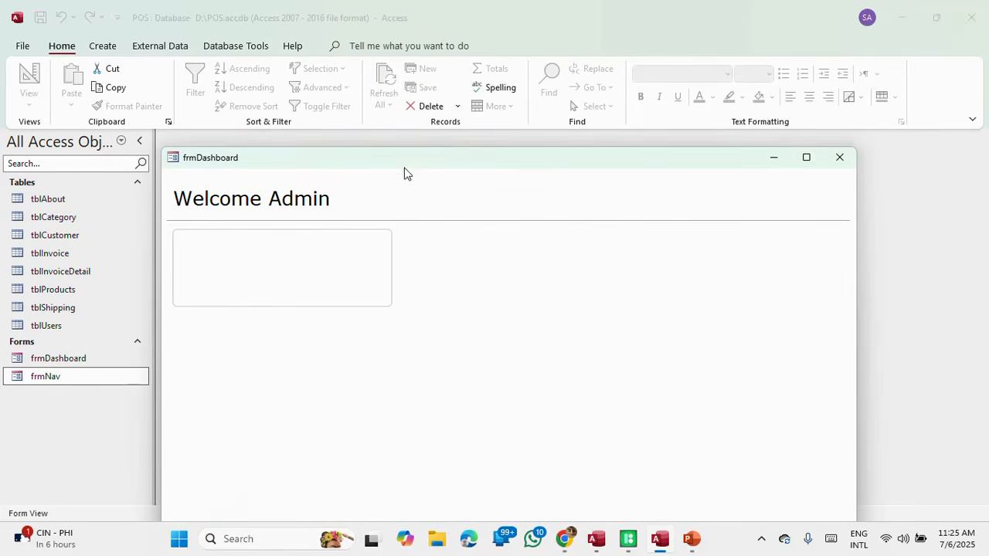
{"action": "left_click_drag", "start_coordinate": [404, 168], "coordinate": [430, 61]}
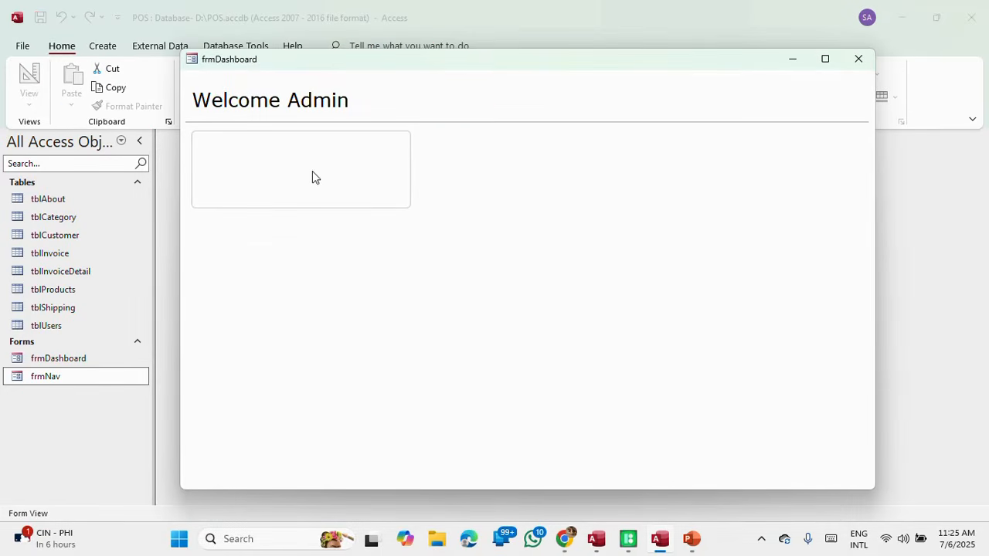
{"action": "right_click", "coordinate": [464, 61]}
{"action": "left_click", "coordinate": [509, 154]}
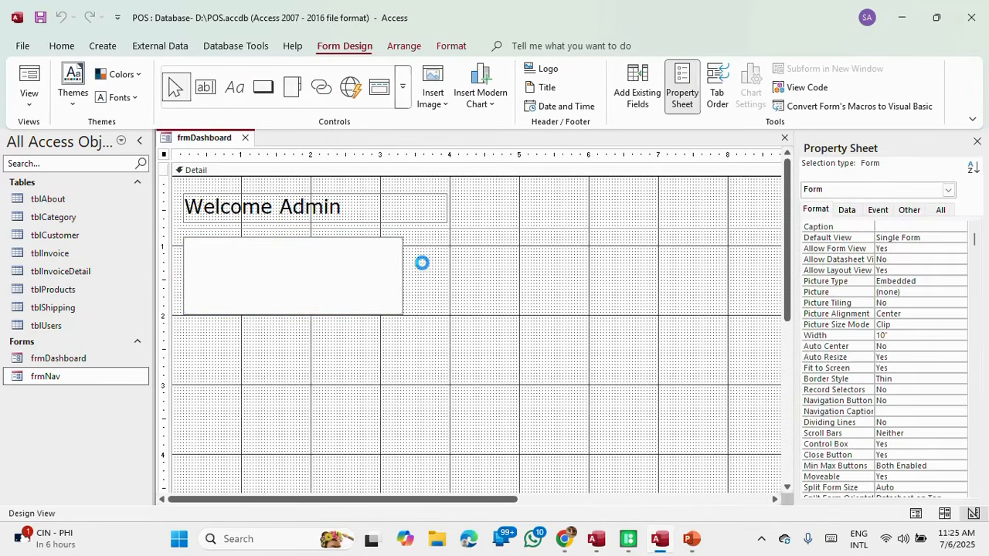
Step: Increase the card image's height to about 1.17"
{"action": "left_click", "coordinate": [334, 279]}
{"action": "left_click_drag", "start_coordinate": [292, 314], "coordinate": [293, 317]}
{"action": "left_click", "coordinate": [481, 323]}
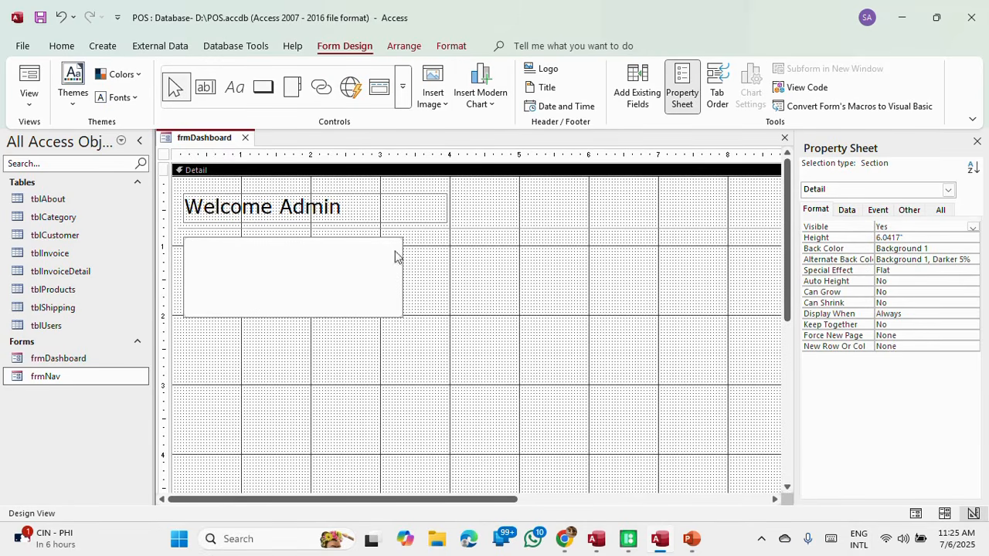
Step: Add a label about 1.5" wide with the caption Invoices in the upper-right part of the card
{"action": "left_click", "coordinate": [234, 86]}
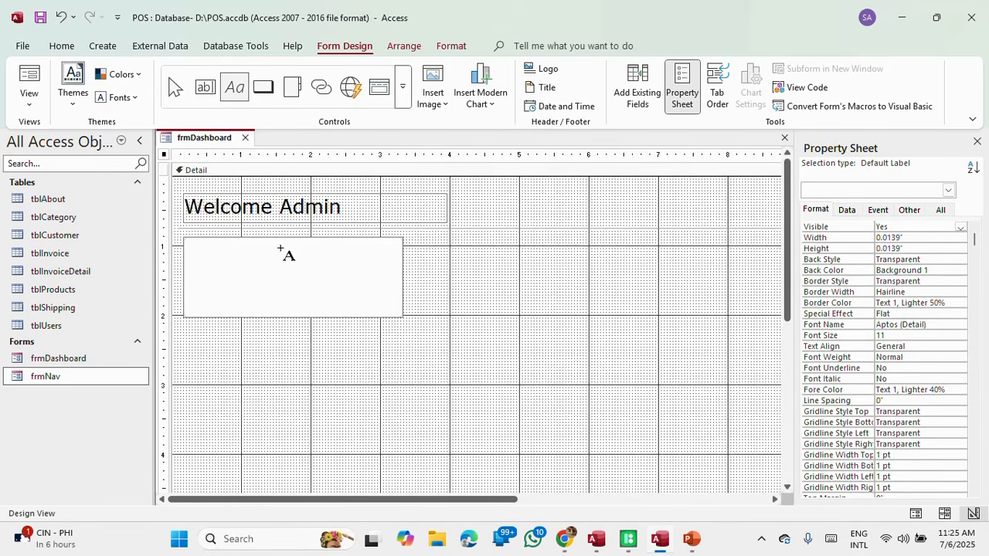
{"action": "left_click_drag", "start_coordinate": [287, 243], "coordinate": [392, 263]}
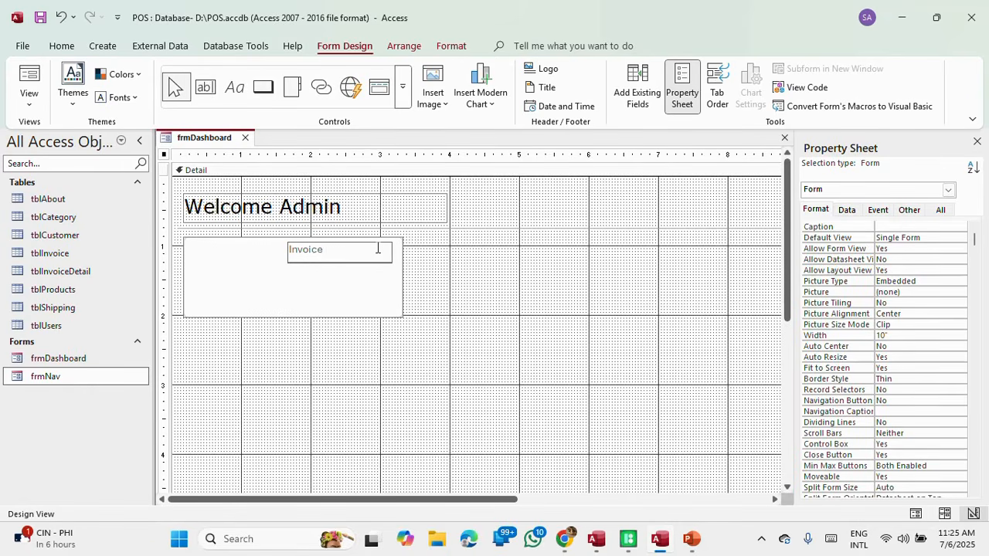
{"action": "type", "text": "Invoices"}
{"action": "left_click", "coordinate": [465, 250]}
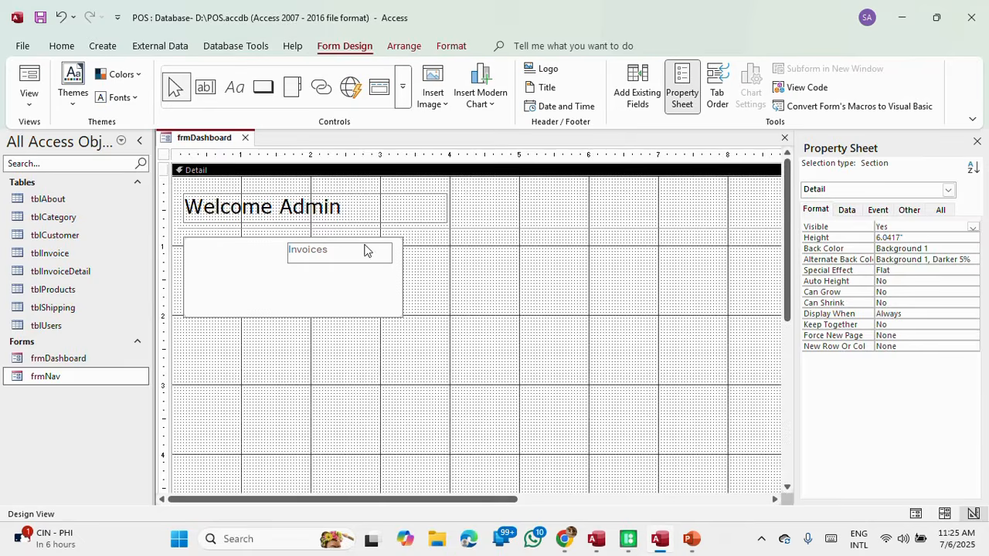
Step: Format the Invoices label as centred black Microsoft JhengHei Light text at size 12, with a label height of 0.25"
{"action": "left_click", "coordinate": [314, 251]}
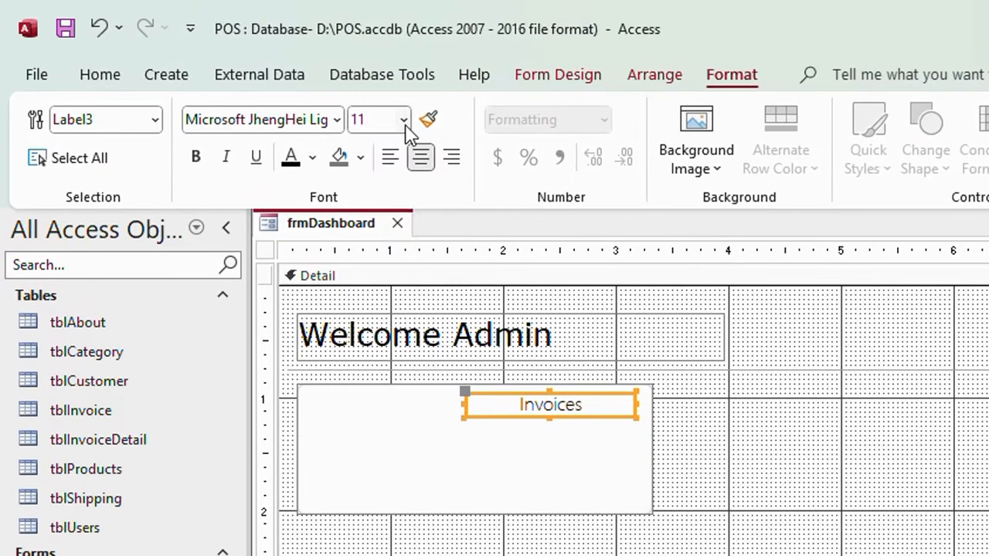
{"action": "left_click", "coordinate": [251, 76]}
{"action": "left_click", "coordinate": [377, 260]}
{"action": "left_click", "coordinate": [799, 477]}
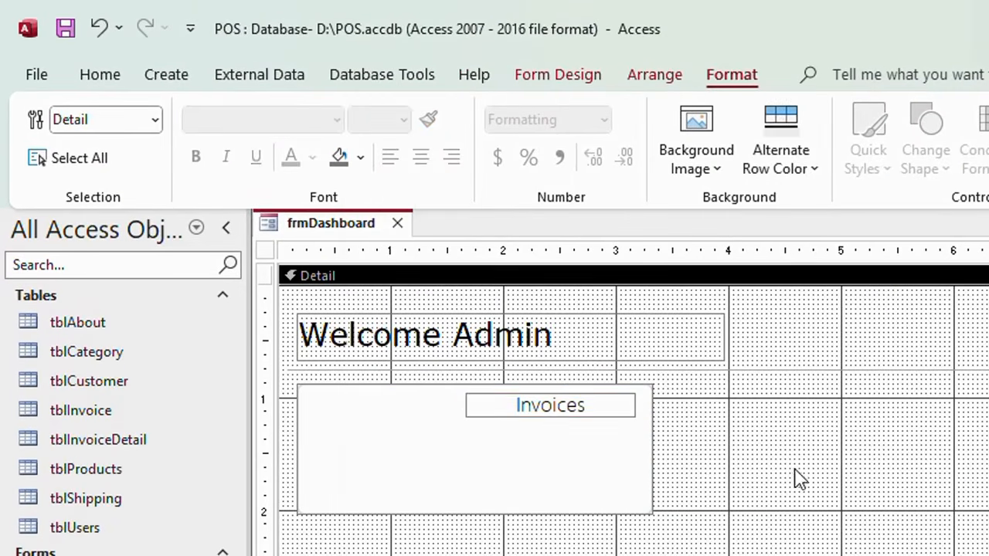
{"action": "left_click", "coordinate": [543, 416]}
{"action": "left_click_drag", "start_coordinate": [547, 417], "coordinate": [549, 424]}
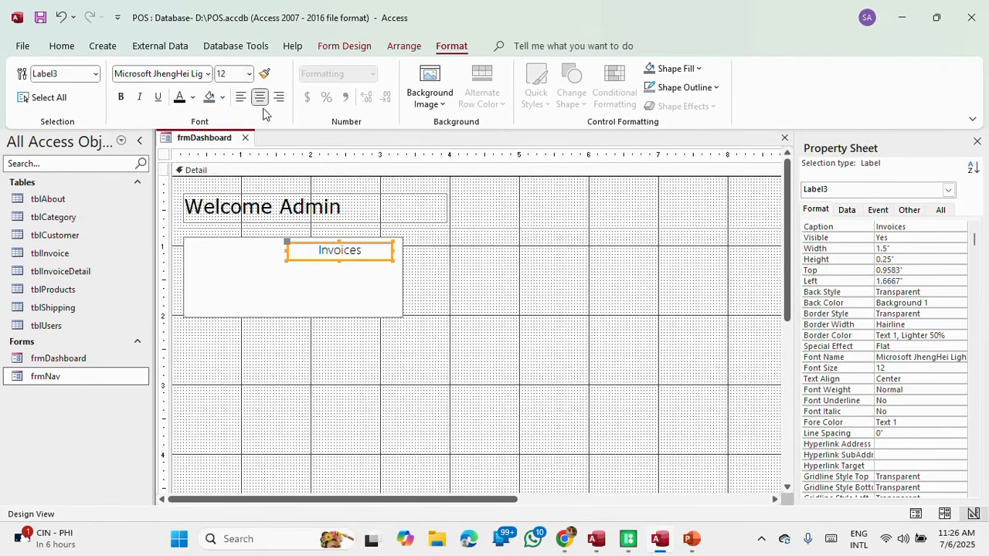
Step: Try font size 14 on the Invoices label and return it to 12
{"action": "left_click", "coordinate": [276, 81]}
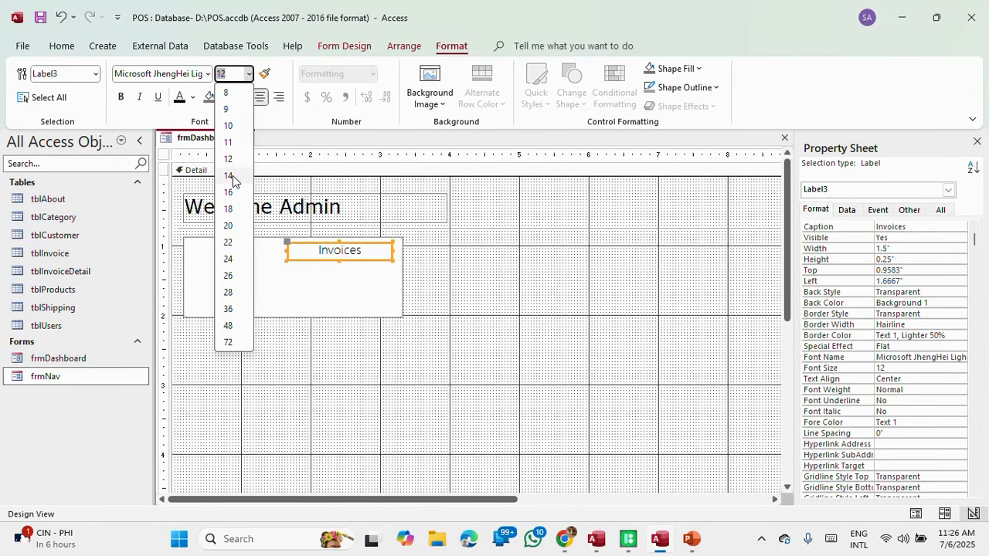
{"action": "left_click", "coordinate": [231, 174]}
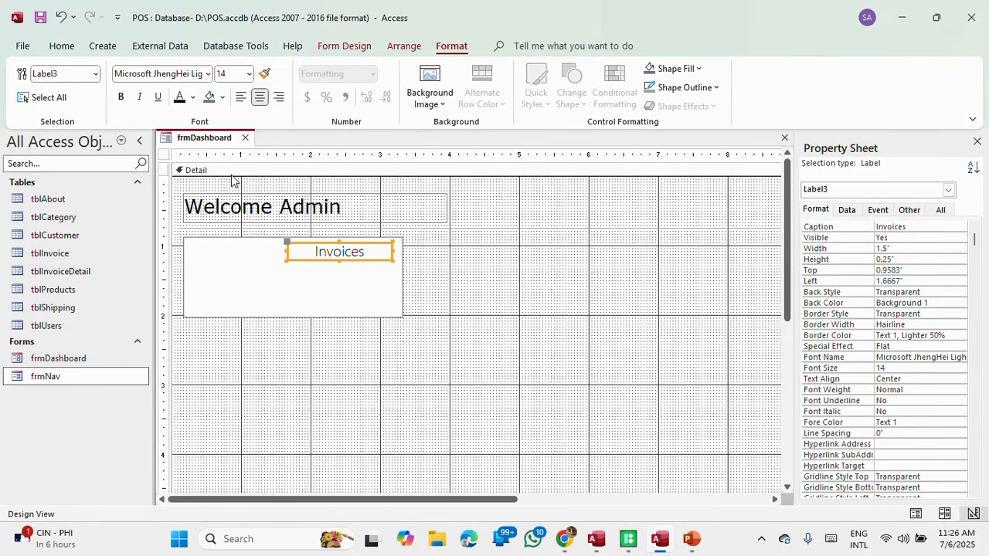
{"action": "left_click", "coordinate": [248, 74]}
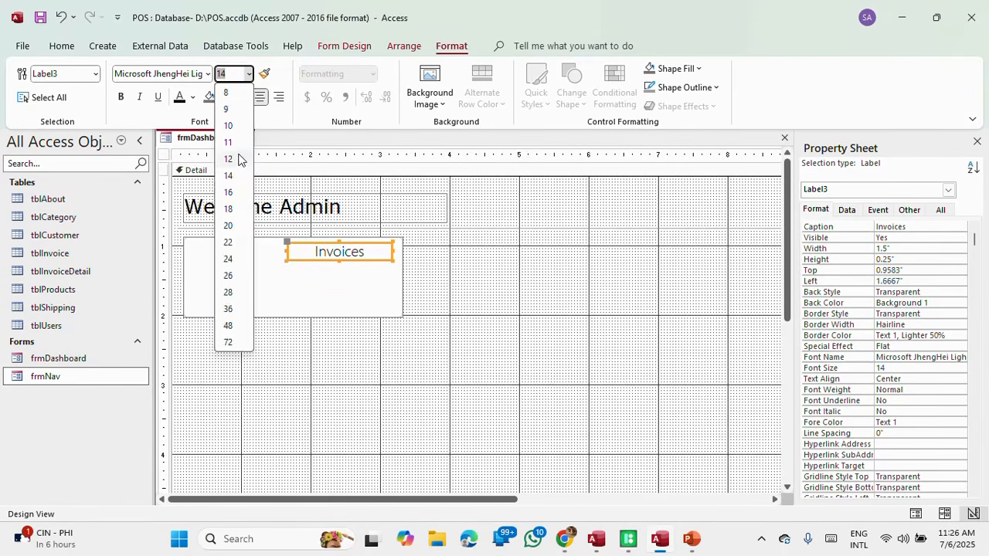
{"action": "left_click", "coordinate": [231, 159]}
{"action": "left_click", "coordinate": [477, 238]}
Step: Narrow the card image a little more and shift the Invoices label left so it sits inside the card's right edge
{"action": "left_click", "coordinate": [392, 279]}
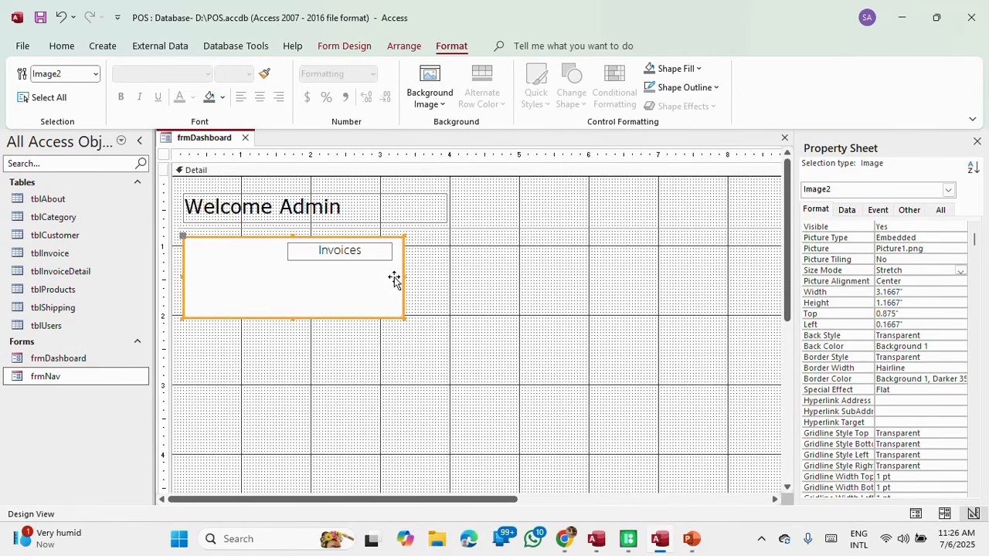
{"action": "left_click_drag", "start_coordinate": [402, 274], "coordinate": [388, 274]}
{"action": "left_click", "coordinate": [443, 283]}
{"action": "left_click", "coordinate": [356, 258]}
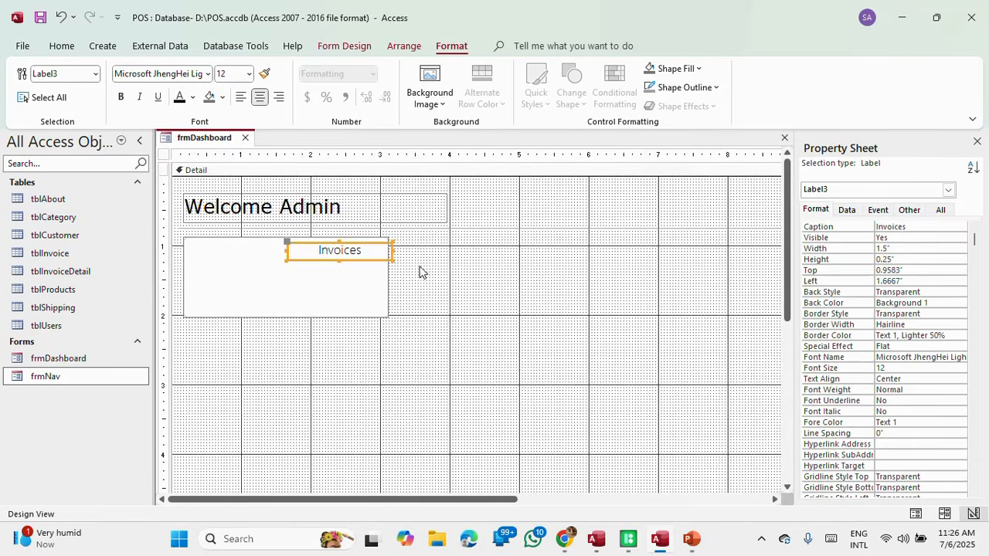
{"action": "key", "text": "Left"}
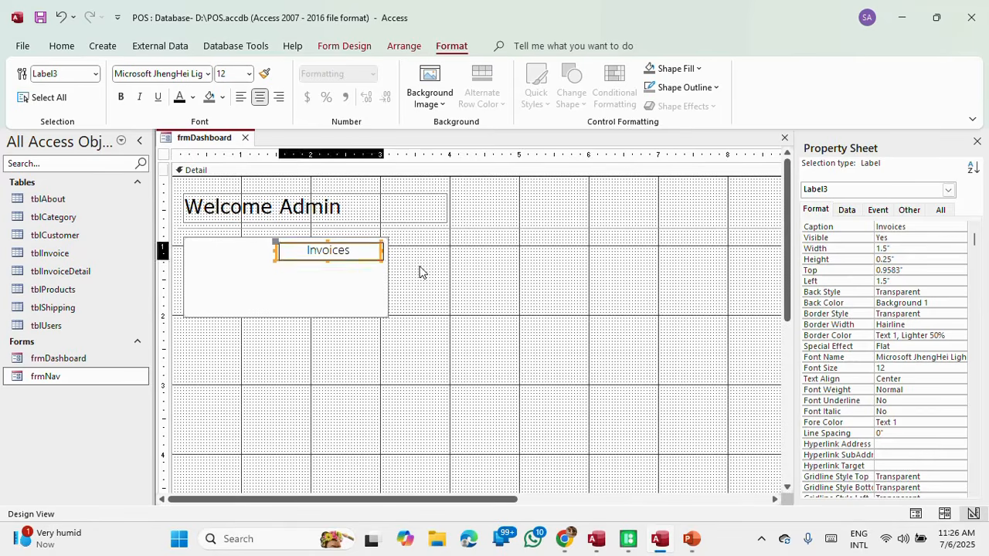
{"action": "left_click", "coordinate": [412, 309]}
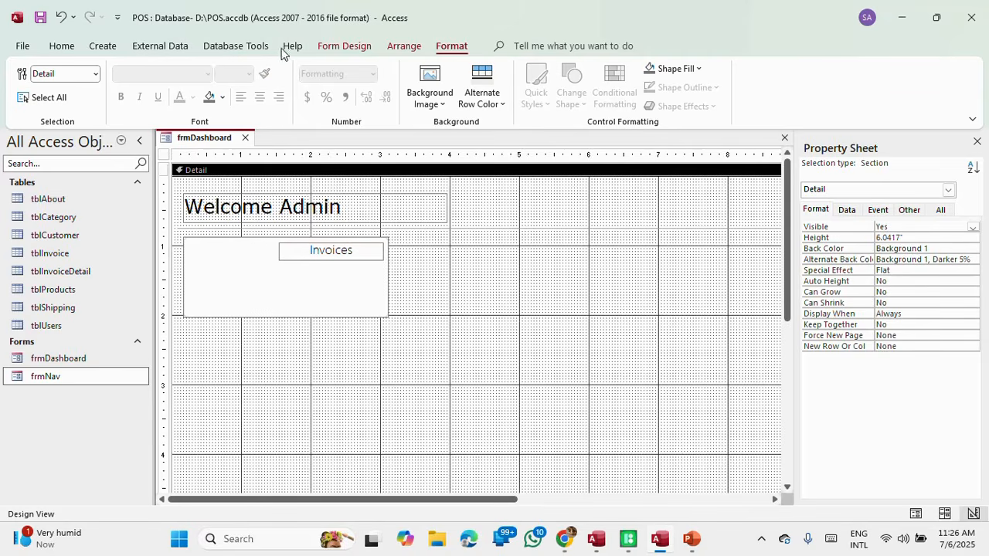
Step: Switch to the Pichon icon library and search for invoice icons
{"action": "left_click", "coordinate": [344, 45]}
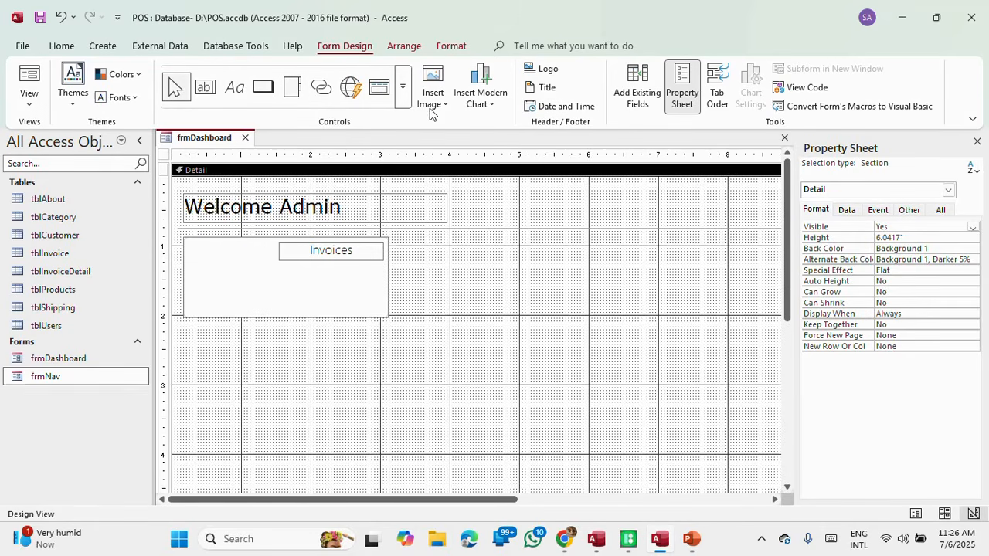
{"action": "left_click", "coordinate": [638, 547]}
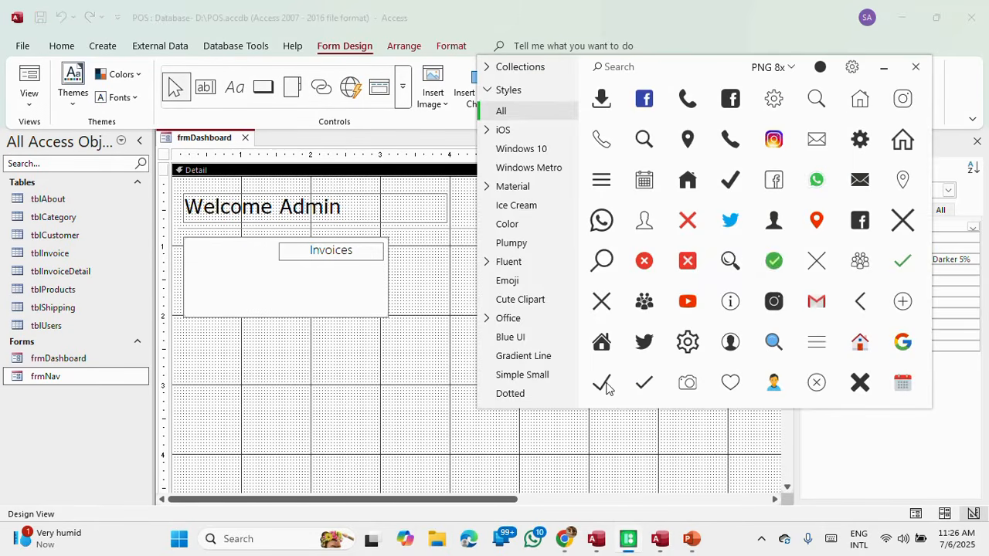
{"action": "left_click", "coordinate": [645, 65]}
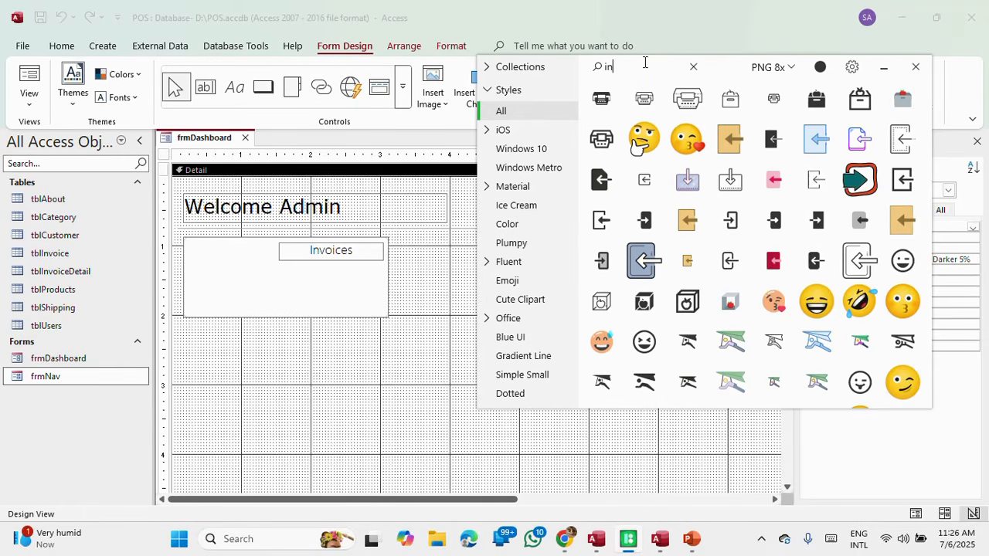
{"action": "type", "text": "invoice"}
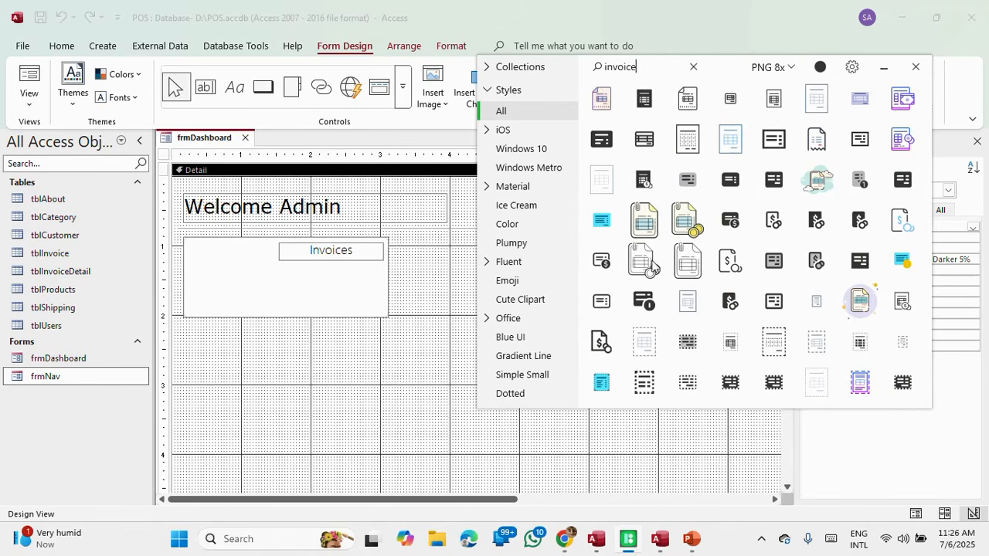
Step: Recolour the Pichon icons to the bright blue #FF0DAFEF and close the colour picker
{"action": "left_click", "coordinate": [820, 67]}
{"action": "left_click", "coordinate": [873, 133]}
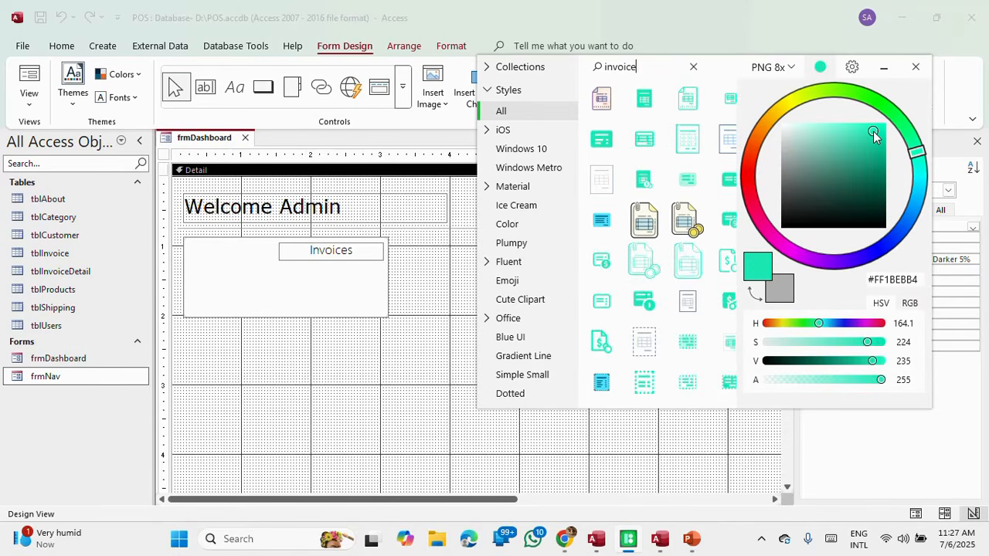
{"action": "left_click_drag", "start_coordinate": [873, 132], "coordinate": [827, 129]}
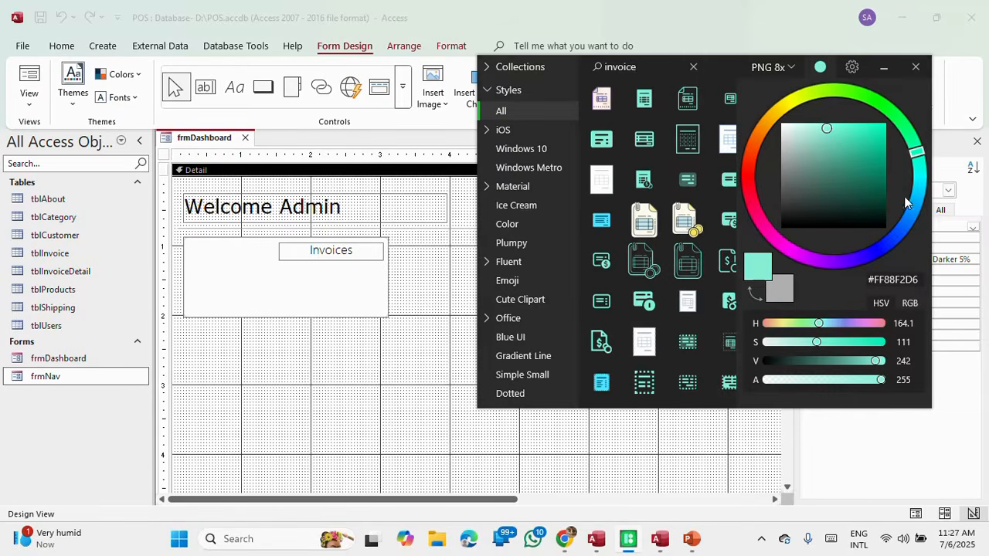
{"action": "left_click", "coordinate": [915, 209]}
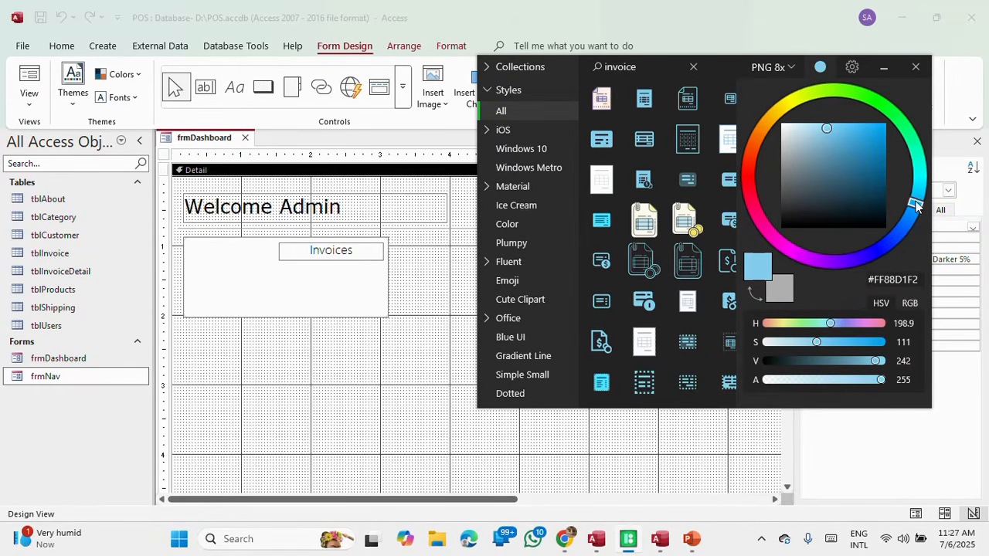
{"action": "left_click", "coordinate": [917, 193]}
{"action": "left_click", "coordinate": [845, 134]}
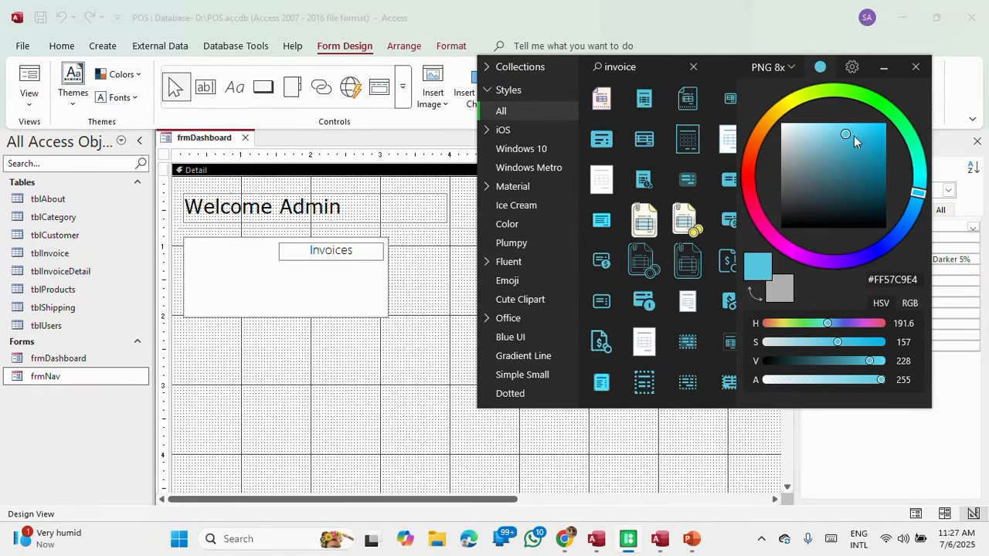
{"action": "left_click_drag", "start_coordinate": [857, 133], "coordinate": [870, 130]}
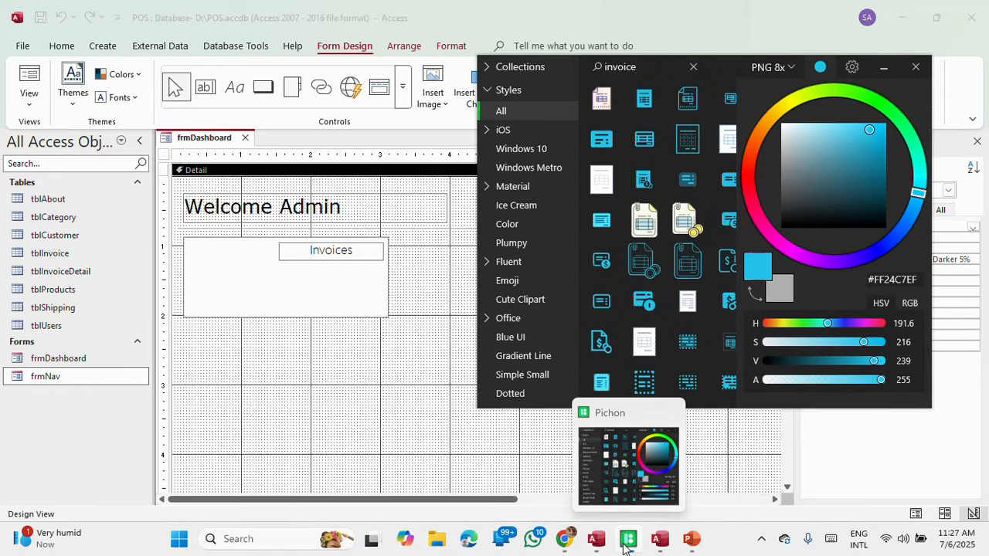
{"action": "left_click", "coordinate": [600, 476]}
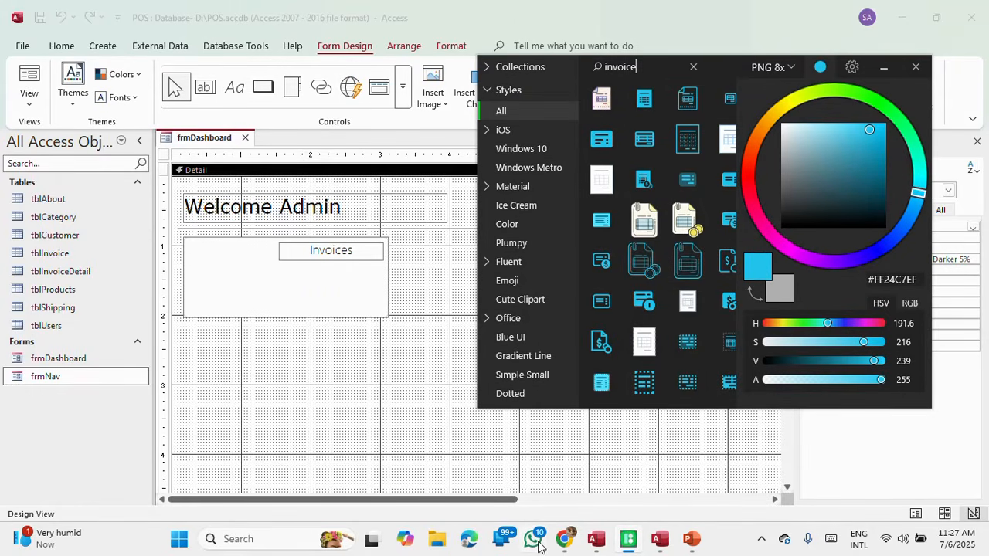
{"action": "mouse_move", "coordinate": [595, 538]}
{"action": "mouse_move", "coordinate": [602, 487]}
{"action": "left_click", "coordinate": [919, 203]}
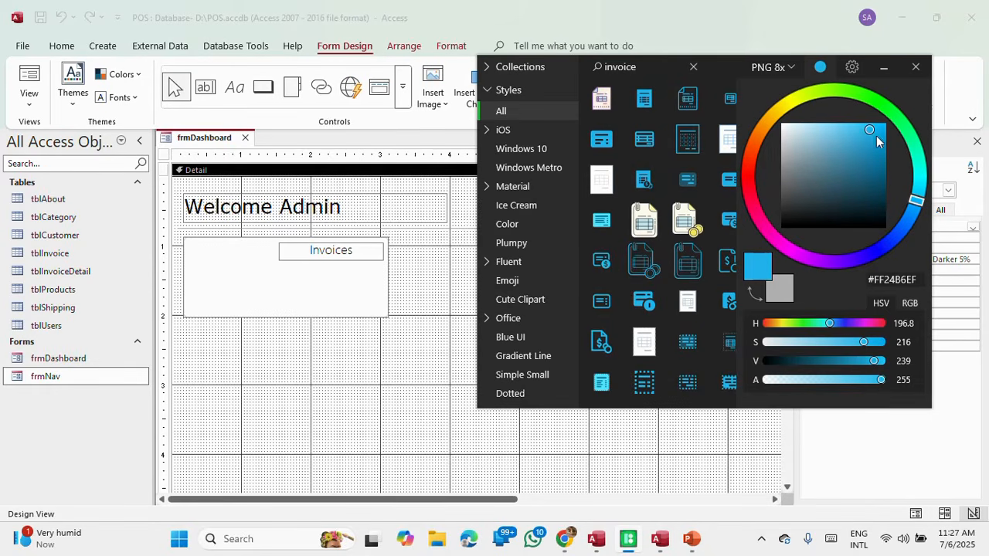
{"action": "mouse_move", "coordinate": [869, 128]}
{"action": "left_mouse_down"}
{"action": "mouse_move", "coordinate": [850, 132]}
{"action": "mouse_move", "coordinate": [880, 130]}
{"action": "left_mouse_up"}
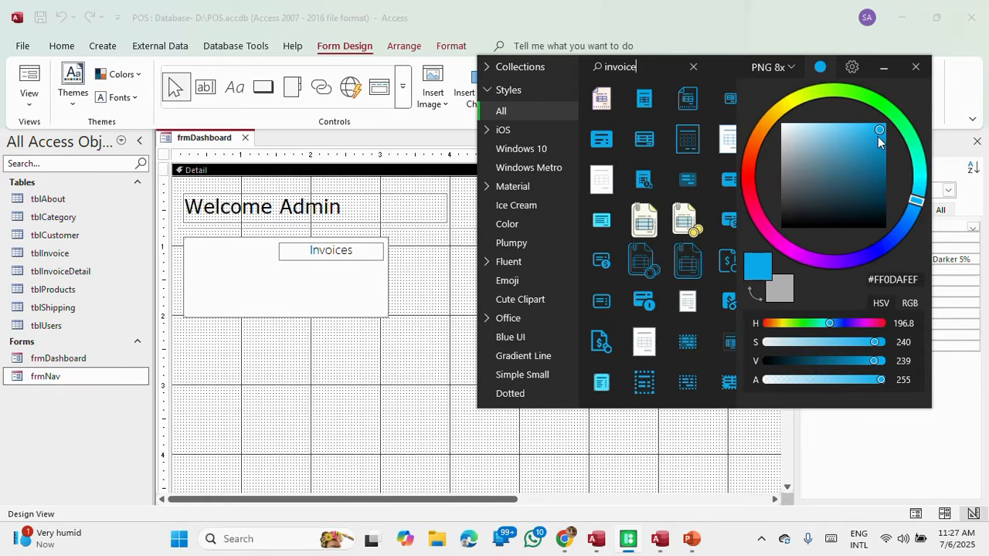
{"action": "left_click", "coordinate": [820, 67]}
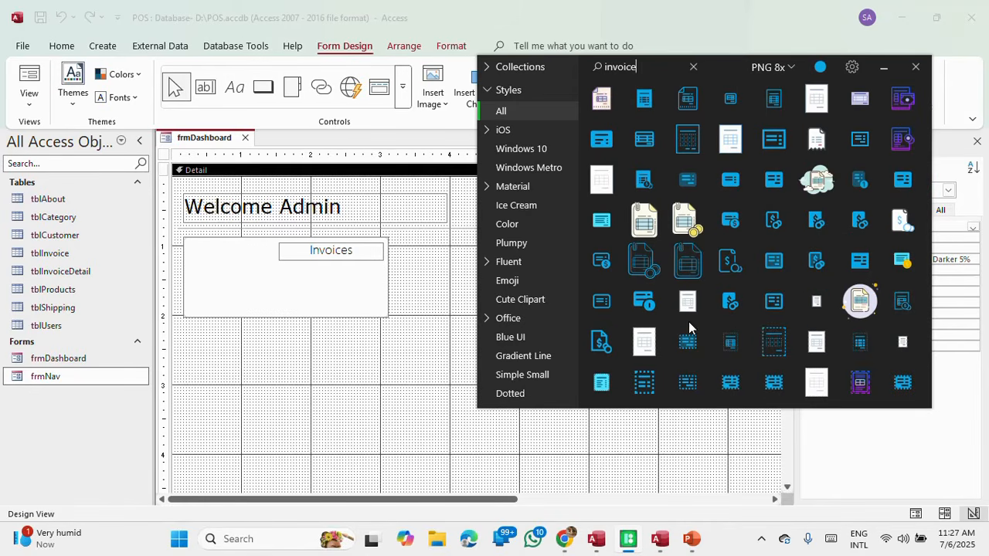
Step: Save the outlined invoice icon with a clip and coins to the pos folder as invoice_400px.png
{"action": "right_click", "coordinate": [649, 267]}
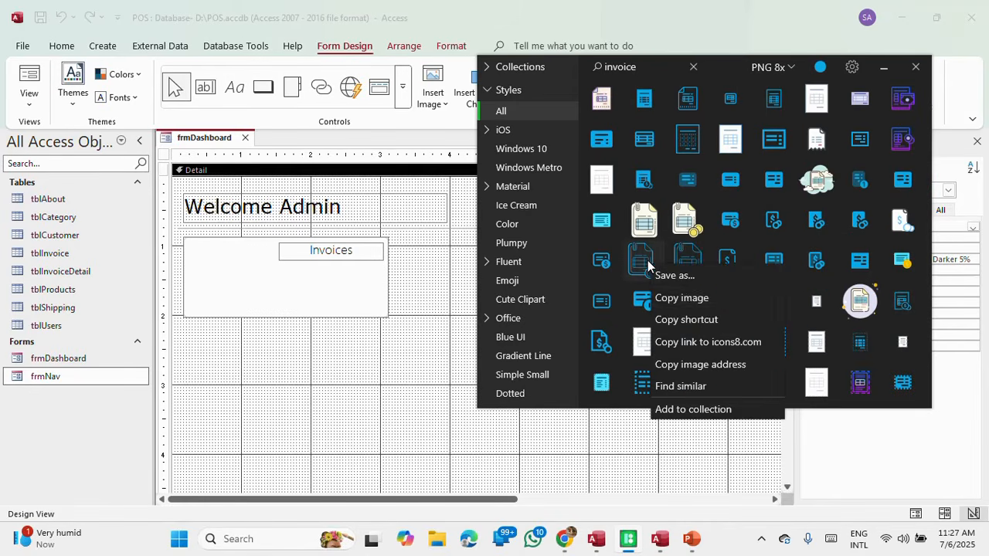
{"action": "left_click", "coordinate": [685, 276]}
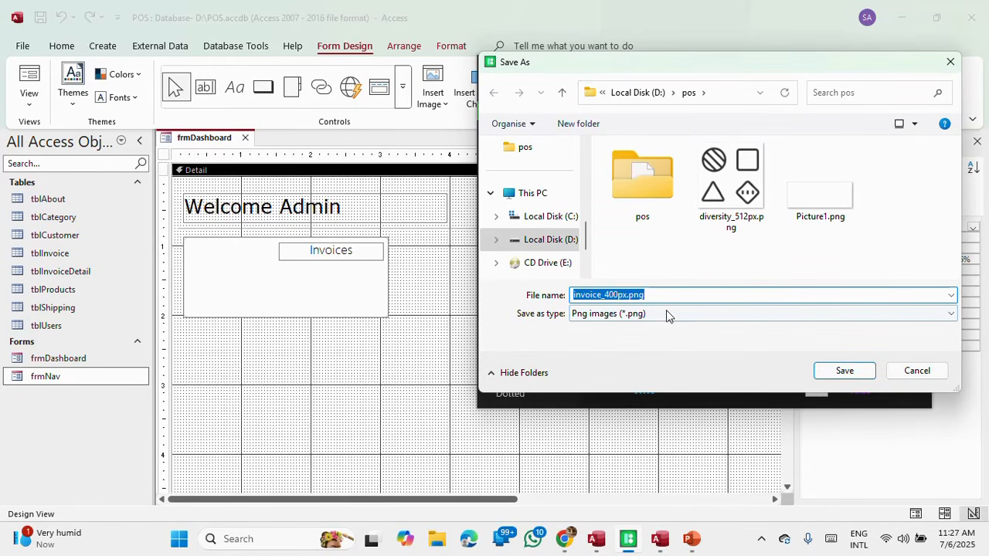
{"action": "left_click", "coordinate": [638, 294]}
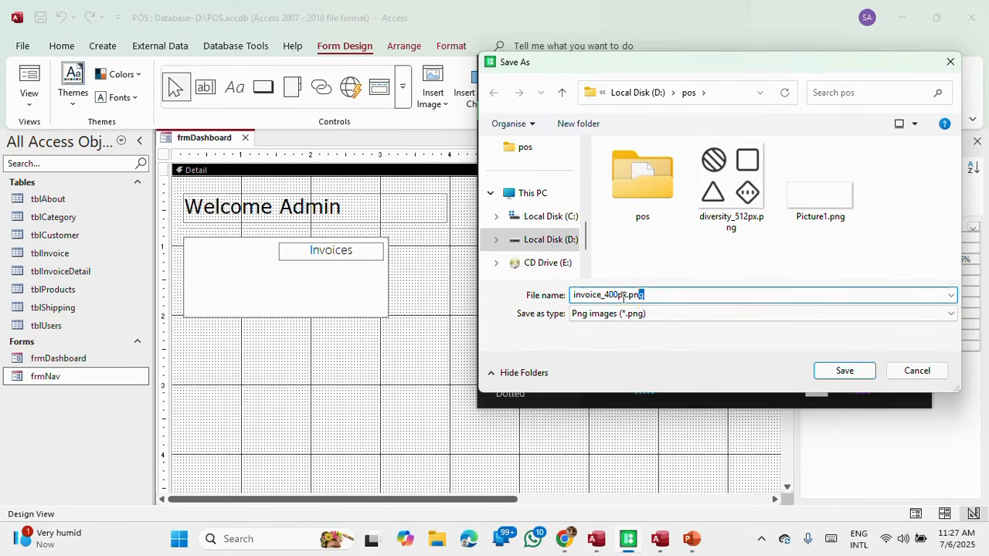
{"action": "left_click", "coordinate": [854, 374]}
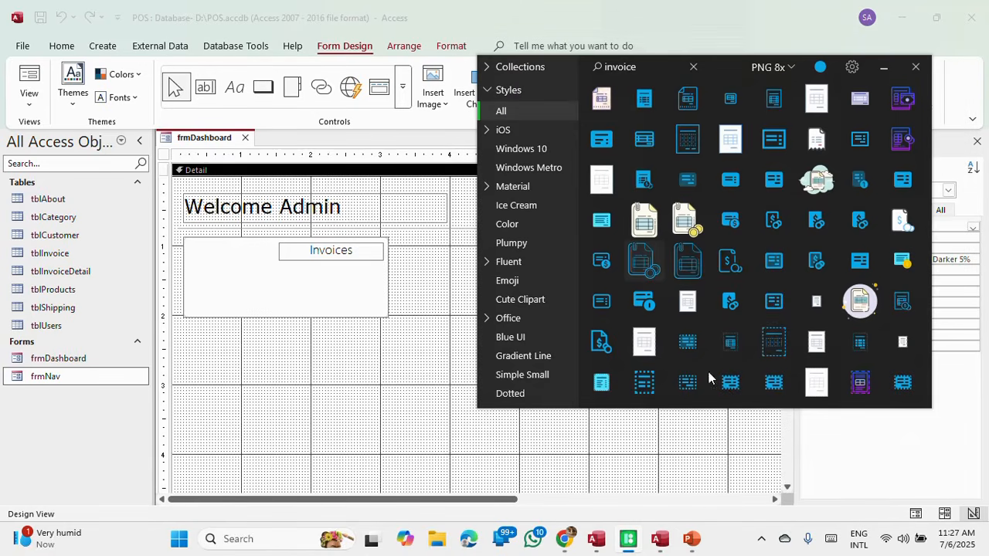
Step: Switch back to Access and insert invoice_400px.png as an image about 0.79" by 0.88" inside the card's left part
{"action": "left_click", "coordinate": [376, 402]}
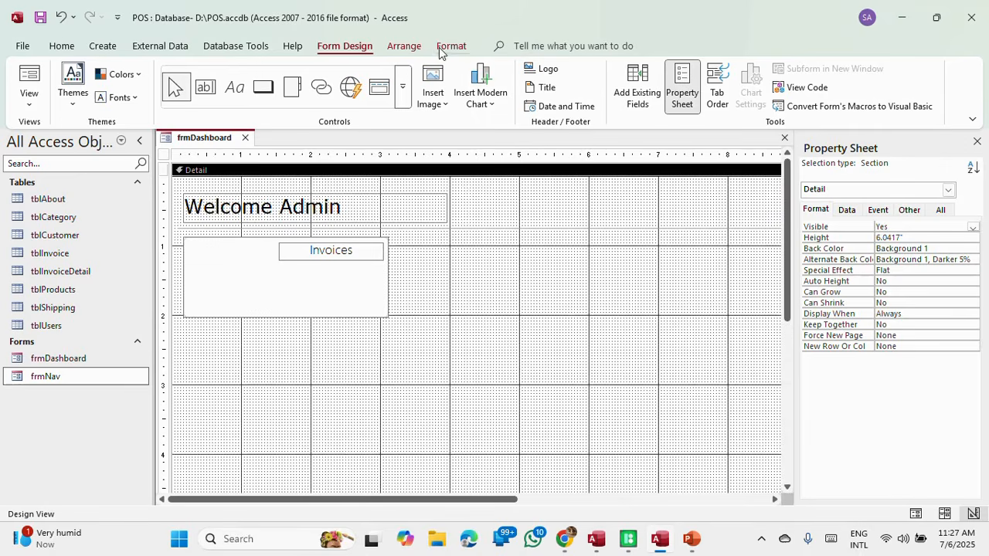
{"action": "left_click", "coordinate": [403, 86]}
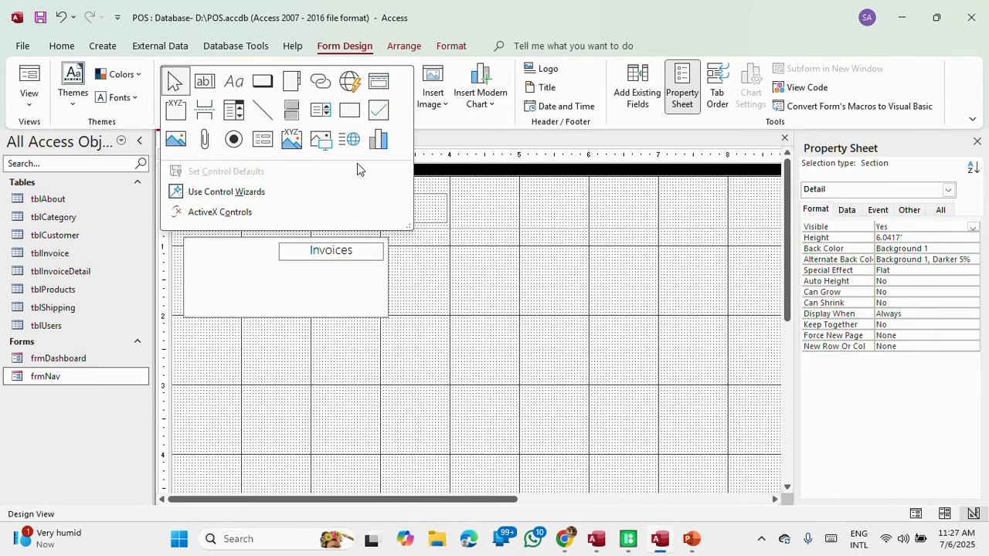
{"action": "left_click", "coordinate": [321, 146]}
{"action": "left_click_drag", "start_coordinate": [191, 245], "coordinate": [249, 307]}
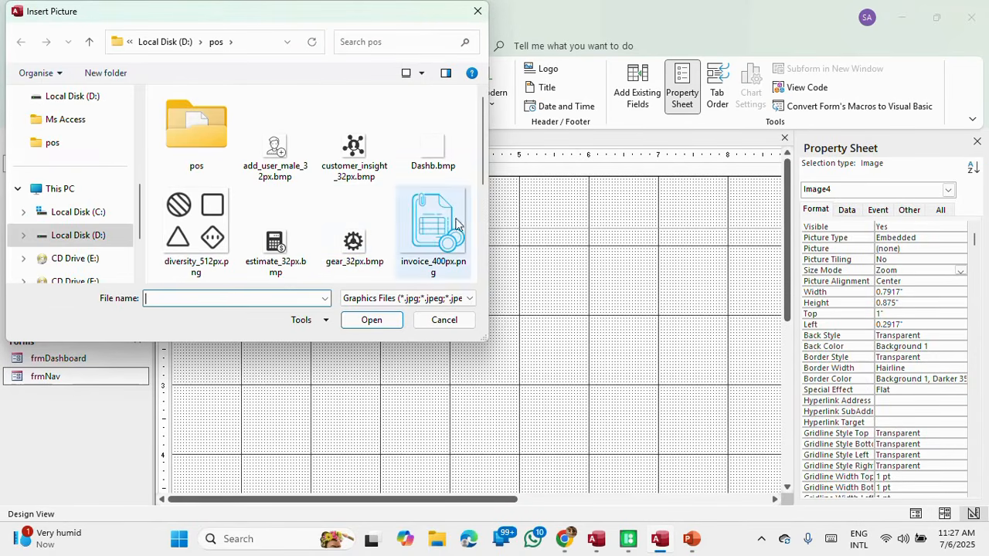
{"action": "left_click", "coordinate": [456, 224]}
{"action": "left_click", "coordinate": [371, 319]}
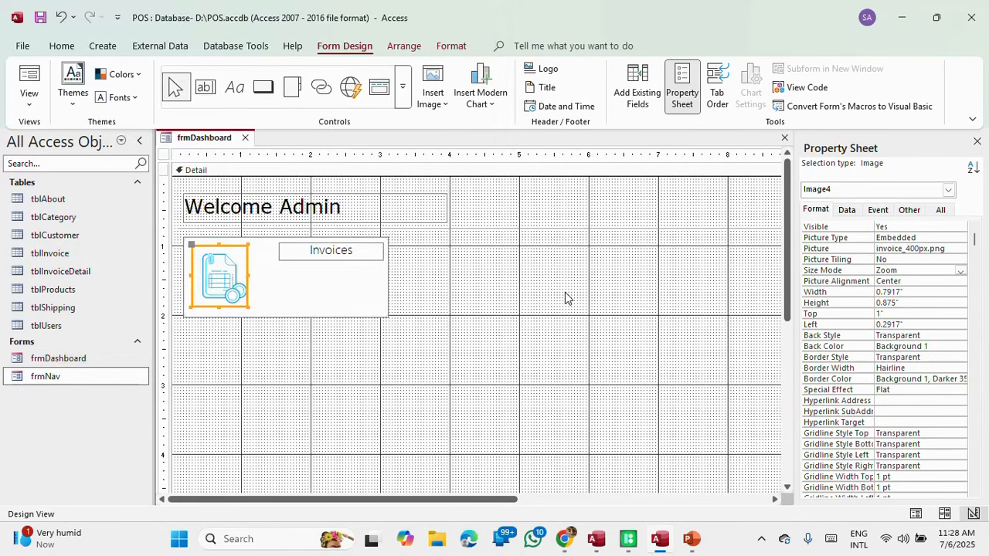
Step: Nudge the invoice icon slightly left within the card and shift the Invoices label a little left
{"action": "left_click", "coordinate": [565, 298]}
{"action": "left_click", "coordinate": [217, 276]}
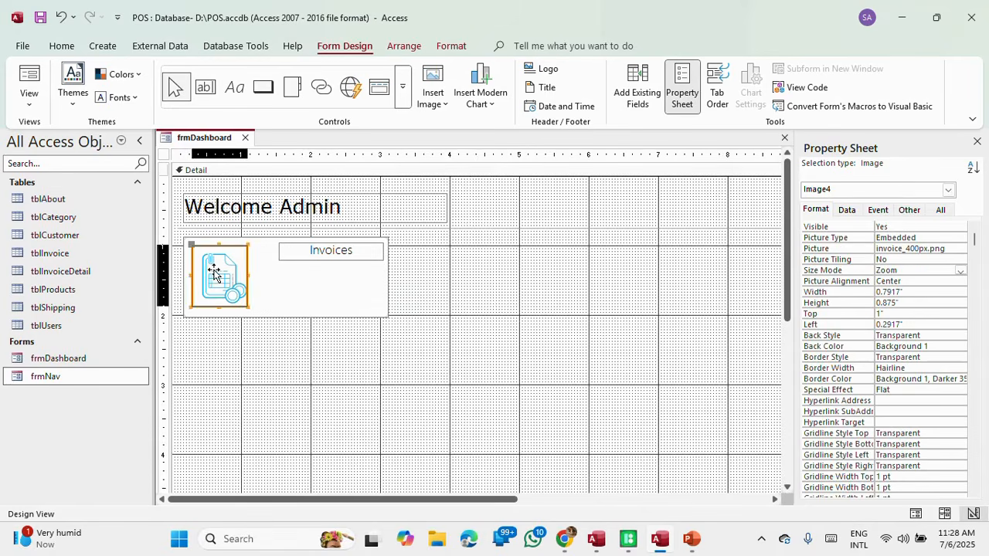
{"action": "left_click", "coordinate": [533, 302]}
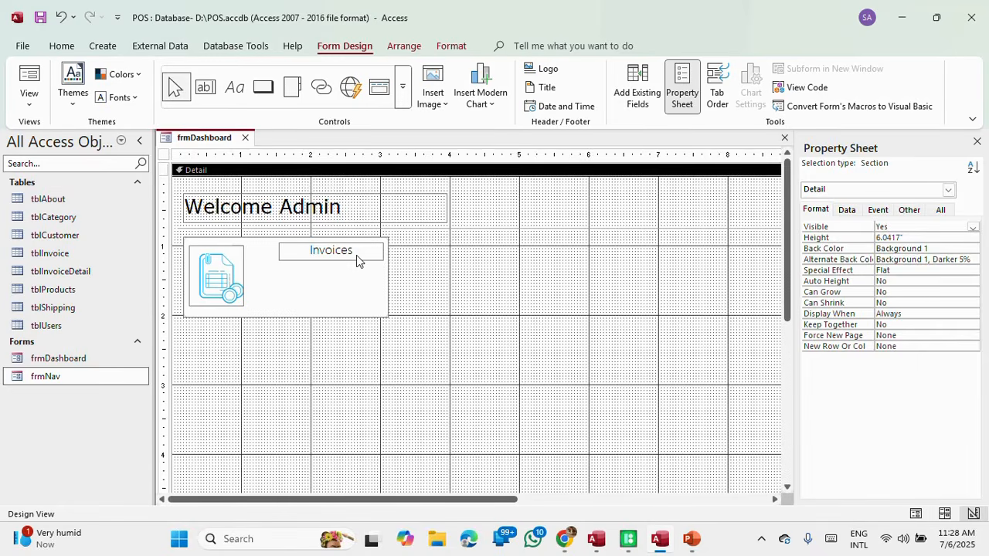
{"action": "left_click_drag", "start_coordinate": [357, 261], "coordinate": [349, 260]}
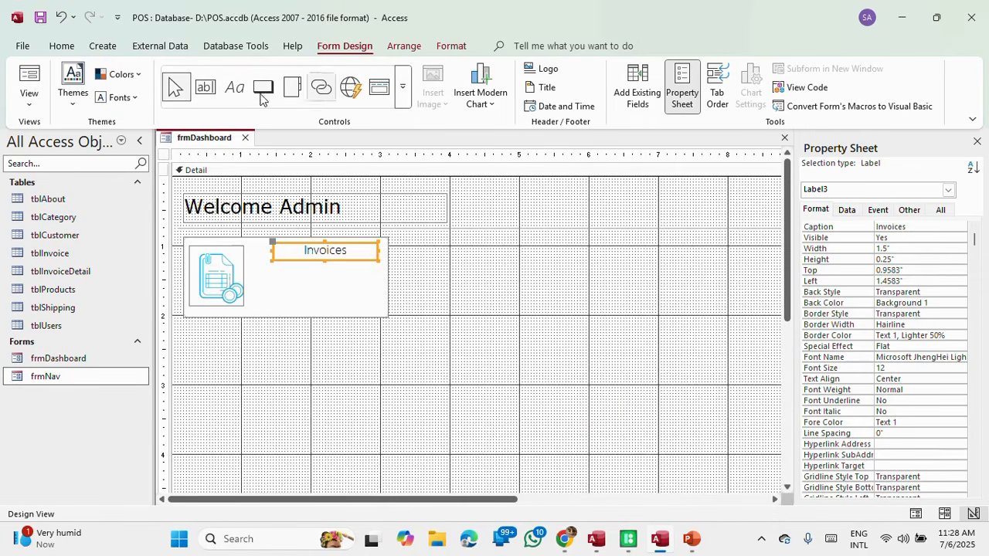
Step: Draw a text box about 1.75" by 0.59" beneath the Invoices label and delete its attached label
{"action": "left_click", "coordinate": [207, 88]}
{"action": "left_click_drag", "start_coordinate": [257, 270], "coordinate": [381, 314]}
{"action": "left_click", "coordinate": [191, 282]}
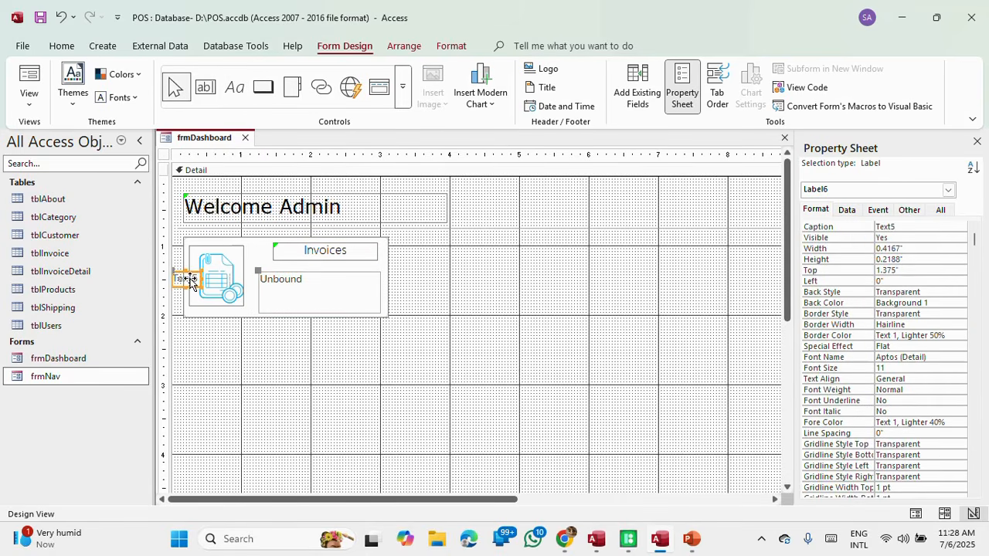
{"action": "key", "text": "Delete"}
Step: Enlarge the unbound text box upward and to the left to about 2.25" by 0.84"
{"action": "left_click", "coordinate": [295, 304]}
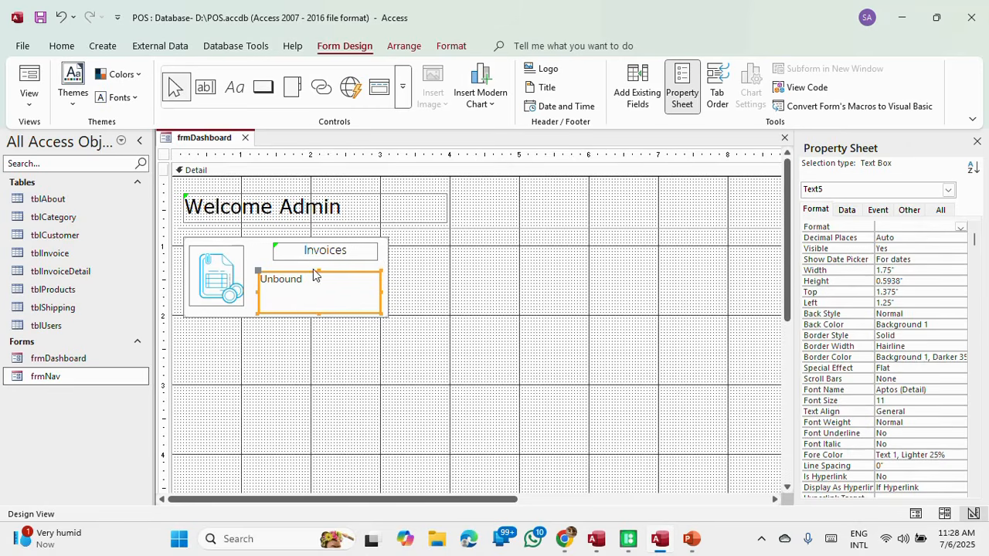
{"action": "left_click_drag", "start_coordinate": [319, 269], "coordinate": [320, 252]}
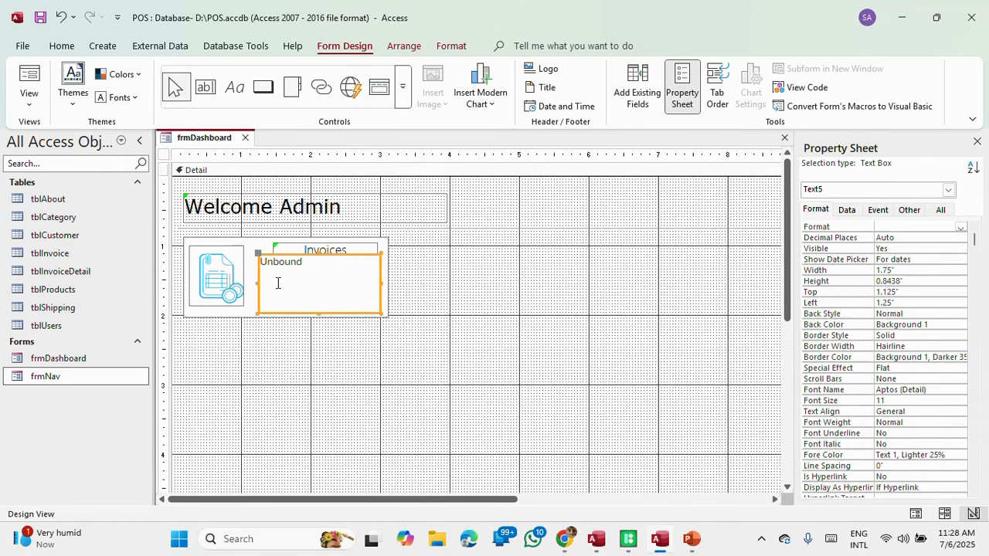
{"action": "left_click_drag", "start_coordinate": [259, 283], "coordinate": [224, 283]}
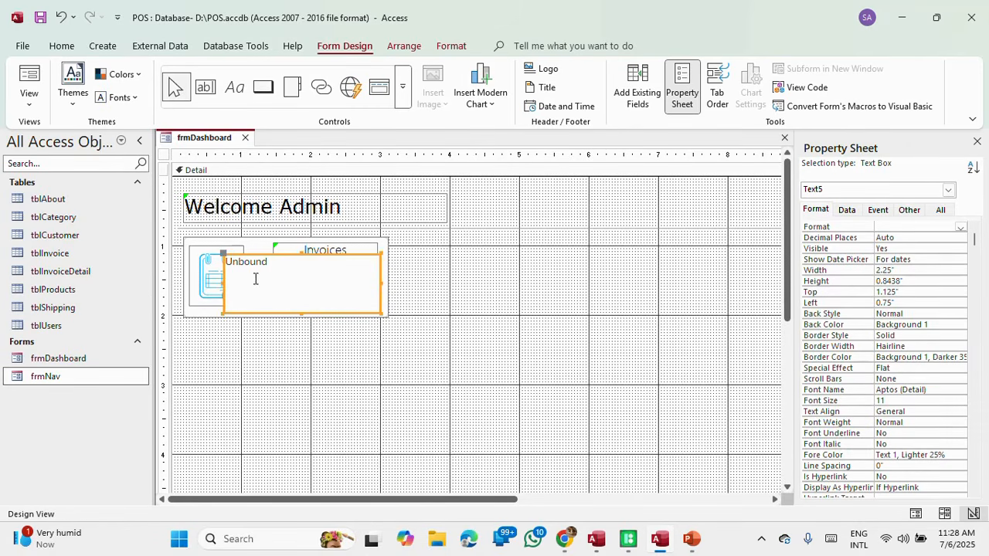
Step: Name the card's unbound text box txtInvoice
{"action": "left_click", "coordinate": [909, 209]}
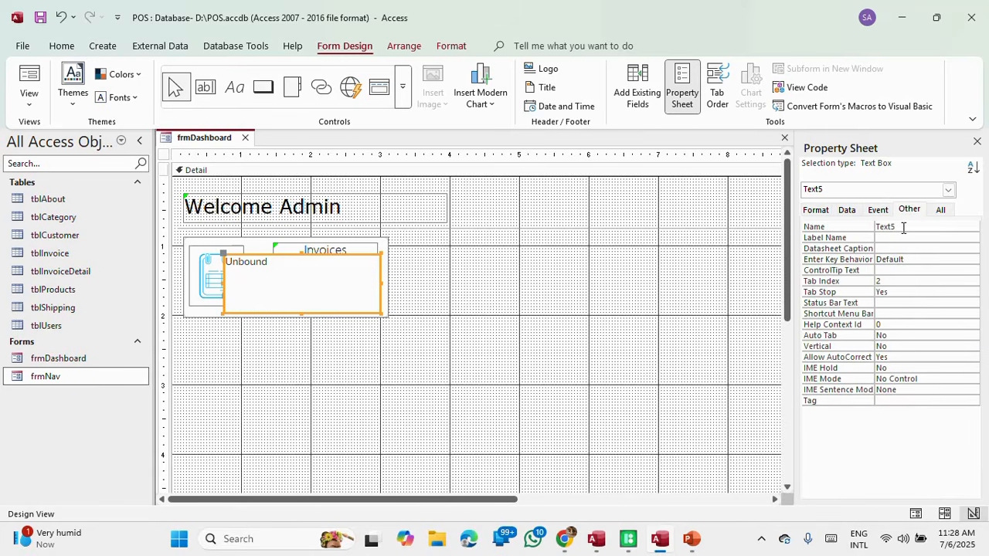
{"action": "left_click", "coordinate": [903, 227]}
{"action": "double_click", "coordinate": [903, 227]}
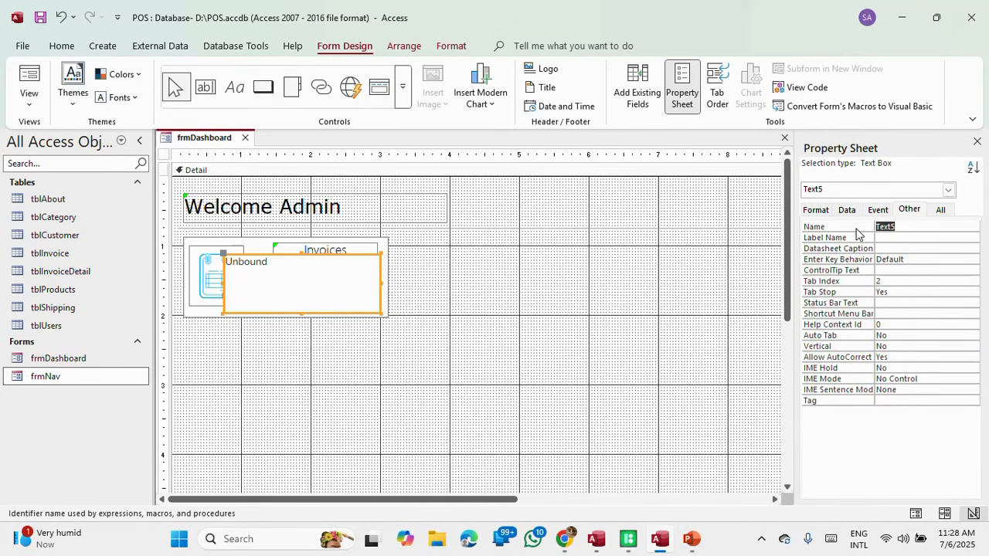
{"action": "type", "text": "tc"}
{"action": "type", "text": "txtInvoice"}
{"action": "left_click", "coordinate": [504, 306]}
Step: Open the Expression Builder for txtInvoice's control source and begin the expression with Nz(DCount(
{"action": "left_click", "coordinate": [375, 304]}
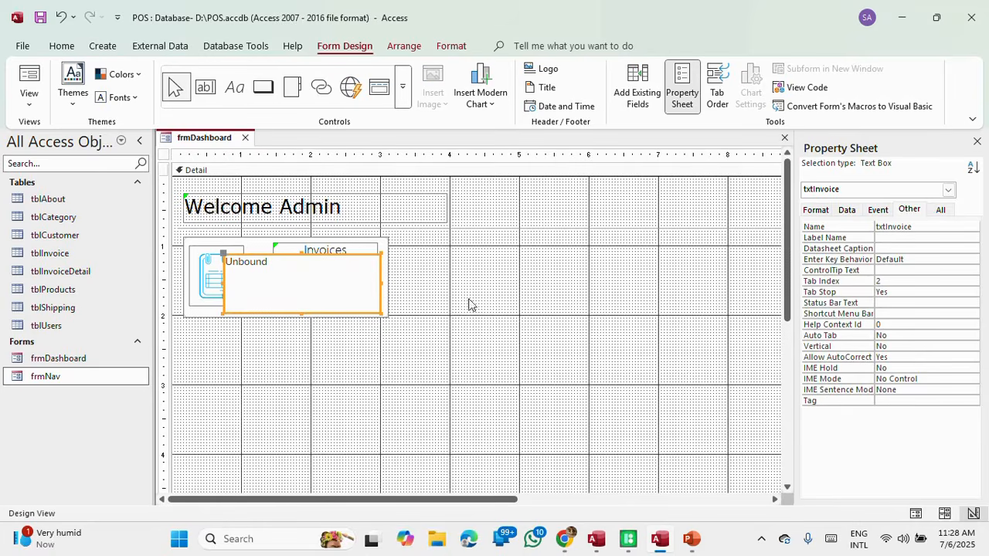
{"action": "left_click", "coordinate": [847, 210]}
{"action": "left_click", "coordinate": [902, 227]}
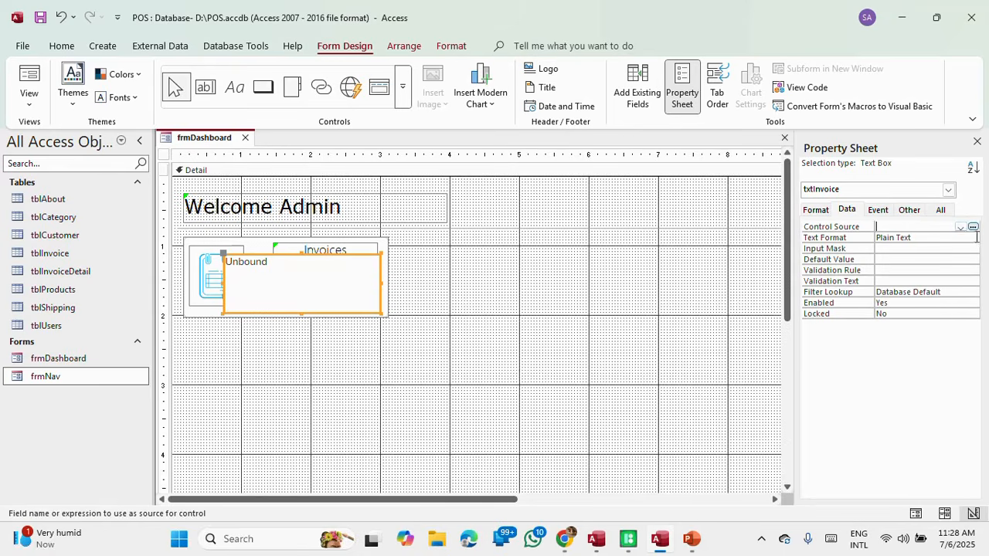
{"action": "left_click", "coordinate": [972, 227]}
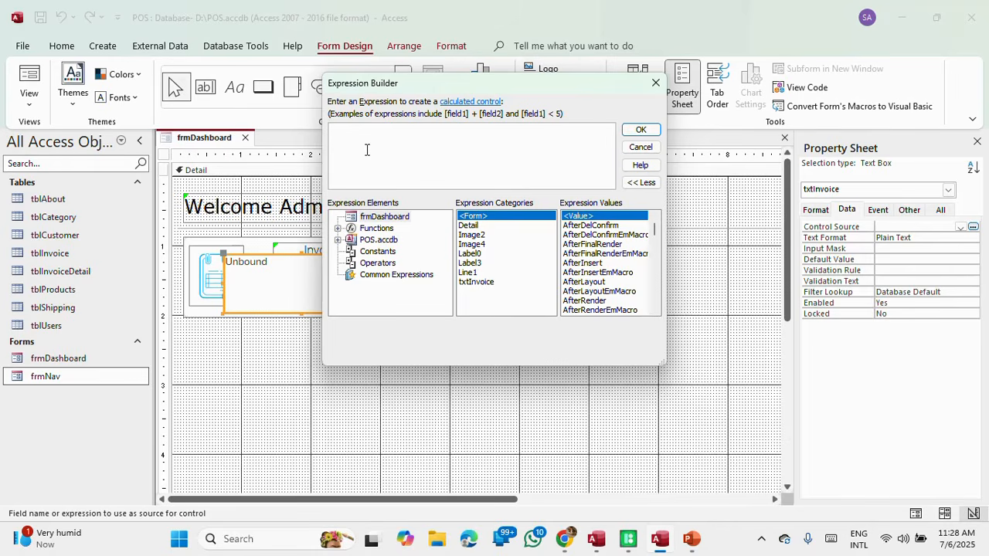
{"action": "type", "text": "n"}
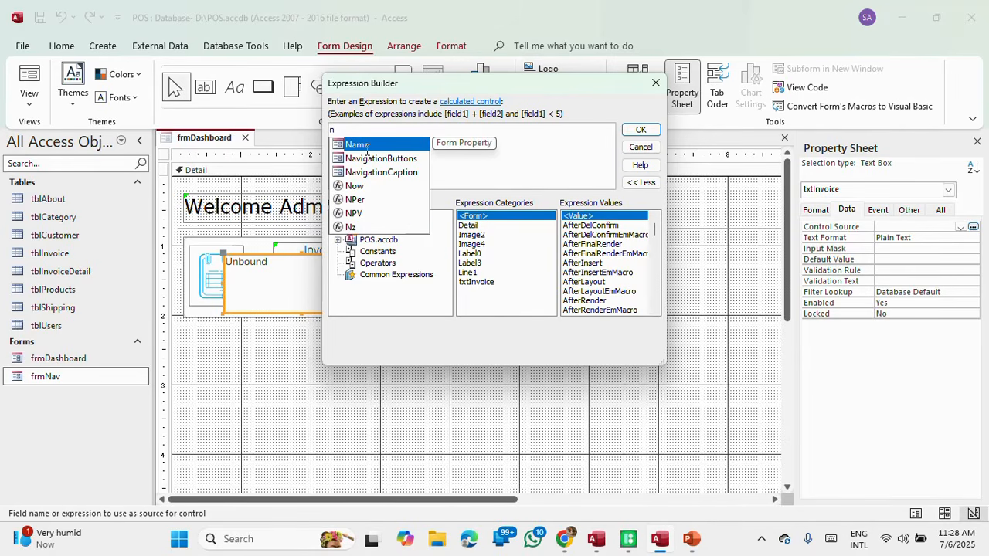
{"action": "type", "text": "z("}
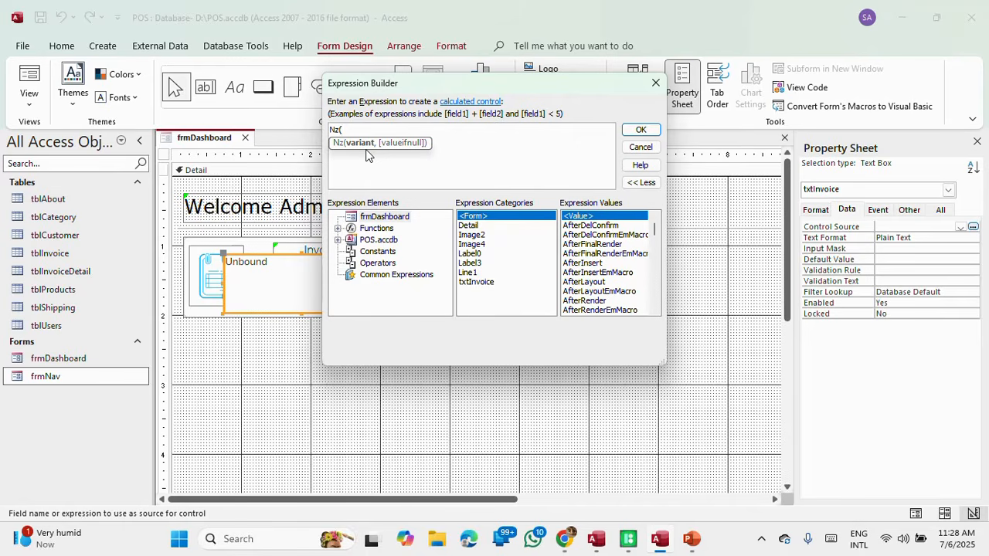
{"action": "type", "text": "D"}
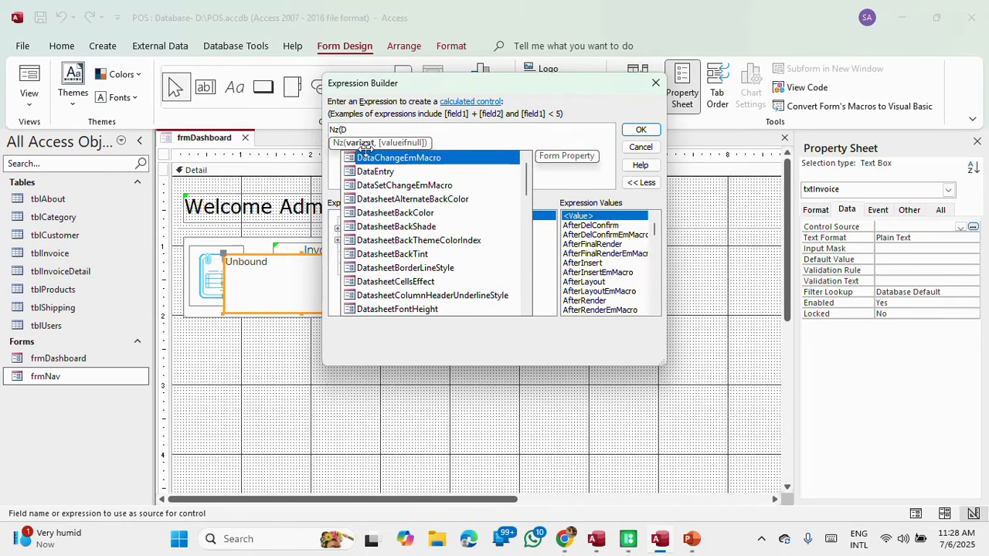
{"action": "type", "text": "o"}
{"action": "key", "text": "BackSpace"}
{"action": "type", "text": "Count("}
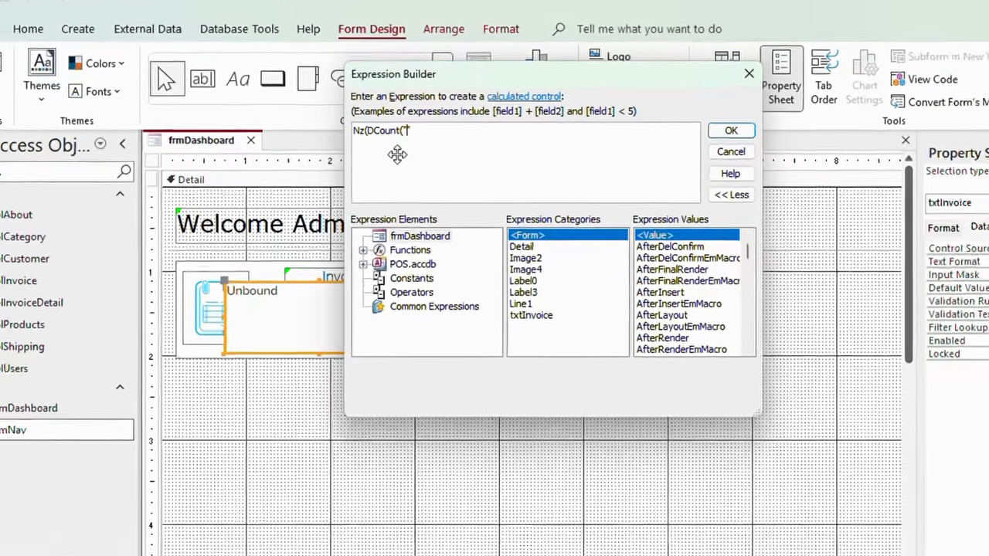
Step: Complete the control source expression as Nz(DCount("ID","tblIvoice"),0) and apply it to the text box
{"action": "type", "text": "ID"}
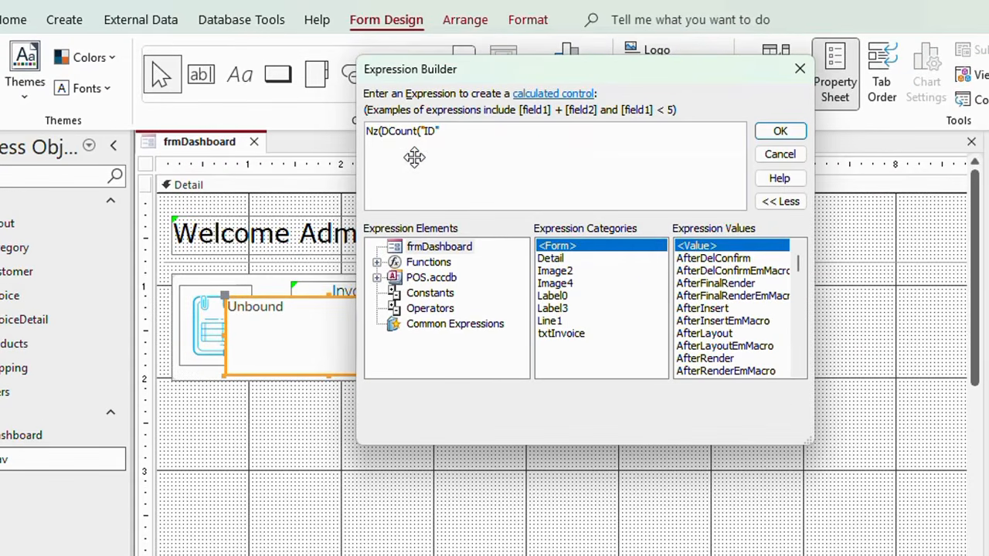
{"action": "type", "text": ","}
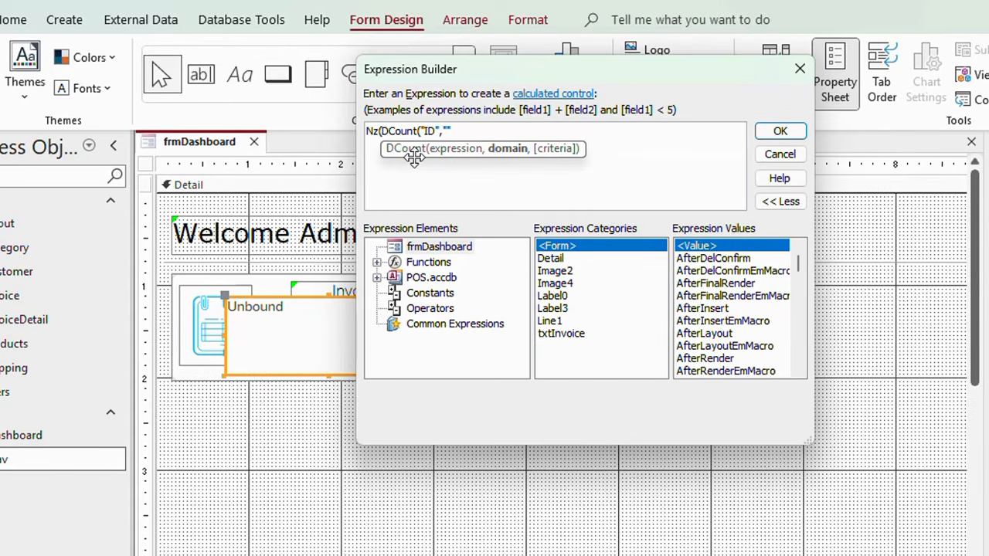
{"action": "type", "text": " \""}
{"action": "type", "text": "In"}
{"action": "type", "text": "lI"}
{"action": "type", "text": "vo"}
{"action": "type", "text": "ice\""}
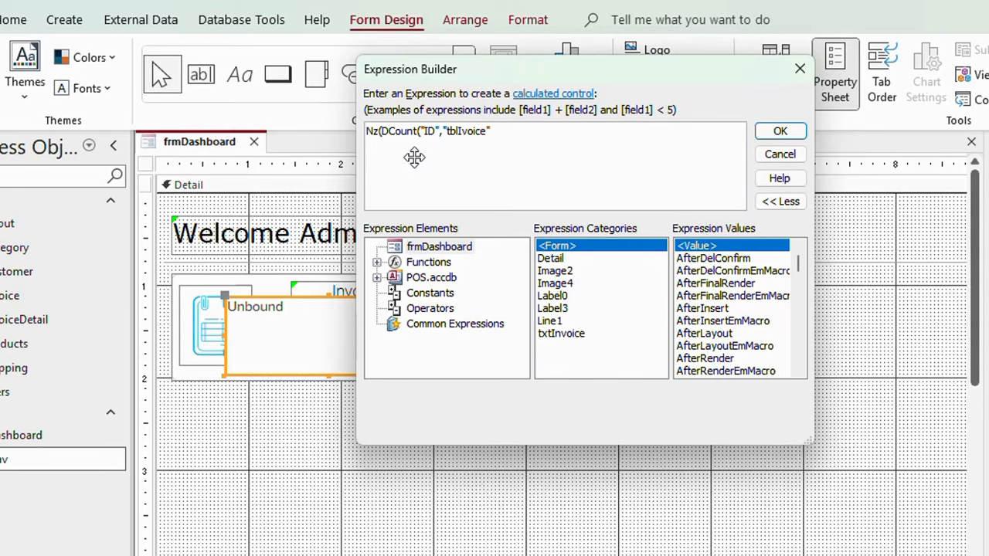
{"action": "type", "text": ")"}
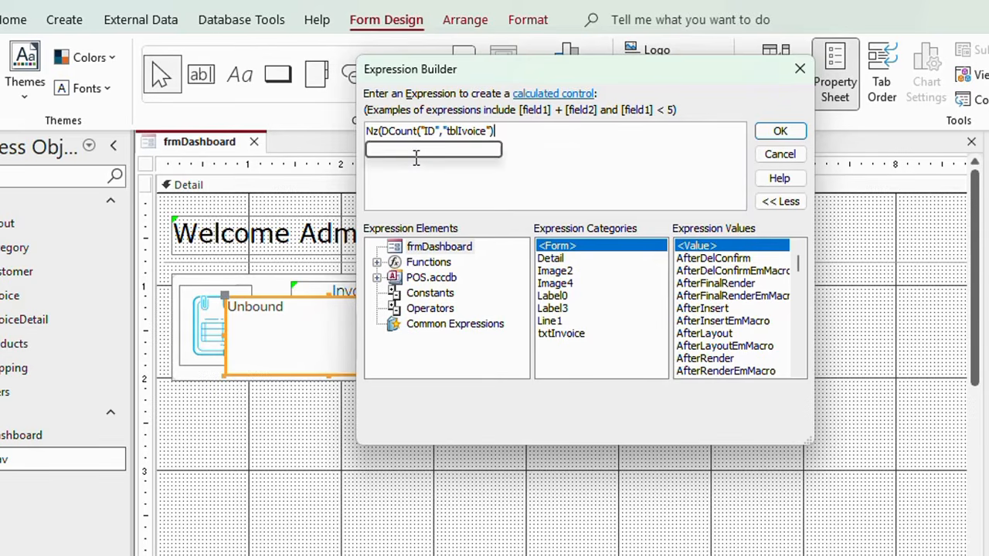
{"action": "type", "text": ",)"}
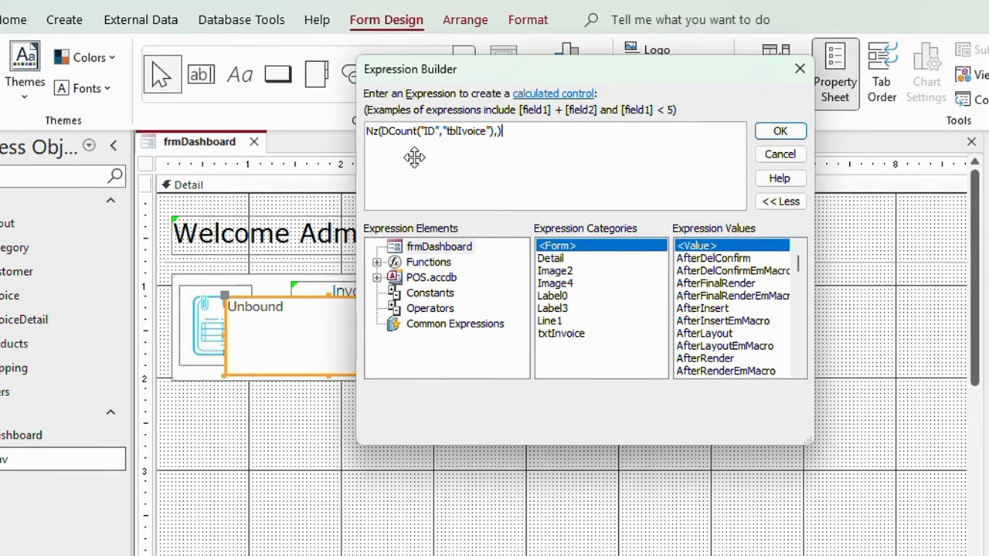
{"action": "key", "text": "BackSpace"}
{"action": "type", "text": "0"}
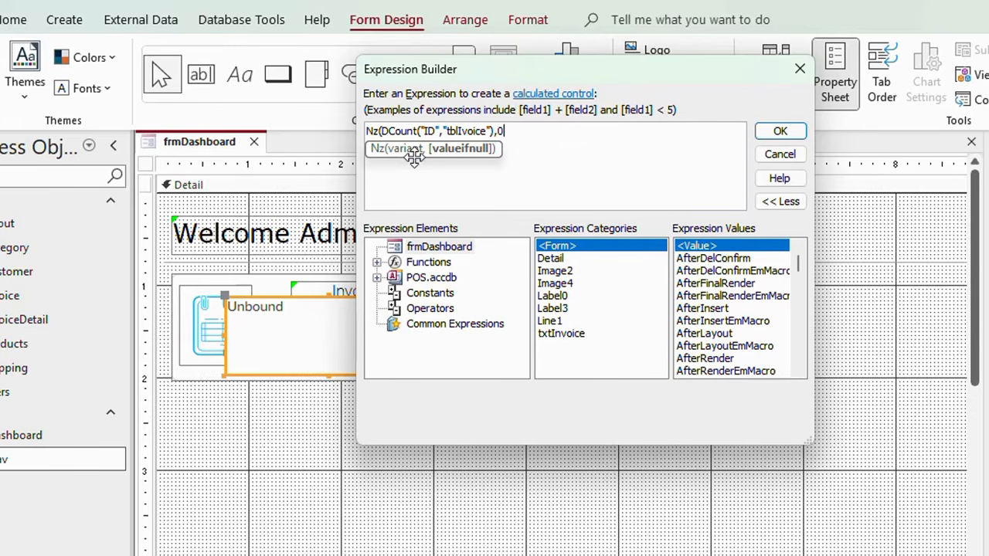
{"action": "type", "text": ")"}
{"action": "left_click", "coordinate": [782, 133]}
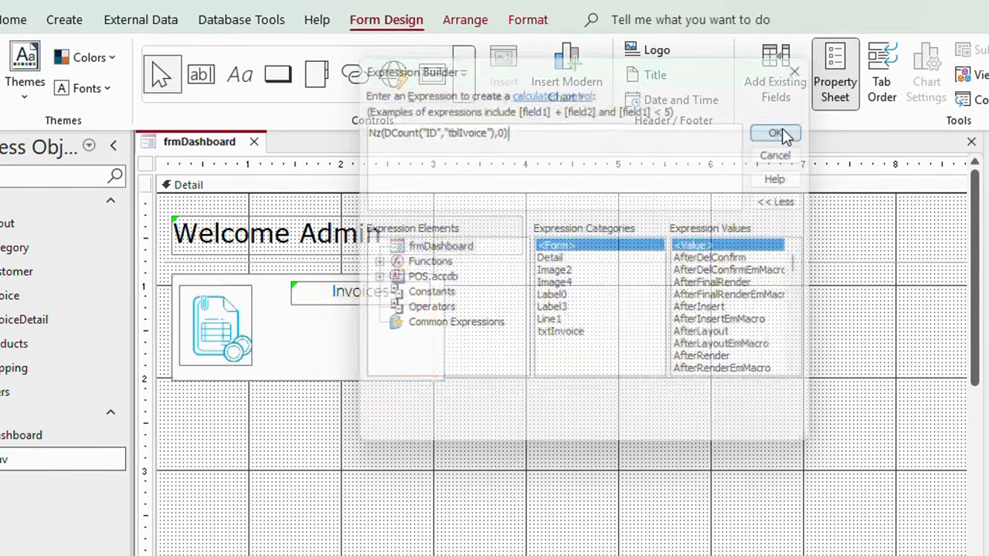
{"action": "left_click", "coordinate": [568, 342]}
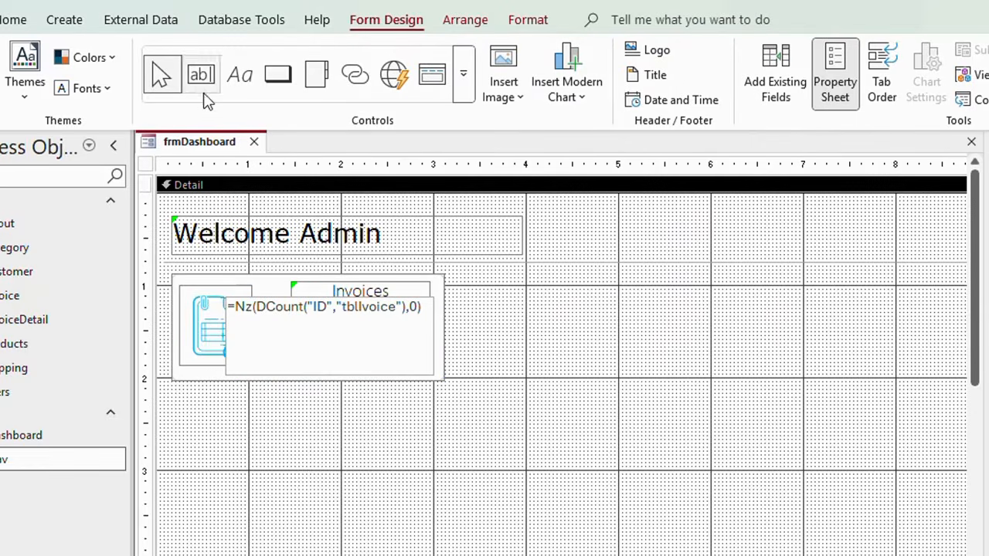
Step: Preview frmDashboard in Form View to check the invoice count, and return to Design View with the txtInvoice text box selected
{"action": "left_click", "coordinate": [1, 61]}
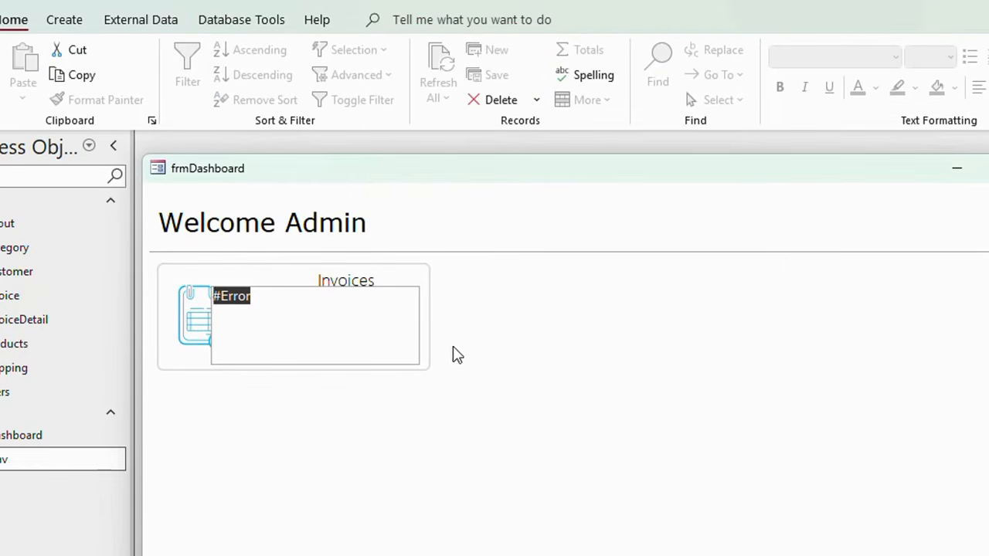
{"action": "right_click", "coordinate": [543, 172]}
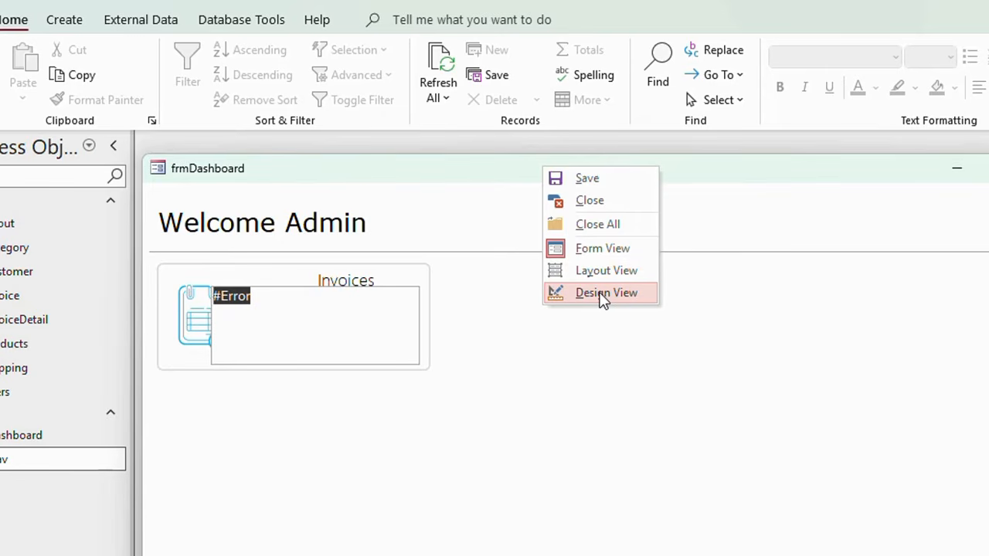
{"action": "left_click", "coordinate": [602, 294]}
{"action": "left_click", "coordinate": [366, 340]}
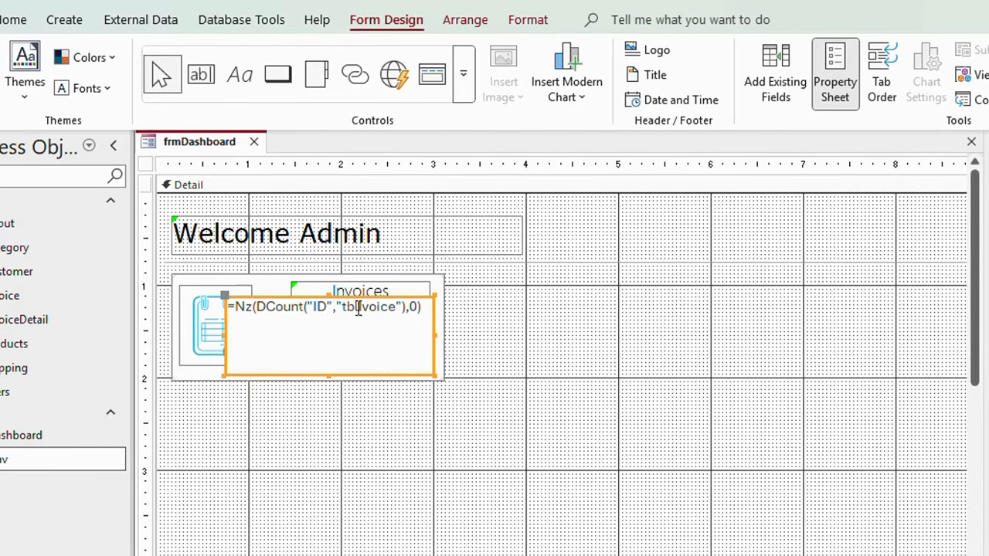
Step: Try to correct the misspelled table name in txtInvoice's control source to tblInvoice through the Expression Builder
{"action": "left_click", "coordinate": [368, 307]}
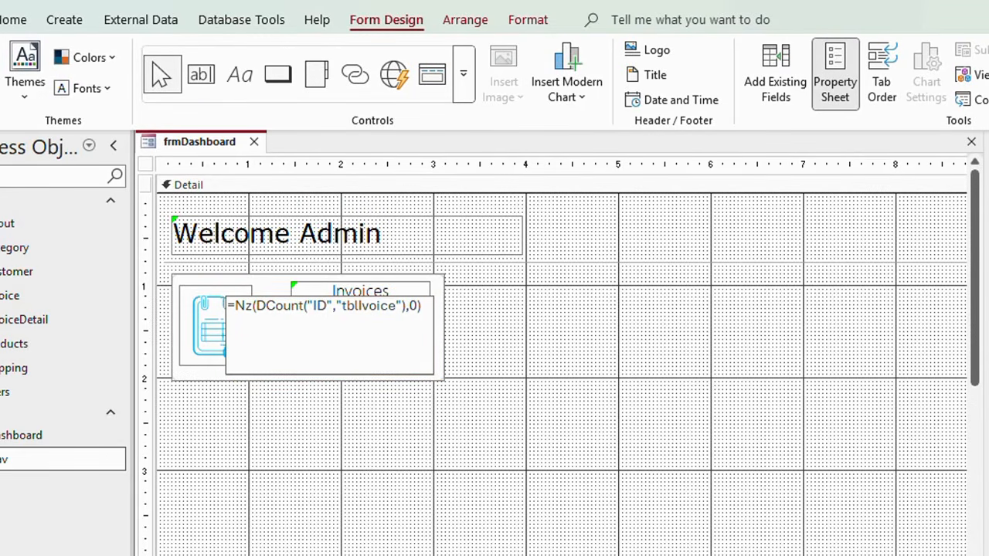
{"action": "key", "text": "ctrl+F2"}
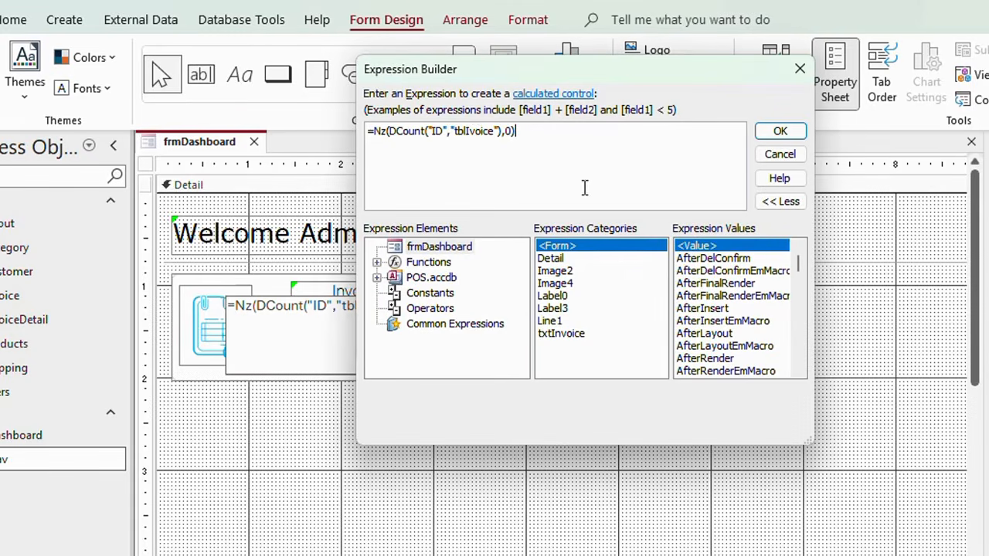
{"action": "left_click", "coordinate": [472, 132]}
{"action": "type", "text": "n"}
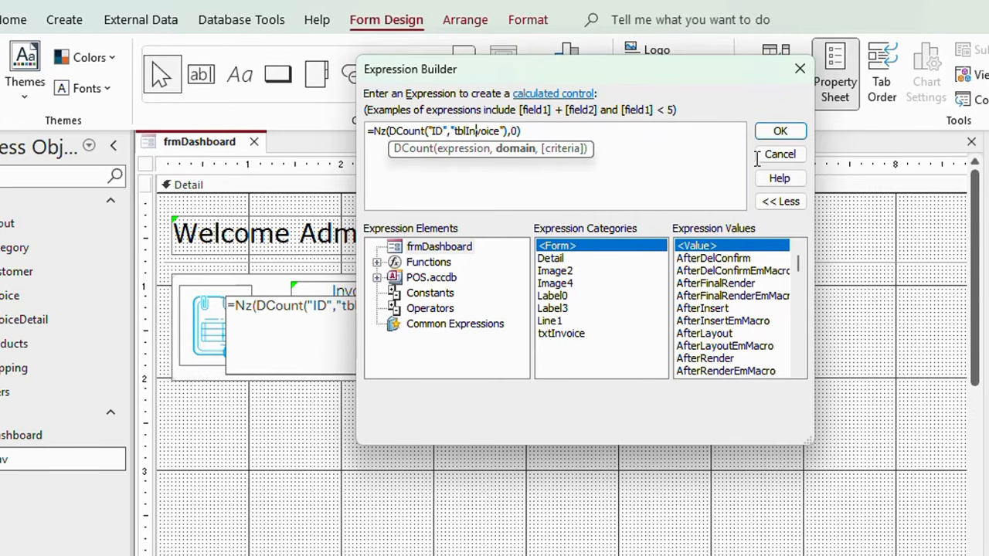
{"action": "left_click", "coordinate": [780, 131]}
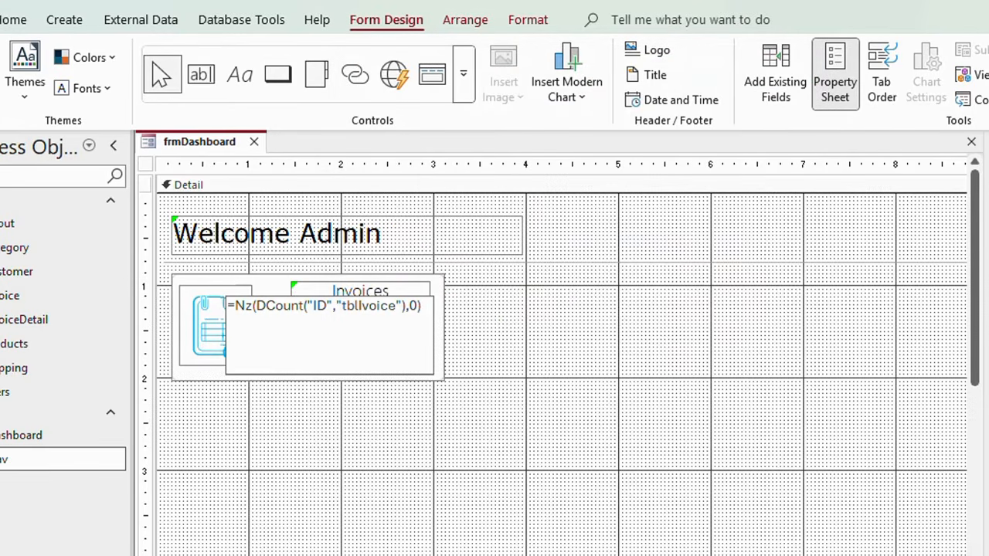
Step: Preview frmDashboard in Form View to check the invoice count, and return to Design View
{"action": "key", "text": "F5"}
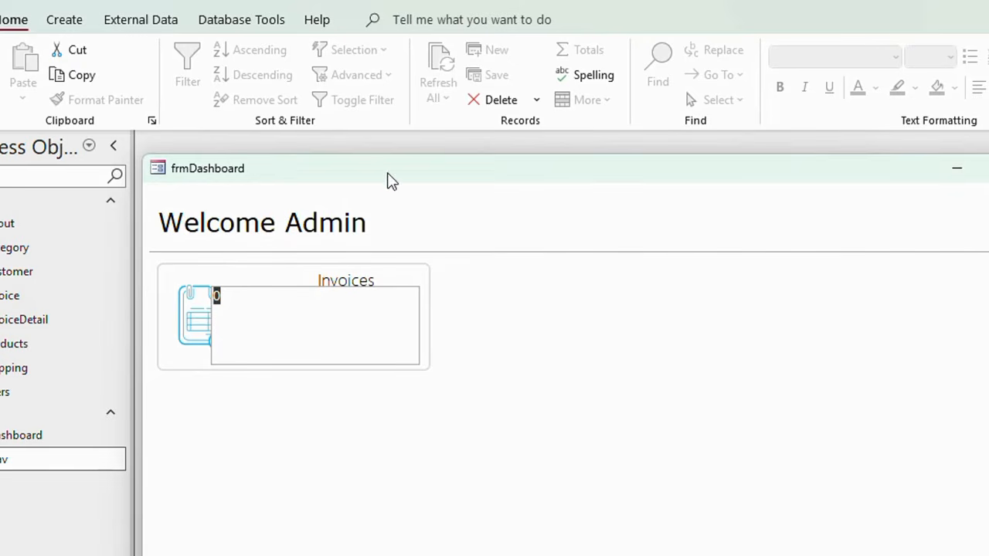
{"action": "right_click", "coordinate": [391, 180]}
{"action": "left_click", "coordinate": [448, 293]}
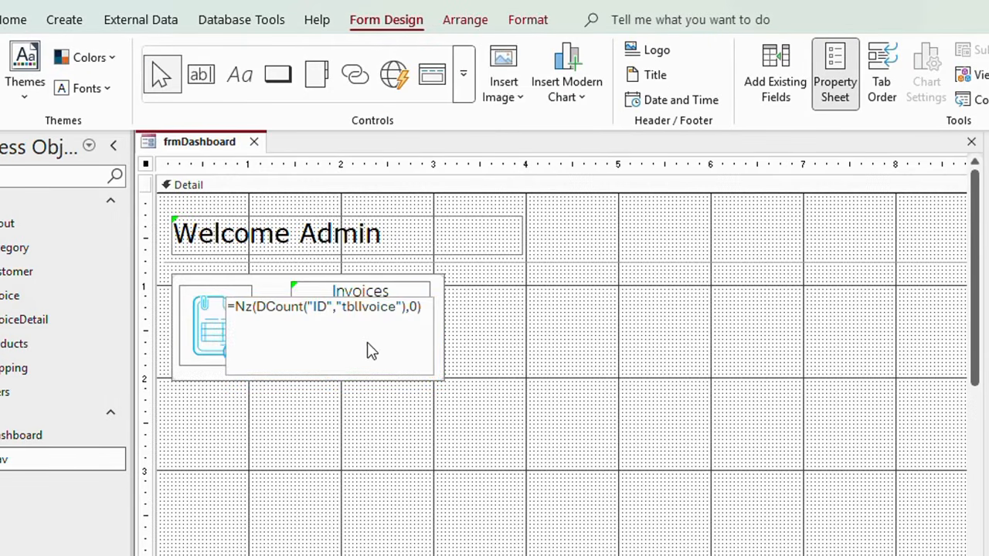
Step: Resize txtInvoice so its upper edge sits just below the Invoices label and its left edge extends over the icon
{"action": "left_click", "coordinate": [371, 350]}
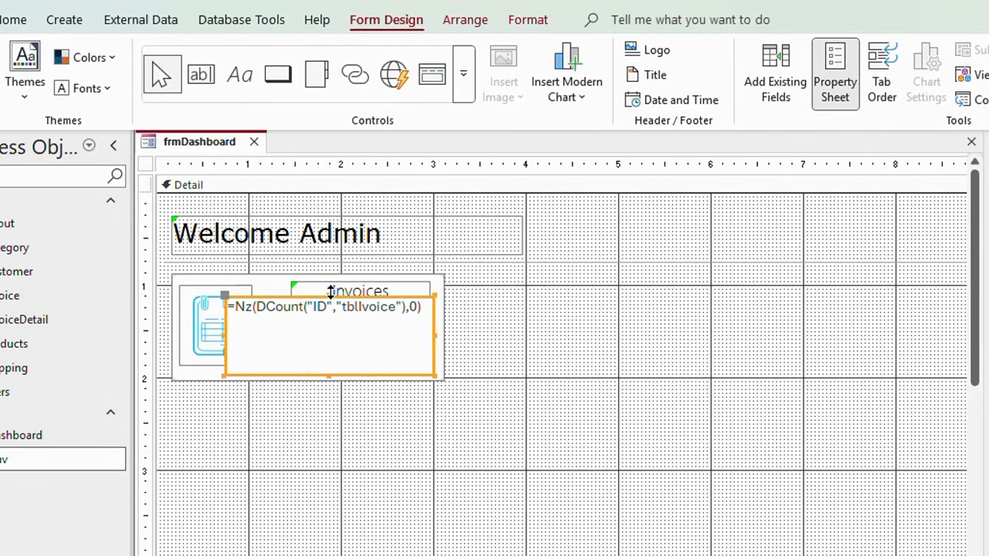
{"action": "left_click_drag", "start_coordinate": [330, 294], "coordinate": [330, 321]}
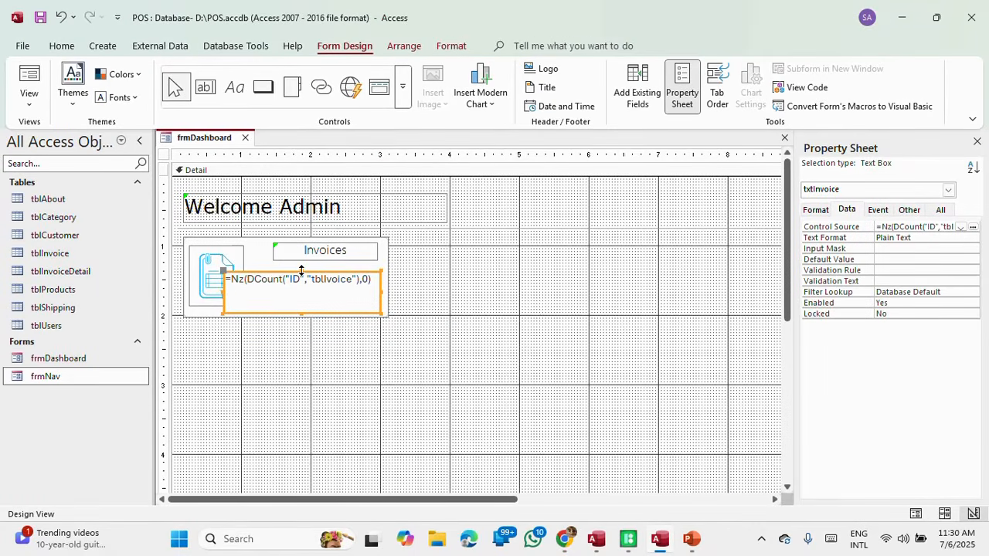
{"action": "left_click_drag", "start_coordinate": [302, 270], "coordinate": [302, 258]}
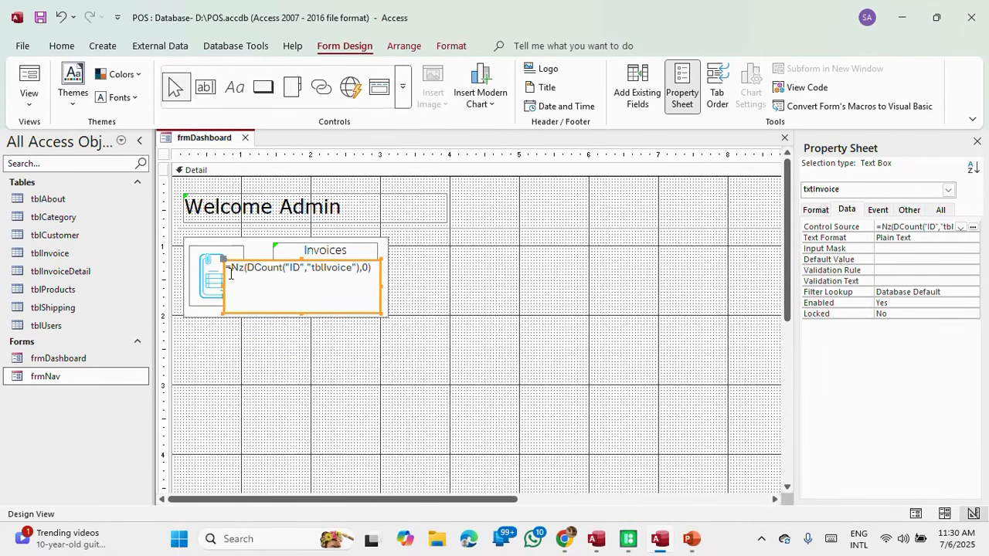
{"action": "left_click_drag", "start_coordinate": [223, 286], "coordinate": [201, 286]}
Step: Copy the Invoices label's formatting onto txtInvoice with Format Painter and lower the text box's upper edge slightly
{"action": "left_click", "coordinate": [453, 48]}
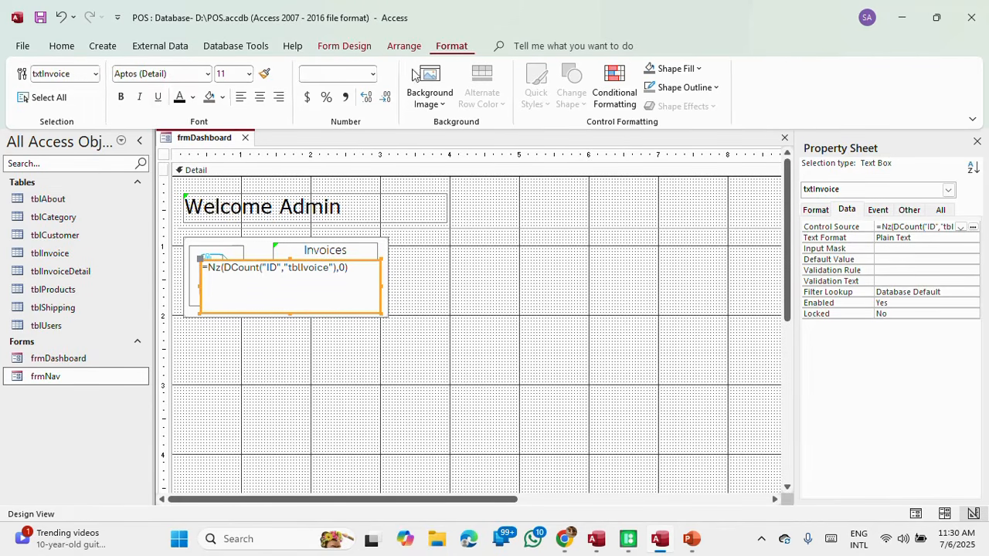
{"action": "left_click", "coordinate": [181, 101]}
{"action": "left_click", "coordinate": [185, 74]}
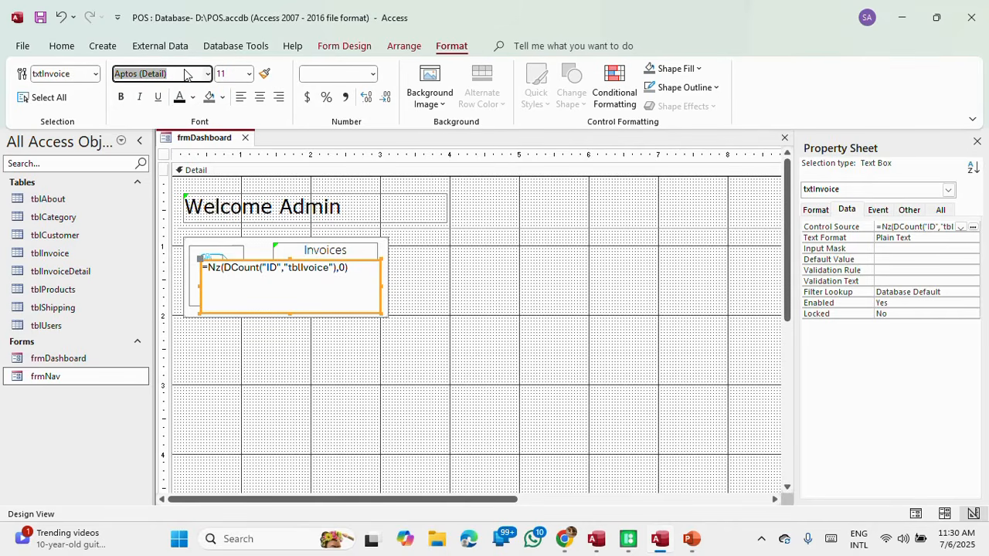
{"action": "type", "text": "Microsoft JhengHei Lig"}
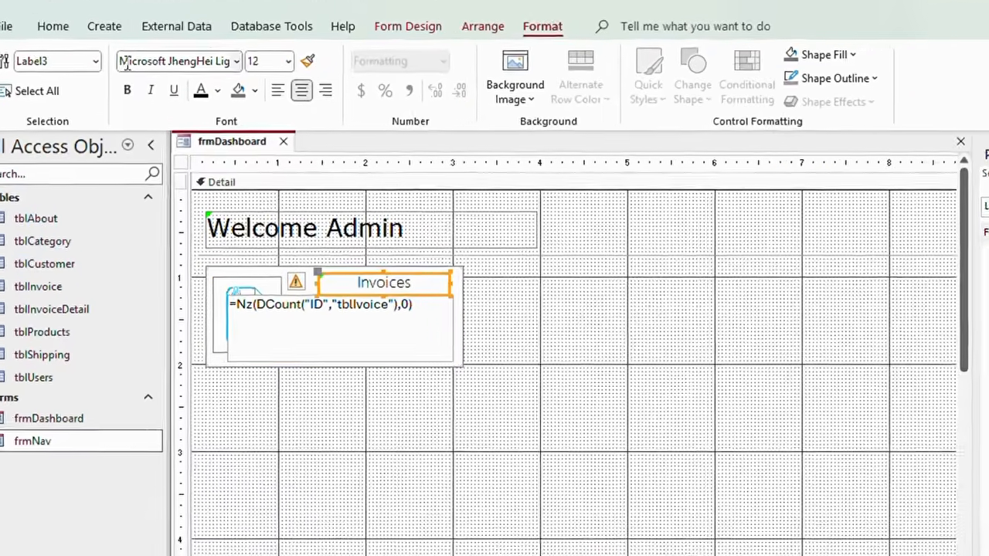
{"action": "left_click", "coordinate": [308, 60]}
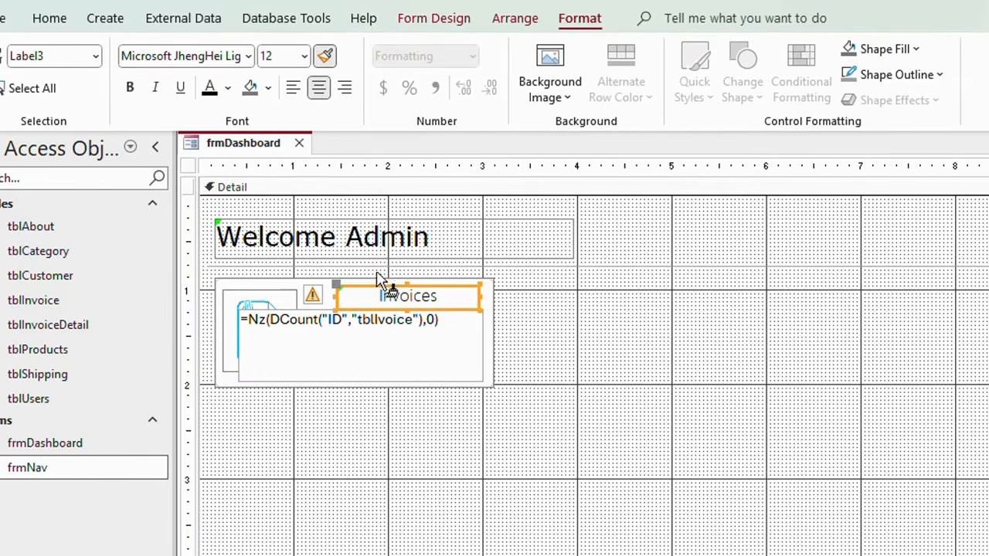
{"action": "left_click", "coordinate": [385, 338]}
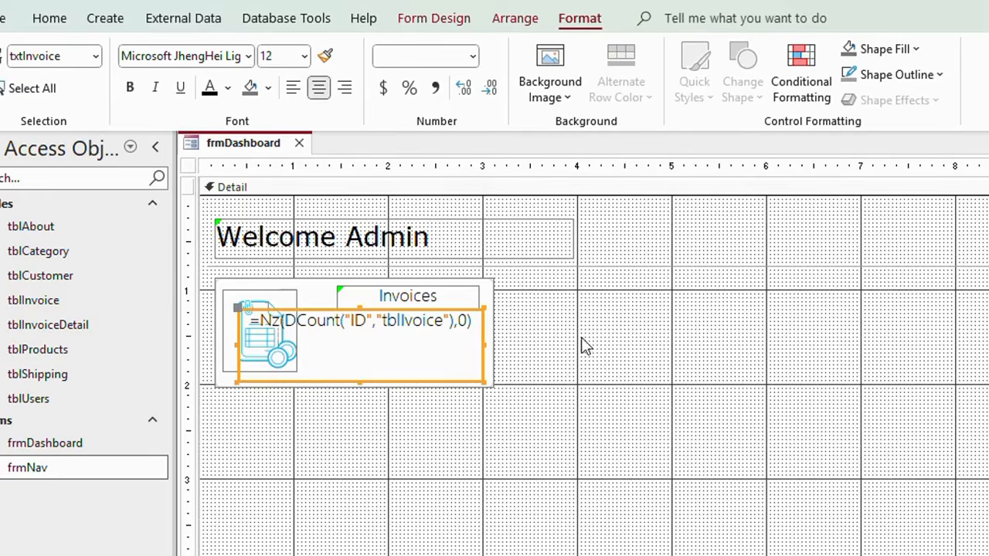
{"action": "left_click_drag", "start_coordinate": [361, 311], "coordinate": [361, 311]}
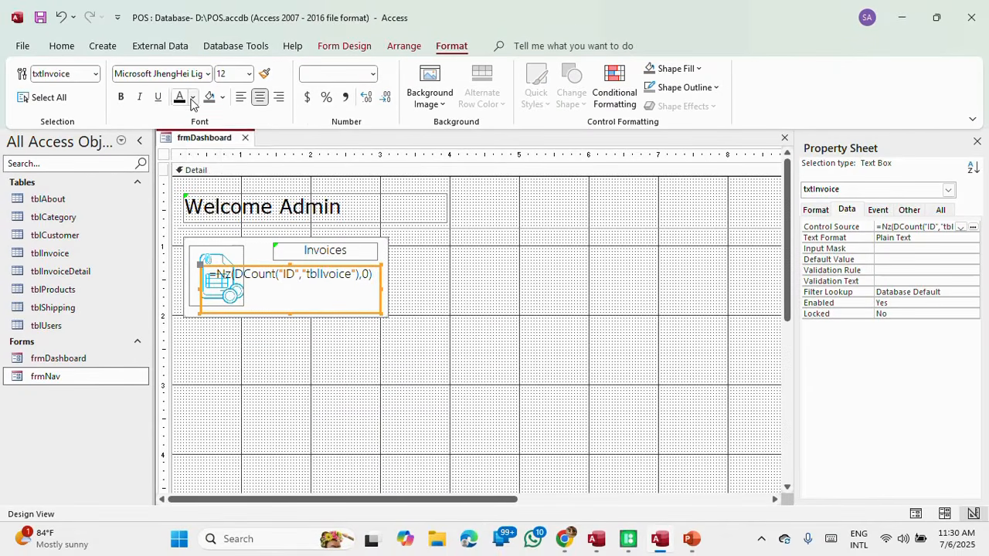
Step: Format txtInvoice's text as bold Microsoft YaHei at size 22
{"action": "left_click", "coordinate": [248, 73]}
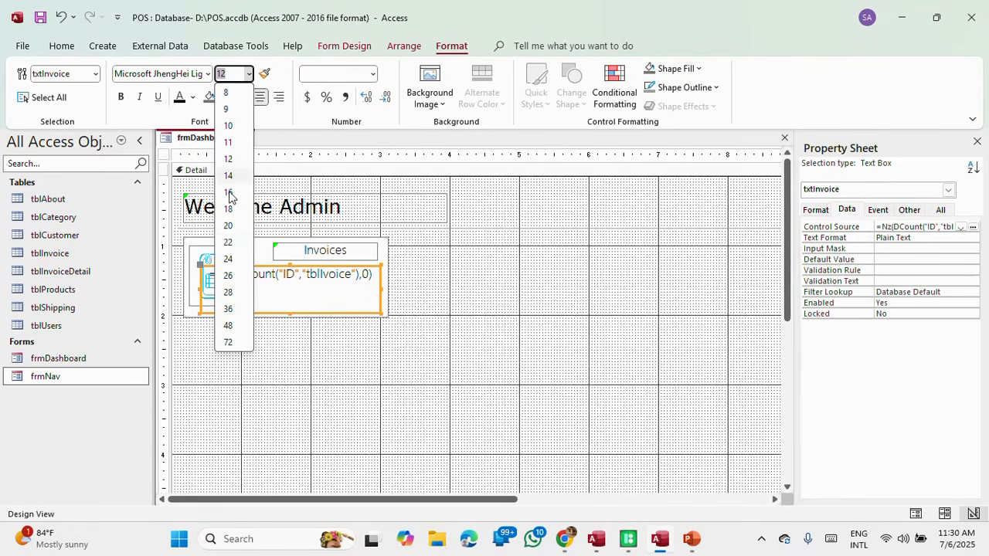
{"action": "left_click", "coordinate": [227, 242]}
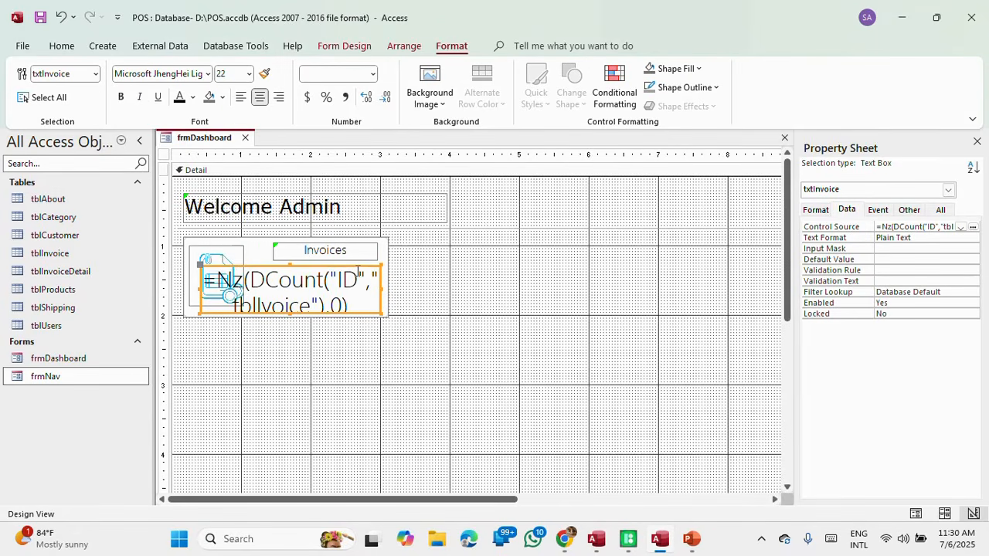
{"action": "left_click", "coordinate": [120, 97]}
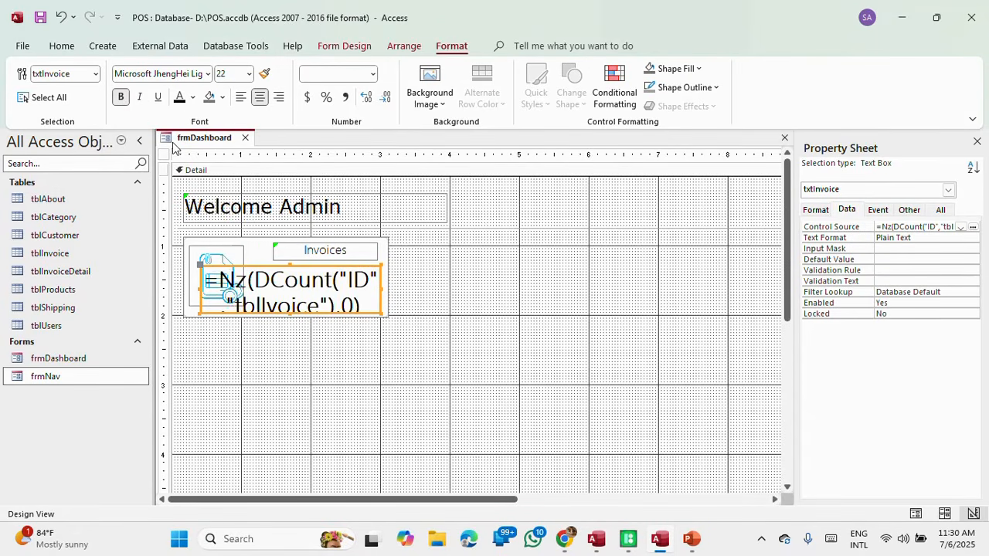
{"action": "left_click", "coordinate": [207, 74]}
{"action": "scroll", "coordinate": [198, 193], "scroll_direction": "up", "scroll_amount": 2}
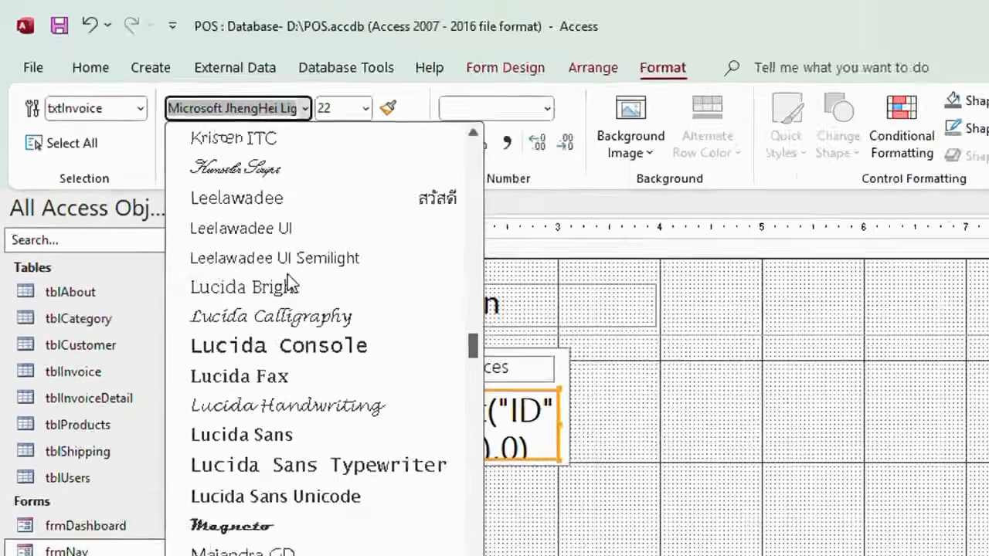
{"action": "scroll", "coordinate": [198, 193], "scroll_direction": "down", "scroll_amount": 3}
{"action": "scroll", "coordinate": [394, 386], "scroll_direction": "down", "scroll_amount": 3}
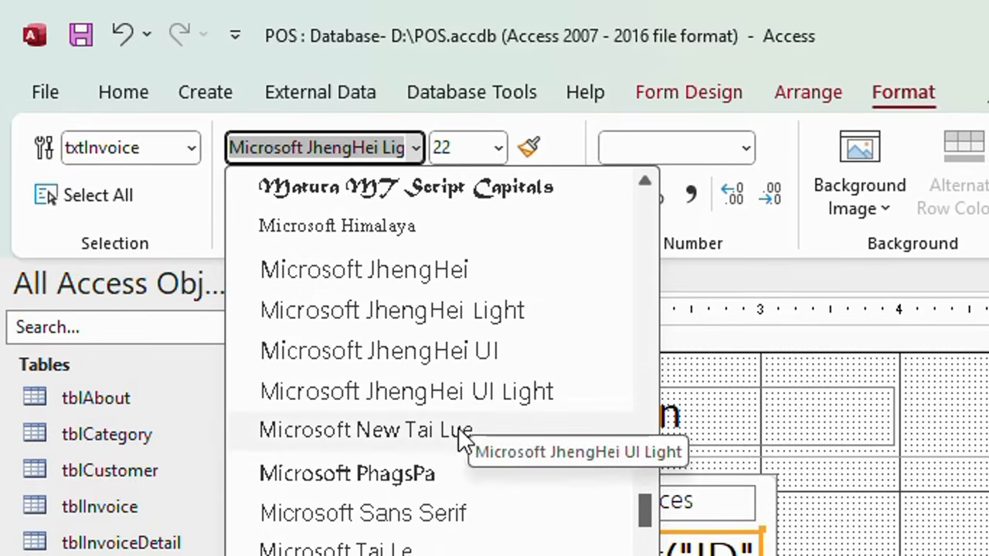
{"action": "scroll", "coordinate": [459, 433], "scroll_direction": "down", "scroll_amount": 2}
{"action": "left_click", "coordinate": [402, 394]}
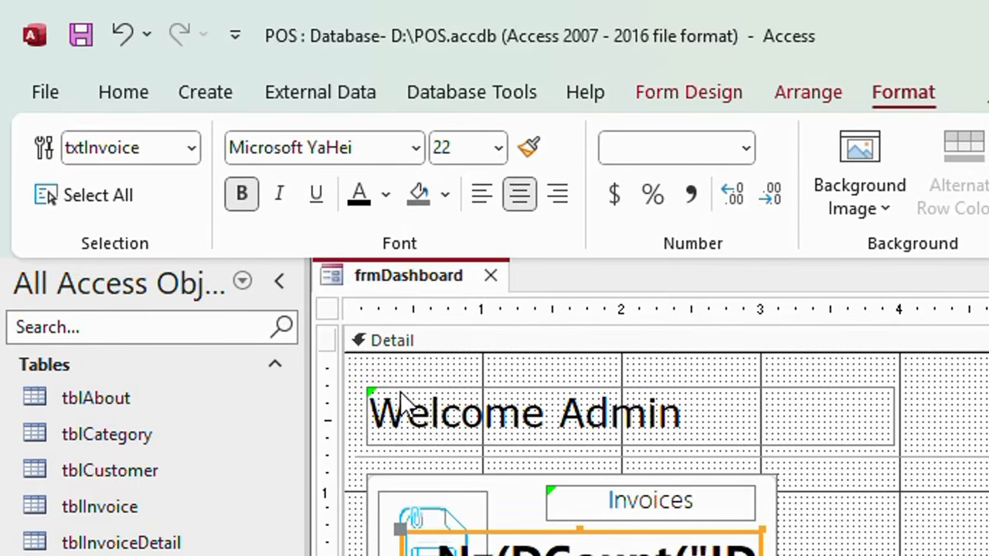
{"action": "left_click", "coordinate": [834, 489]}
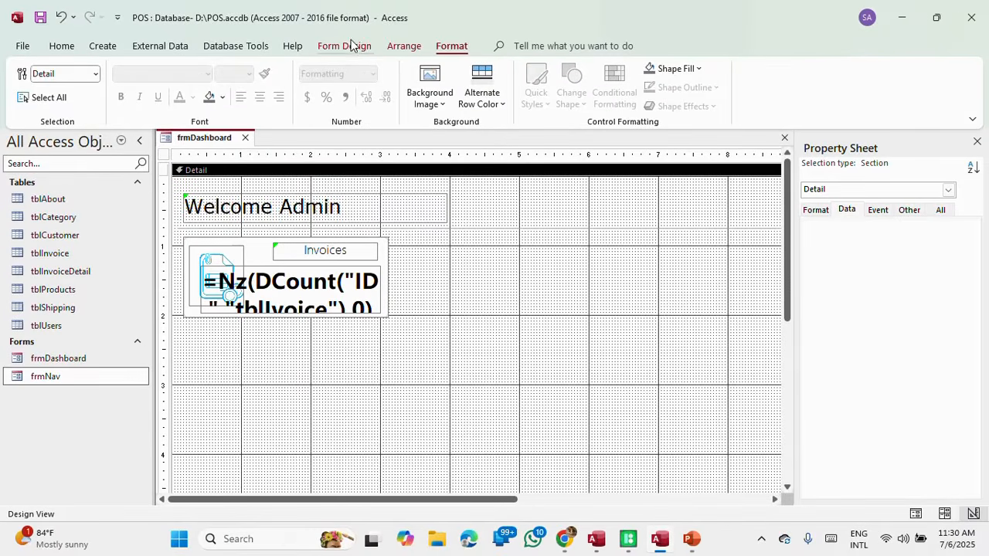
Step: Preview the reformatted invoice count in Form View and switch the form back to Design View
{"action": "left_click", "coordinate": [352, 46]}
{"action": "left_click", "coordinate": [28, 85]}
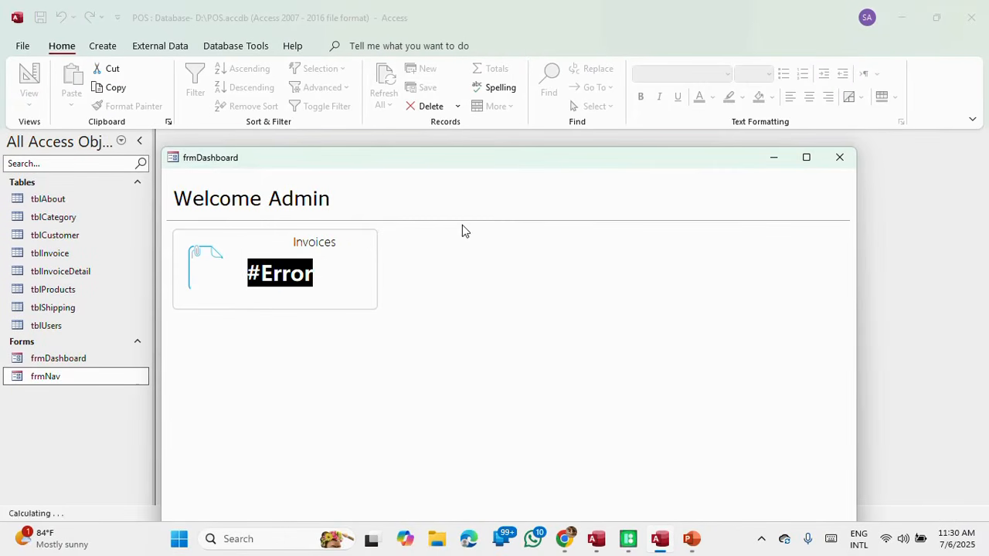
{"action": "right_click", "coordinate": [407, 165]}
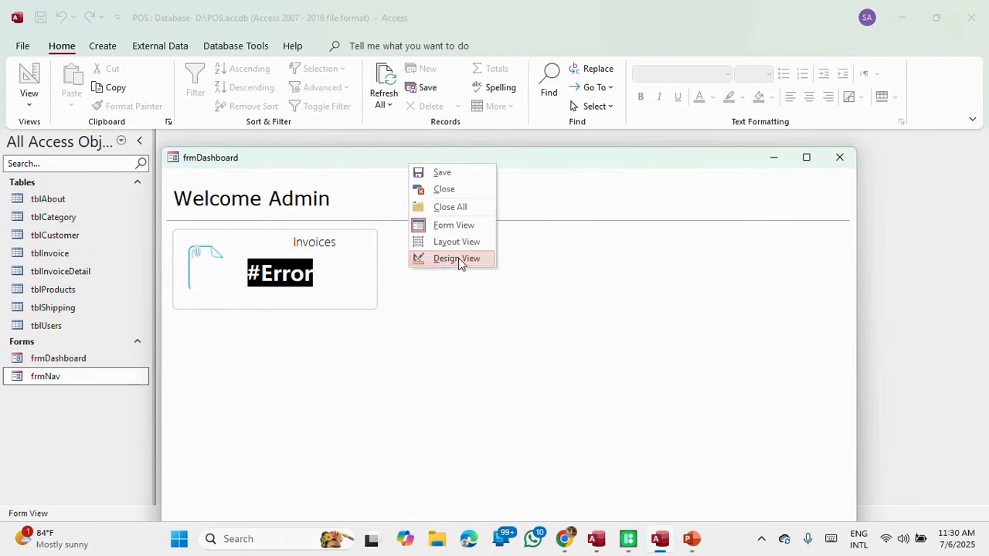
{"action": "left_click", "coordinate": [457, 258]}
Step: Correct txtInvoice's control source expression to =Nz(DCount("ID","tblInvoice"),0) in the Expression Builder
{"action": "left_click", "coordinate": [350, 294]}
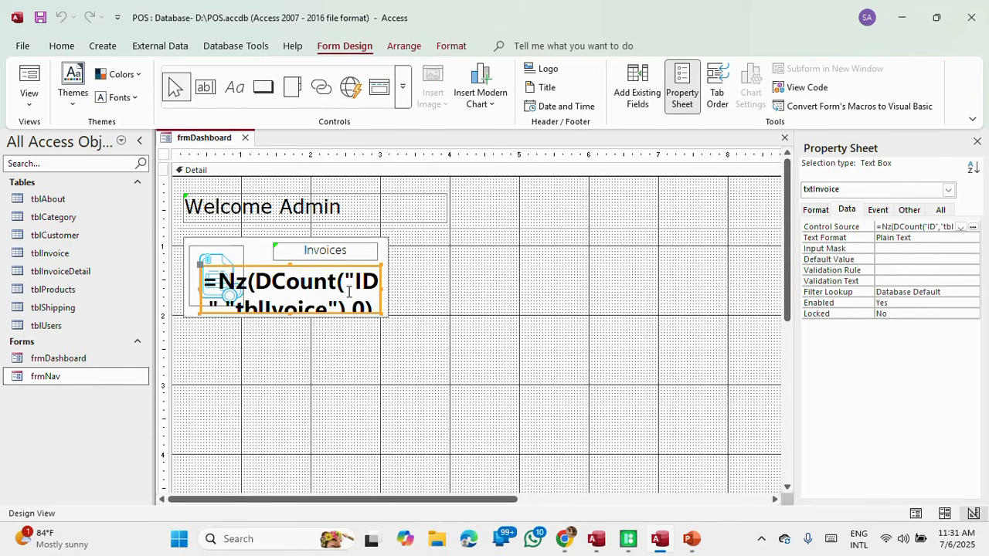
{"action": "left_click", "coordinate": [972, 227]}
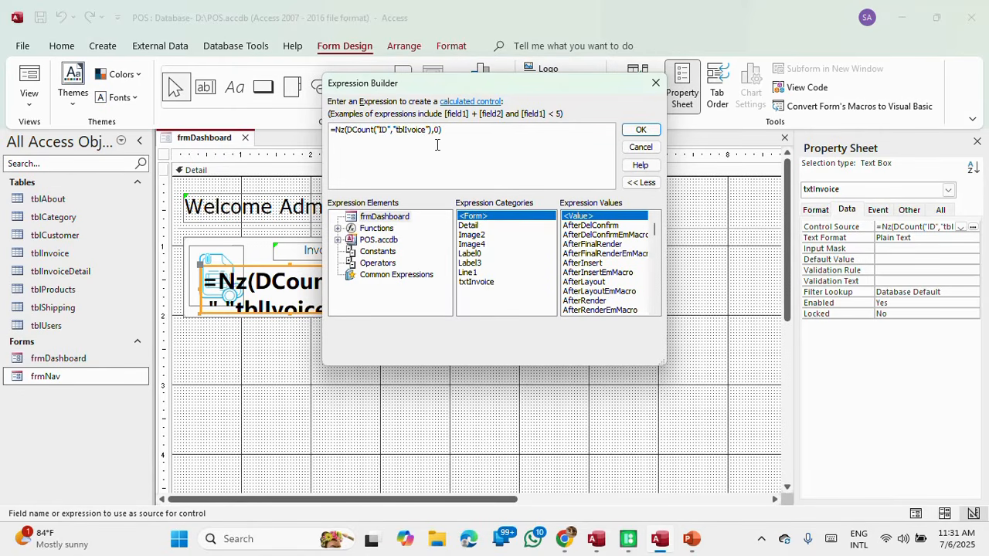
{"action": "type", "text": "n"}
{"action": "left_click", "coordinate": [505, 146]}
{"action": "left_click", "coordinate": [640, 129]}
{"action": "left_click", "coordinate": [437, 302]}
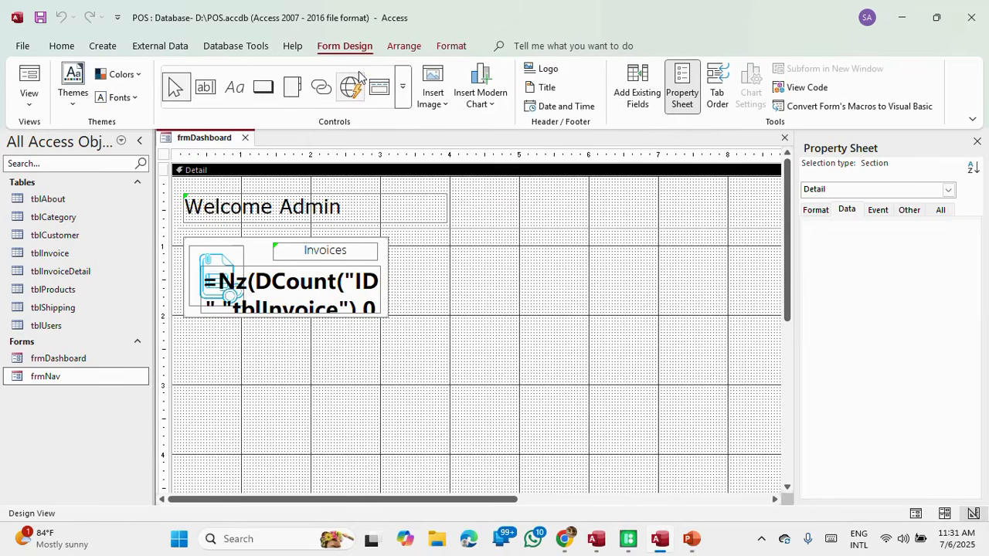
Step: Check the result of the corrected count expression in Form View, and go back to Design View
{"action": "left_click", "coordinate": [449, 47]}
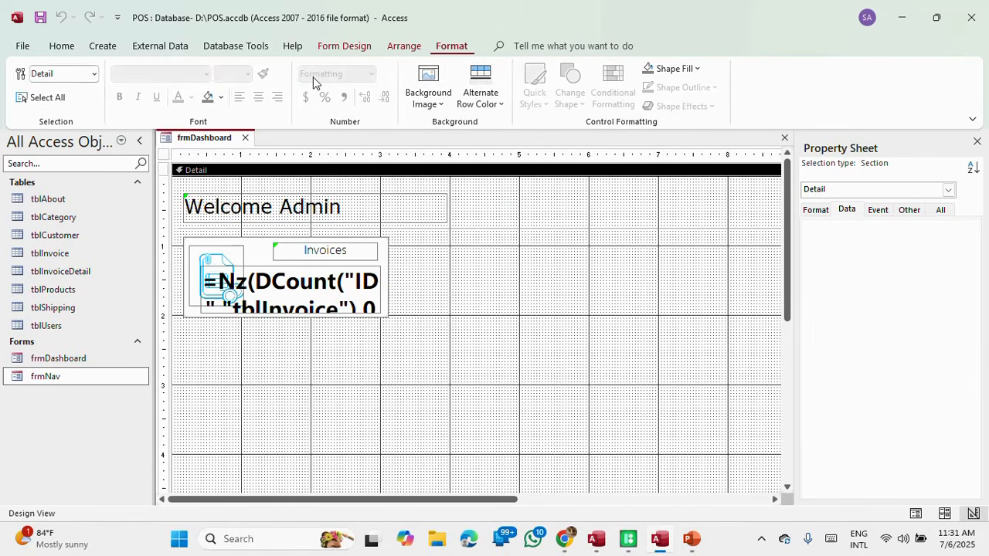
{"action": "left_click", "coordinate": [344, 46]}
{"action": "left_click", "coordinate": [28, 85]}
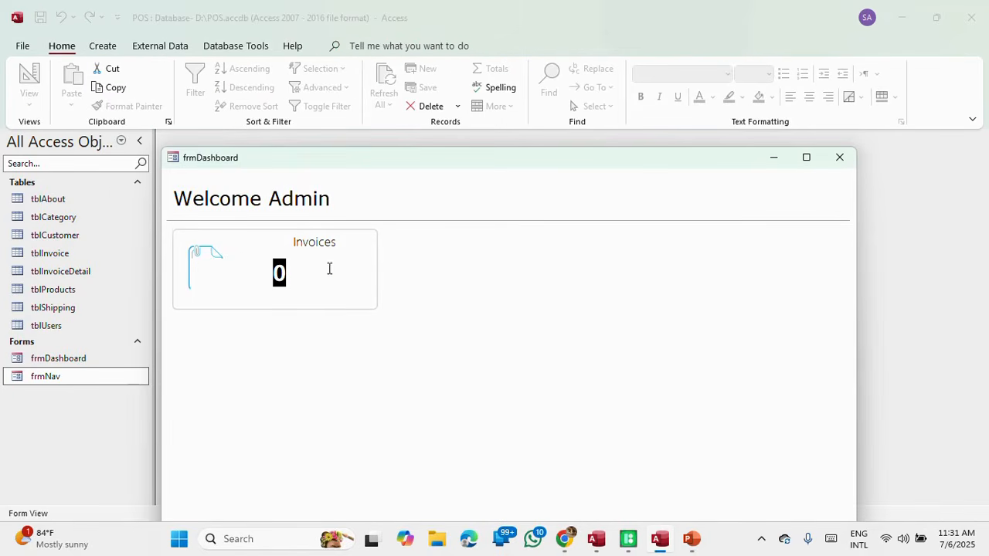
{"action": "left_click", "coordinate": [305, 282]}
{"action": "right_click", "coordinate": [390, 152]}
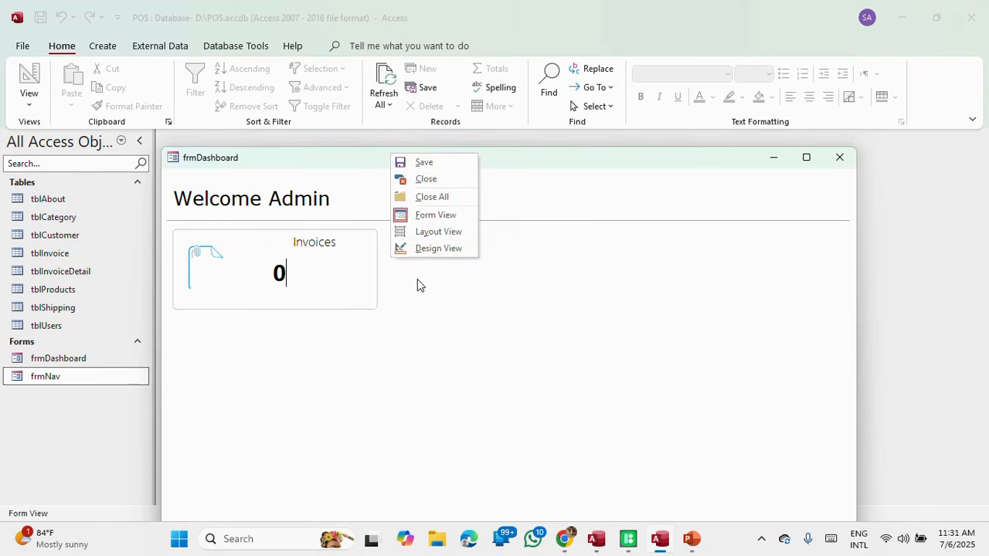
{"action": "left_click", "coordinate": [422, 247]}
Step: Set txtInvoice's shape fill to Transparent and leave the text box selected
{"action": "left_click", "coordinate": [334, 285]}
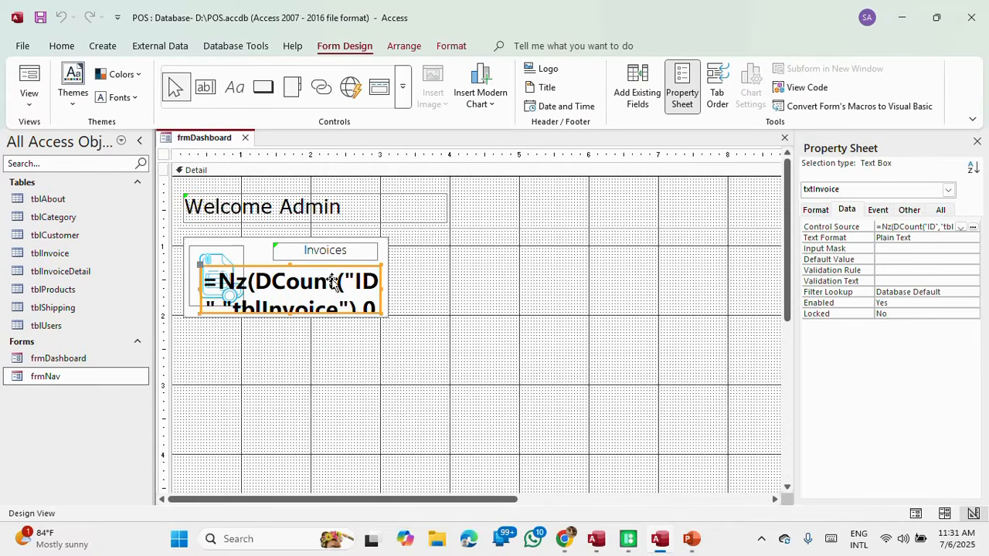
{"action": "left_click", "coordinate": [454, 47]}
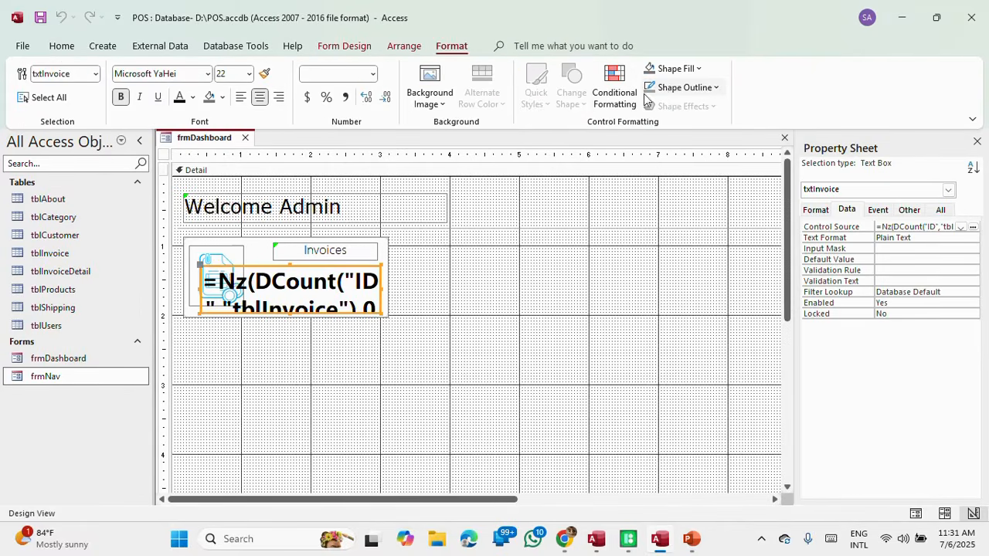
{"action": "left_click", "coordinate": [698, 68]}
{"action": "scroll", "coordinate": [688, 452], "scroll_direction": "down", "scroll_amount": 1}
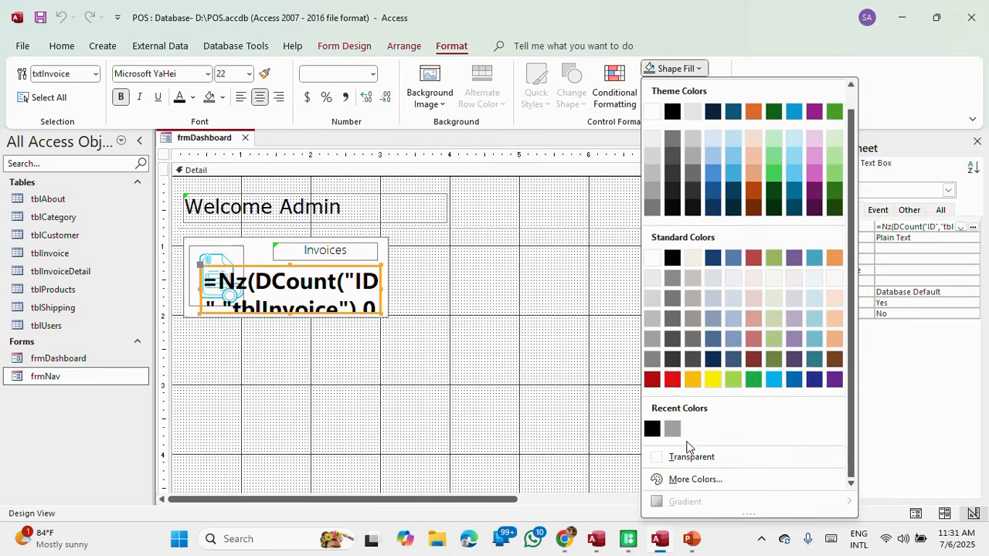
{"action": "left_click", "coordinate": [690, 462]}
{"action": "left_click", "coordinate": [519, 292]}
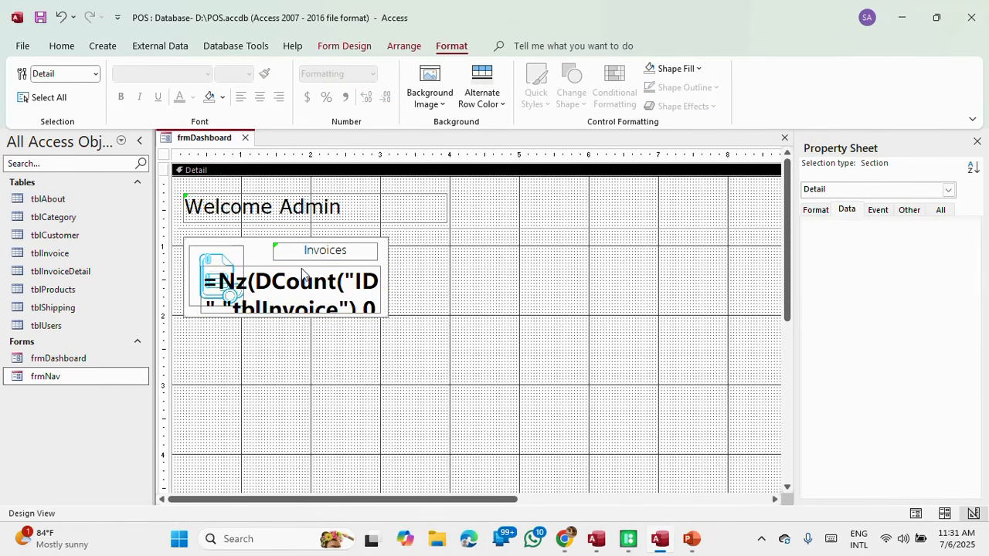
{"action": "left_click", "coordinate": [337, 290]}
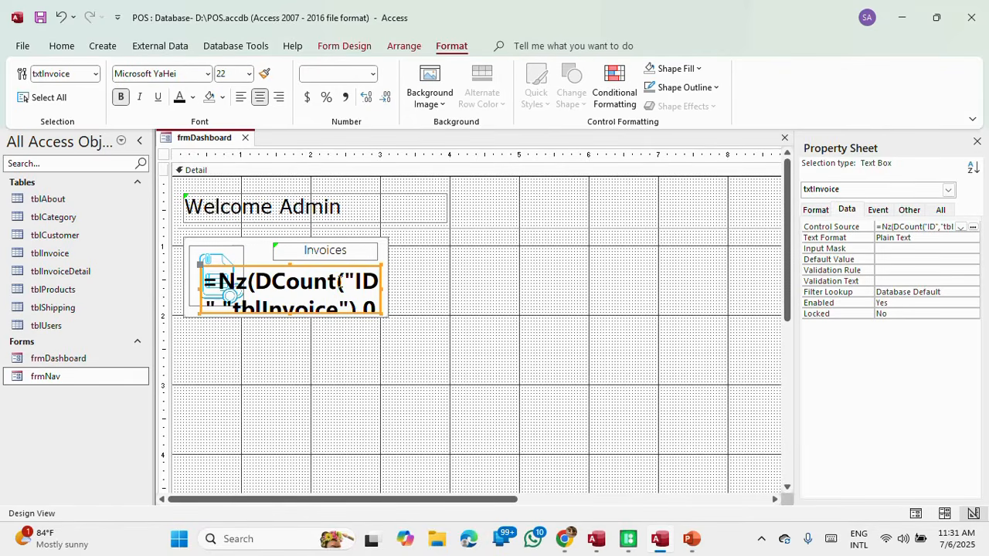
Step: Check the transparent invoice count text box in Form View, and return the form to Design View
{"action": "left_click", "coordinate": [349, 48]}
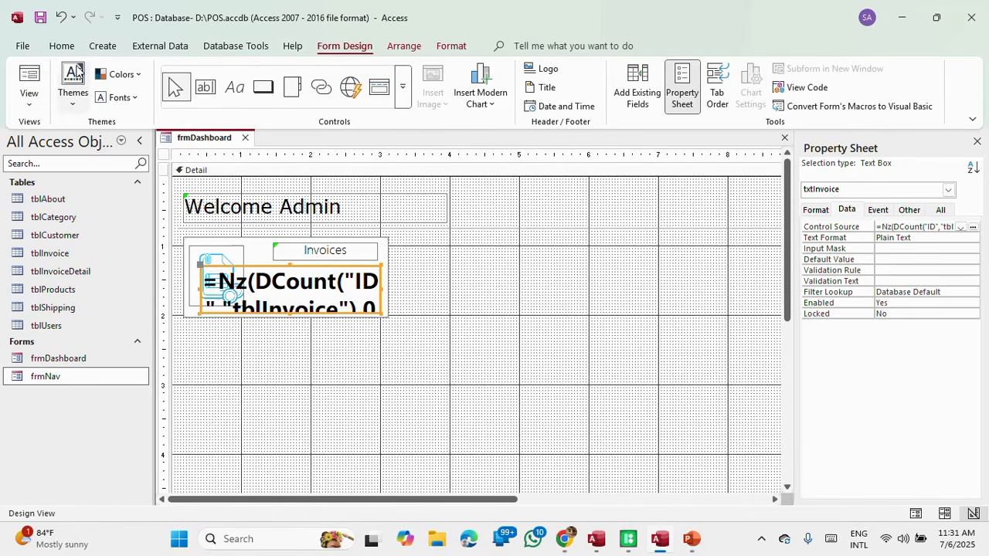
{"action": "left_click", "coordinate": [29, 83]}
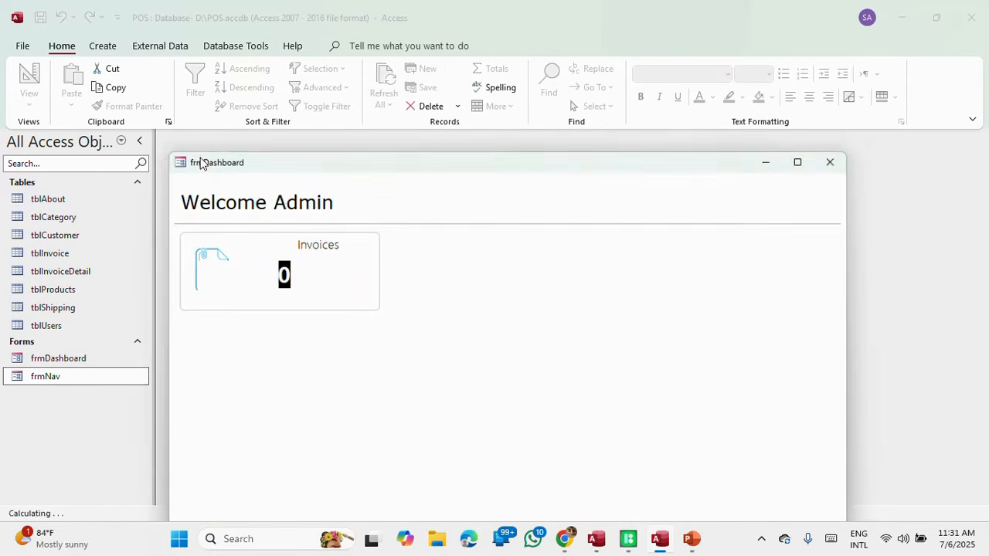
{"action": "left_click", "coordinate": [326, 274]}
{"action": "right_click", "coordinate": [415, 159]}
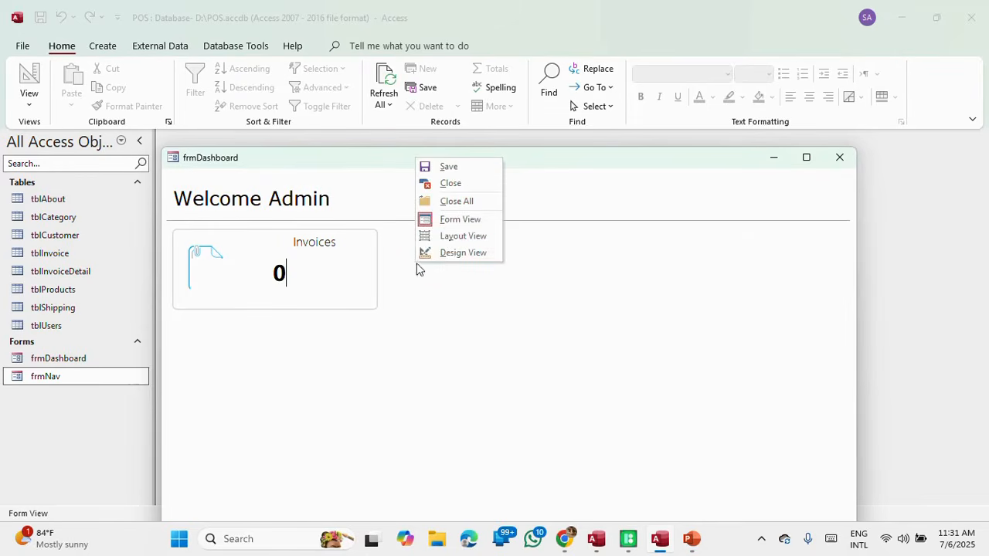
{"action": "left_click", "coordinate": [461, 253]}
Step: Extend txtInvoice's left edge slightly outward so the text box is about 2.67" wide
{"action": "left_click", "coordinate": [329, 249]}
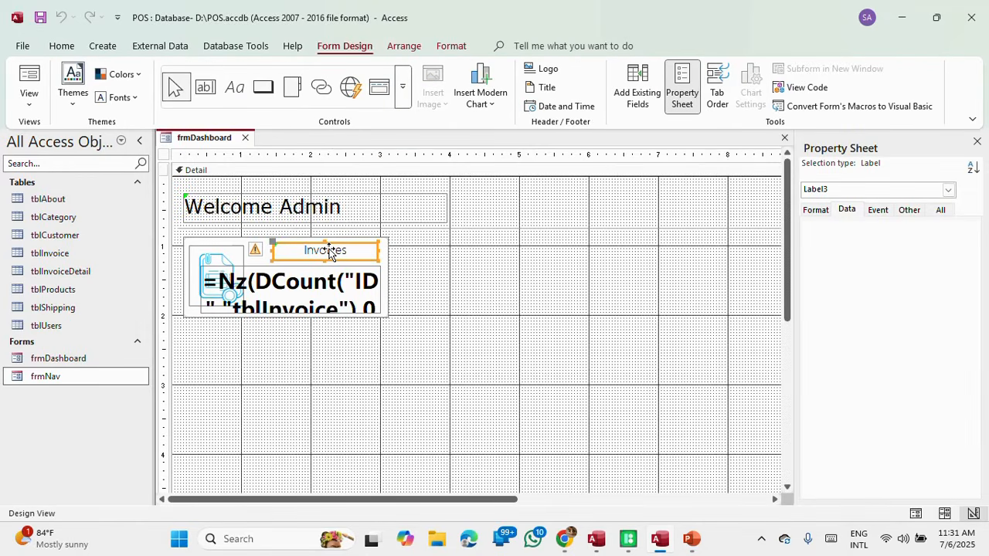
{"action": "left_click", "coordinate": [313, 292]}
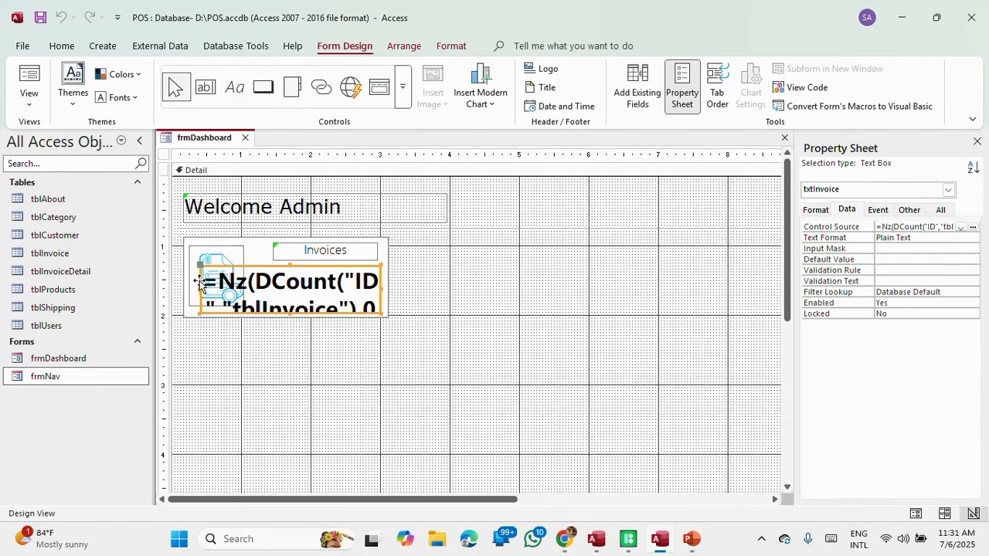
{"action": "left_click_drag", "start_coordinate": [199, 289], "coordinate": [193, 289]}
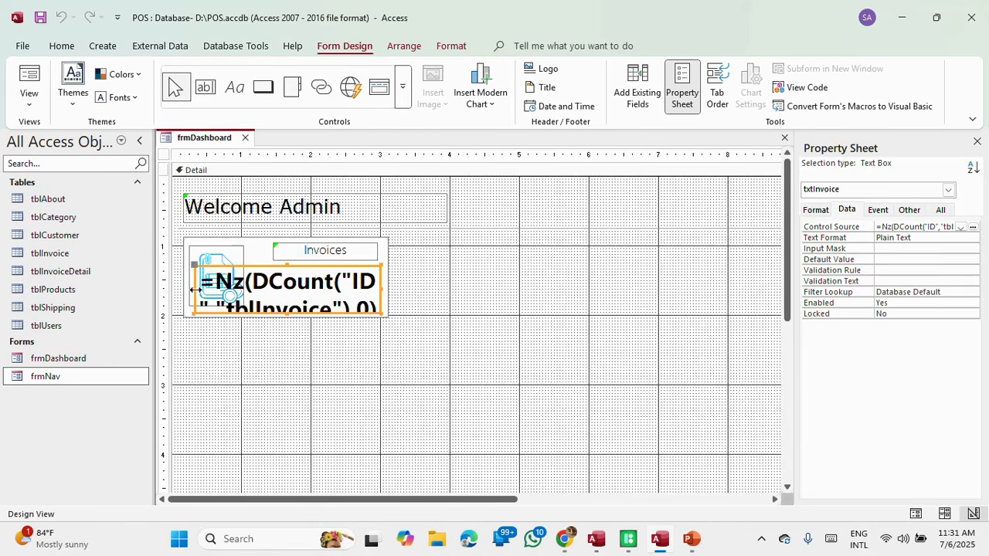
Step: Set txtInvoice's top margin to 0.0201" and its left margin to 0.2"
{"action": "left_click", "coordinate": [816, 210]}
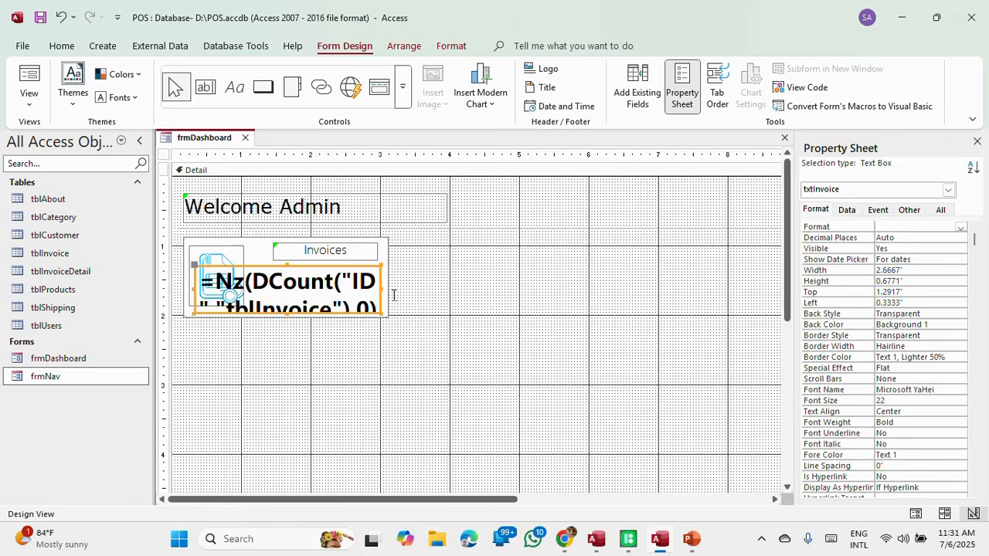
{"action": "scroll", "coordinate": [927, 386], "scroll_direction": "down", "scroll_amount": 5}
{"action": "left_click", "coordinate": [895, 368]}
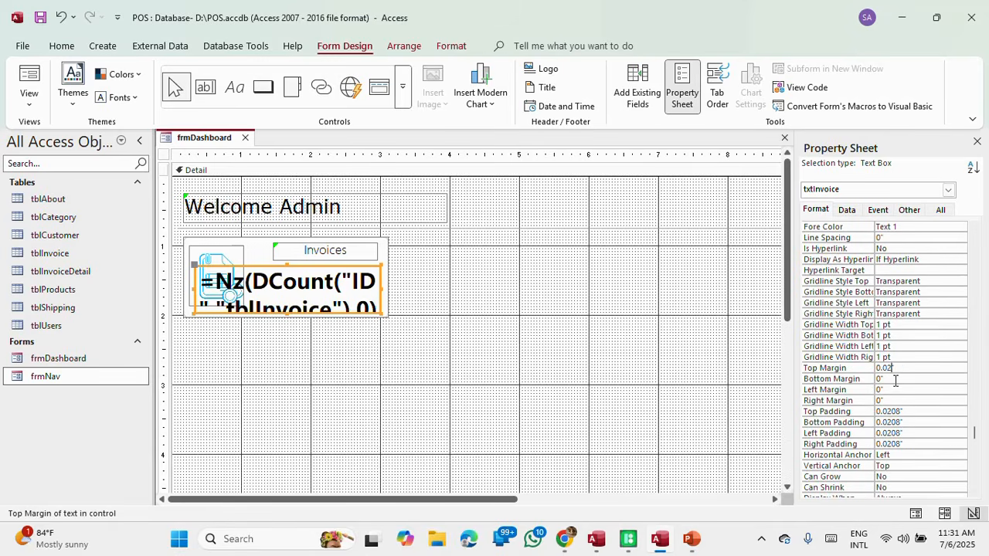
{"action": "left_click", "coordinate": [894, 379]}
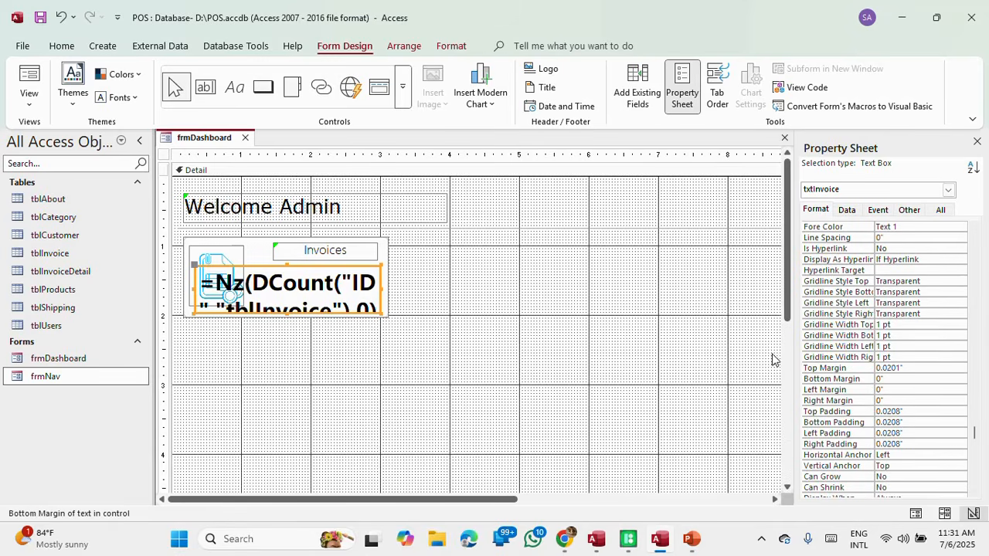
{"action": "left_click", "coordinate": [892, 391]}
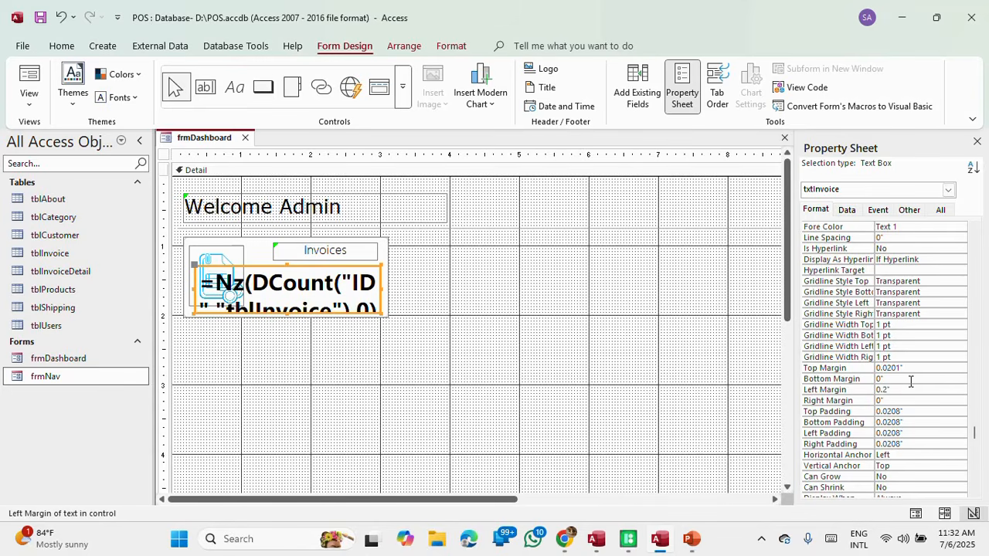
{"action": "left_click", "coordinate": [911, 380]}
Step: Preview the invoice count with its new margins in Form View, and switch back to Design View
{"action": "left_click", "coordinate": [28, 78]}
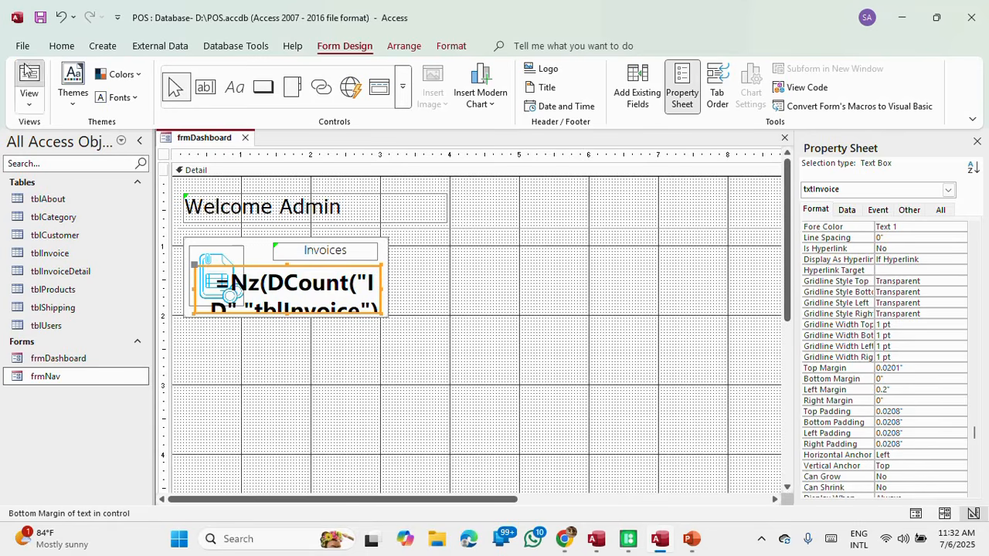
{"action": "left_click", "coordinate": [316, 280]}
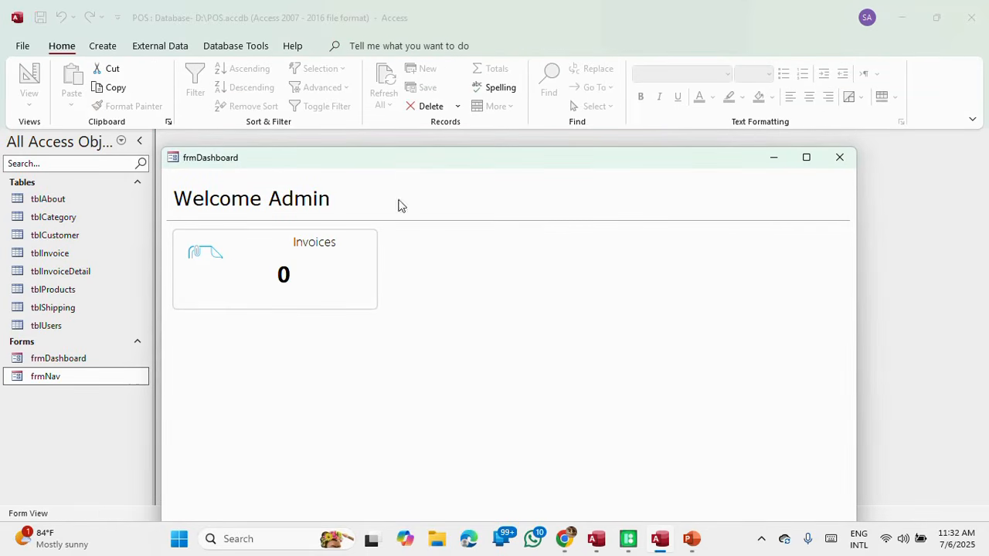
{"action": "right_click", "coordinate": [400, 157]}
{"action": "left_click", "coordinate": [447, 250]}
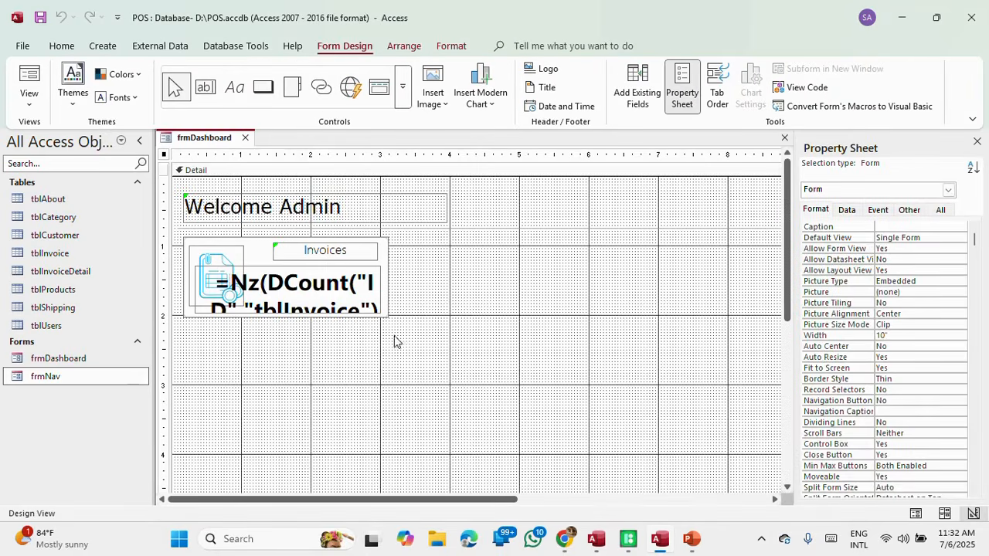
Step: Recheck in Form View how txtInvoice overlaps the card's icon when it has focus, and reopen Design View
{"action": "left_click", "coordinate": [264, 288]}
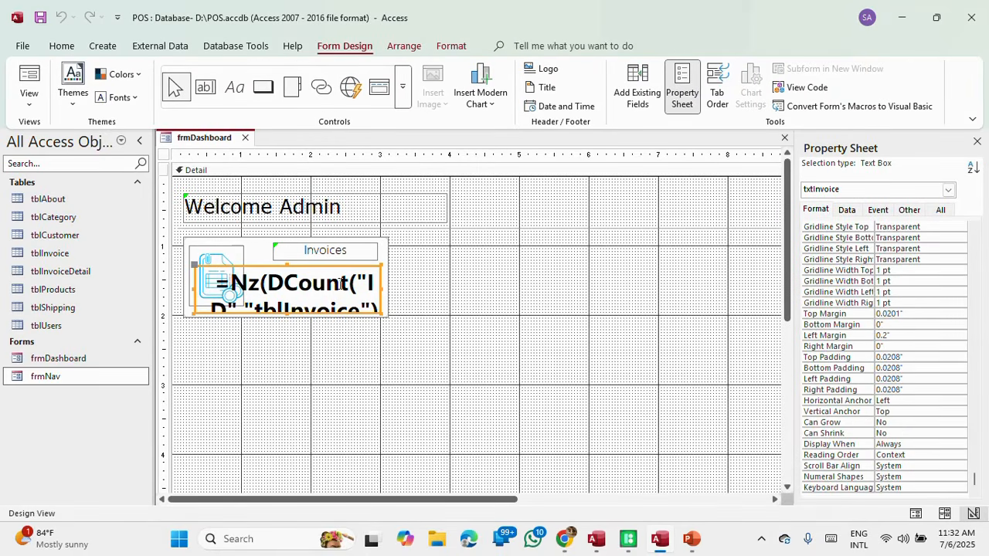
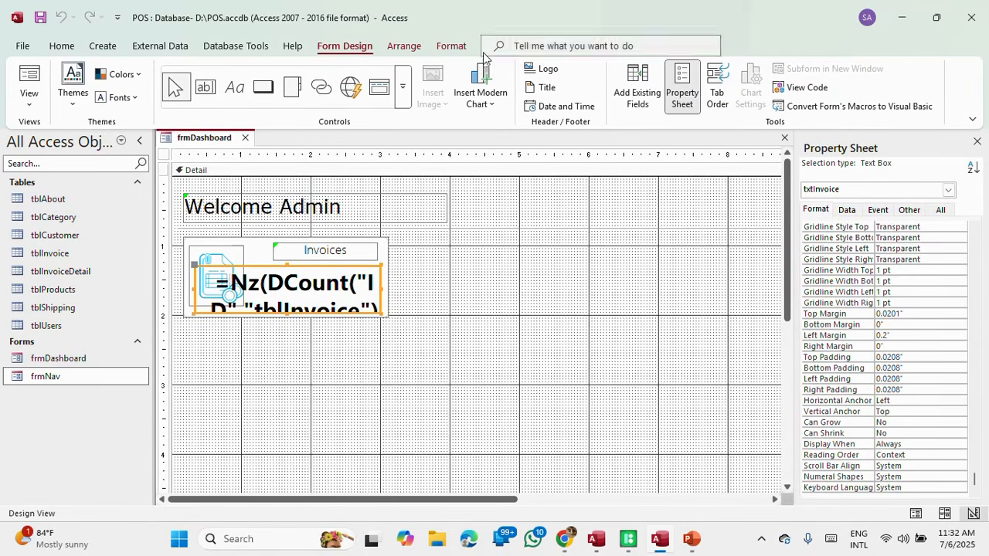
{"action": "left_click", "coordinate": [541, 274]}
{"action": "left_click", "coordinate": [30, 77]}
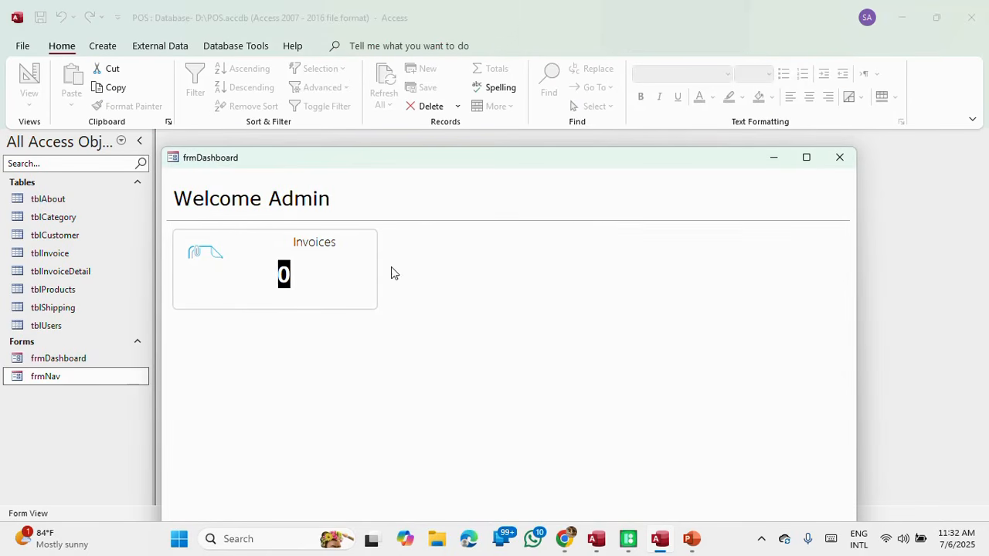
{"action": "left_click", "coordinate": [299, 274]}
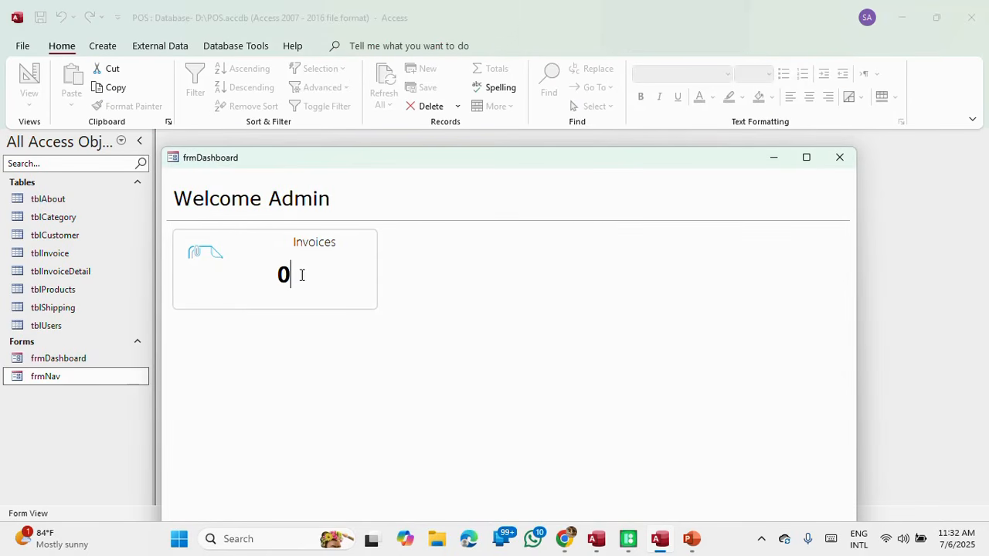
{"action": "right_click", "coordinate": [377, 165]}
{"action": "left_click", "coordinate": [424, 255]}
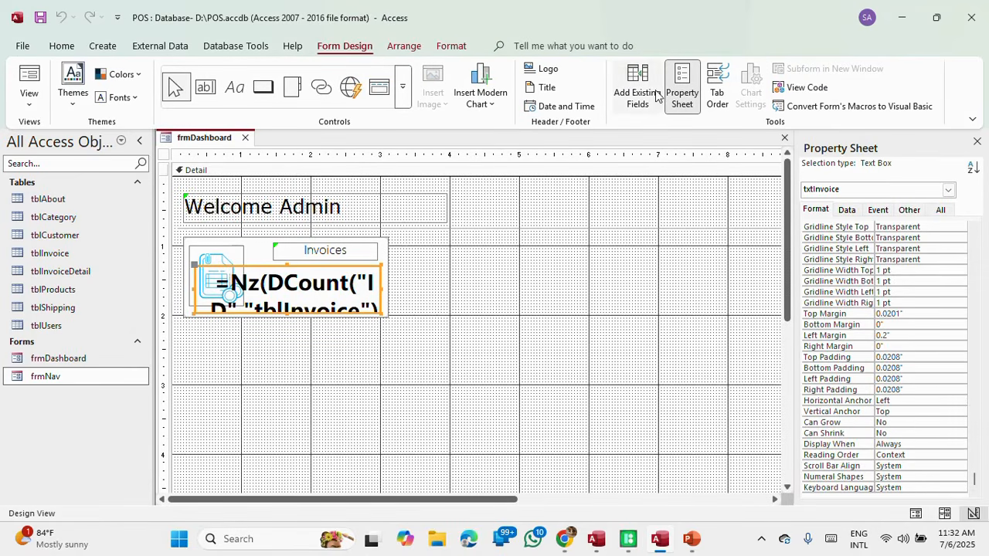
Step: Set txtInvoice's Enabled property to No and its Locked property to Yes
{"action": "left_click", "coordinate": [847, 210]}
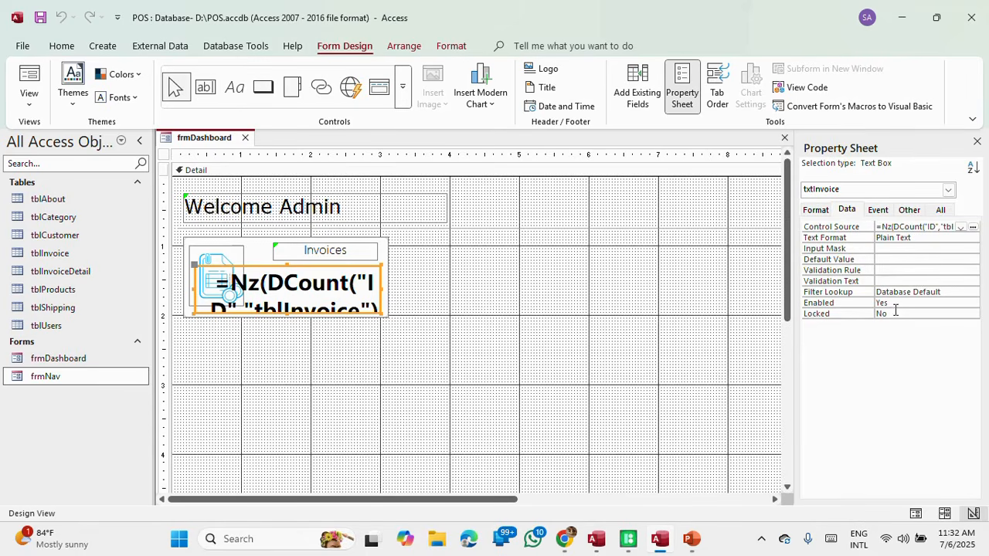
{"action": "double_click", "coordinate": [898, 303]}
{"action": "double_click", "coordinate": [894, 314]}
{"action": "left_click", "coordinate": [901, 305]}
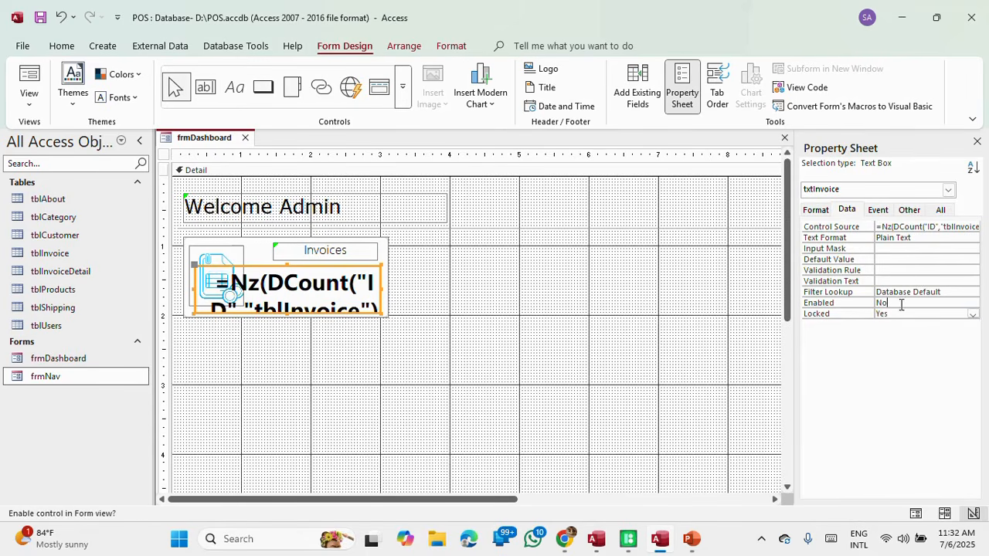
{"action": "left_click", "coordinate": [503, 312]}
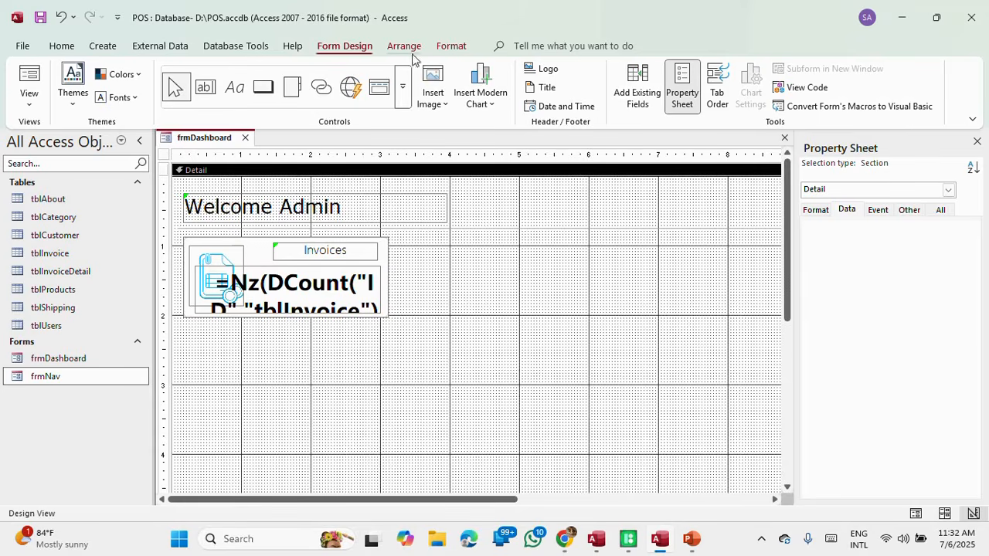
Step: Check the disabled, locked count text box beside the icon in Form View, and return to Design View
{"action": "left_click", "coordinate": [448, 47]}
{"action": "left_click", "coordinate": [361, 47]}
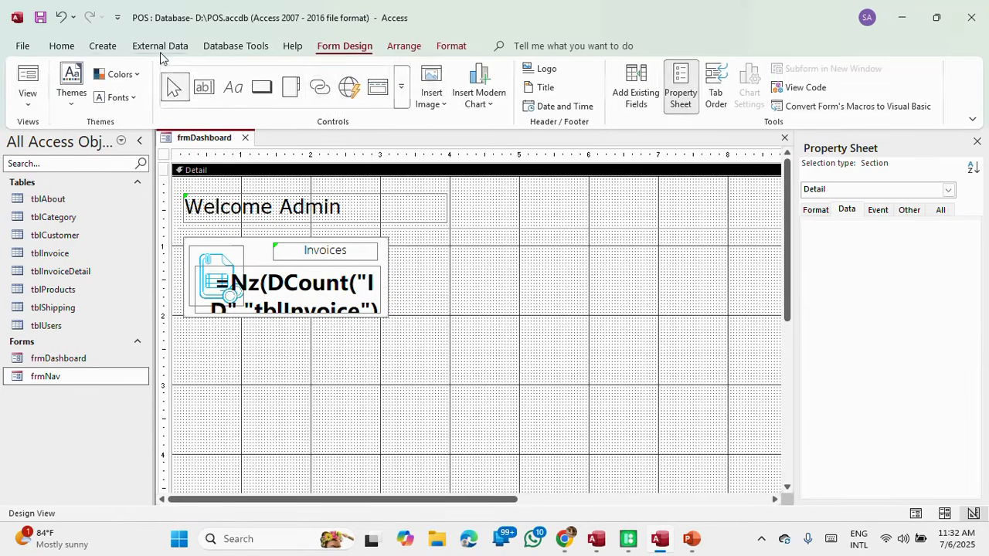
{"action": "left_click", "coordinate": [28, 81]}
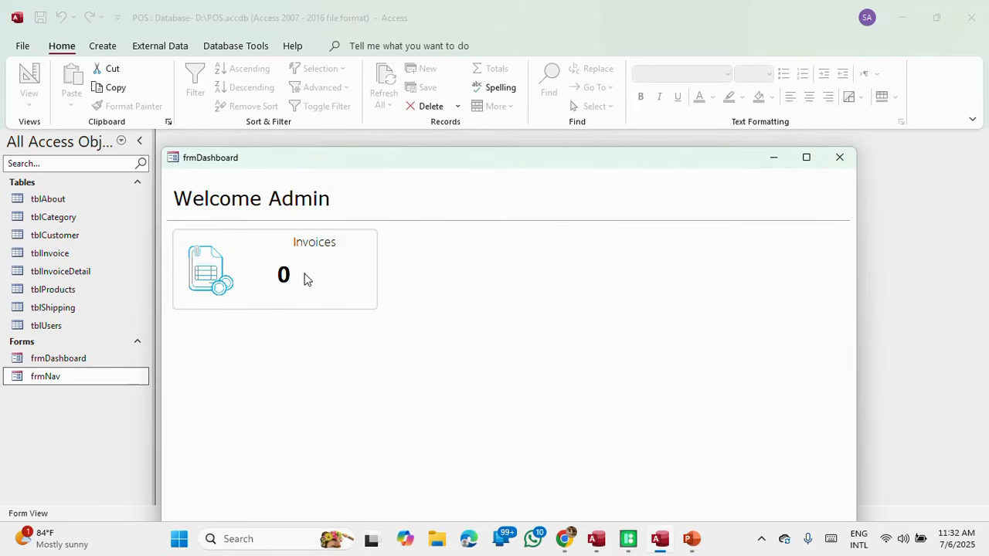
{"action": "right_click", "coordinate": [392, 159]}
{"action": "left_click", "coordinate": [430, 254]}
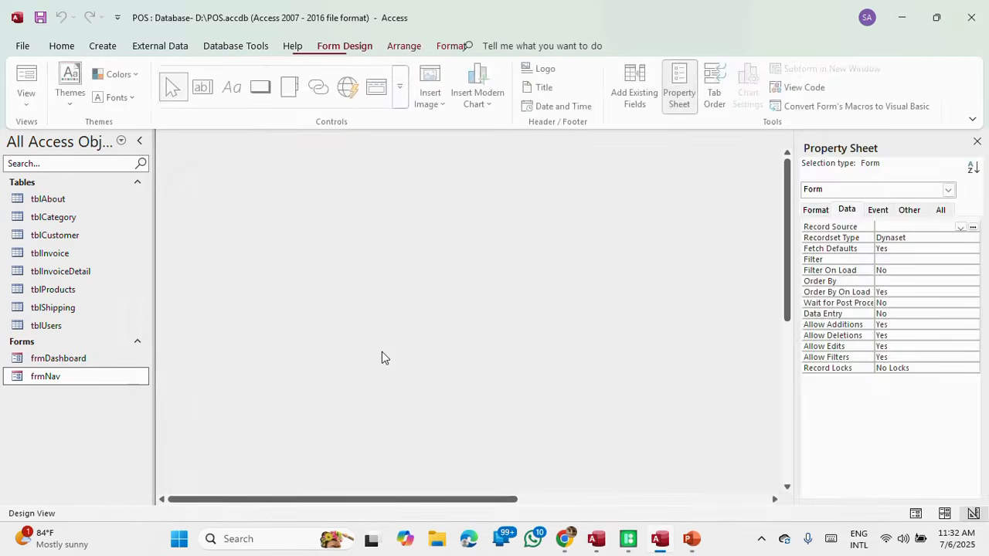
Step: Move the Invoices label left and slightly down to sit above the count, and check its placement in Form View
{"action": "left_click", "coordinate": [312, 254]}
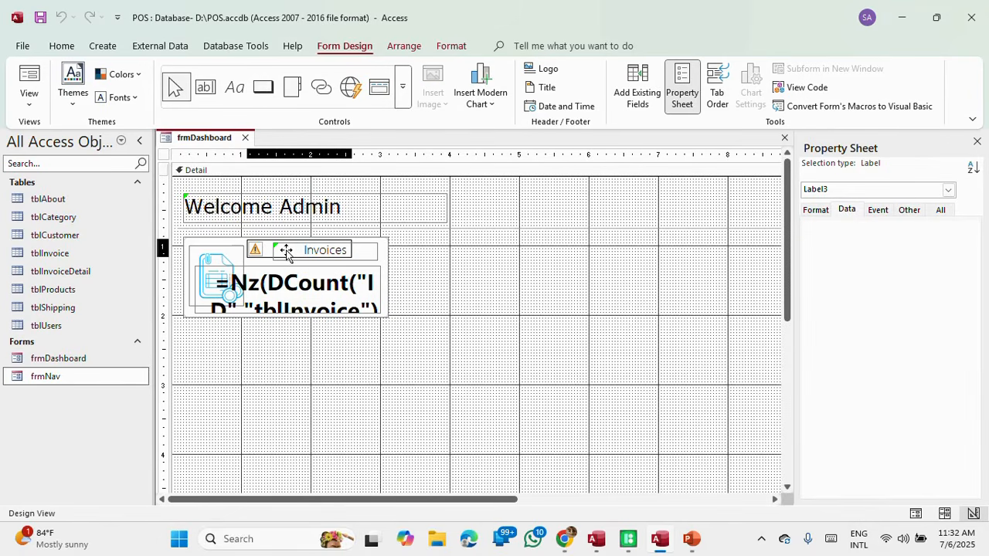
{"action": "left_click_drag", "start_coordinate": [286, 252], "coordinate": [285, 261]}
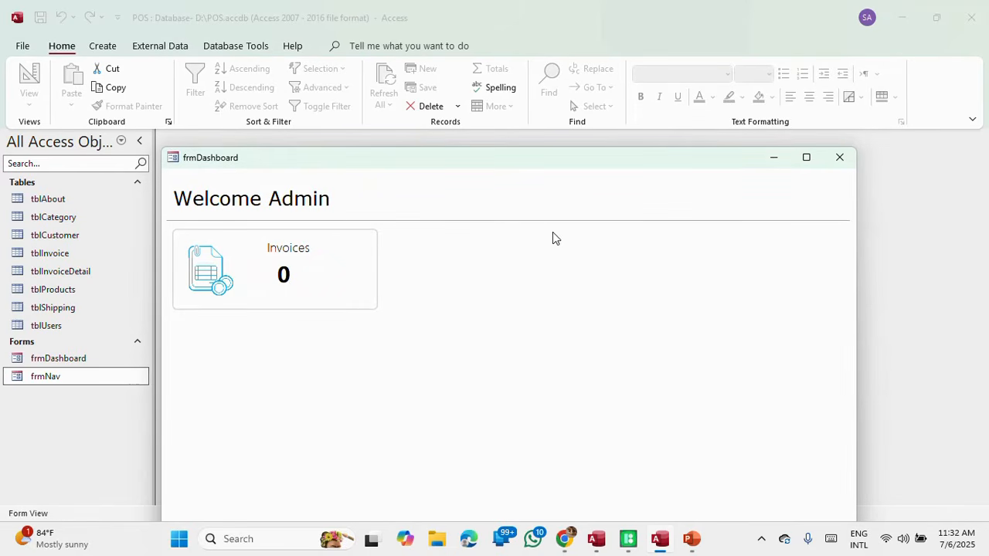
{"action": "right_click", "coordinate": [543, 151]}
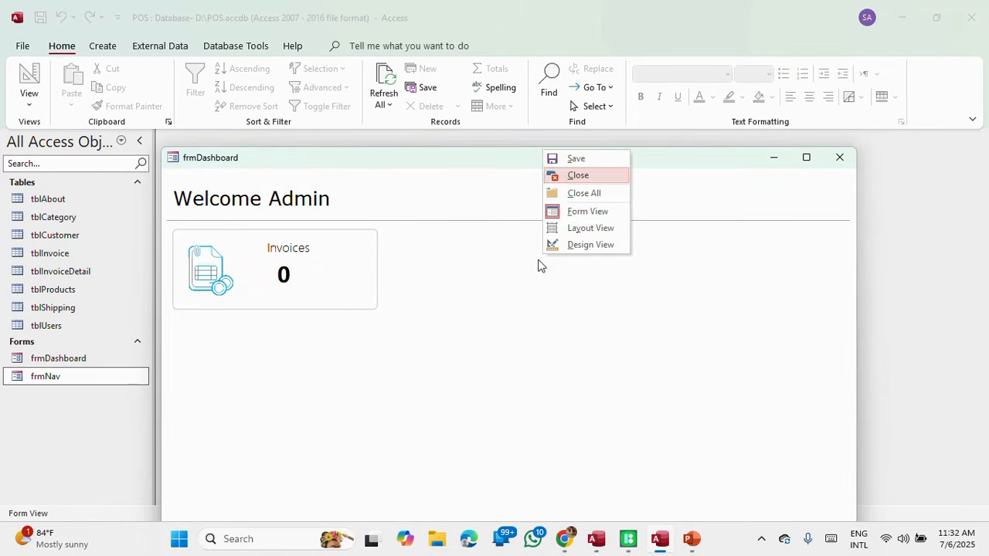
{"action": "left_click", "coordinate": [610, 246]}
Step: Duplicate all controls of the Invoices card and place the copy directly to the right of the original
{"action": "left_click_drag", "start_coordinate": [470, 357], "coordinate": [184, 239]}
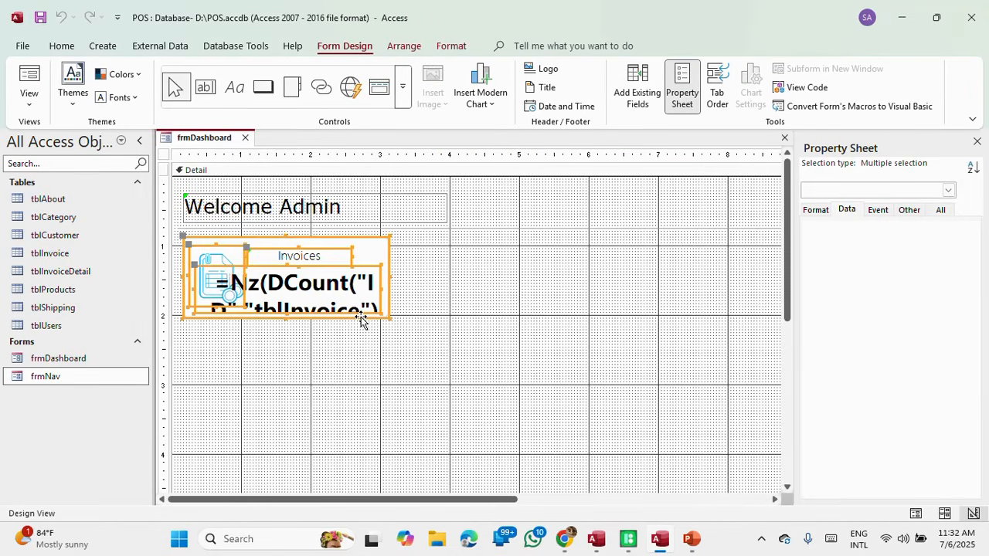
{"action": "key", "text": "ctrl+c"}
{"action": "key", "text": "ctrl+v"}
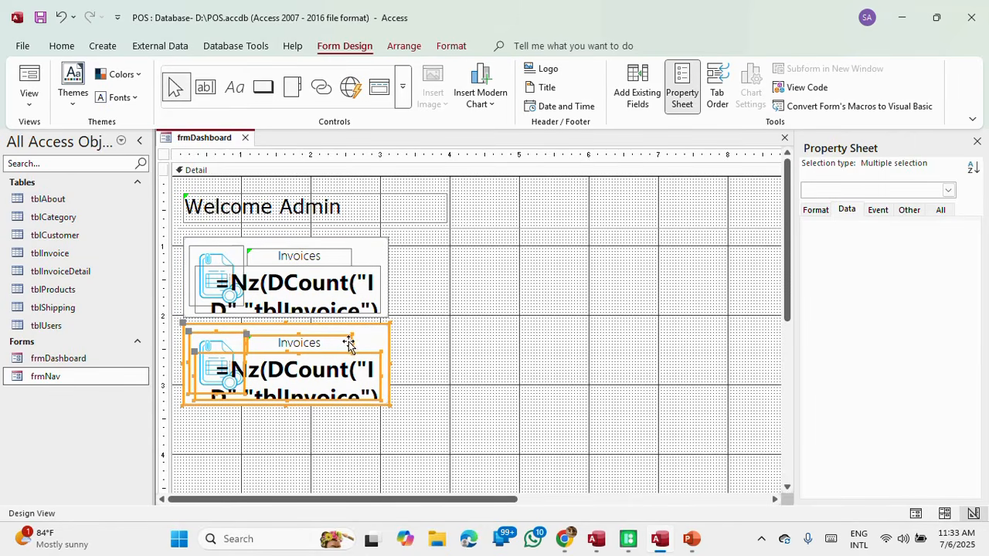
{"action": "left_click_drag", "start_coordinate": [348, 338], "coordinate": [596, 256]}
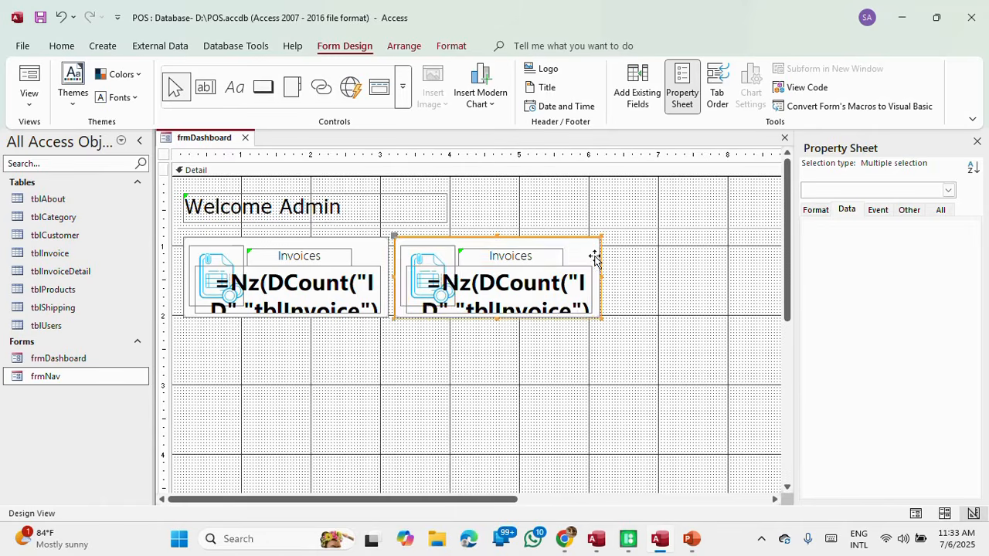
{"action": "left_click", "coordinate": [622, 472]}
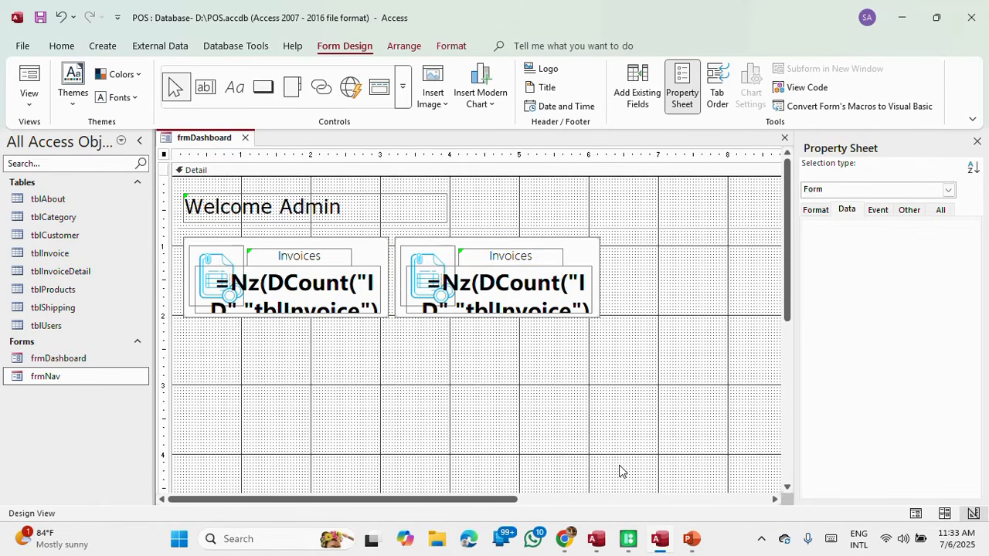
Step: Change the duplicated card's label text from Invoices to Category
{"action": "mouse_move", "coordinate": [663, 542]}
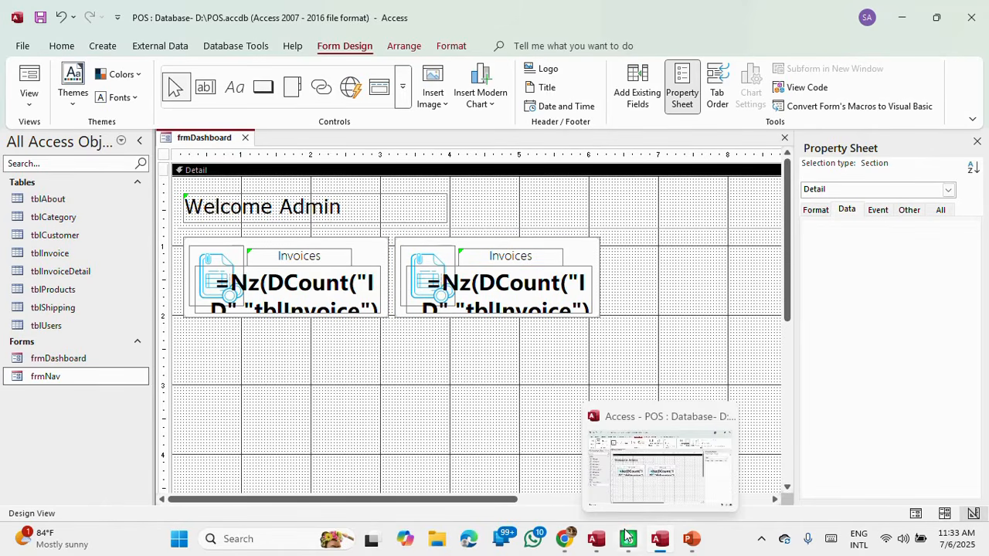
{"action": "mouse_move", "coordinate": [627, 535]}
{"action": "left_click", "coordinate": [597, 480]}
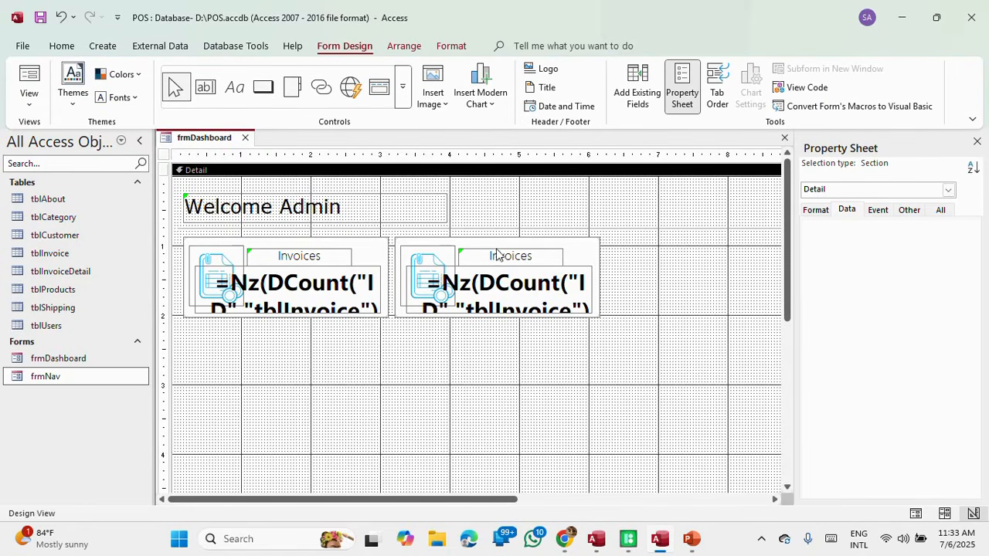
{"action": "left_click", "coordinate": [501, 257]}
{"action": "left_click", "coordinate": [538, 256]}
{"action": "left_click_drag", "start_coordinate": [538, 256], "coordinate": [472, 256]}
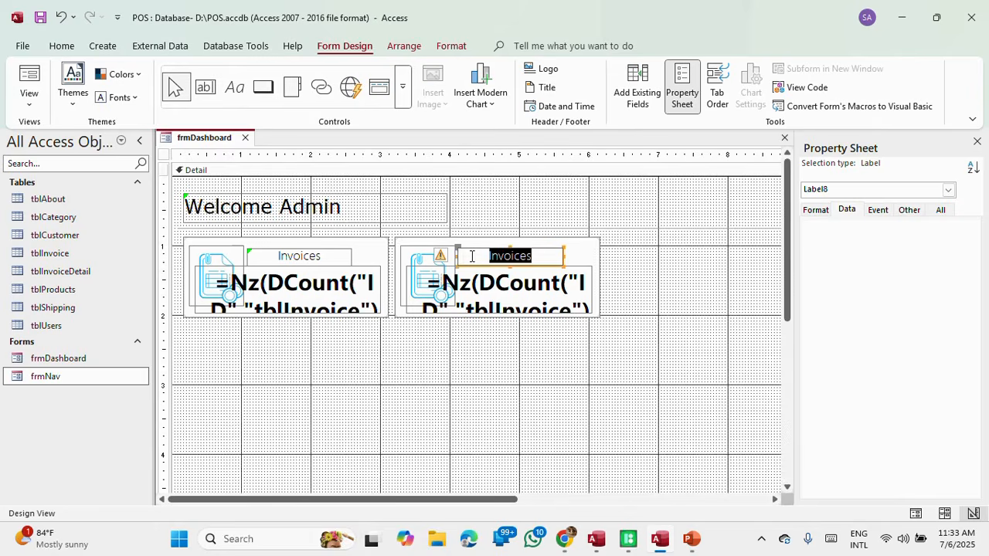
{"action": "type", "text": "Ca"}
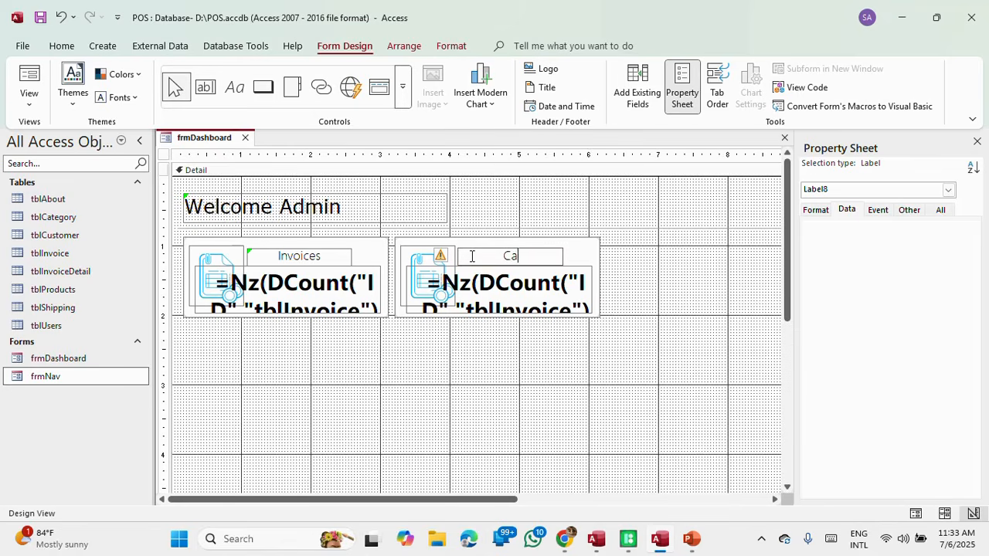
{"action": "type", "text": "tegory"}
Step: Set the Control Source of the Category card's count text box to =Nz(DCount("ID","tblCategory"),0)
{"action": "left_click", "coordinate": [539, 291]}
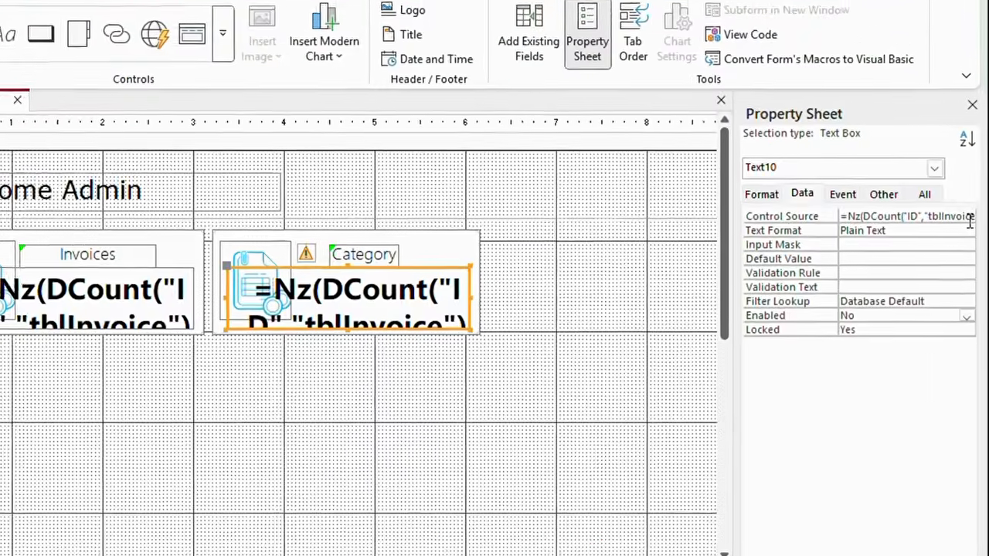
{"action": "left_click", "coordinate": [974, 226]}
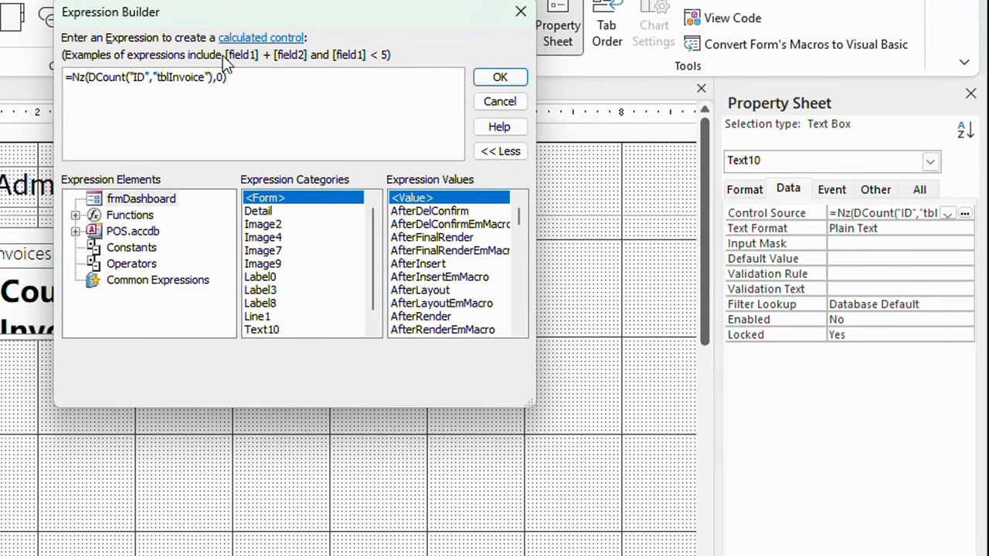
{"action": "left_click_drag", "start_coordinate": [205, 76], "coordinate": [170, 77]}
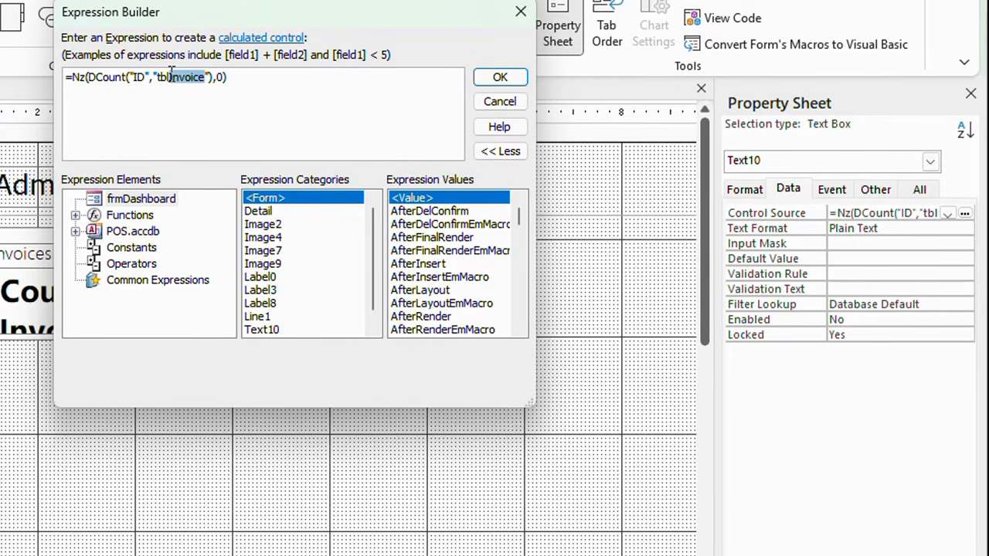
{"action": "type", "text": "Cate"}
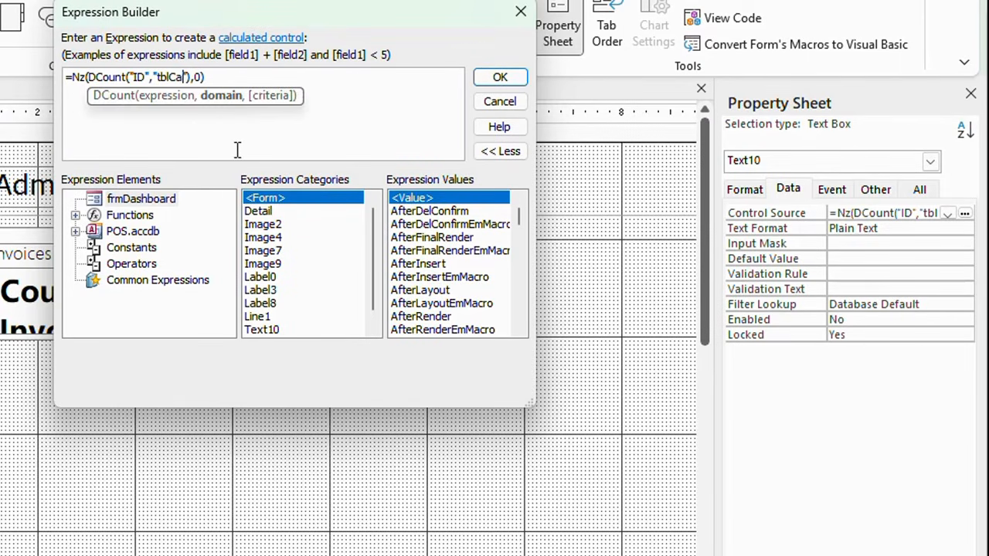
{"action": "type", "text": "gory"}
{"action": "left_click", "coordinate": [320, 84]}
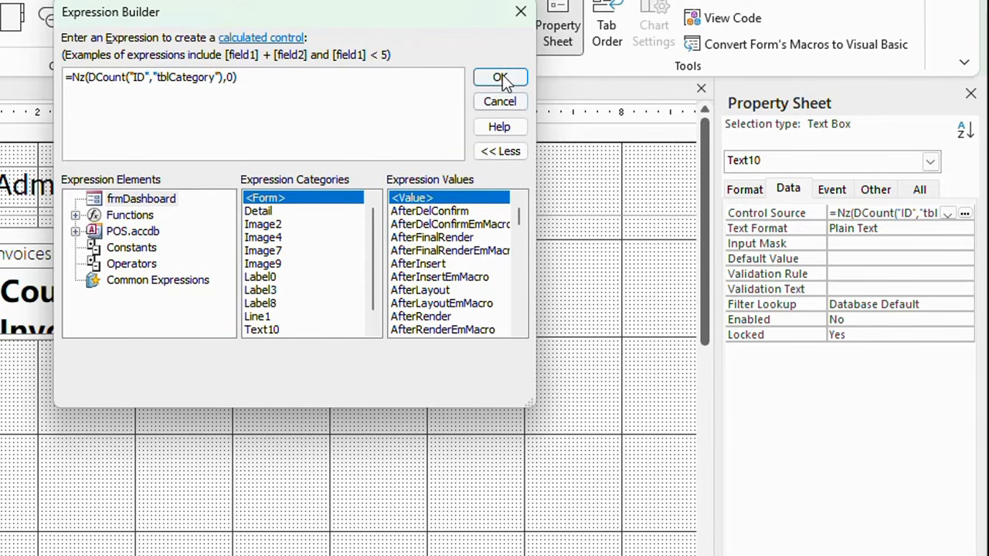
{"action": "left_click", "coordinate": [503, 81]}
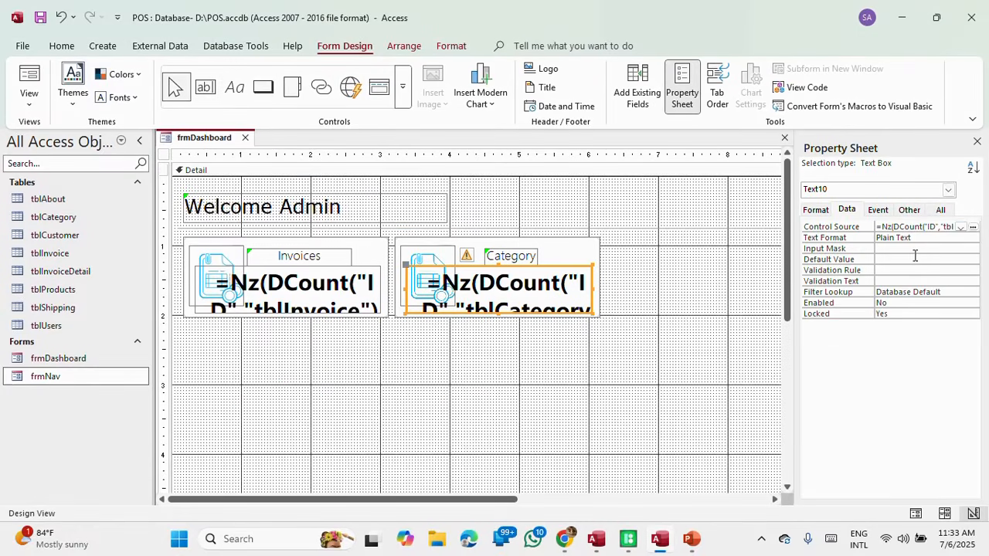
{"action": "left_click", "coordinate": [973, 226]}
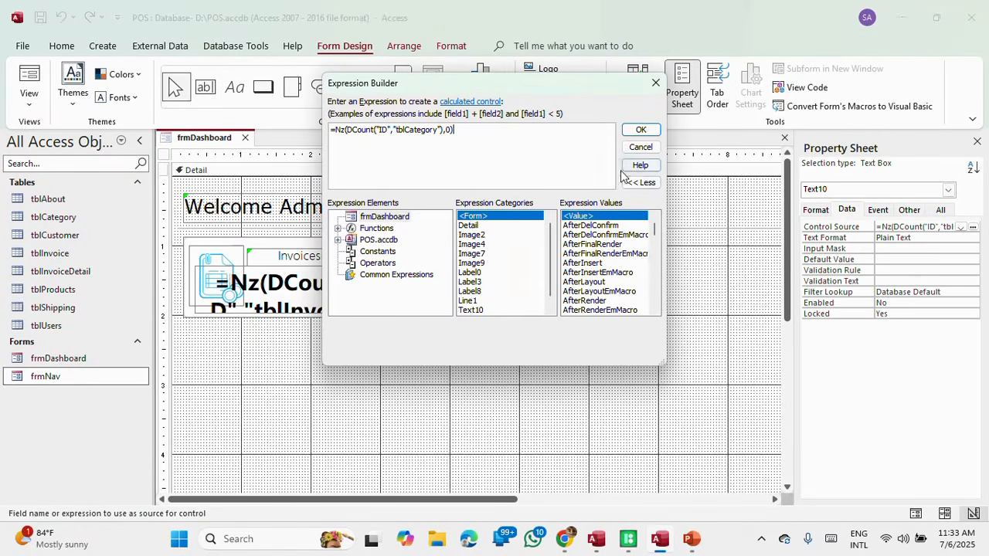
{"action": "left_click", "coordinate": [640, 129]}
Step: Save frmDashboard, check the Category card's label and count in Form View, and return to Design View
{"action": "right_click", "coordinate": [192, 147]}
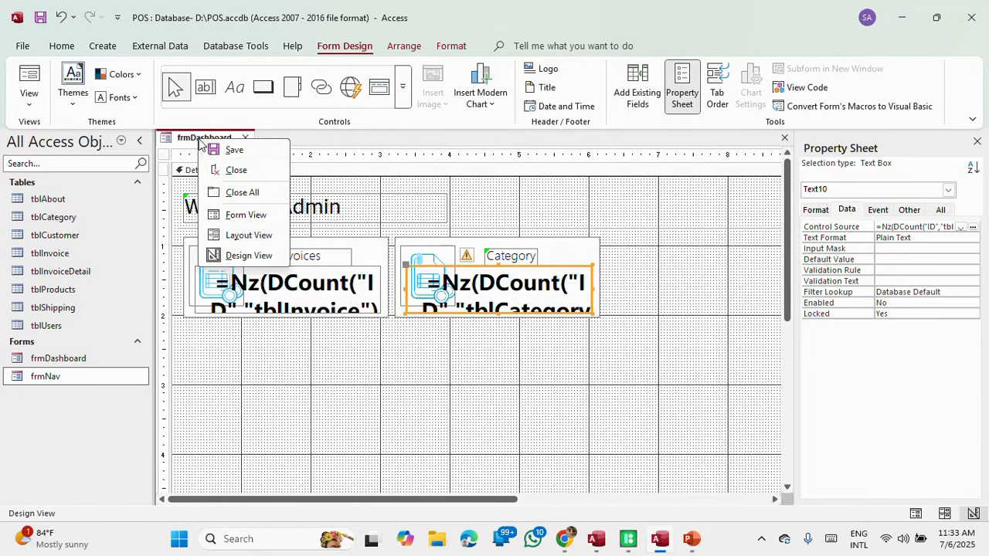
{"action": "left_click", "coordinate": [223, 152]}
{"action": "left_click", "coordinate": [32, 77]}
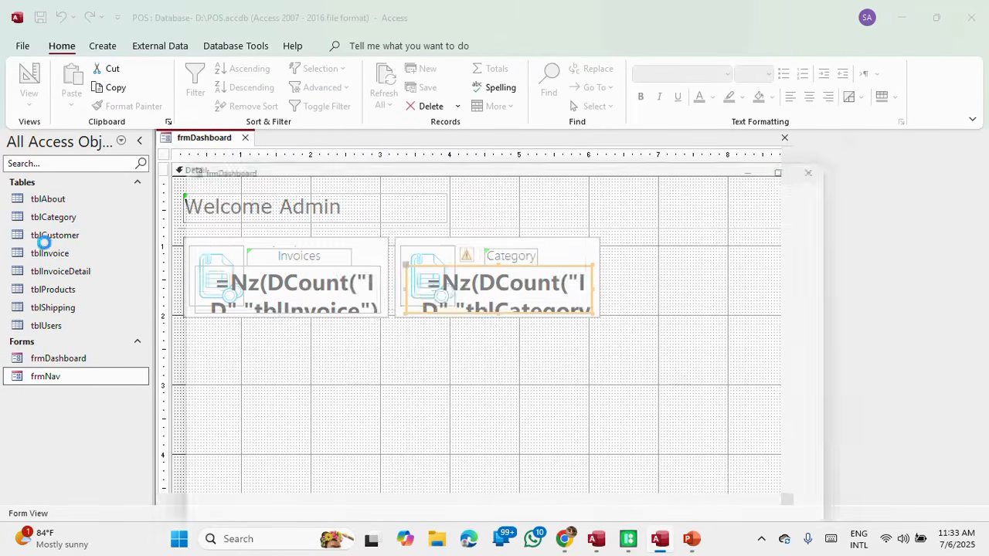
{"action": "left_click_drag", "start_coordinate": [529, 162], "coordinate": [497, 52]}
{"action": "right_click", "coordinate": [497, 52]}
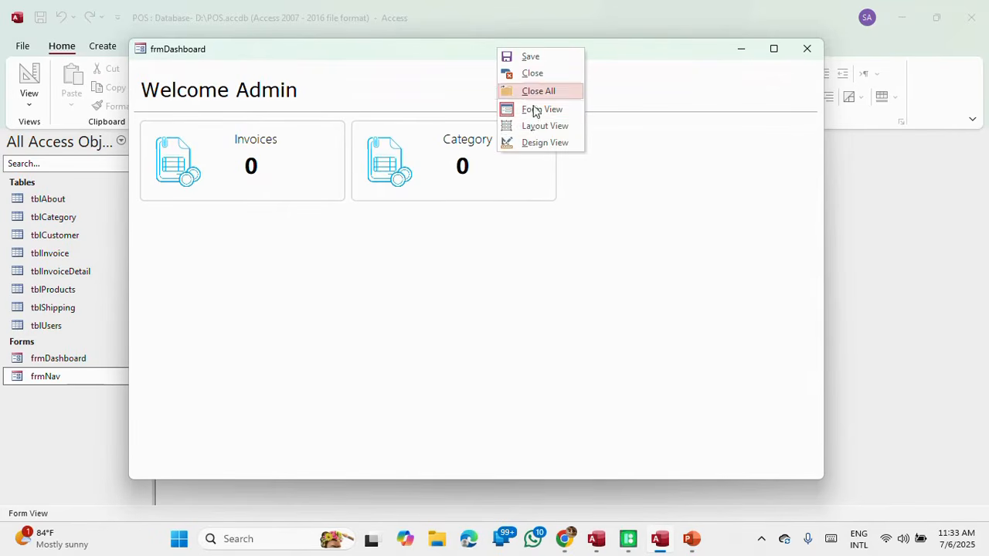
{"action": "left_click", "coordinate": [541, 142]}
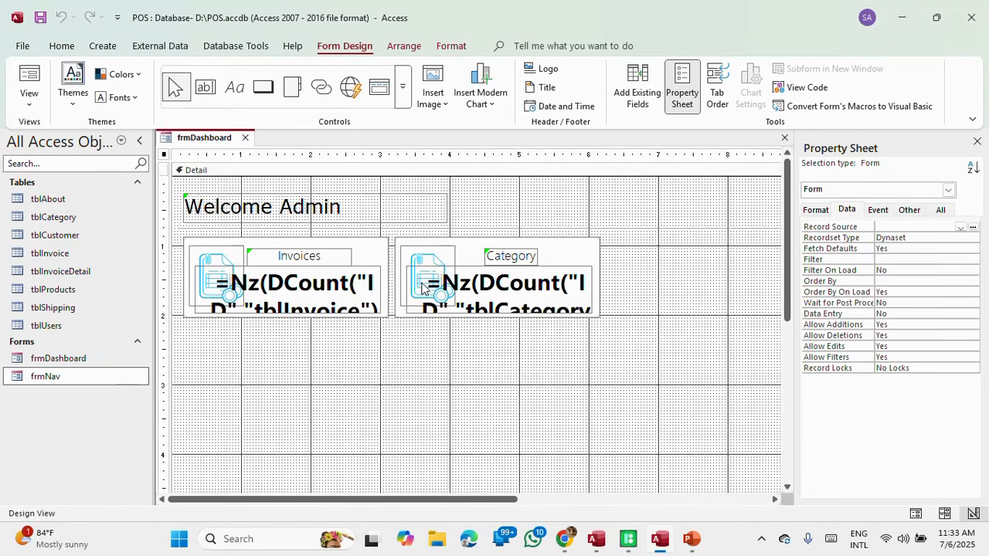
Step: Select the Category card's image and switch to the Icons8 icon app to search for "diversity"
{"action": "left_click", "coordinate": [422, 270]}
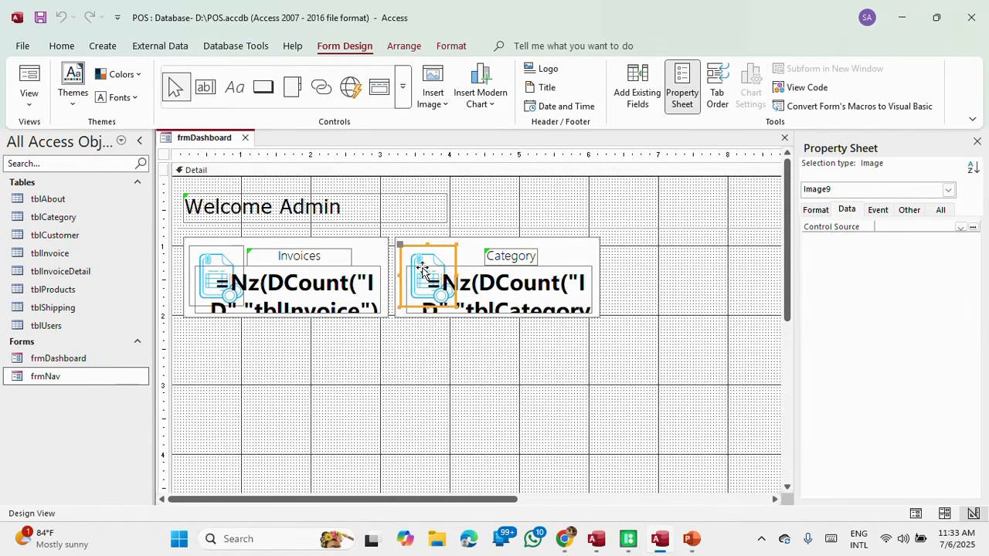
{"action": "left_click", "coordinate": [626, 540]}
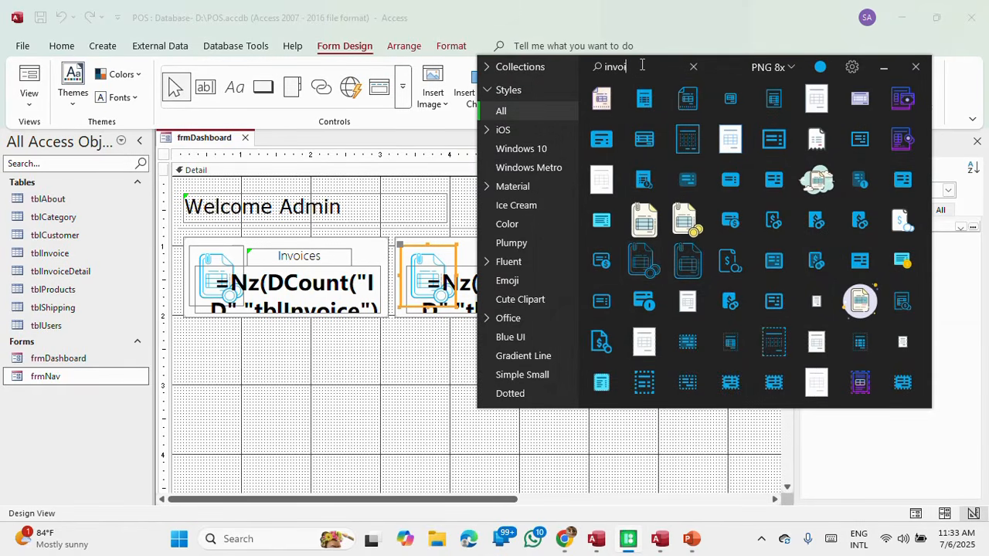
{"action": "key", "text": "BackSpace"}
{"action": "key", "text": "BackSpace"}
{"action": "type", "text": "di"}
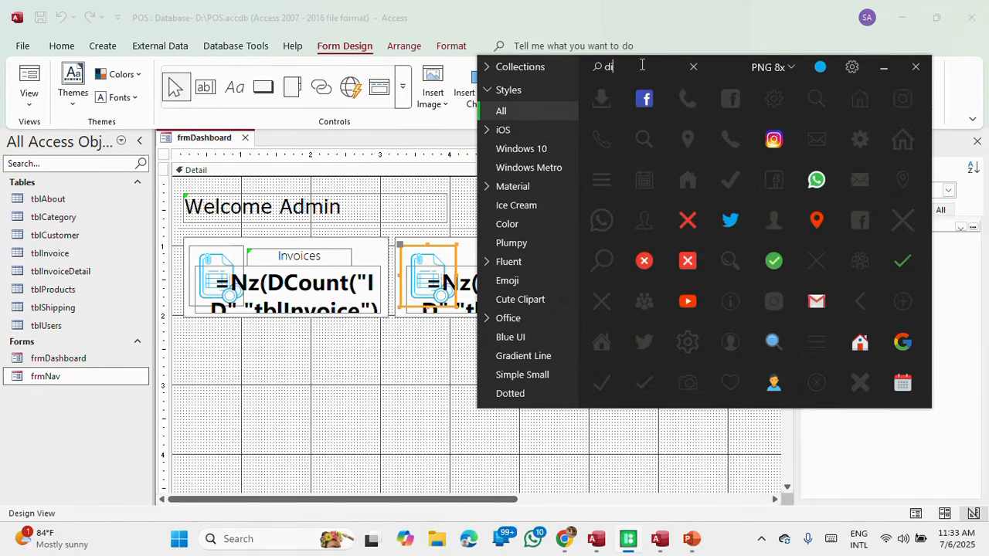
{"action": "type", "text": "v"}
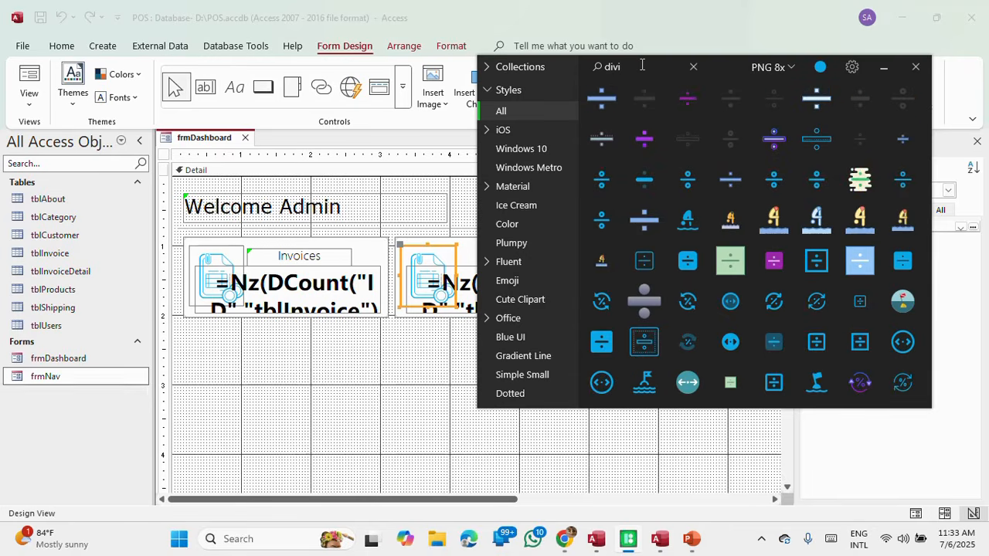
{"action": "type", "text": "ersity"}
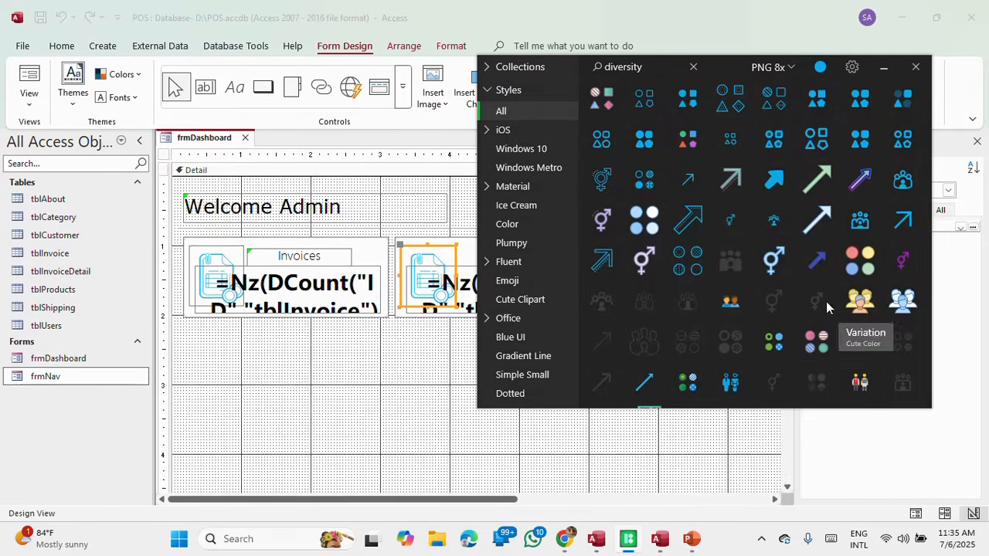
Step: Set the icon colour to blue, #FF0D18EF
{"action": "left_click", "coordinate": [822, 68]}
{"action": "left_click", "coordinate": [881, 247]}
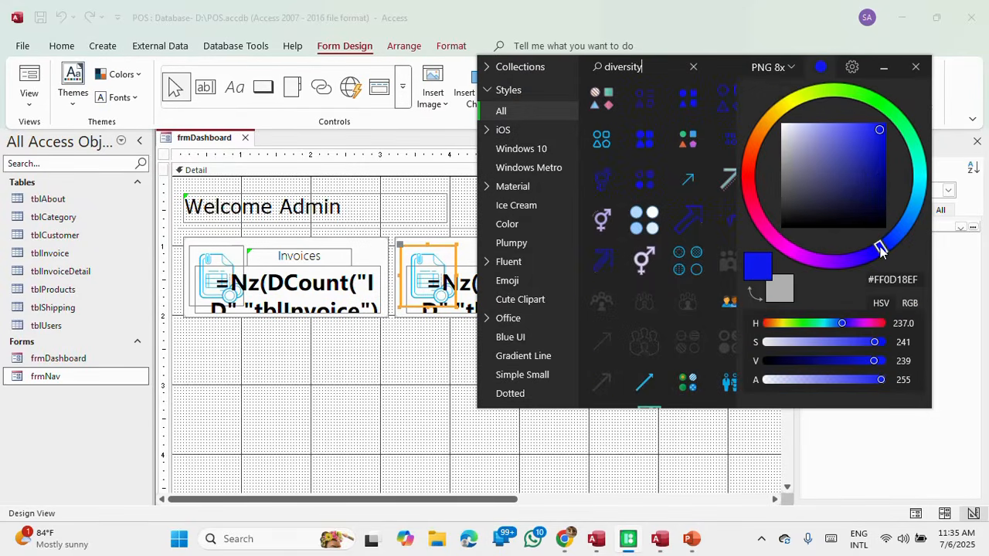
{"action": "left_click", "coordinate": [729, 99]}
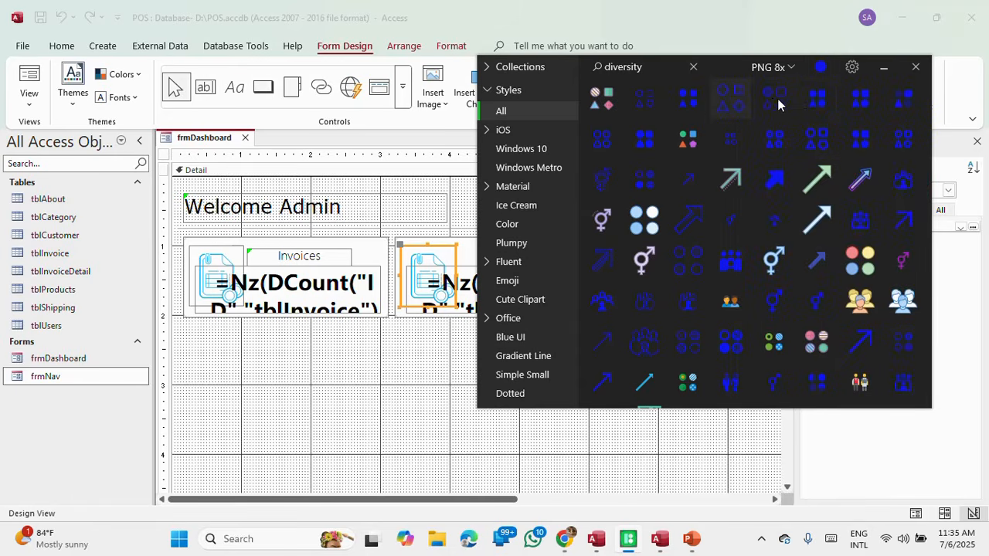
Step: Save the outlined four-shape diversity icon with the striped circle as diversity_.png in D:\pos, without replacing diversity_512px.png
{"action": "right_click", "coordinate": [774, 100]}
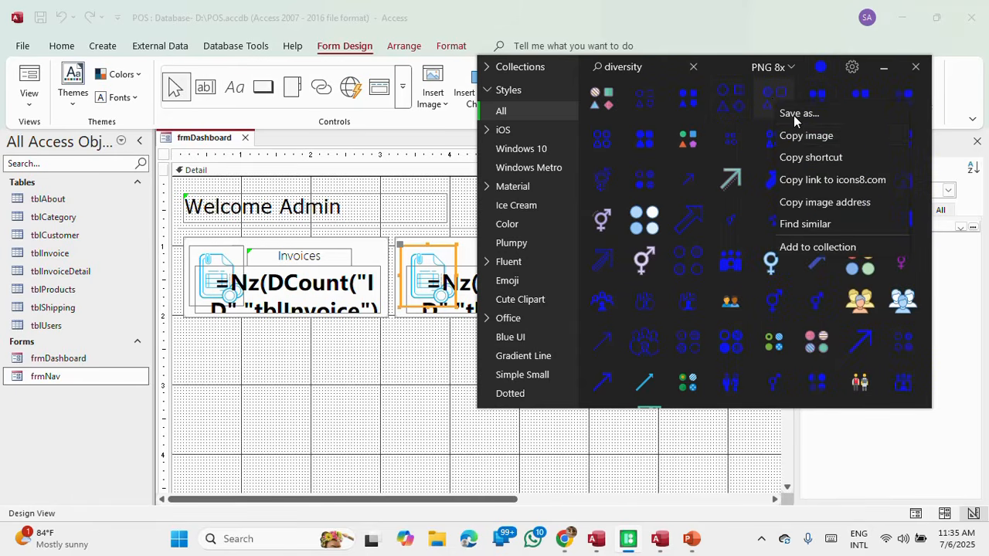
{"action": "left_click", "coordinate": [795, 116]}
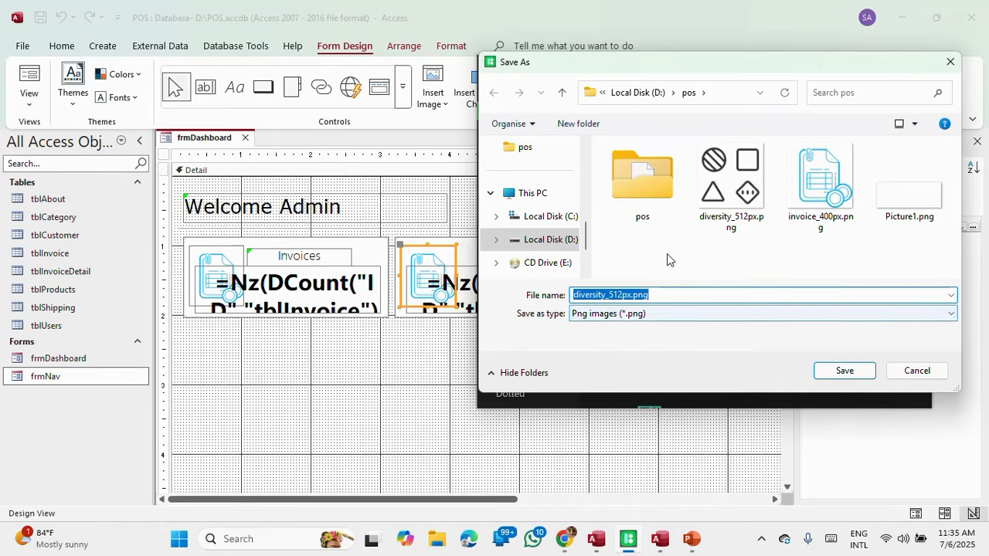
{"action": "left_click", "coordinate": [844, 372]}
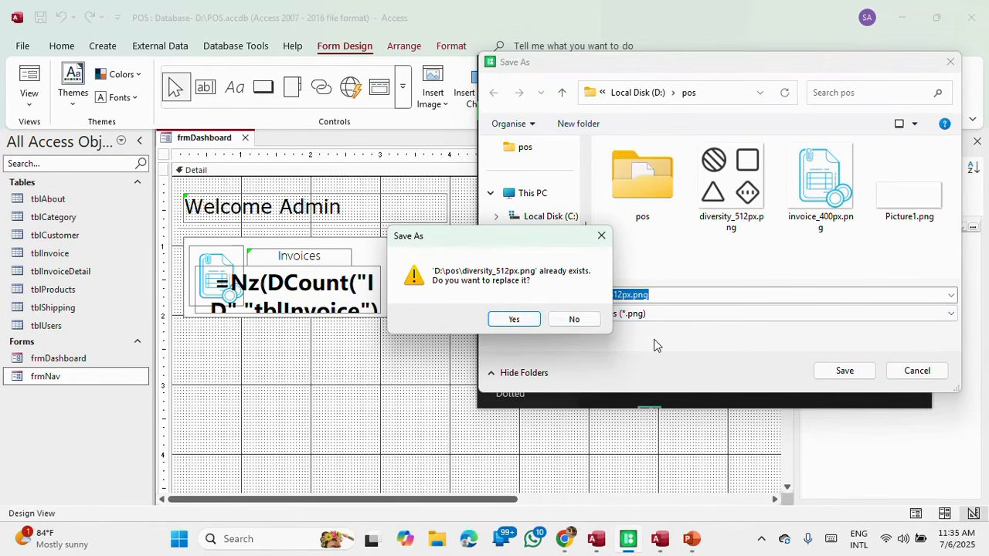
{"action": "left_click", "coordinate": [681, 294]}
{"action": "left_click", "coordinate": [574, 319]}
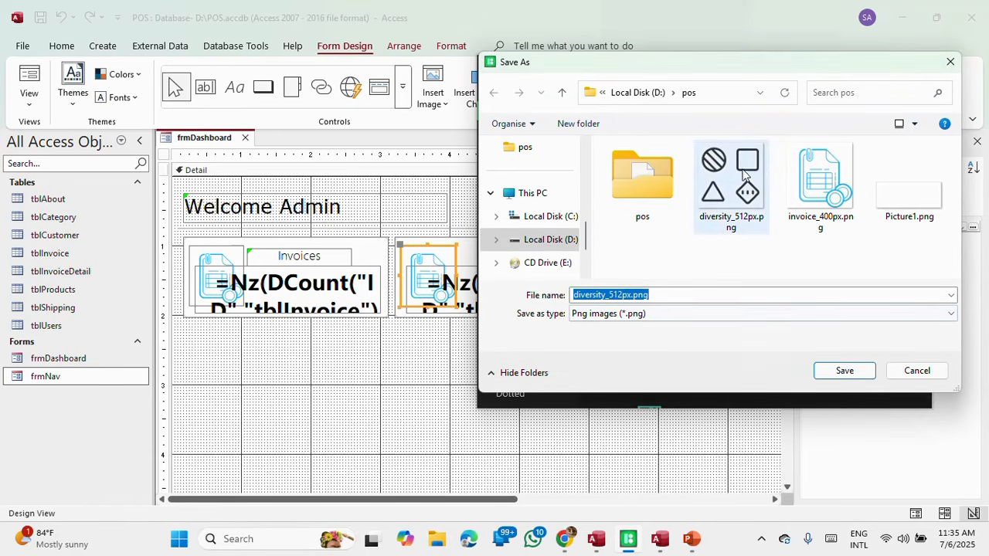
{"action": "left_click", "coordinate": [627, 295]}
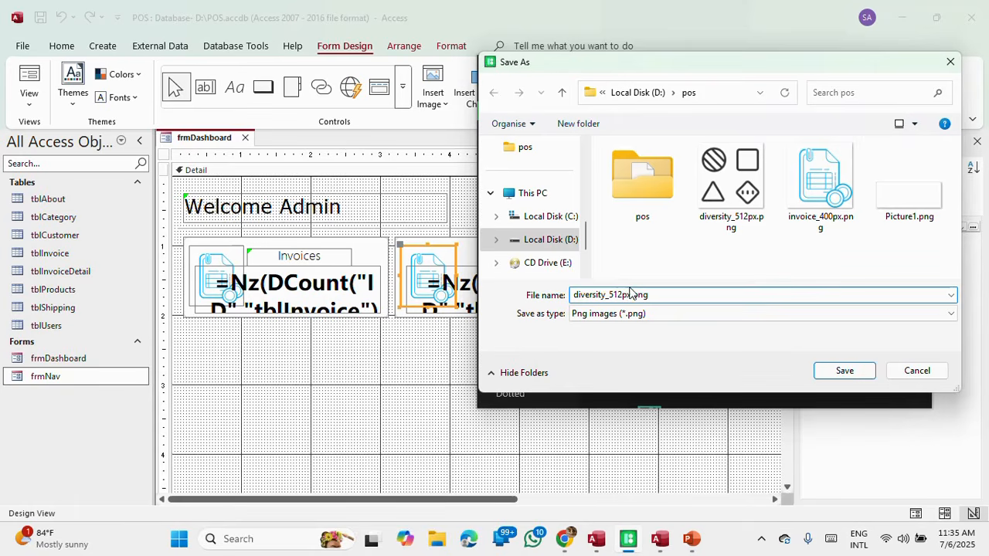
{"action": "key", "text": "BackSpace"}
{"action": "key", "text": "BackSpace"}
{"action": "key", "text": "BackSpace"}
{"action": "key", "text": "BackSpace"}
{"action": "key", "text": "BackSpace"}
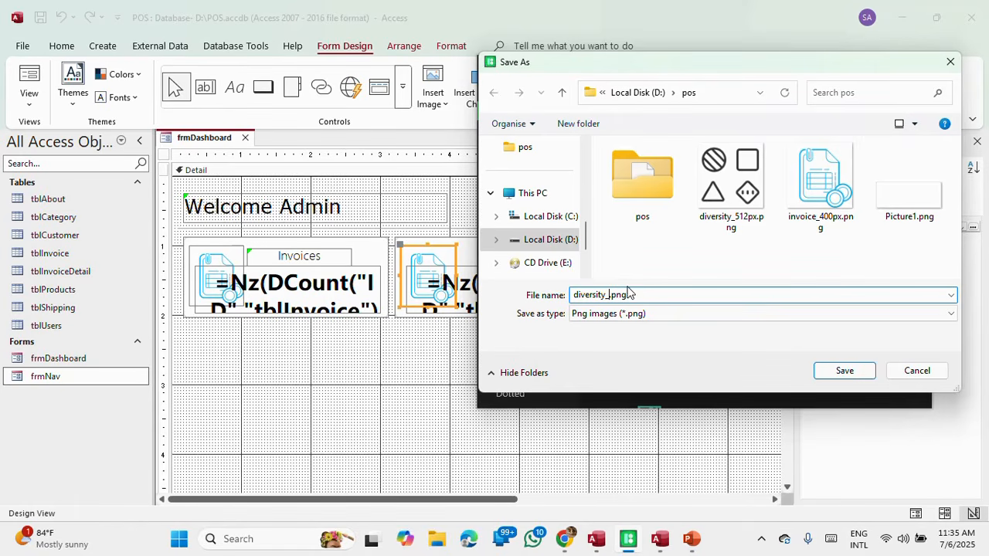
{"action": "left_click", "coordinate": [855, 375]}
Step: Back in Access, set the Picture property of the Category card's image to diversity_.png
{"action": "left_click", "coordinate": [636, 27]}
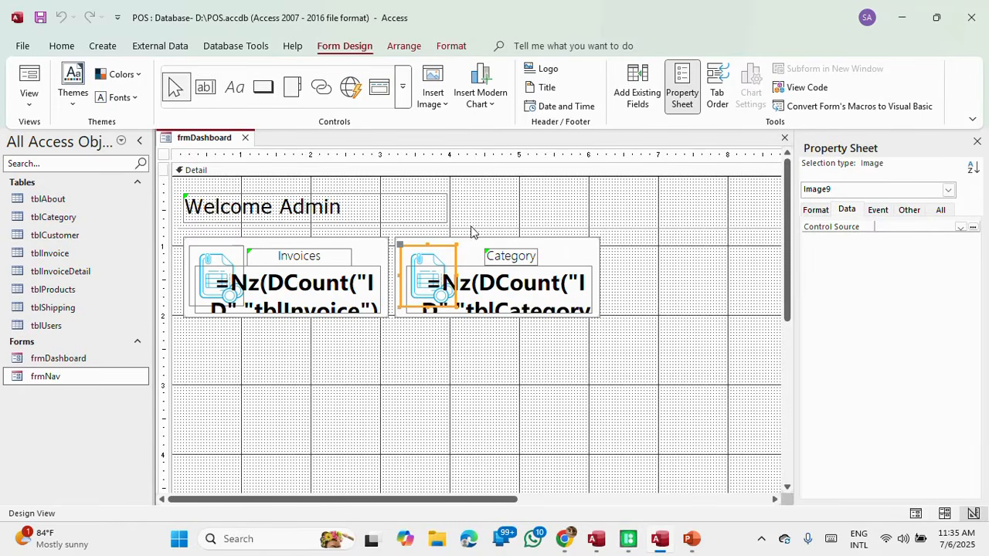
{"action": "left_click", "coordinate": [877, 210]}
{"action": "left_click", "coordinate": [815, 209]}
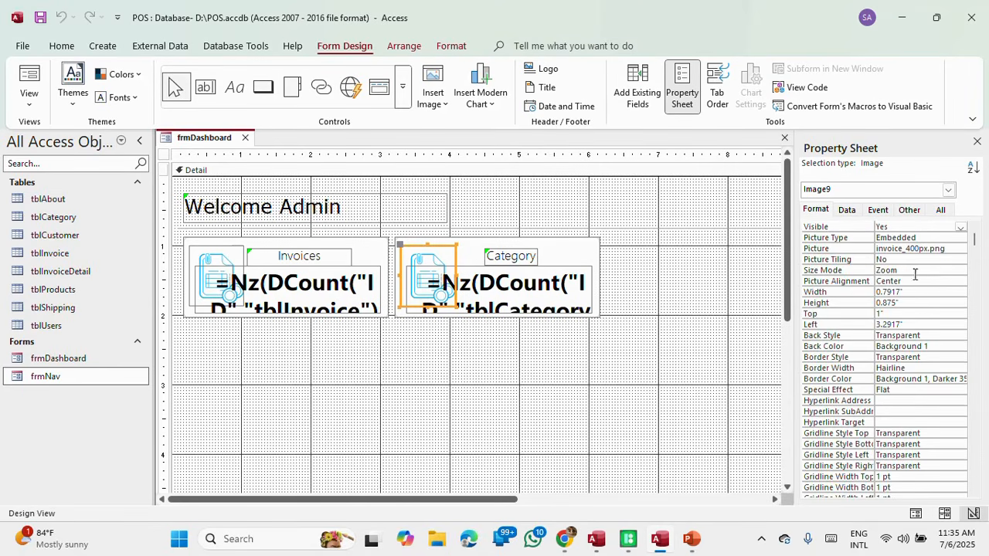
{"action": "left_click", "coordinate": [949, 250]}
{"action": "left_click", "coordinate": [960, 248]}
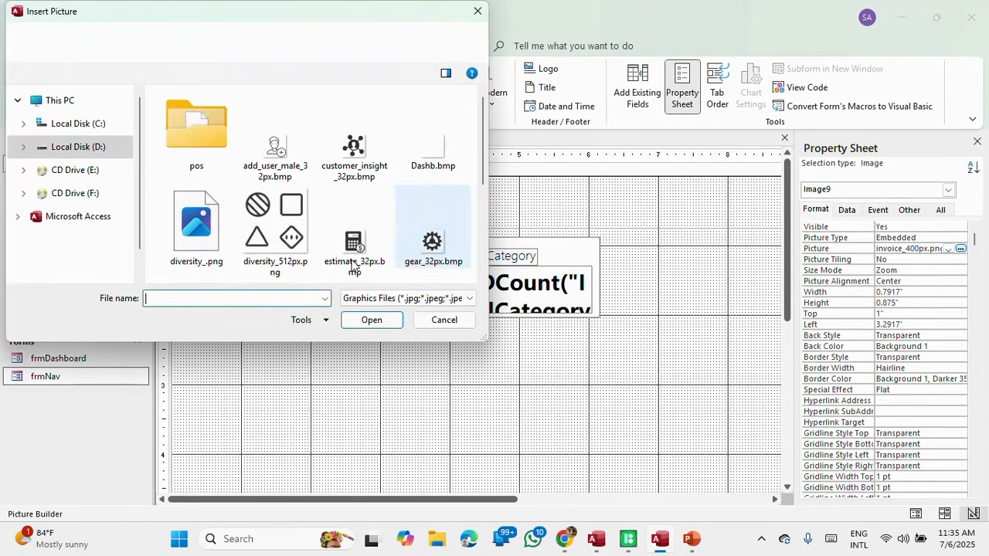
{"action": "left_click", "coordinate": [195, 224]}
{"action": "left_click", "coordinate": [374, 321]}
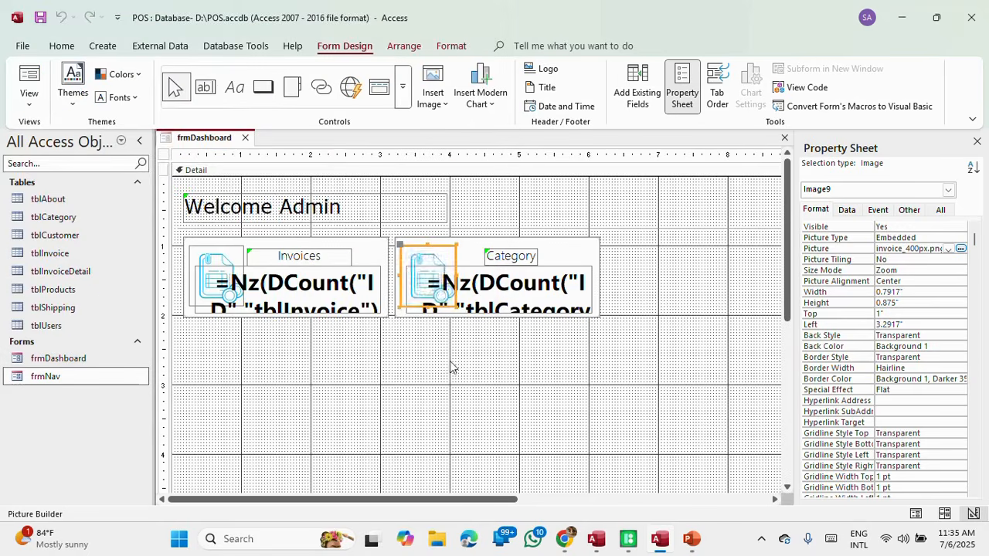
{"action": "left_click", "coordinate": [532, 380]}
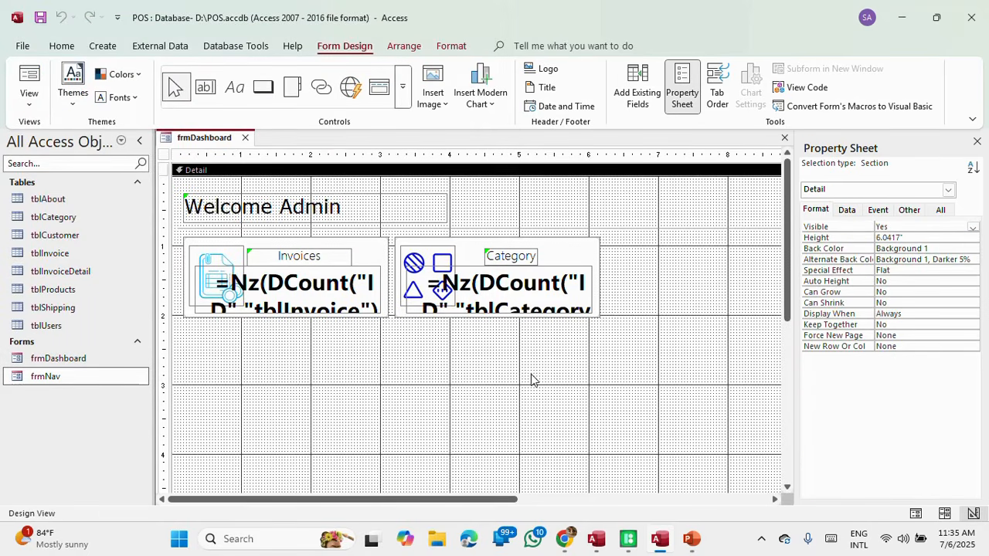
Step: Save frmDashboard and check the Category card's new icon in Form View
{"action": "right_click", "coordinate": [207, 138]}
{"action": "left_click", "coordinate": [217, 149]}
{"action": "left_click", "coordinate": [30, 78]}
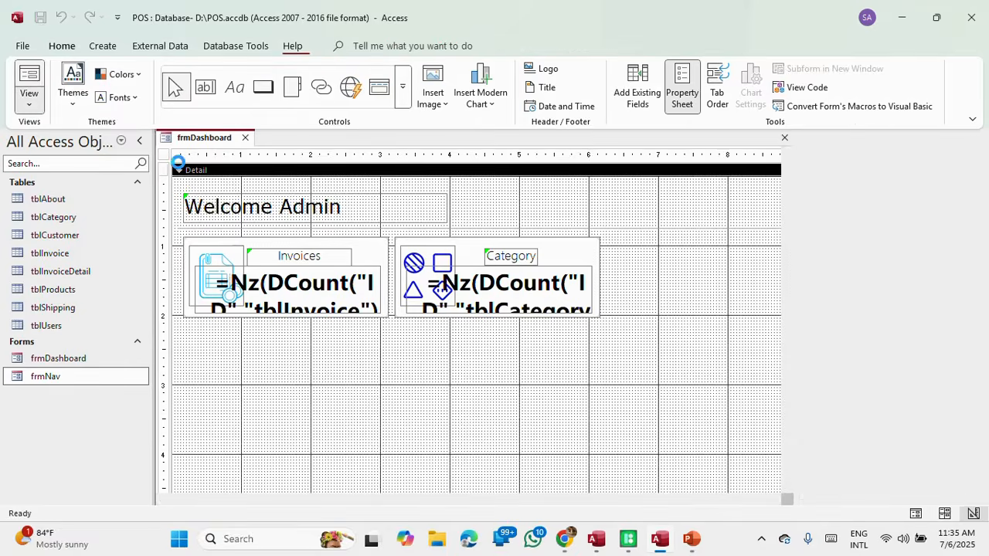
{"action": "left_click_drag", "start_coordinate": [428, 161], "coordinate": [393, 63]}
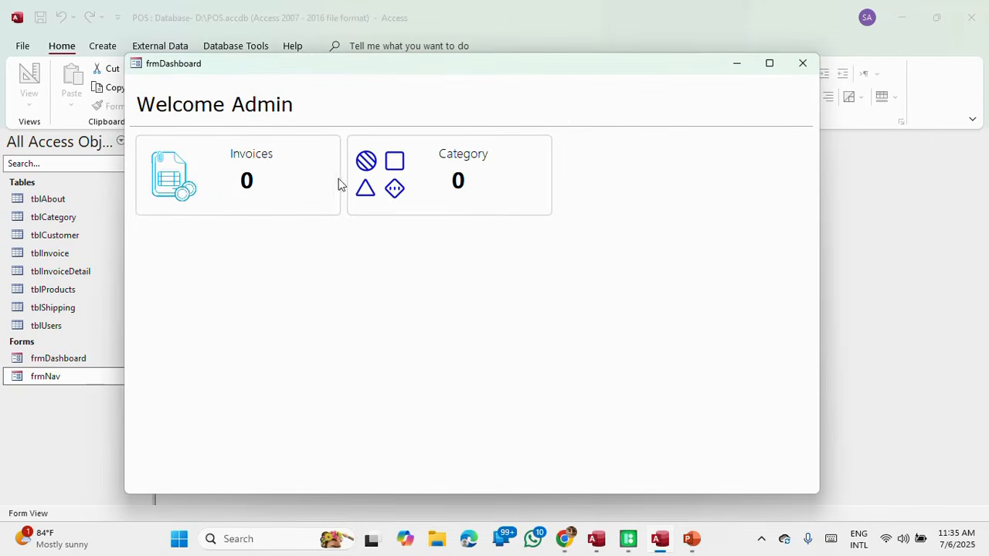
Step: In the Design View of frmDashboard, duplicate the whole Category card and place the copy immediately to its right in the same row
{"action": "right_click", "coordinate": [498, 68]}
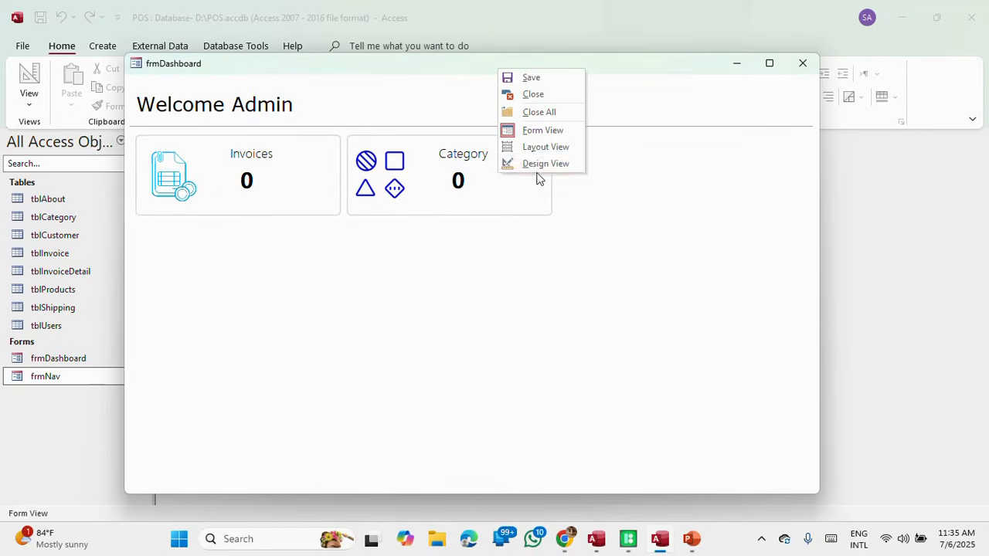
{"action": "left_click", "coordinate": [541, 163]}
{"action": "left_click_drag", "start_coordinate": [646, 356], "coordinate": [430, 239]}
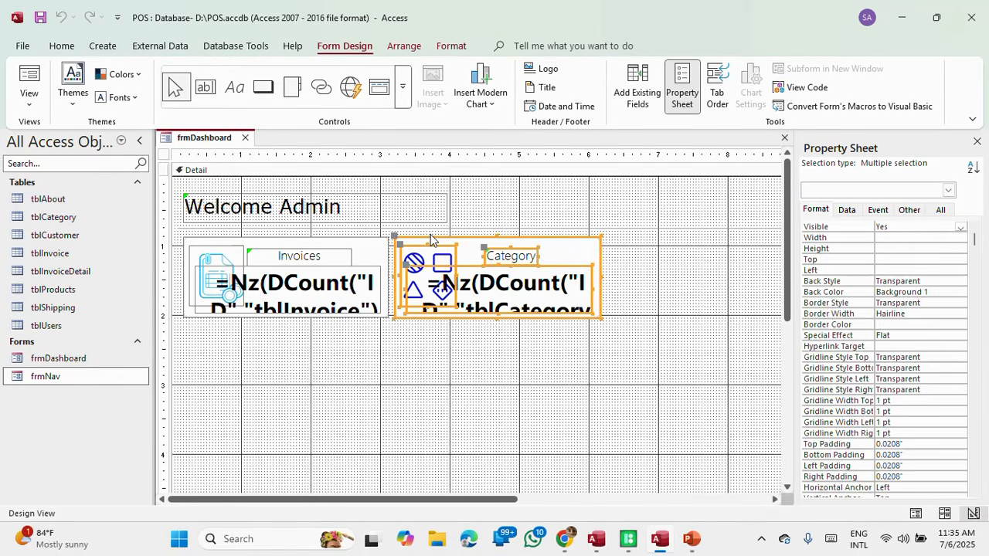
{"action": "key", "text": "ctrl+v"}
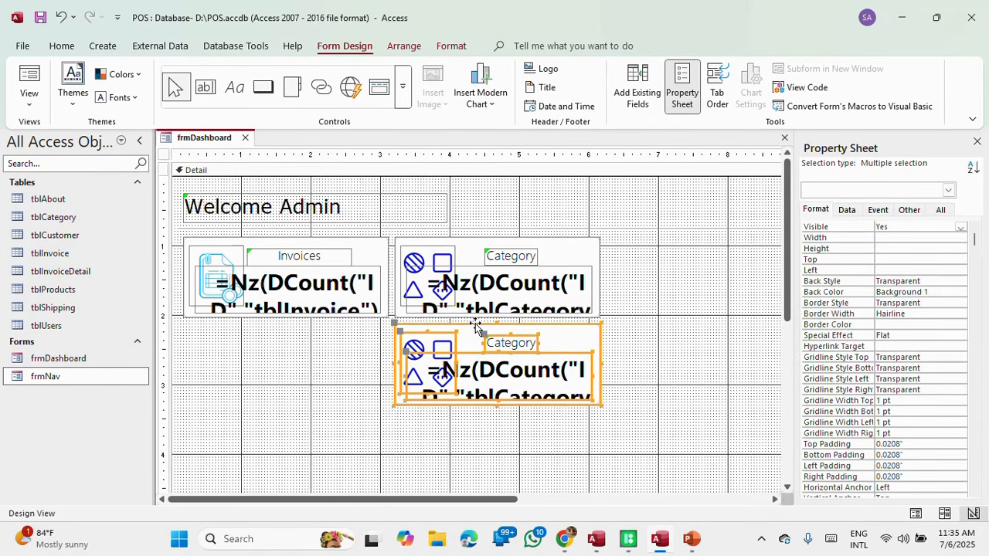
{"action": "left_click_drag", "start_coordinate": [477, 325], "coordinate": [674, 239]}
{"action": "left_click_drag", "start_coordinate": [435, 499], "coordinate": [648, 495]}
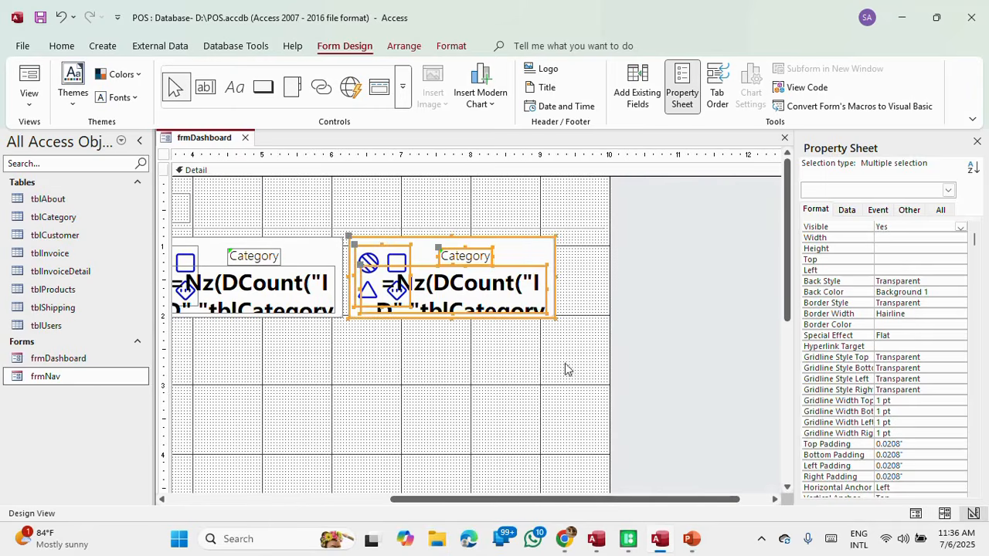
{"action": "left_click", "coordinate": [551, 397]}
Step: Change the title label of the copied card to Products
{"action": "left_click", "coordinate": [486, 256]}
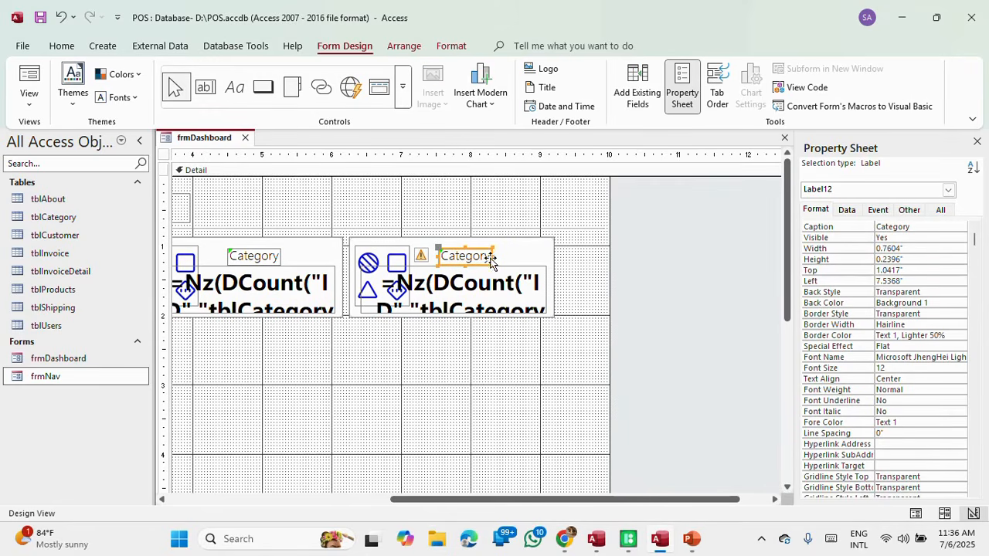
{"action": "left_click_drag", "start_coordinate": [491, 255], "coordinate": [436, 253]}
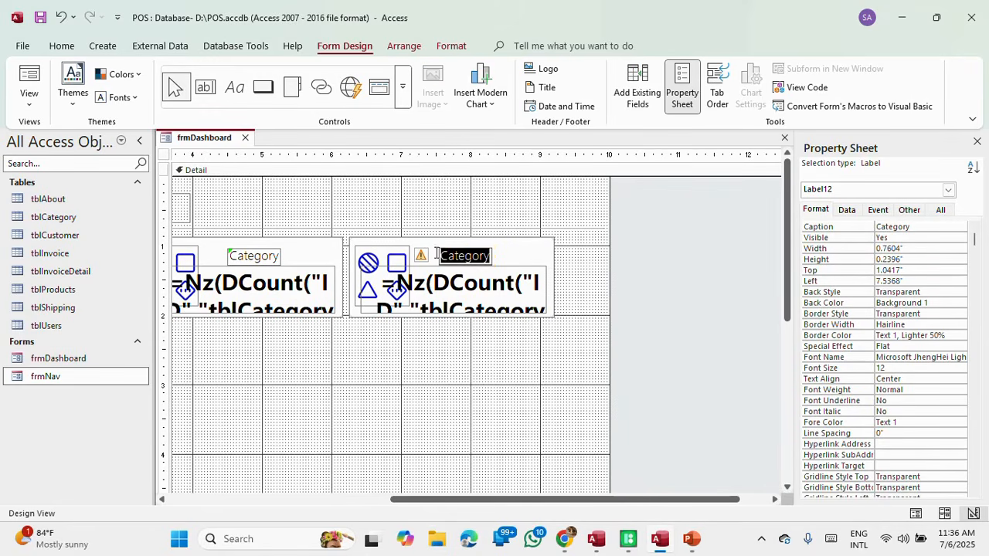
{"action": "type", "text": "Pro"}
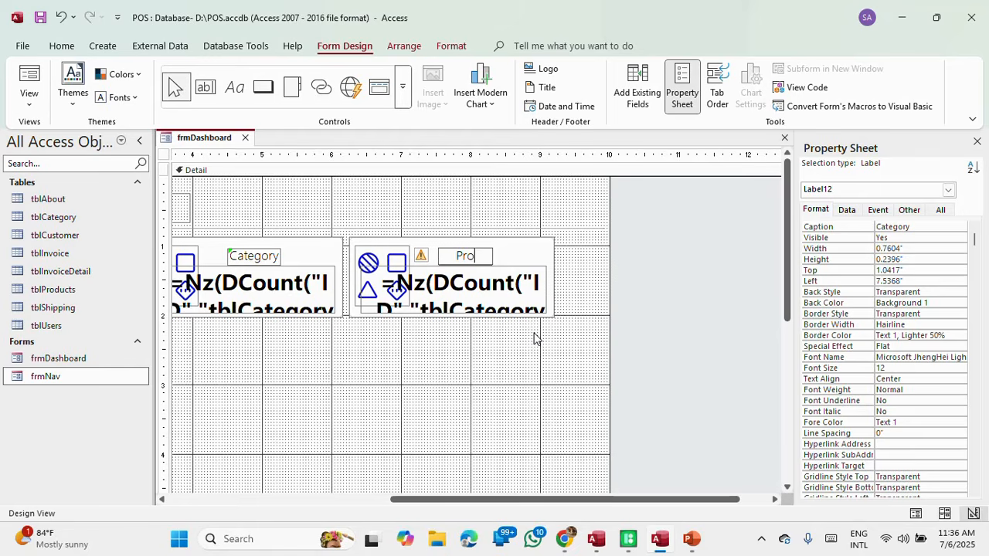
{"action": "type", "text": "ducts"}
{"action": "left_click", "coordinate": [495, 360]}
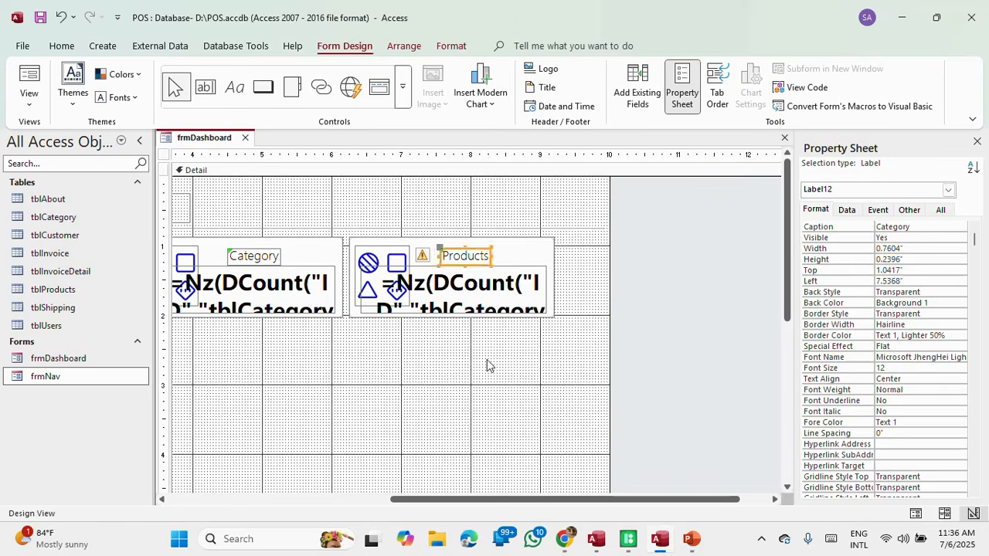
Step: Set the Control Source of the Products card's count text box to =Nz(DCount("ID","tblProducts"),0) and recheck the expression
{"action": "left_click", "coordinate": [503, 294]}
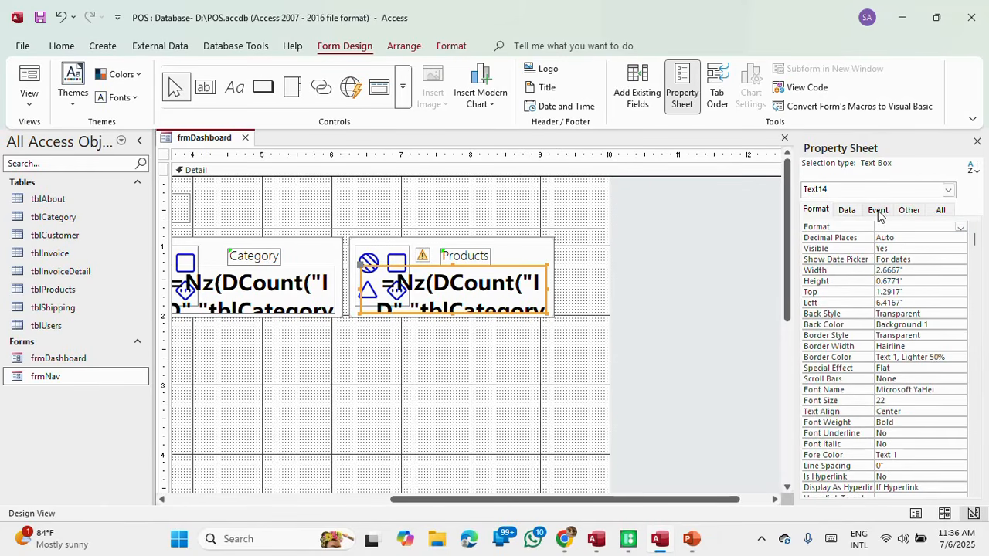
{"action": "left_click", "coordinate": [849, 213]}
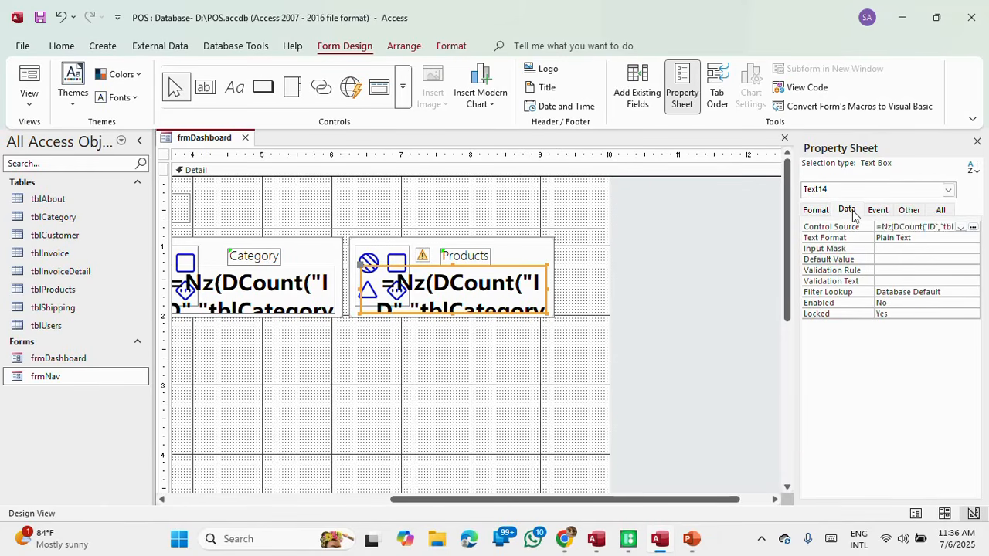
{"action": "left_click", "coordinate": [972, 227]}
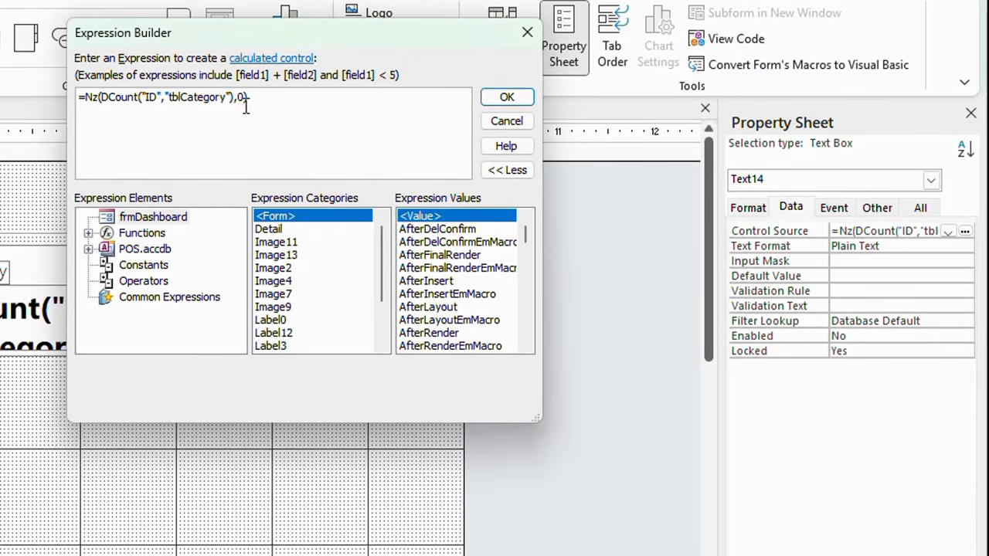
{"action": "left_click_drag", "start_coordinate": [228, 102], "coordinate": [185, 102]}
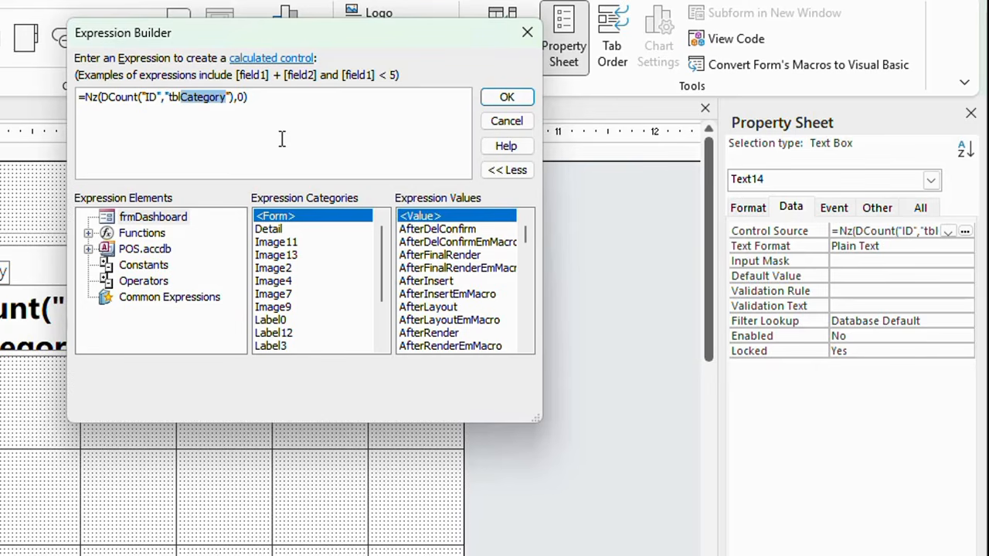
{"action": "type", "text": "Pro"}
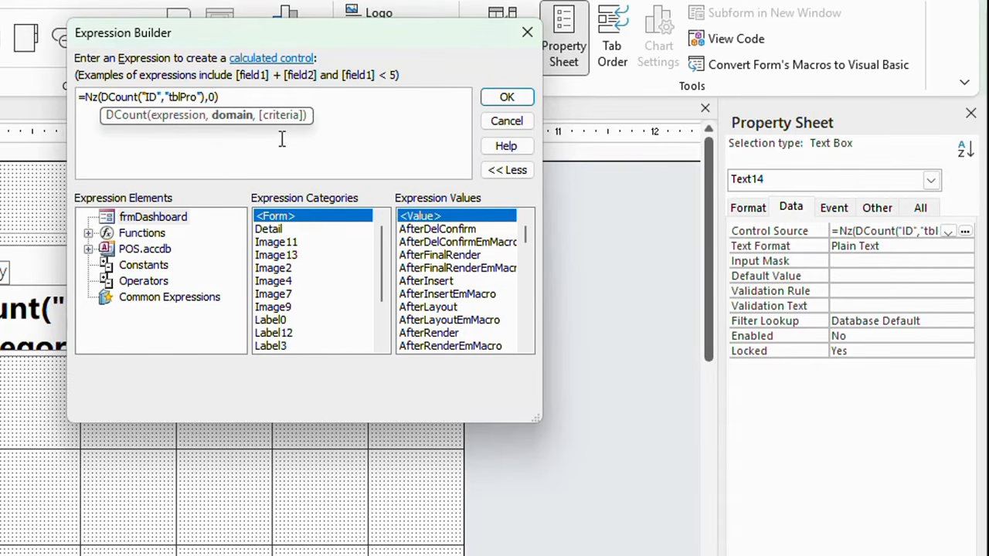
{"action": "type", "text": "ducts"}
{"action": "left_click", "coordinate": [510, 99]}
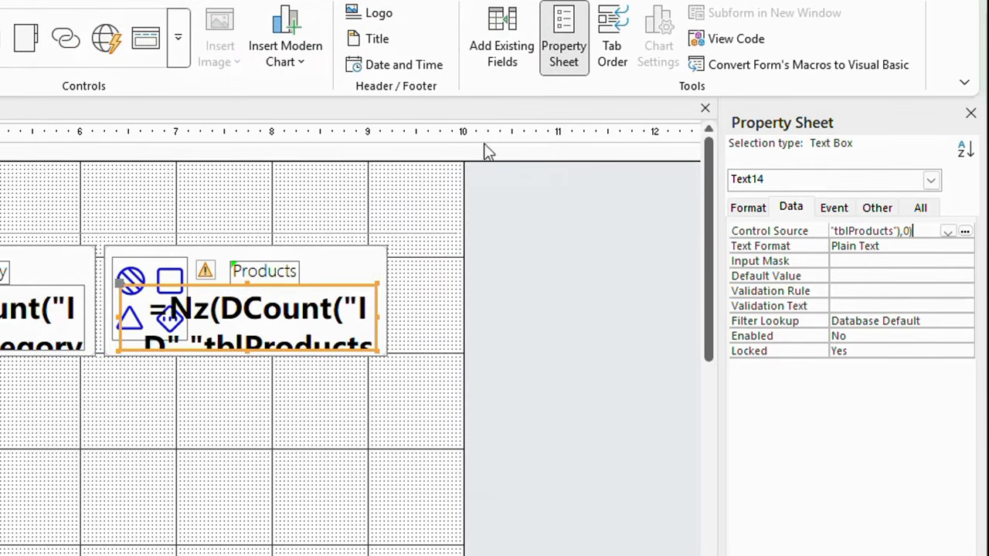
{"action": "left_click", "coordinate": [299, 431]}
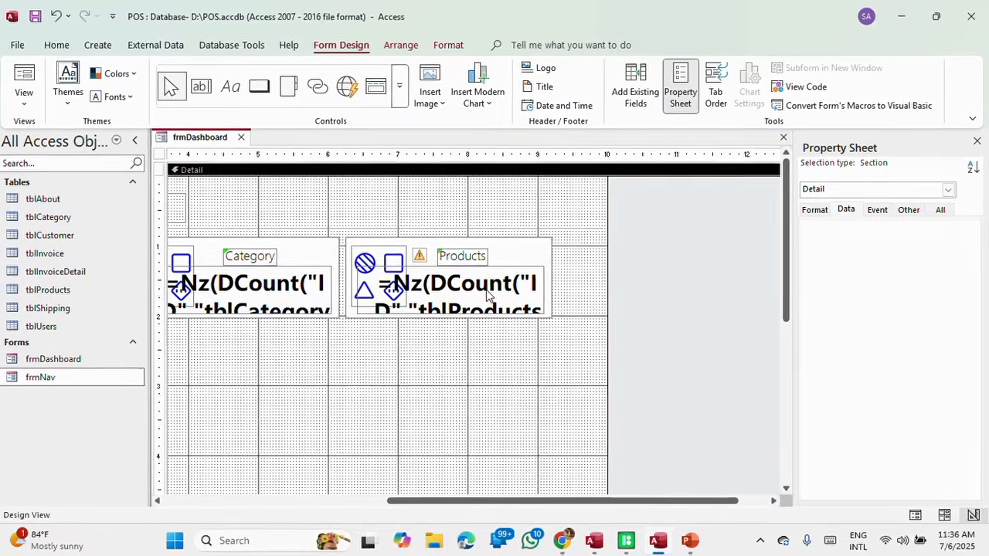
{"action": "left_click", "coordinate": [526, 299]}
{"action": "left_click", "coordinate": [972, 227]}
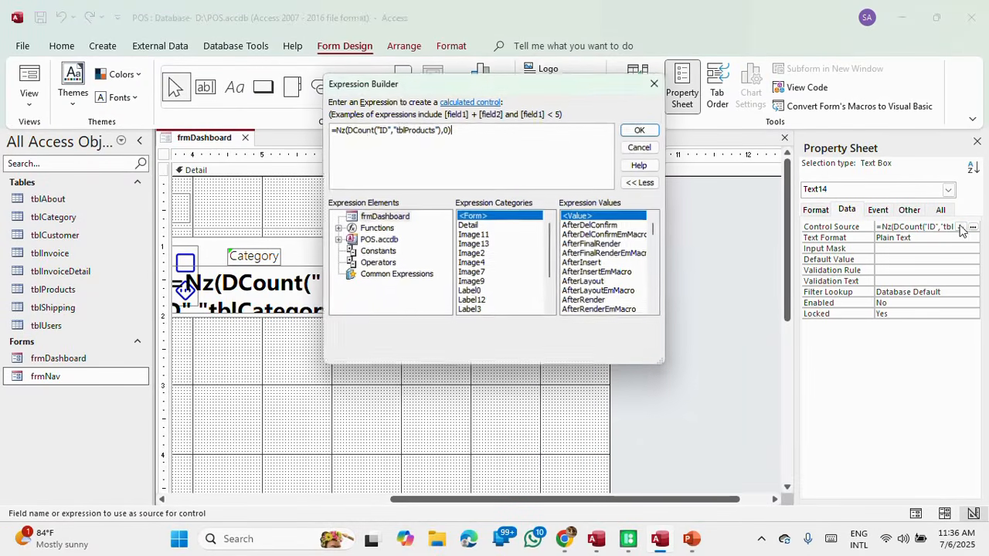
{"action": "left_click", "coordinate": [641, 130]}
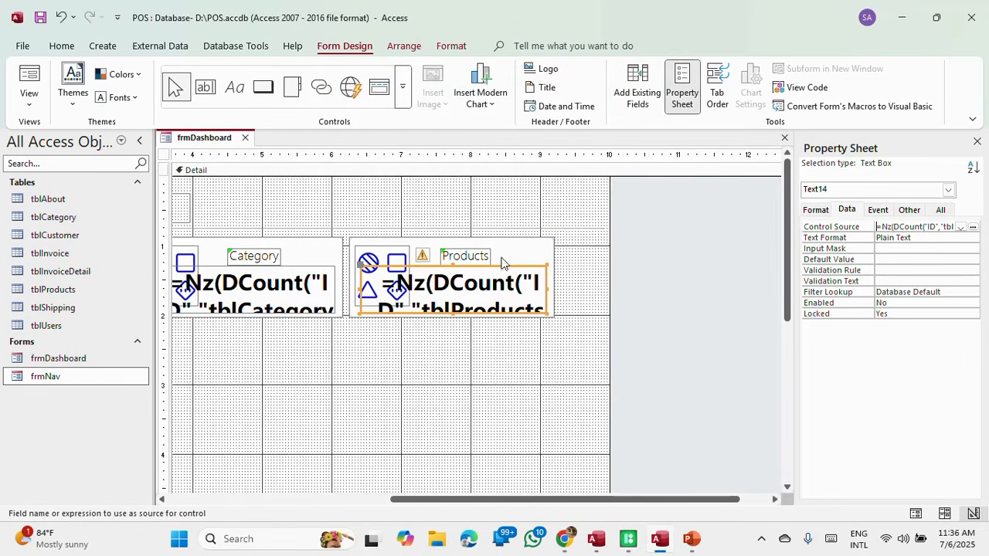
Step: Save the frmDashboard form, preview its cards in Form View, and return to Design View
{"action": "right_click", "coordinate": [211, 141]}
{"action": "left_click", "coordinate": [225, 149]}
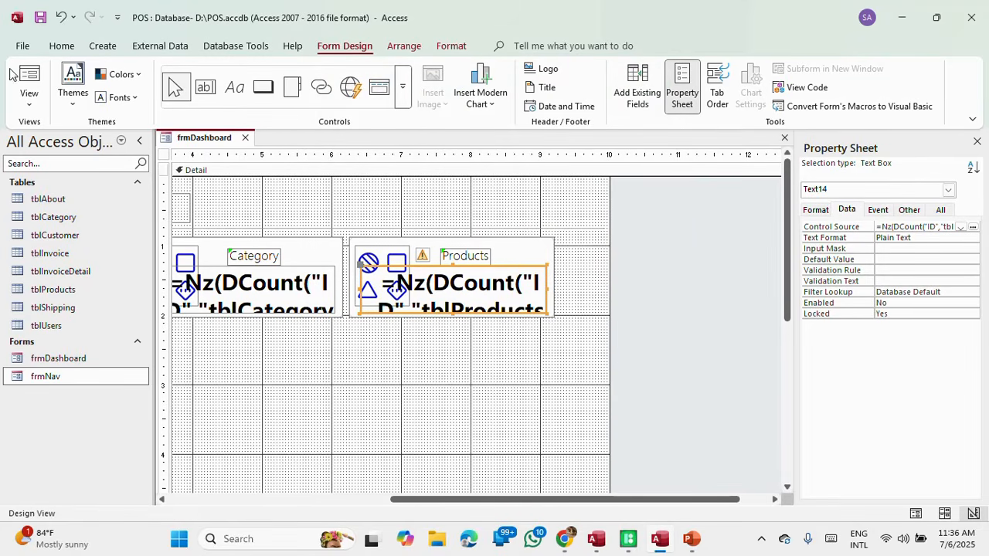
{"action": "left_click", "coordinate": [27, 76]}
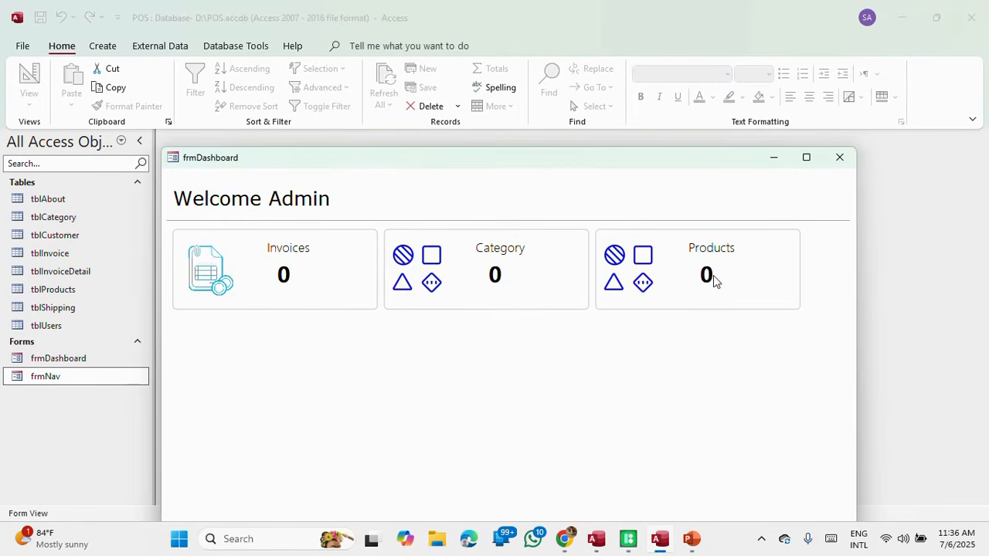
{"action": "left_click_drag", "start_coordinate": [669, 158], "coordinate": [621, 58]}
{"action": "right_click", "coordinate": [621, 59]}
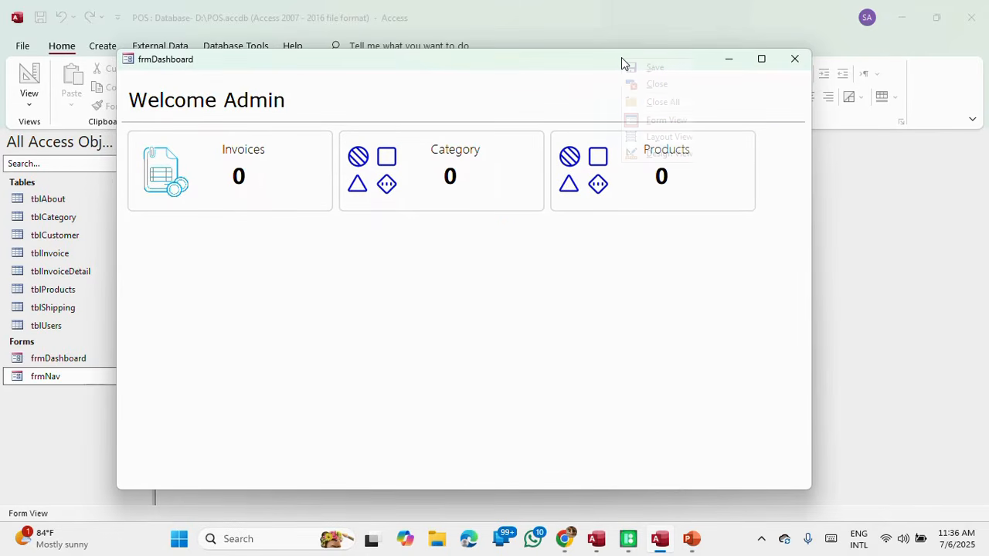
{"action": "left_click", "coordinate": [653, 153]}
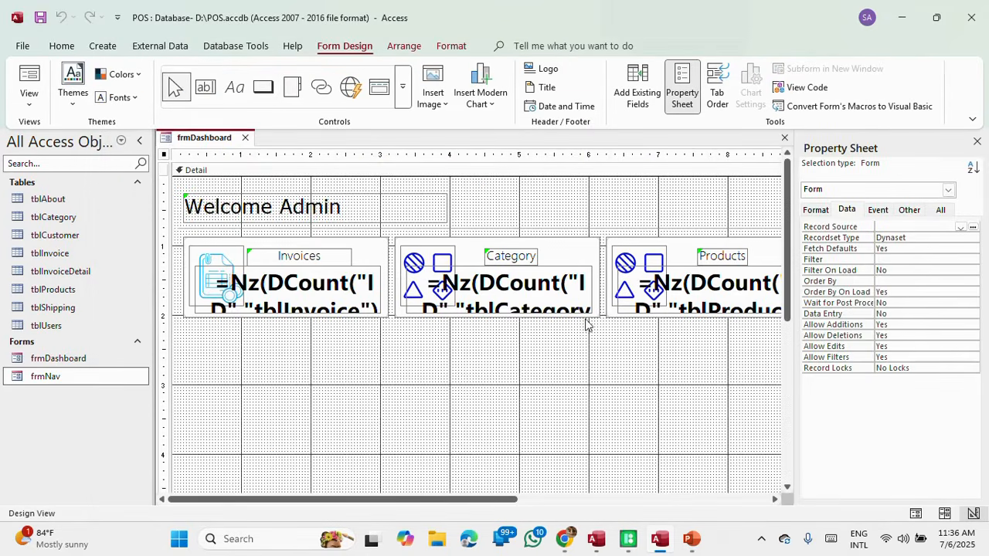
Step: Switch to the icon library app and search for "product" icons, browsing the Dotted style
{"action": "left_click_drag", "start_coordinate": [446, 502], "coordinate": [640, 474]}
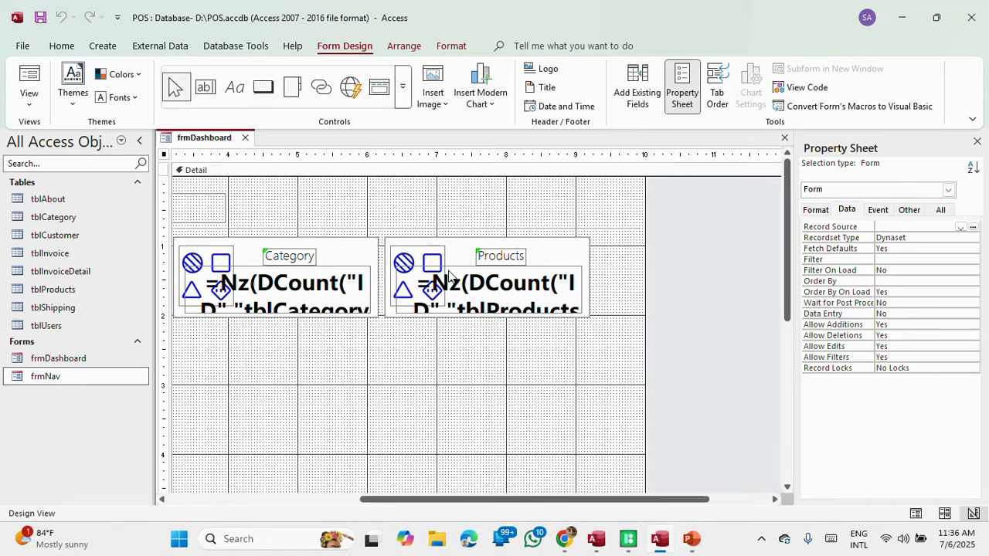
{"action": "left_click", "coordinate": [634, 544]}
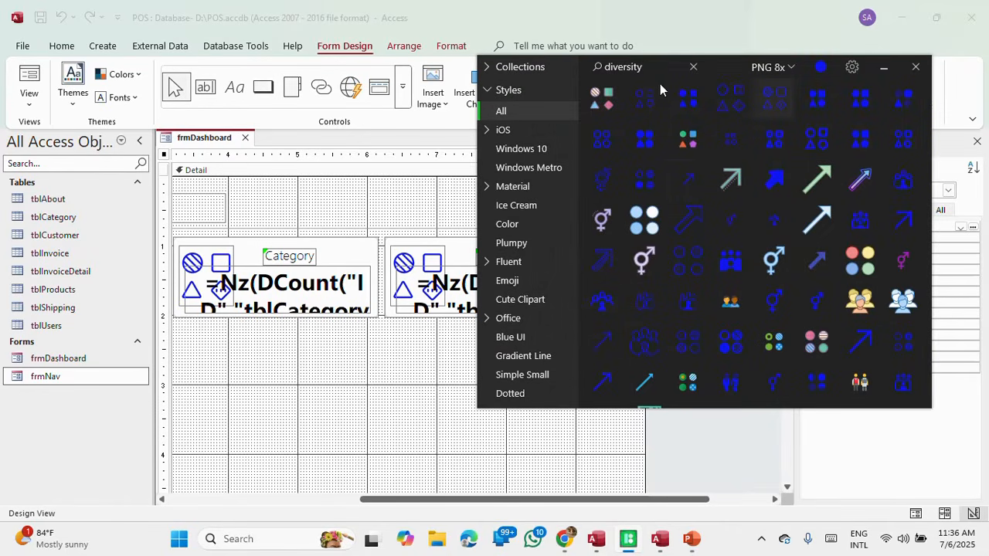
{"action": "double_click", "coordinate": [632, 67]}
{"action": "type", "text": "product"}
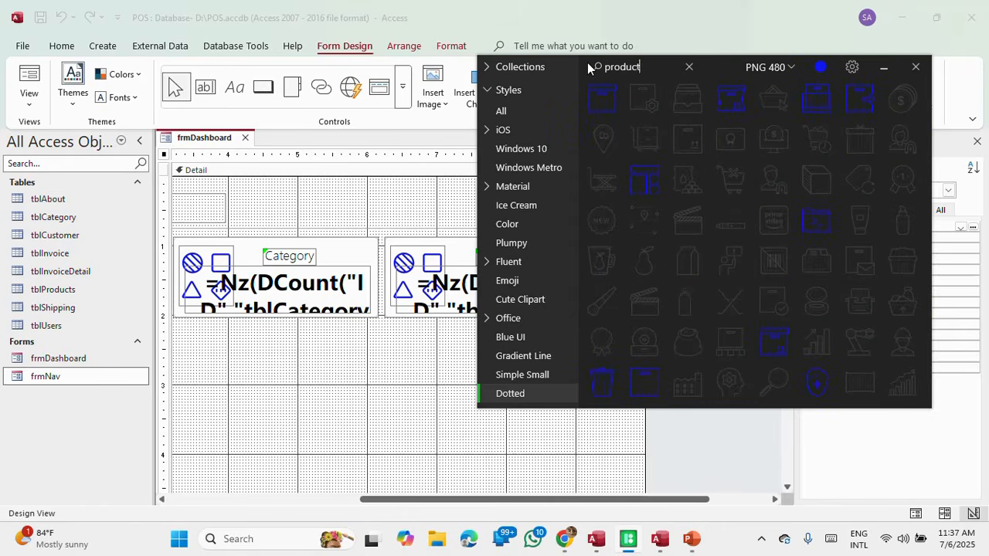
{"action": "scroll", "coordinate": [700, 173], "scroll_direction": "down", "scroll_amount": 4}
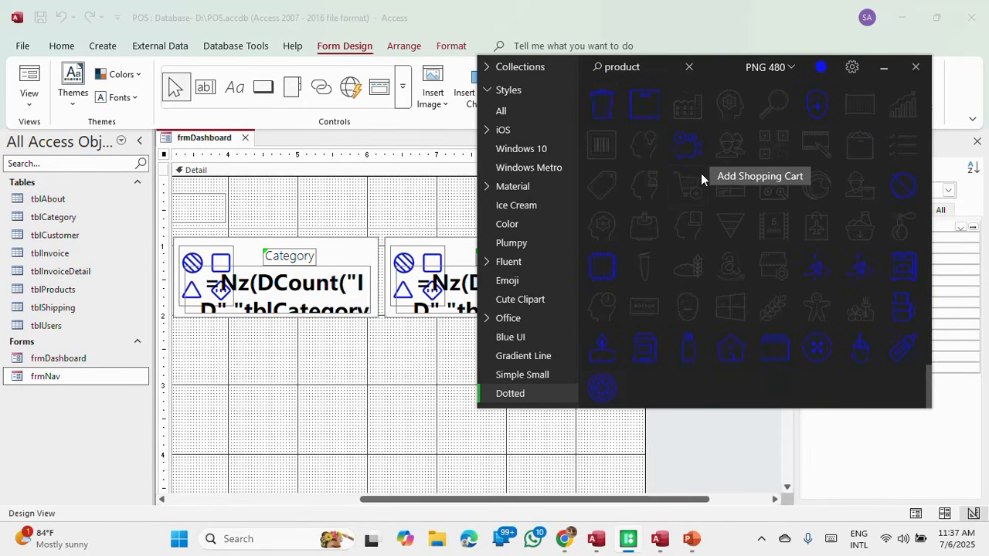
{"action": "scroll", "coordinate": [698, 182], "scroll_direction": "up", "scroll_amount": 4}
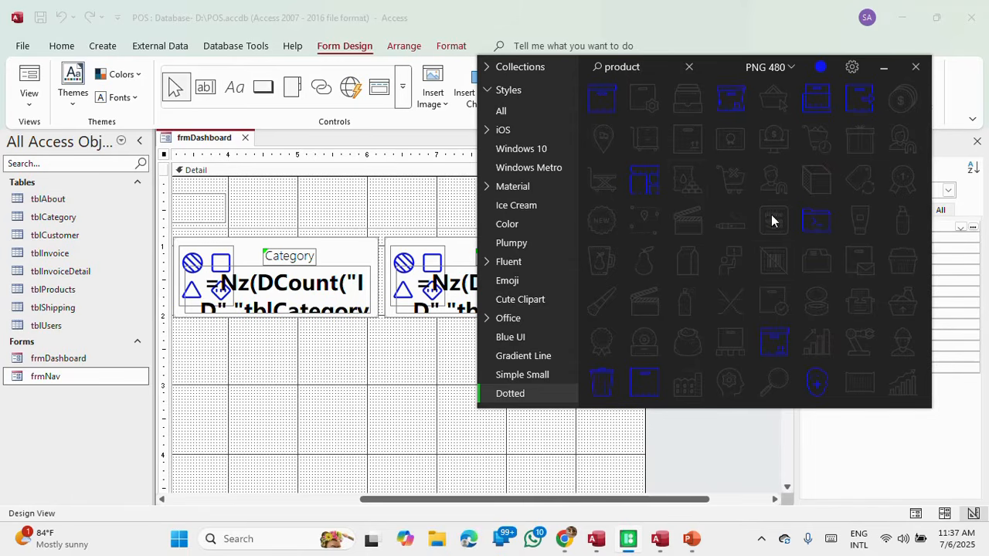
{"action": "scroll", "coordinate": [762, 217], "scroll_direction": "down", "scroll_amount": 3}
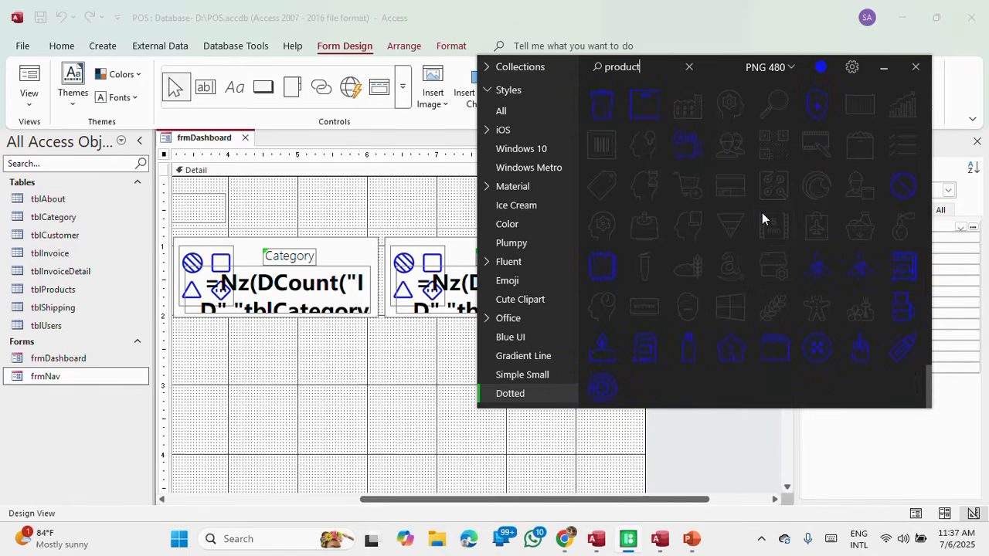
{"action": "scroll", "coordinate": [762, 213], "scroll_direction": "up", "scroll_amount": 5}
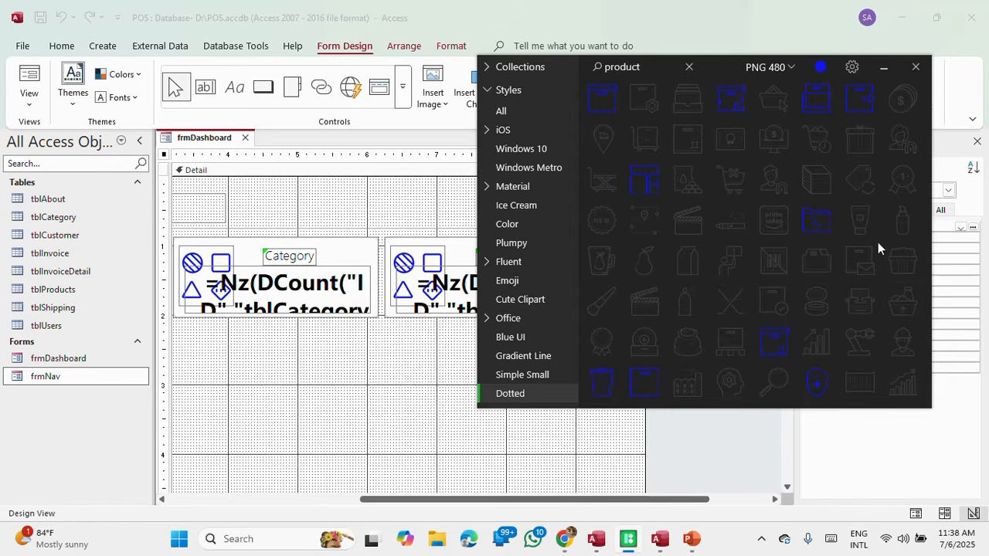
Step: Set the icon colour to the bright green #FF25ED56
{"action": "double_click", "coordinate": [630, 66]}
{"action": "left_click", "coordinate": [819, 67]}
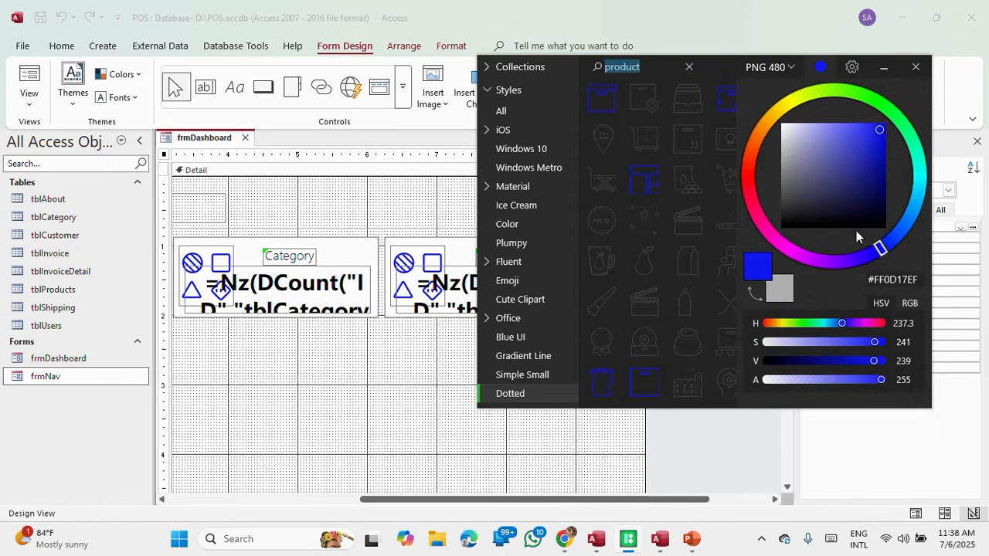
{"action": "mouse_move", "coordinate": [596, 542]}
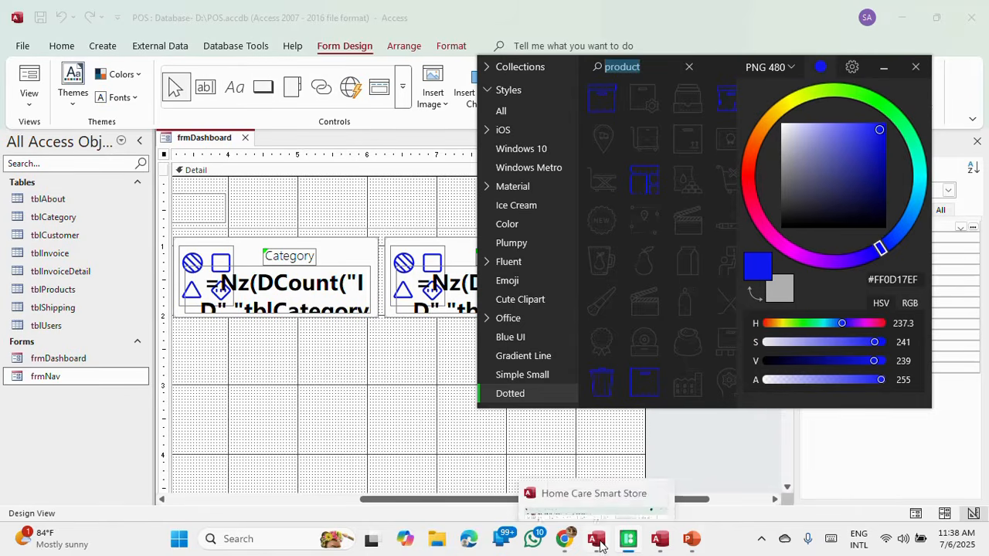
{"action": "mouse_move", "coordinate": [598, 483]}
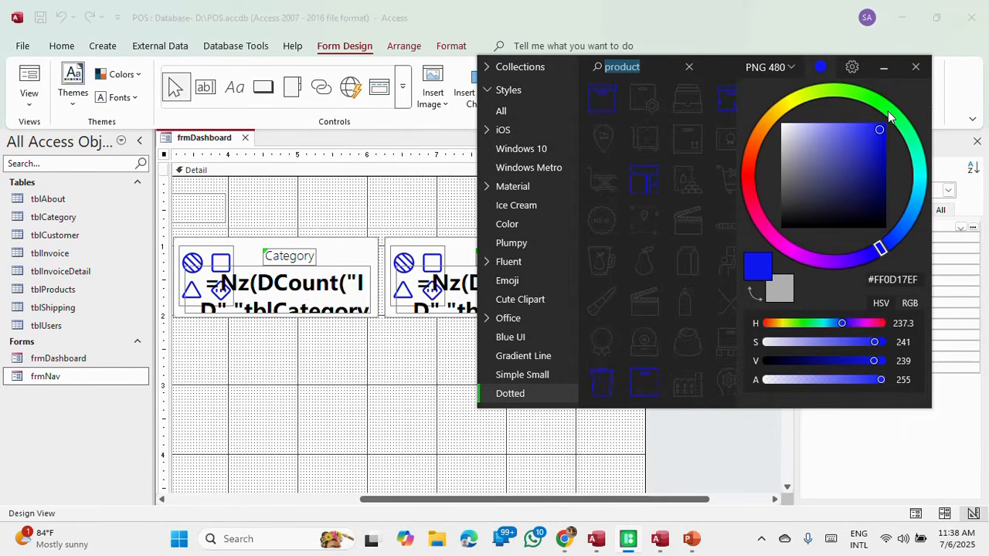
{"action": "left_click", "coordinate": [879, 104]}
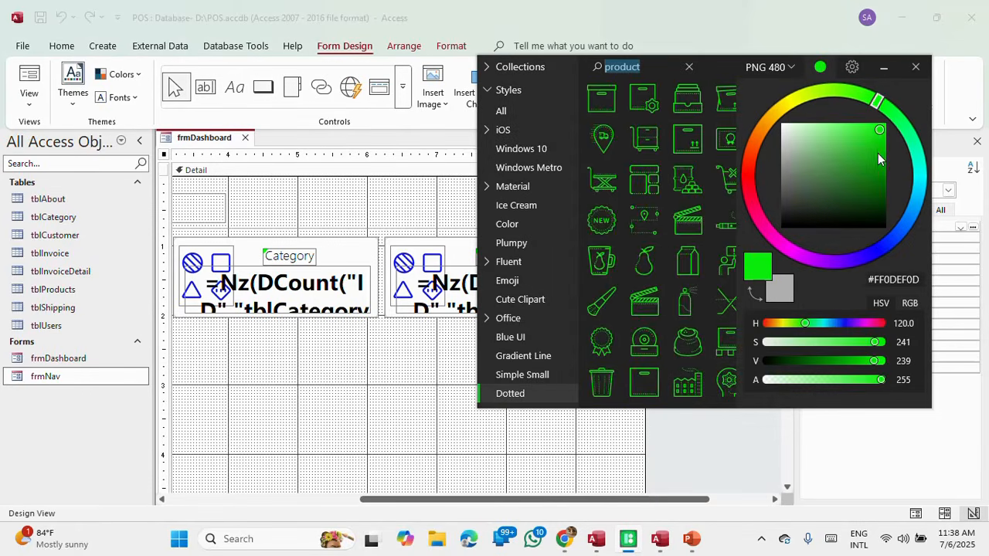
{"action": "left_click_drag", "start_coordinate": [882, 151], "coordinate": [895, 118]}
{"action": "left_click_drag", "start_coordinate": [880, 157], "coordinate": [869, 132]}
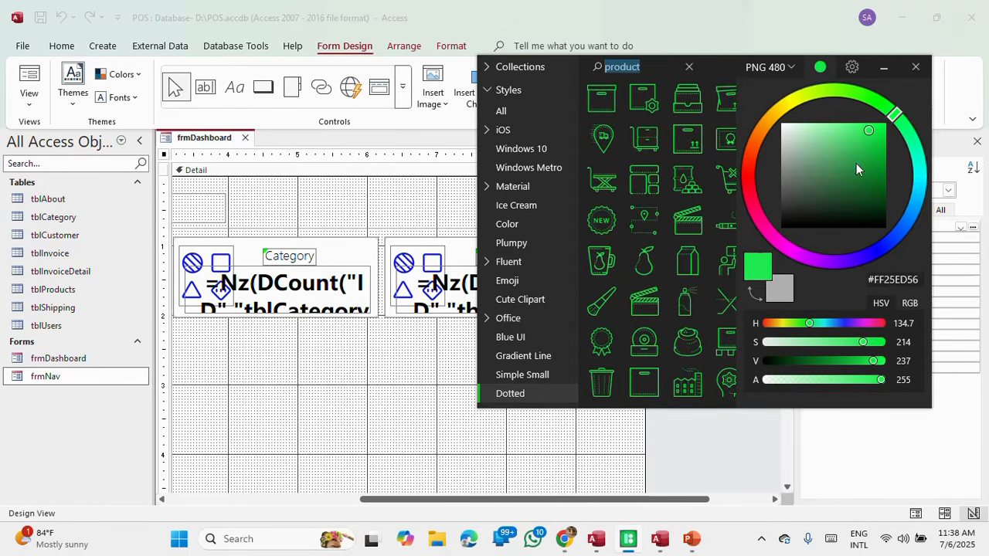
{"action": "left_click", "coordinate": [820, 67]}
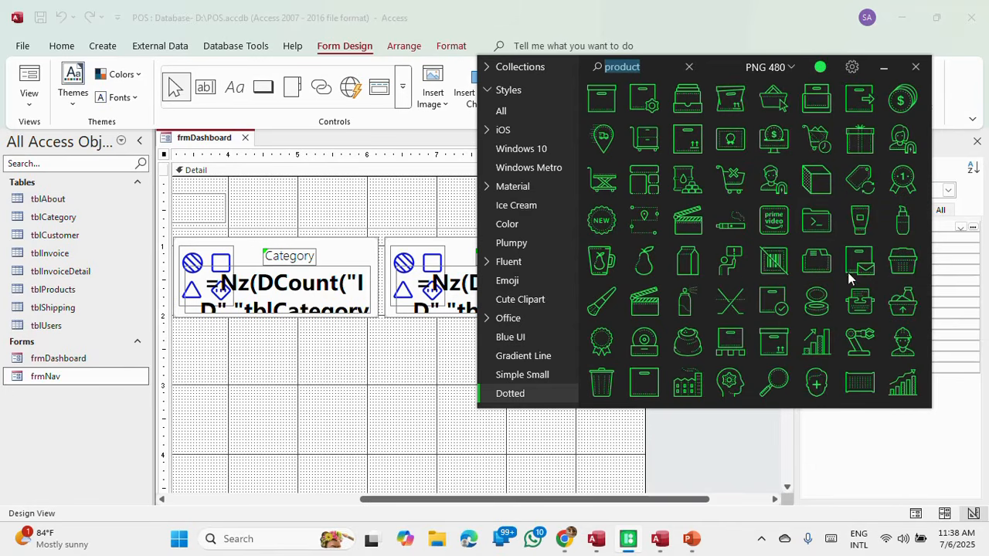
Step: Save the green food basket icon as food_receiver_480px.png in the pos folder on drive D
{"action": "right_click", "coordinate": [898, 310]}
{"action": "left_click", "coordinate": [779, 317]}
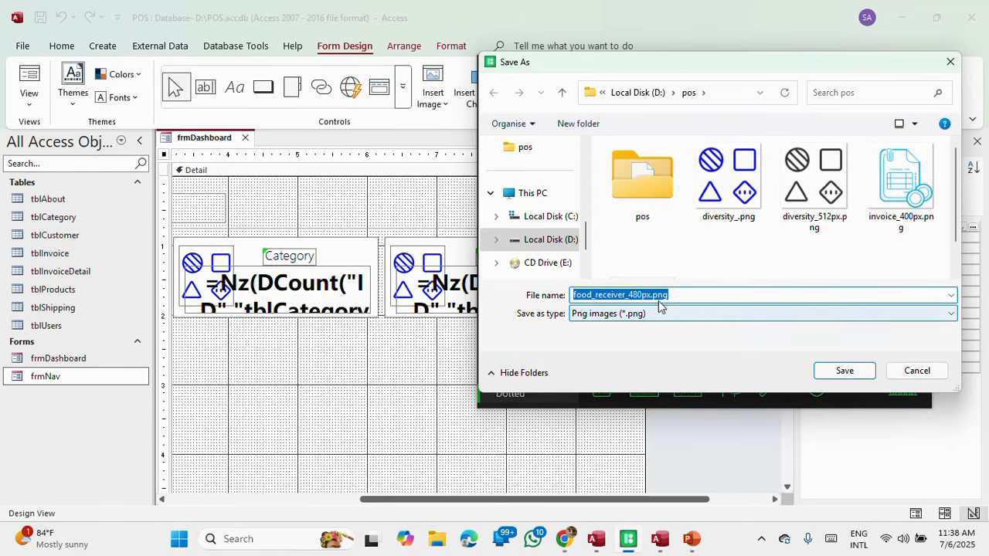
{"action": "left_click", "coordinate": [844, 371]}
Step: Switch back to Access and replace the Products card's picture with food_receiver_480px.png
{"action": "left_click", "coordinate": [406, 364]}
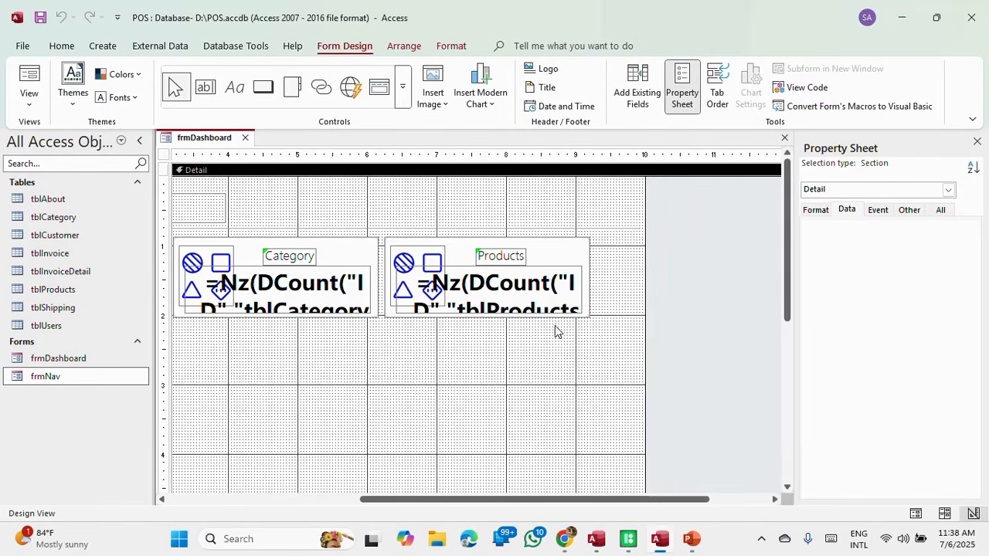
{"action": "left_click", "coordinate": [417, 255]}
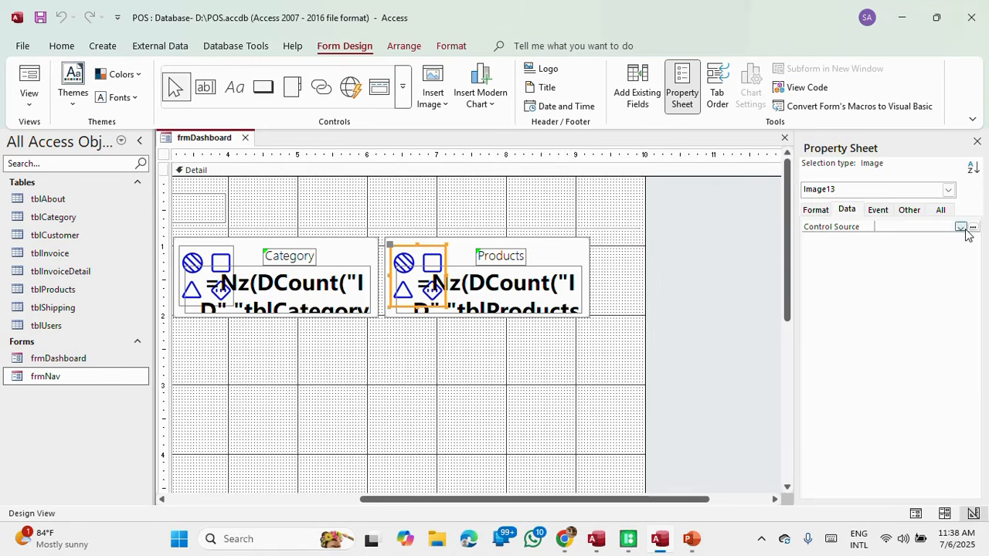
{"action": "left_click", "coordinate": [816, 209]}
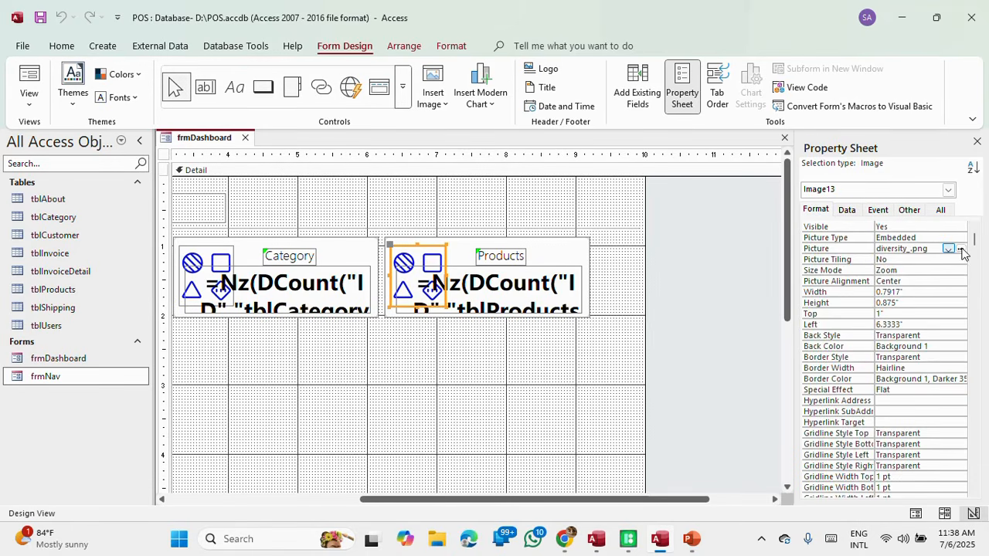
{"action": "left_click", "coordinate": [961, 249]}
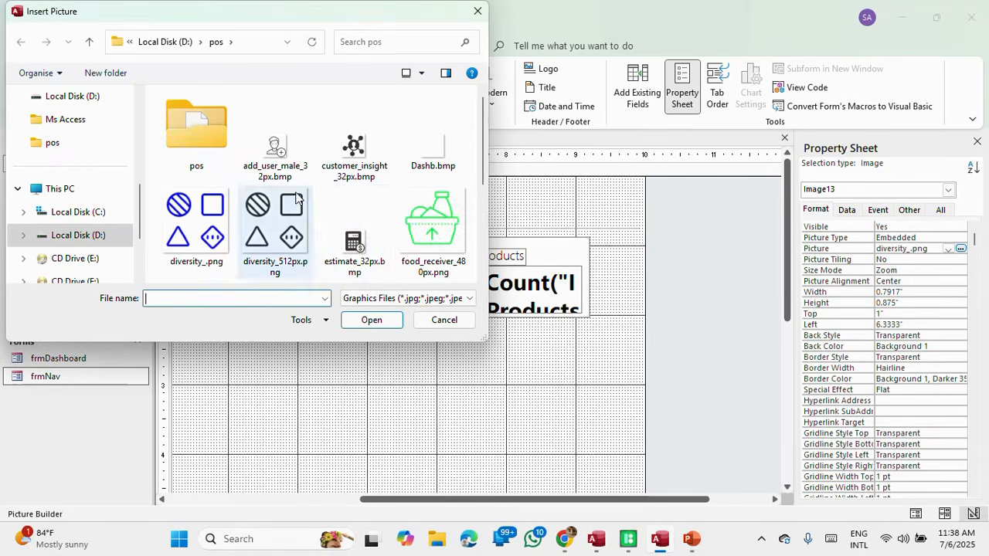
{"action": "left_click", "coordinate": [429, 225]}
{"action": "left_click", "coordinate": [385, 321]}
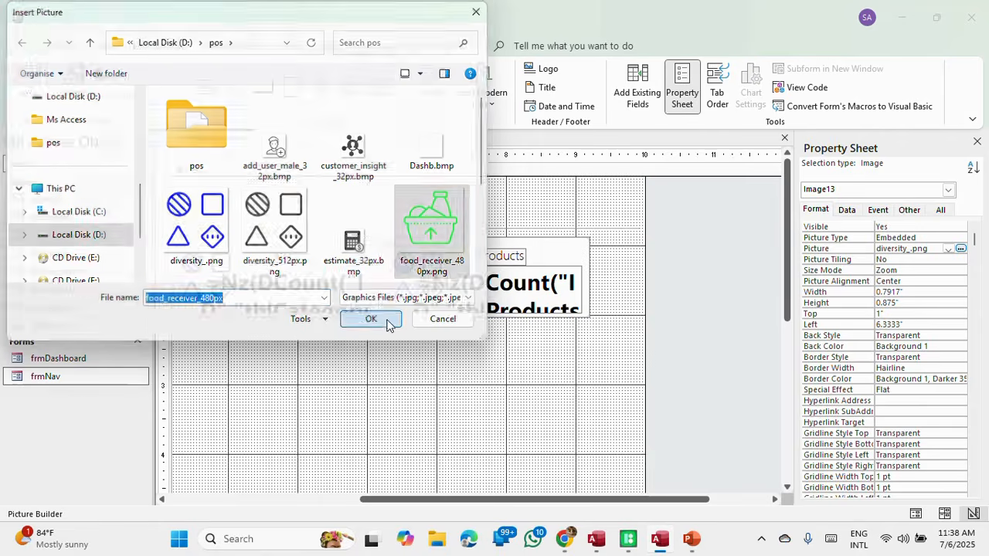
{"action": "left_click", "coordinate": [522, 371]}
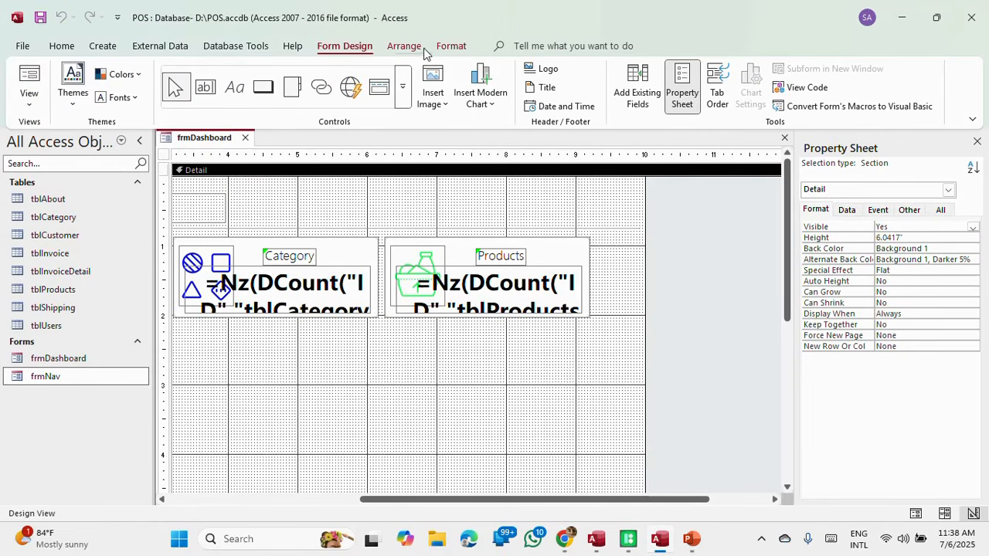
Step: Preview the dashboard in Form View to check the new Products icon, and return to Design View
{"action": "left_click", "coordinate": [451, 47]}
{"action": "left_click", "coordinate": [343, 46]}
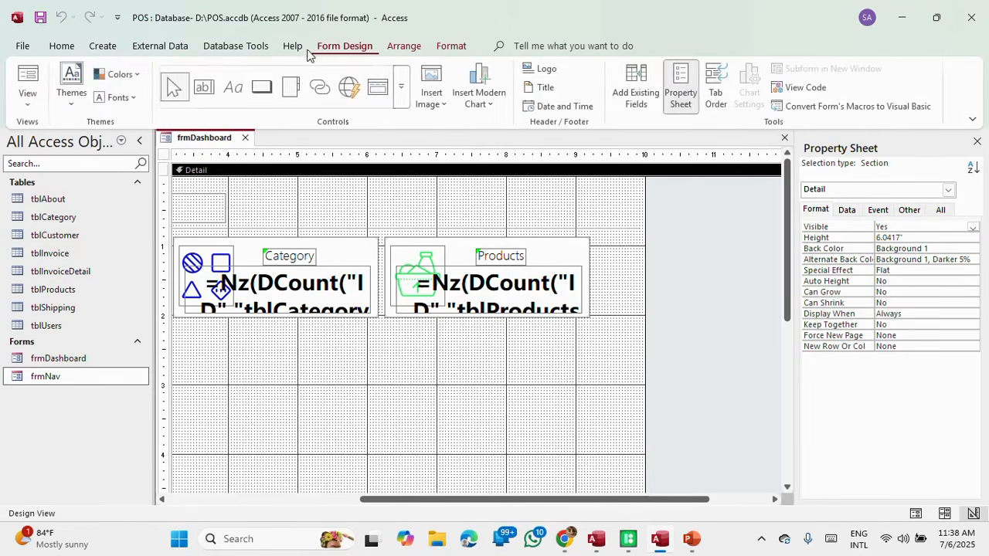
{"action": "left_click", "coordinate": [30, 81]}
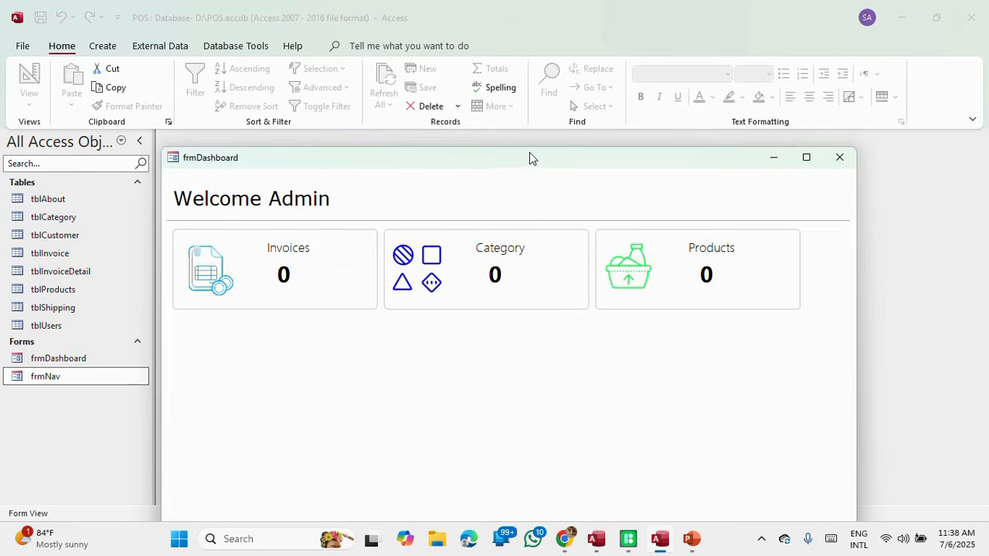
{"action": "left_click_drag", "start_coordinate": [529, 157], "coordinate": [544, 54]}
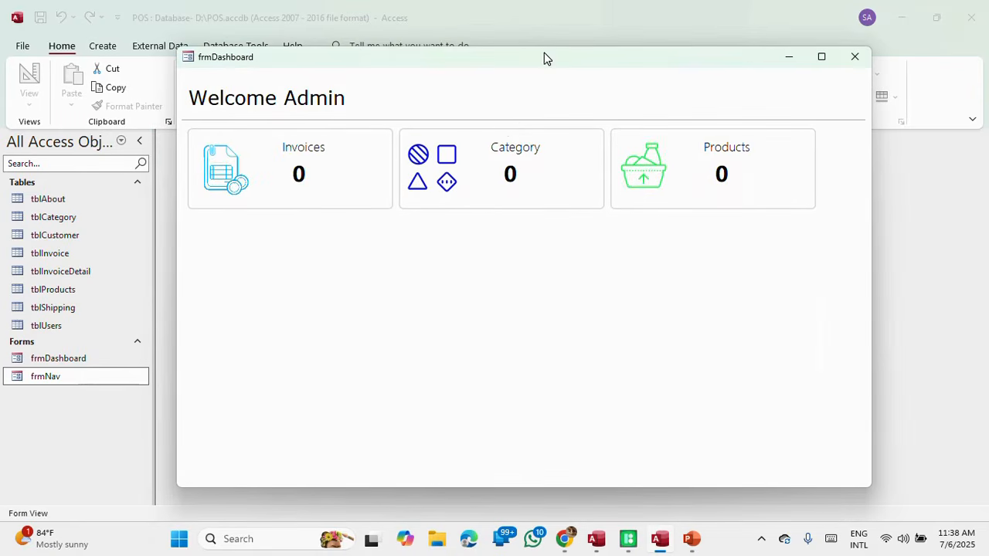
{"action": "right_click", "coordinate": [594, 56]}
{"action": "left_click", "coordinate": [639, 151]}
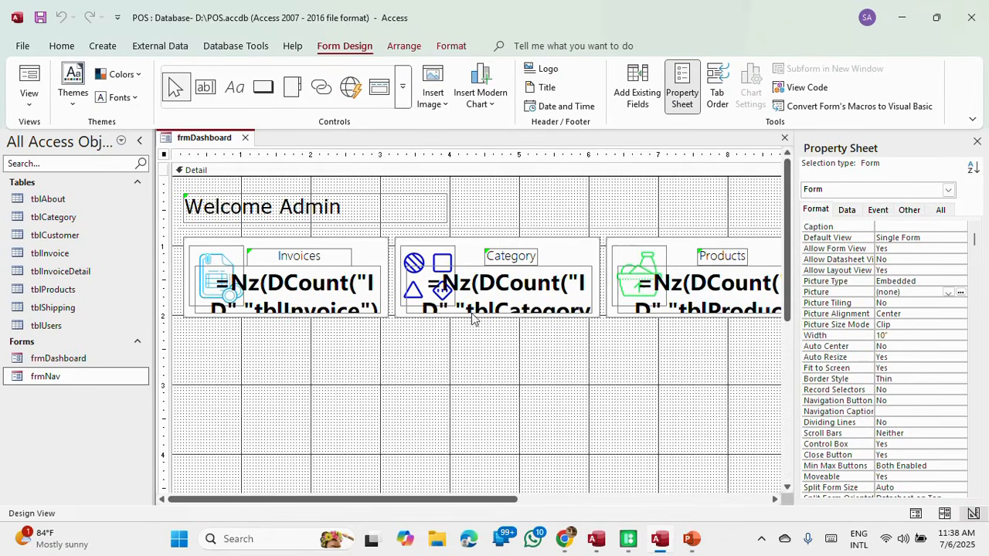
Step: Duplicate the whole Products card, with its frame, icon, label and count box, directly below the original
{"action": "left_click_drag", "start_coordinate": [410, 502], "coordinate": [665, 500]}
{"action": "left_click_drag", "start_coordinate": [533, 364], "coordinate": [352, 236]}
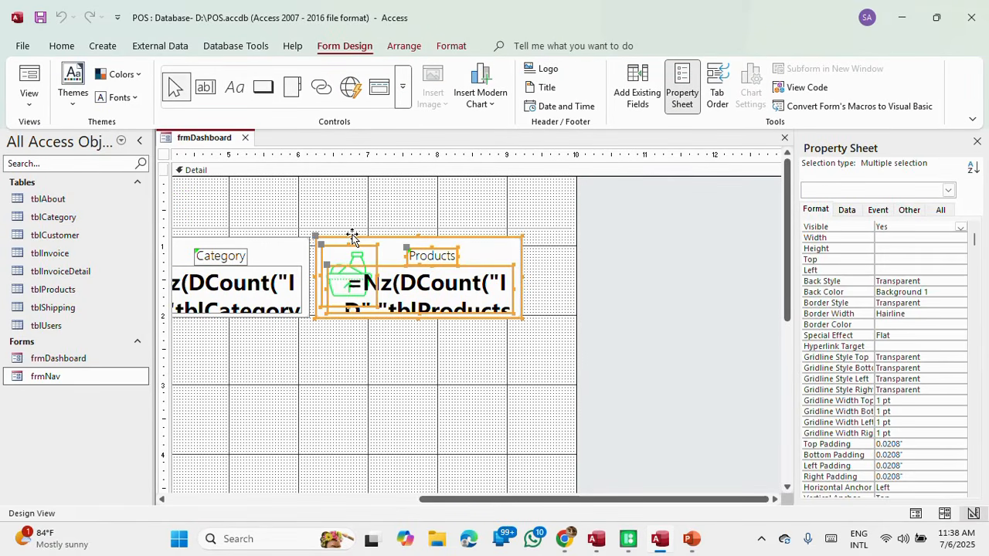
{"action": "key", "text": "ctrl+v"}
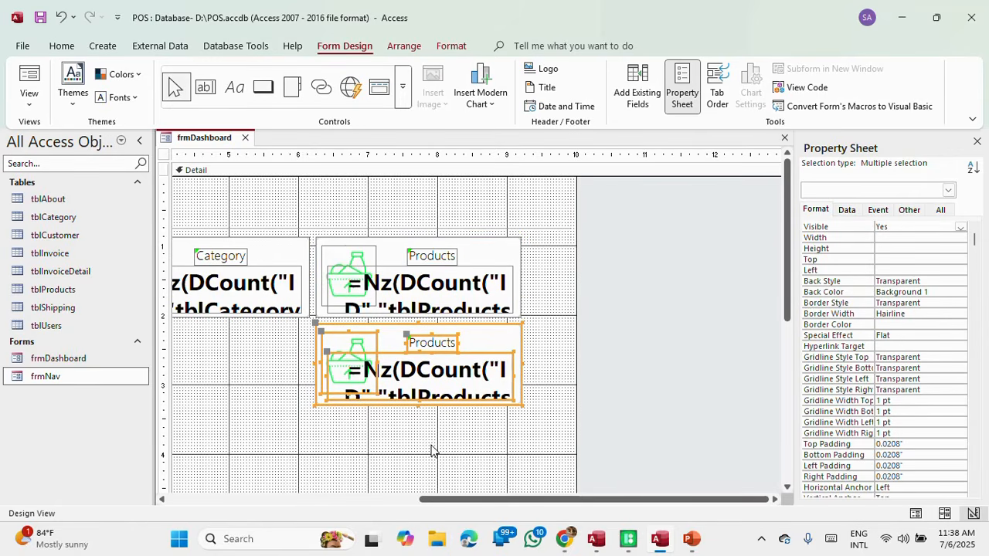
{"action": "left_click", "coordinate": [431, 450]}
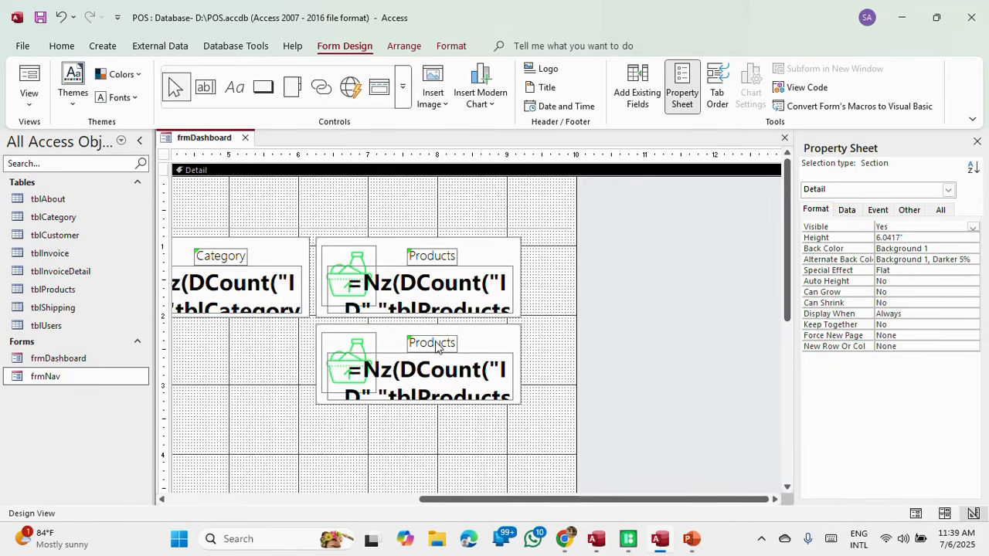
Step: Change the duplicated card's label caption to "Customers"
{"action": "left_click", "coordinate": [437, 345]}
{"action": "left_click", "coordinate": [456, 343]}
{"action": "left_click_drag", "start_coordinate": [456, 342], "coordinate": [398, 347]}
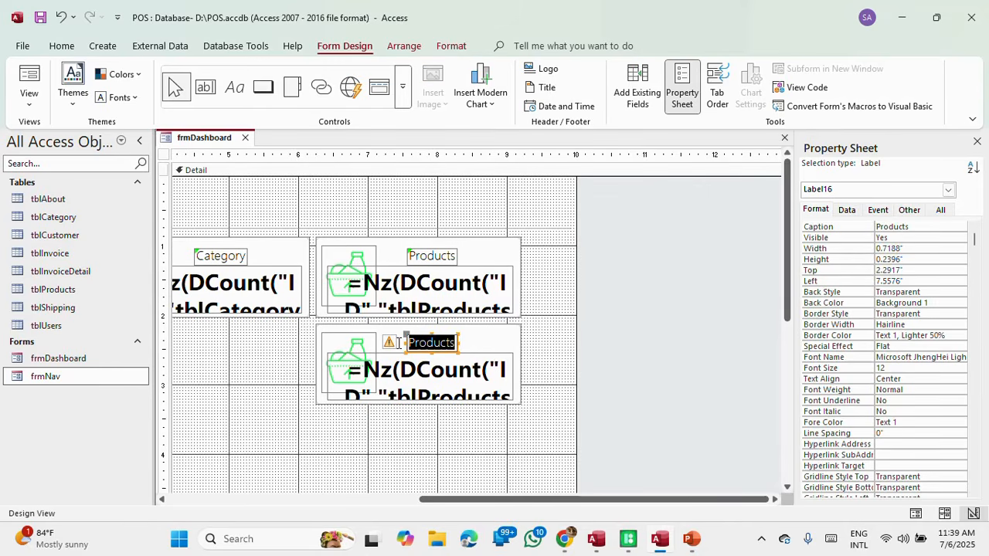
{"action": "type", "text": "Cust"}
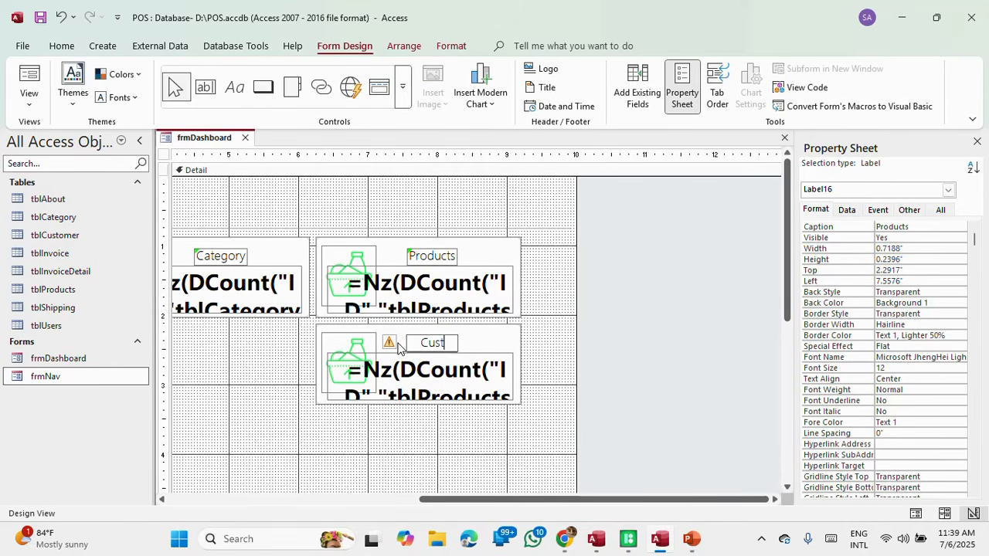
{"action": "type", "text": "omers"}
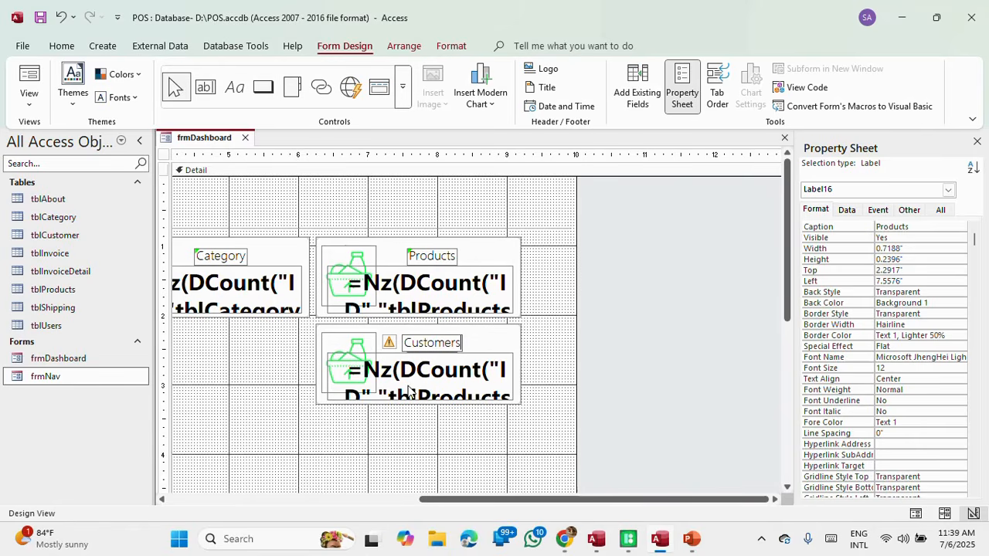
{"action": "left_click", "coordinate": [435, 454]}
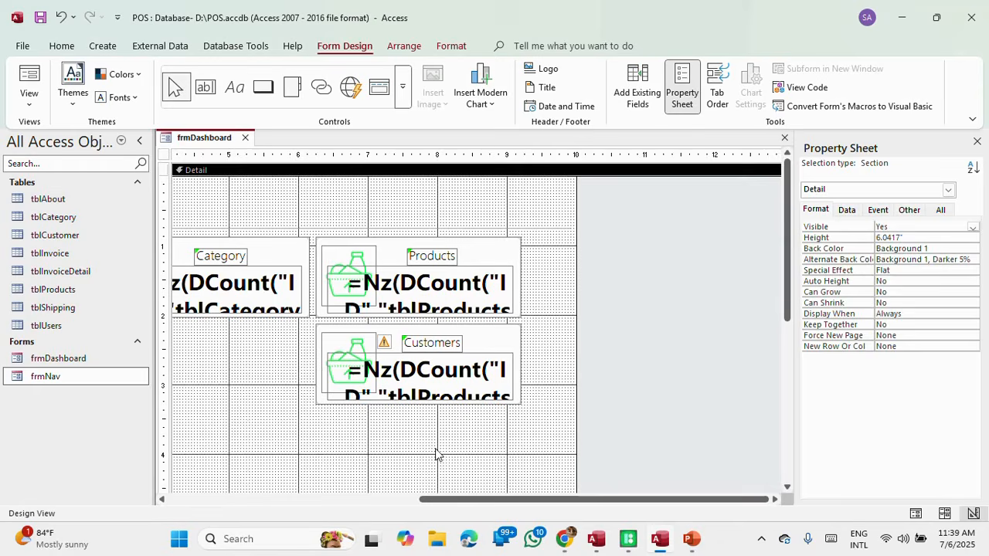
Step: Set the Customers card's count box control source to =Nz(DCount("ID","tbCustomer"),0) and save the form
{"action": "left_click", "coordinate": [446, 378]}
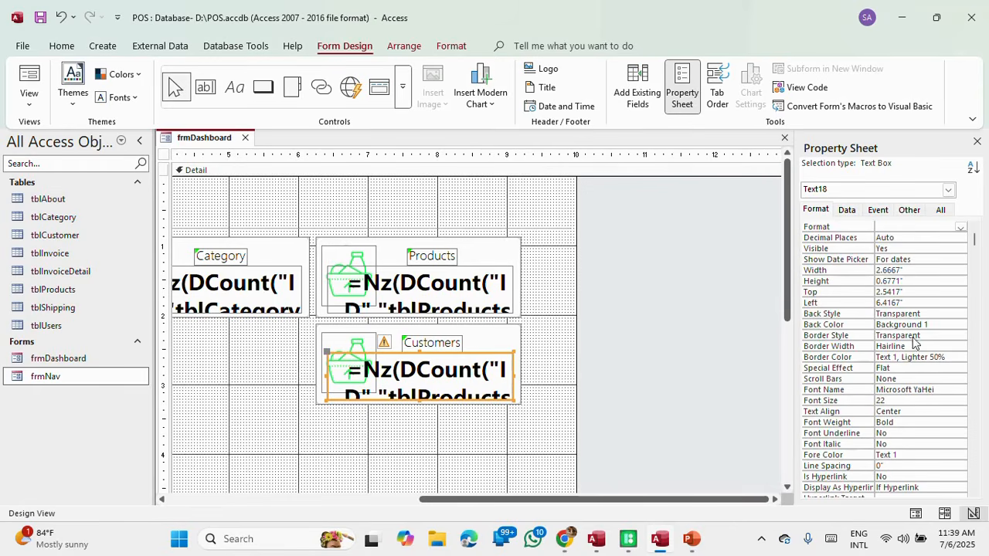
{"action": "left_click", "coordinate": [852, 212]}
{"action": "left_click", "coordinate": [973, 227]}
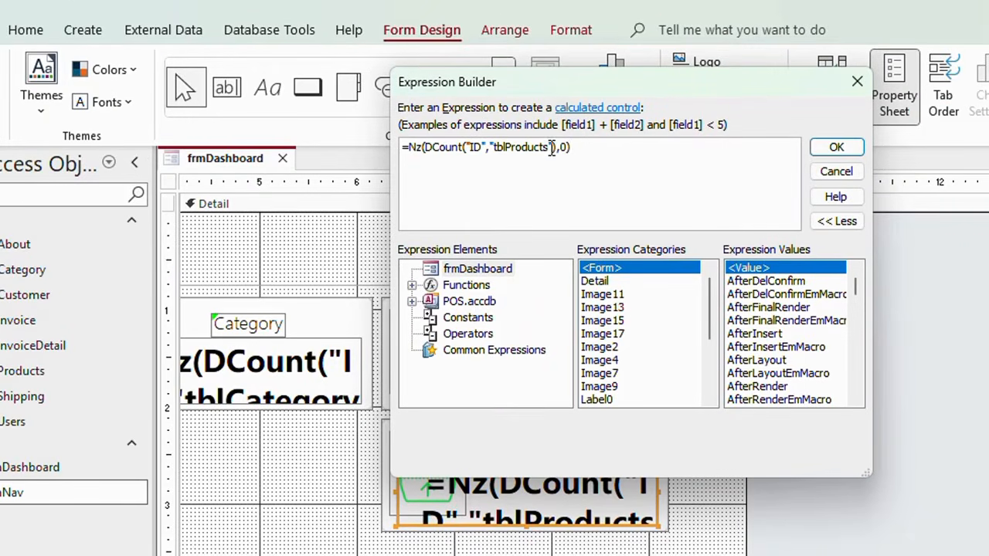
{"action": "left_click_drag", "start_coordinate": [550, 146], "coordinate": [516, 146]}
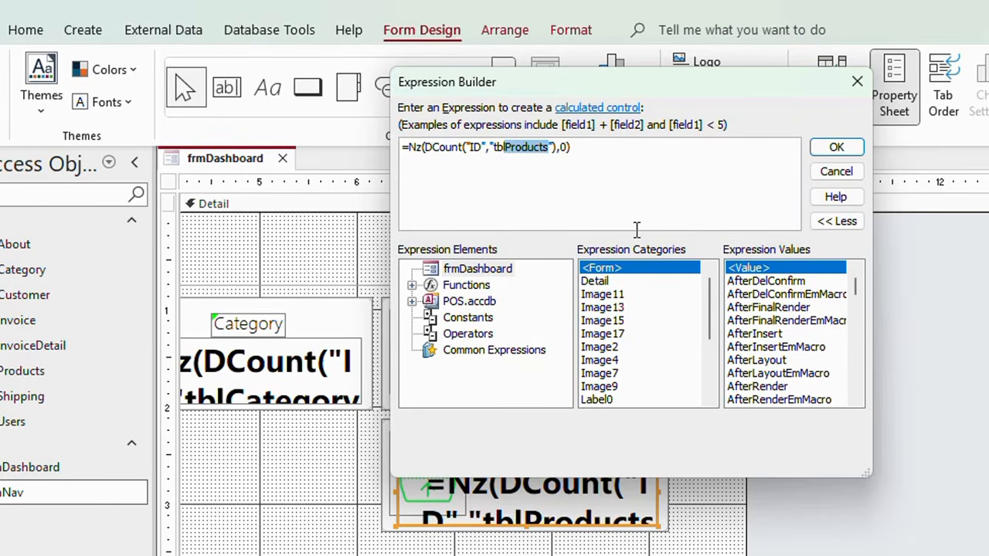
{"action": "type", "text": "Custom"}
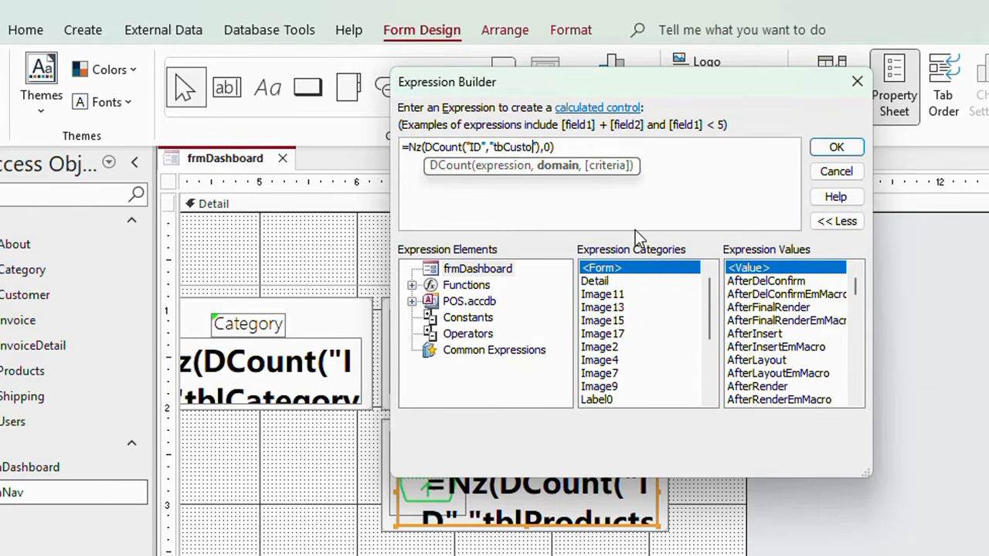
{"action": "type", "text": "er"}
{"action": "left_click", "coordinate": [712, 160]}
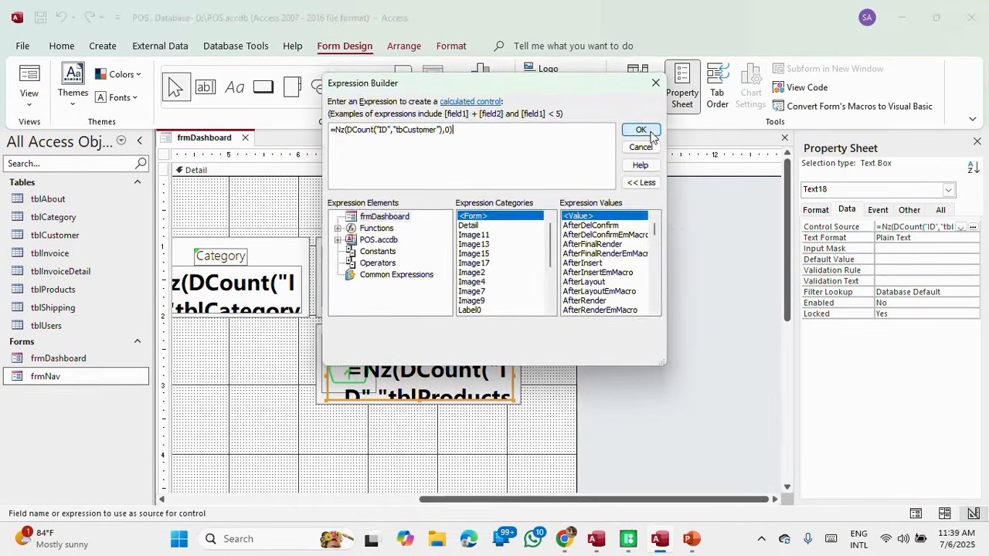
{"action": "left_click", "coordinate": [849, 151]}
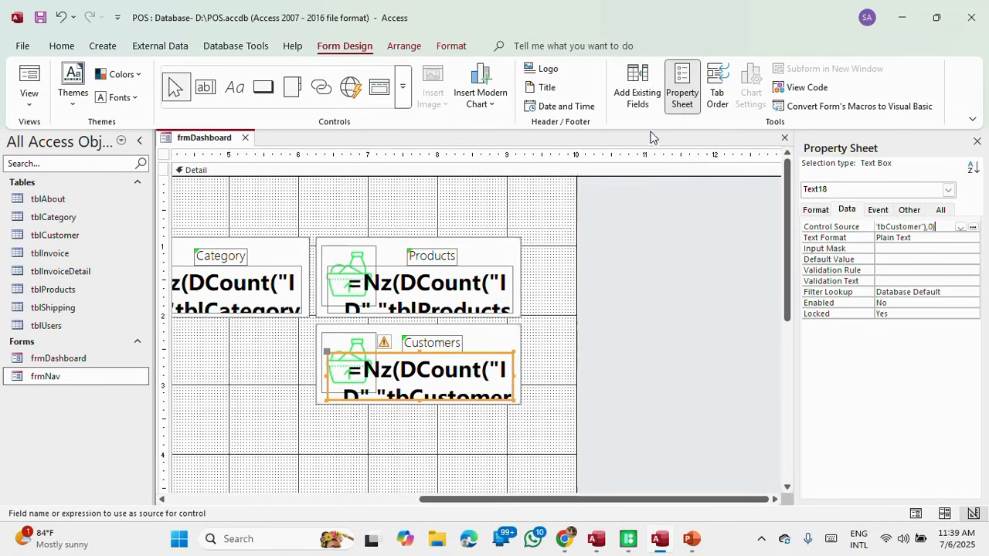
{"action": "left_click", "coordinate": [464, 444]}
{"action": "right_click", "coordinate": [207, 139]}
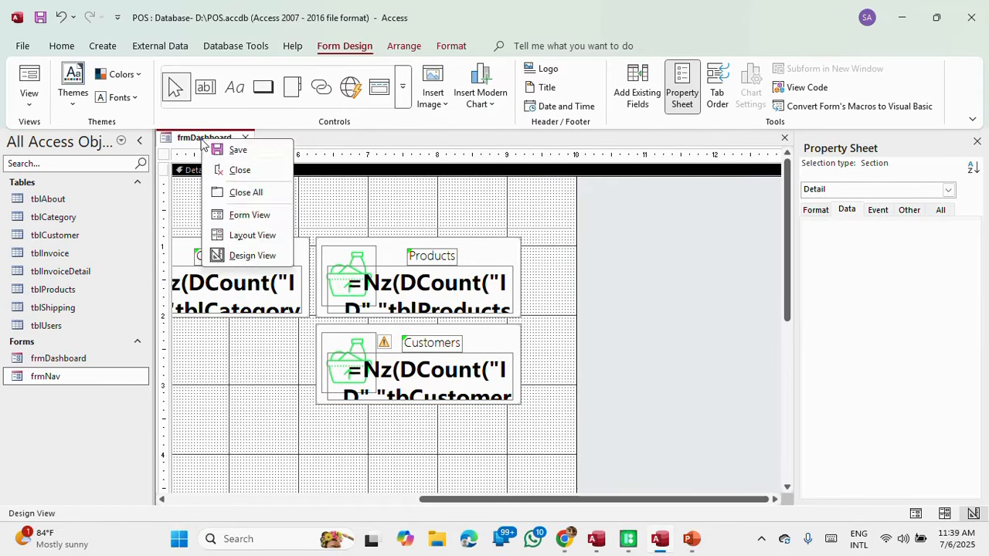
{"action": "left_click", "coordinate": [210, 151]}
Step: Review the Customers count box's control source expression in the Expression Builder
{"action": "left_click", "coordinate": [410, 371]}
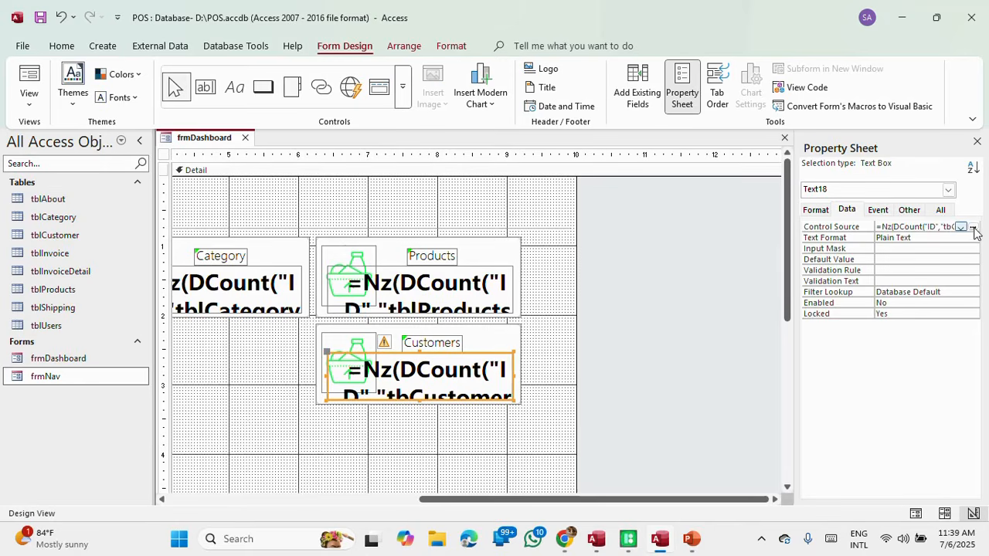
{"action": "left_click", "coordinate": [972, 227]}
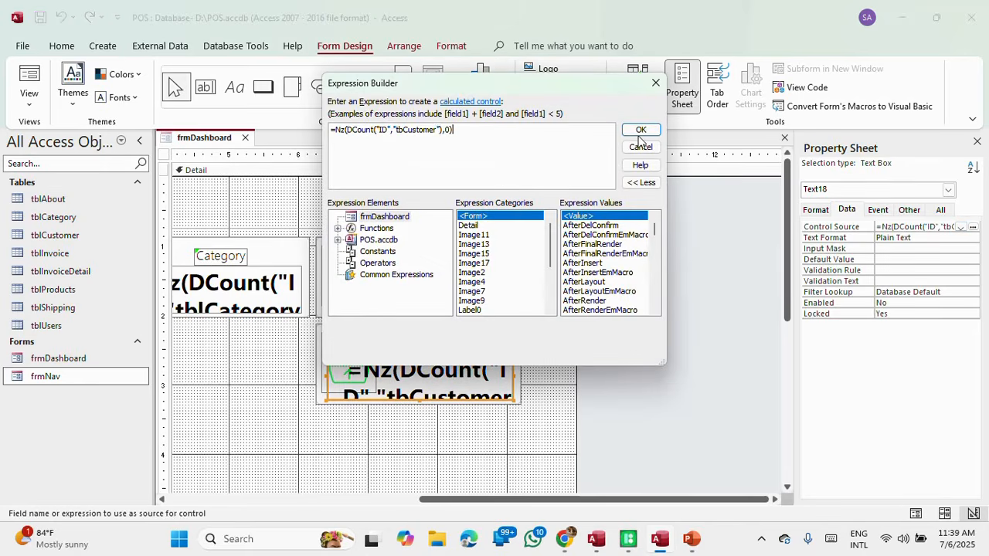
{"action": "left_click", "coordinate": [647, 130]}
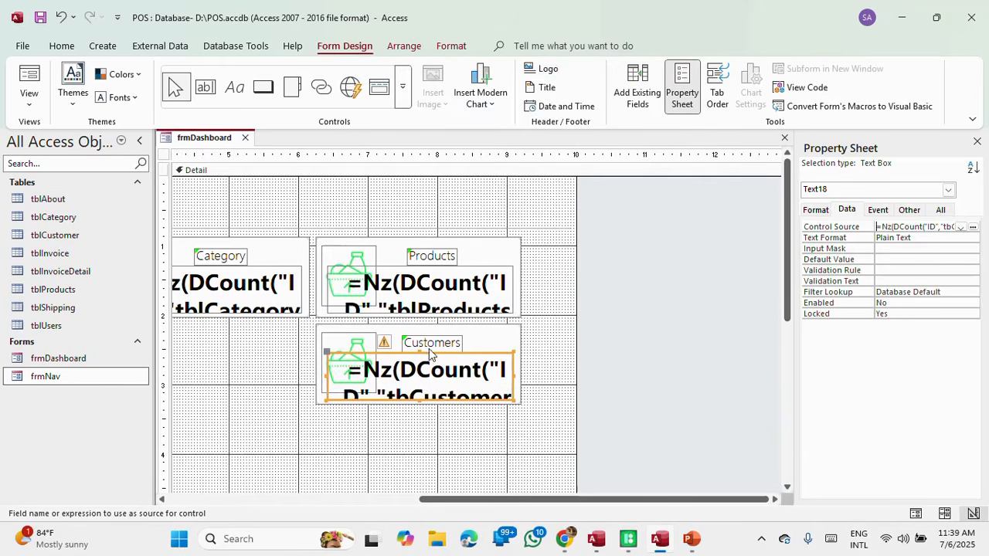
Step: Select the Customers card's icon, switch to the icon library app and search for "group"
{"action": "left_click", "coordinate": [365, 357]}
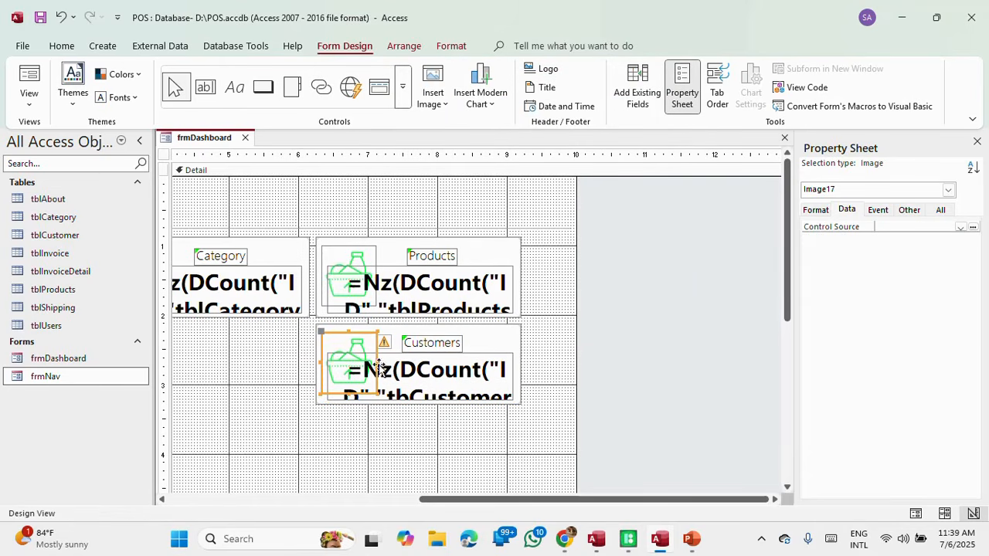
{"action": "left_click", "coordinate": [629, 539]}
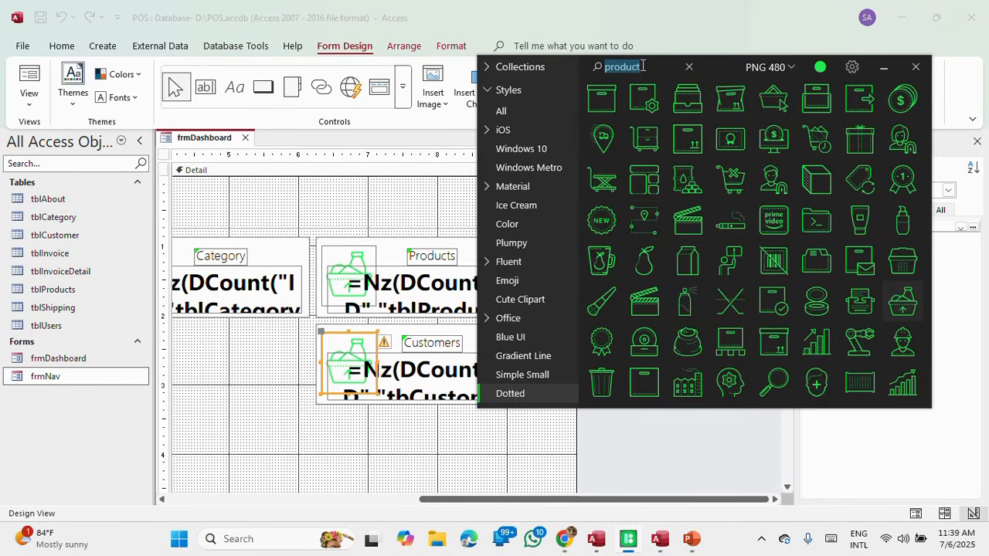
{"action": "left_click_drag", "start_coordinate": [642, 65], "coordinate": [600, 66]}
{"action": "type", "text": "group"}
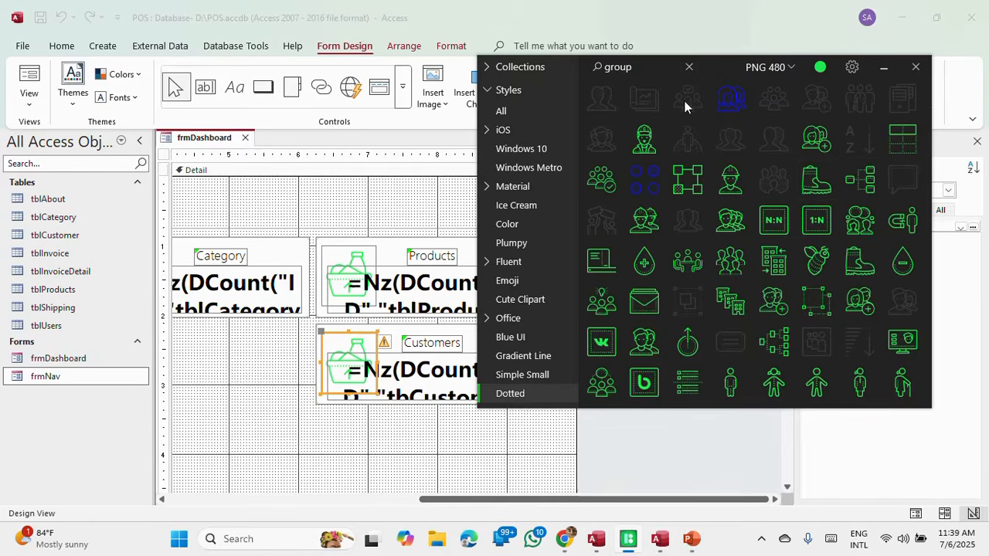
Step: Search the icon library for "people" instead, across all icon styles, and browse the icons for one representing customers
{"action": "key", "text": "BackSpace"}
{"action": "key", "text": "BackSpace"}
{"action": "key", "text": "BackSpace"}
{"action": "key", "text": "BackSpace"}
{"action": "key", "text": "BackSpace"}
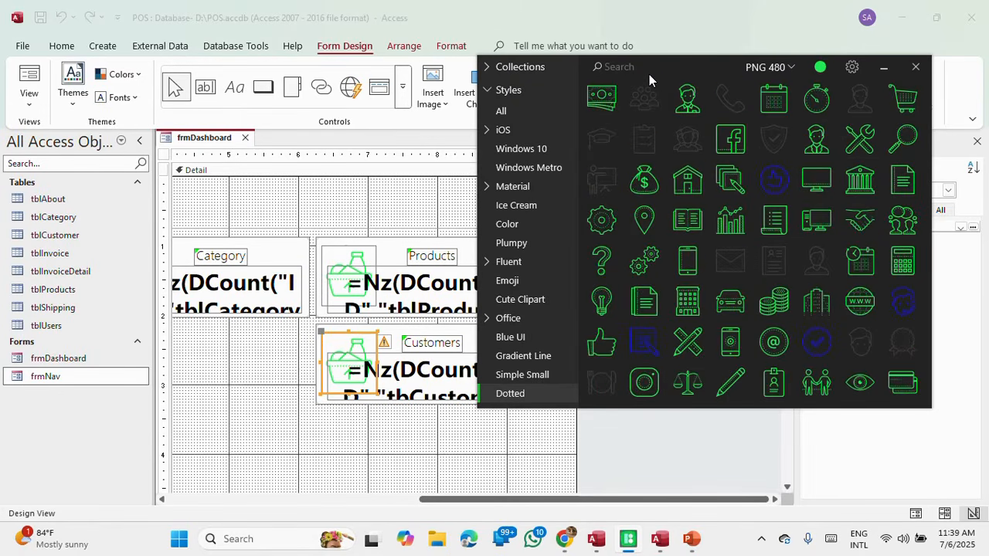
{"action": "type", "text": "peop"}
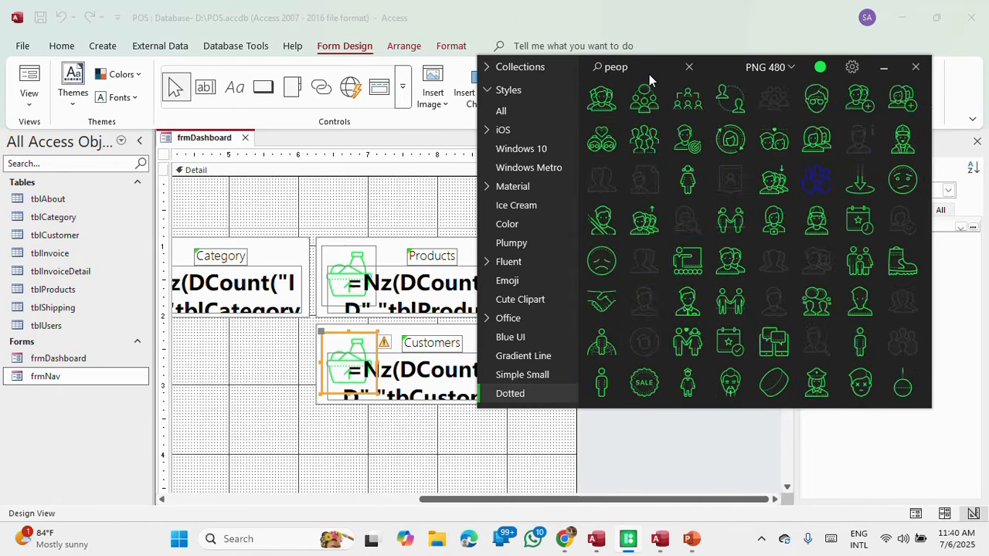
{"action": "type", "text": "le"}
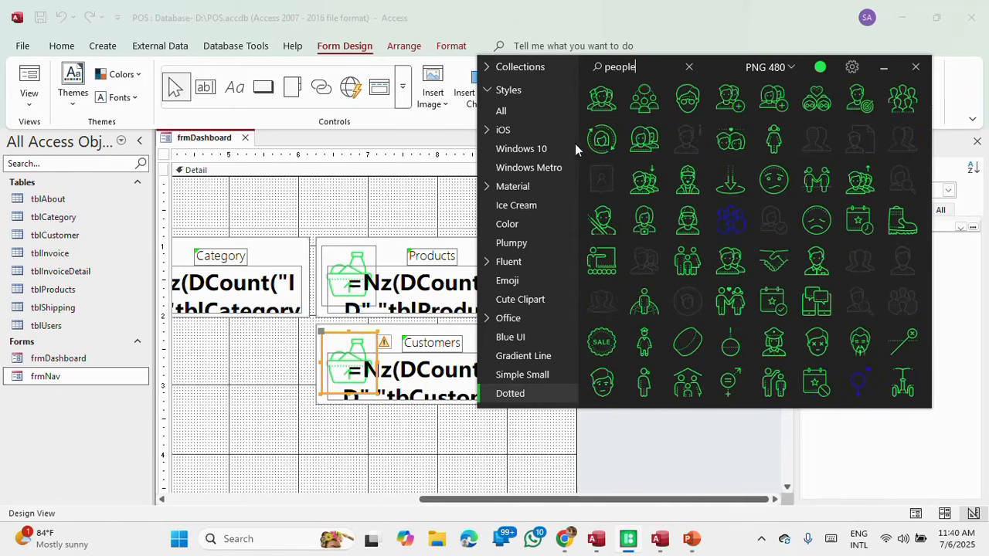
{"action": "left_click", "coordinate": [503, 111]}
{"action": "scroll", "coordinate": [803, 286], "scroll_direction": "down", "scroll_amount": 5}
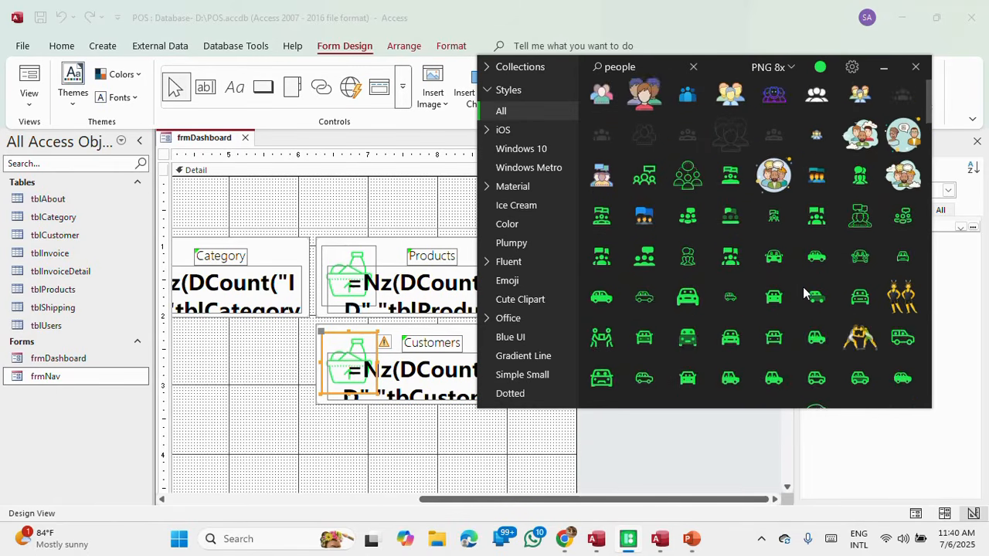
{"action": "scroll", "coordinate": [803, 286], "scroll_direction": "up", "scroll_amount": 5}
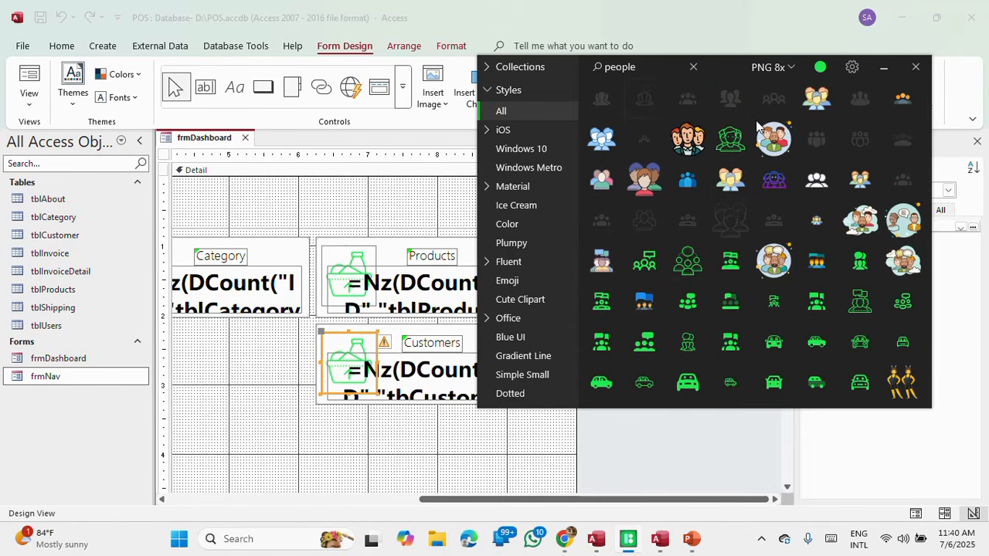
{"action": "scroll", "coordinate": [761, 124], "scroll_direction": "down", "scroll_amount": 3}
{"action": "scroll", "coordinate": [758, 120], "scroll_direction": "down", "scroll_amount": 10}
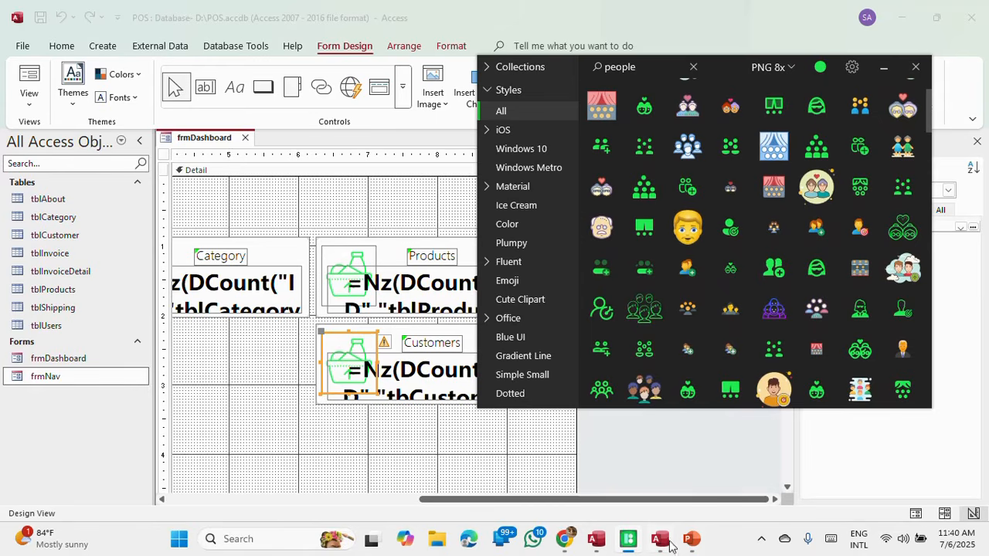
{"action": "mouse_move", "coordinate": [595, 538]}
{"action": "mouse_move", "coordinate": [611, 480]}
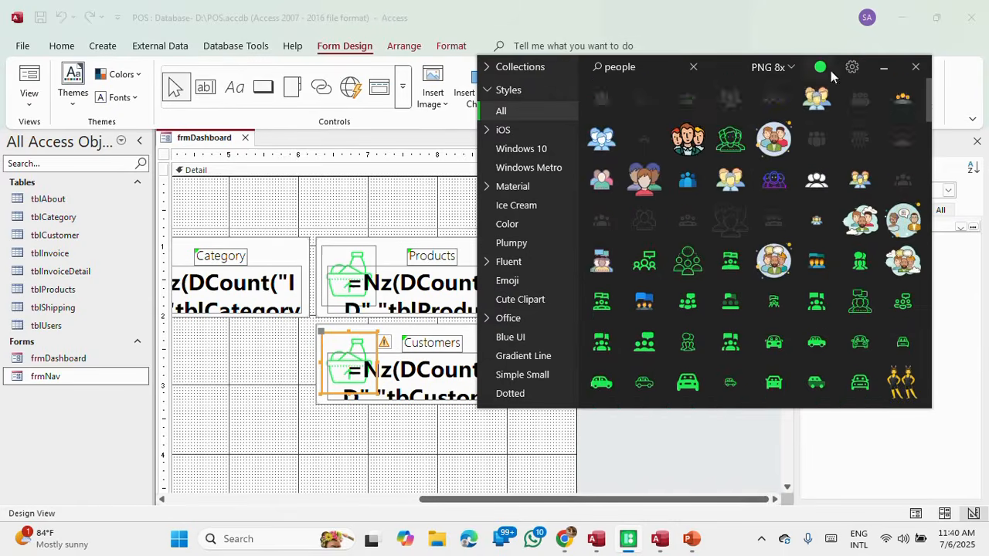
Step: Recolour the library's icons to red #FFD4230A
{"action": "left_click", "coordinate": [824, 66]}
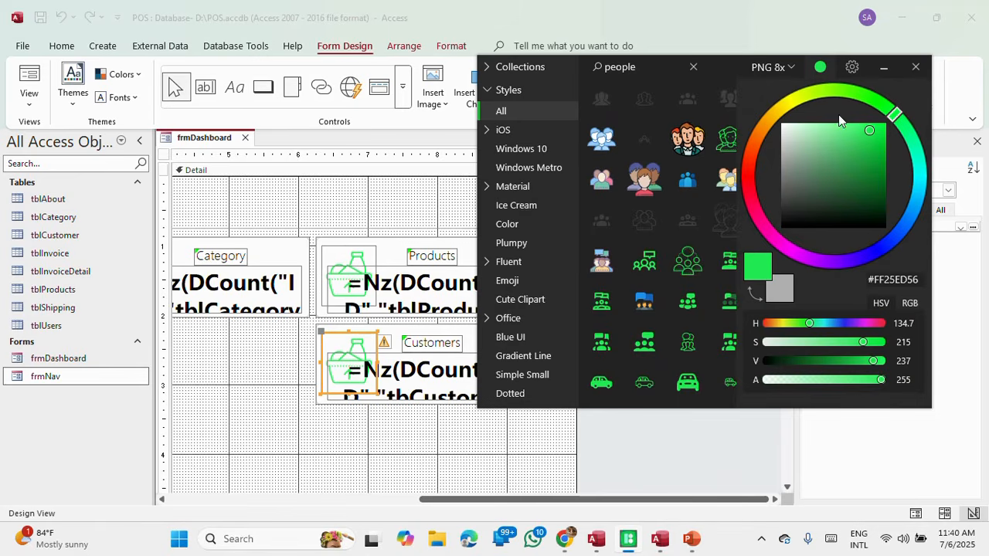
{"action": "left_click", "coordinate": [758, 129]}
{"action": "left_click", "coordinate": [753, 159]}
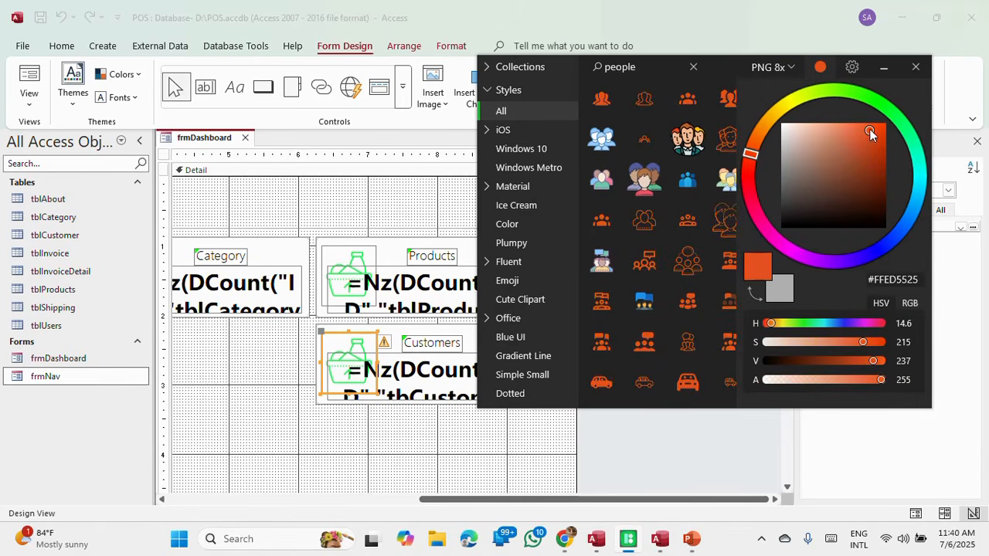
{"action": "mouse_move", "coordinate": [871, 133]}
{"action": "left_mouse_down"}
{"action": "mouse_move", "coordinate": [876, 177]}
{"action": "mouse_move", "coordinate": [853, 146]}
{"action": "left_mouse_up"}
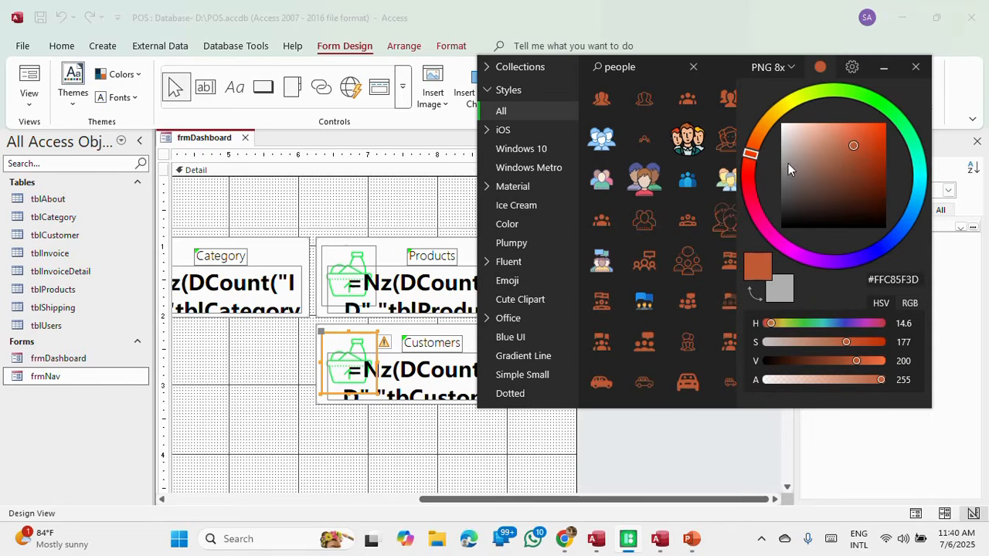
{"action": "left_click_drag", "start_coordinate": [755, 143], "coordinate": [748, 165]}
{"action": "left_click", "coordinate": [850, 139]}
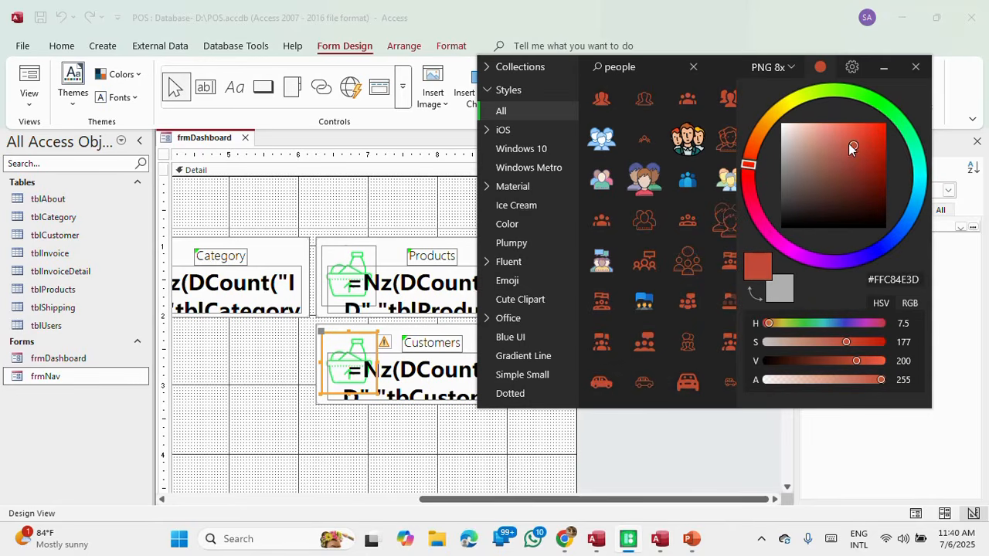
{"action": "left_click_drag", "start_coordinate": [876, 129], "coordinate": [880, 142]}
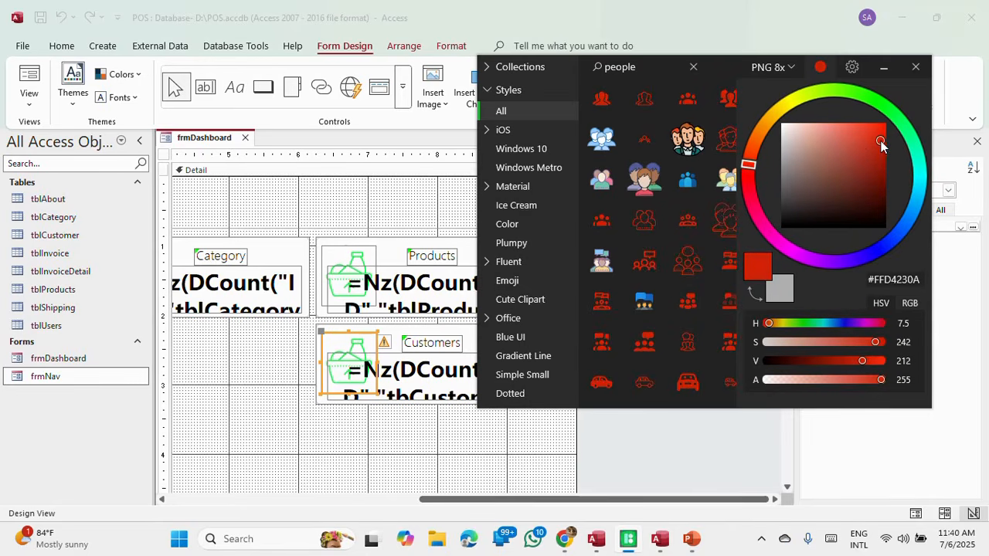
Step: Save the first red people icon as people_500px.png in the pos folder on drive D
{"action": "left_click", "coordinate": [602, 104]}
{"action": "right_click", "coordinate": [604, 105]}
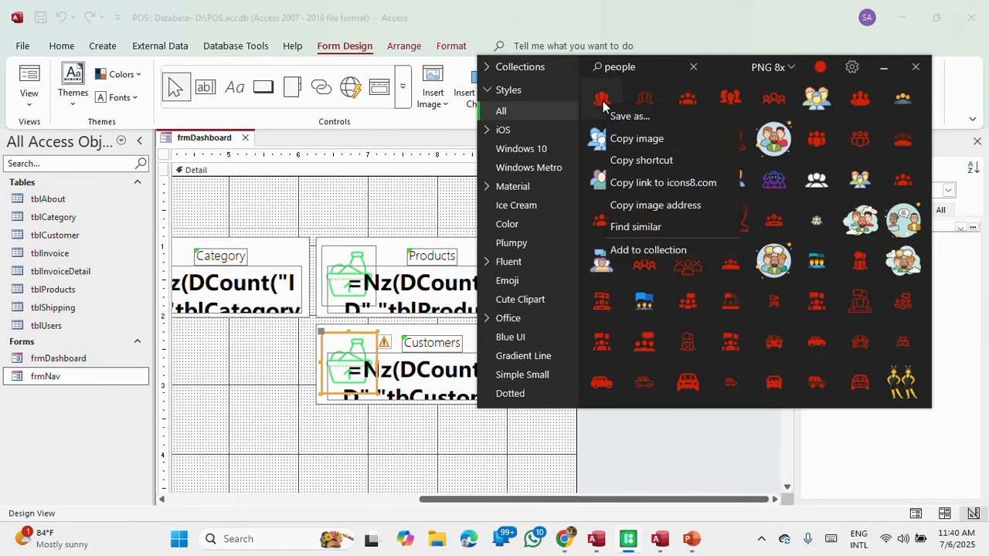
{"action": "left_click", "coordinate": [646, 125]}
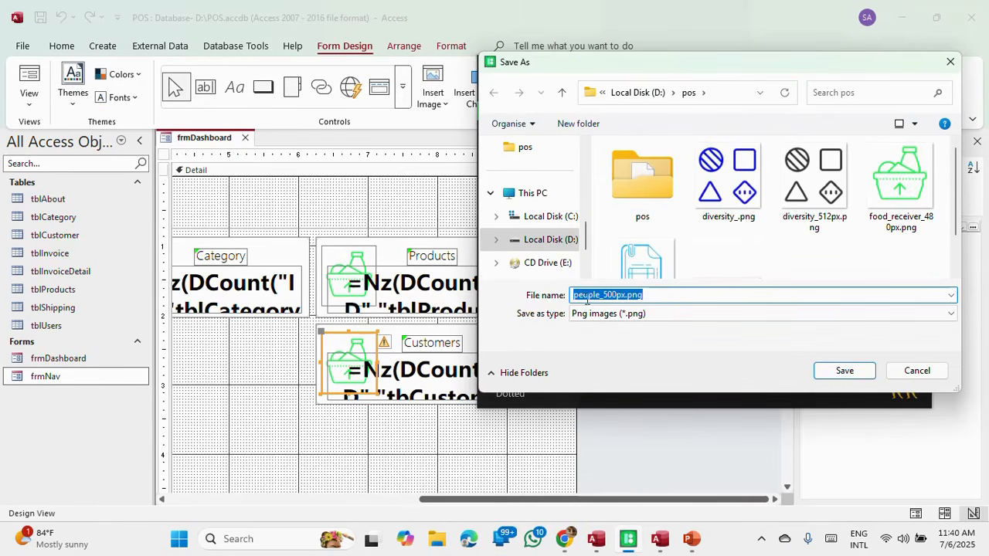
{"action": "left_click", "coordinate": [842, 371]}
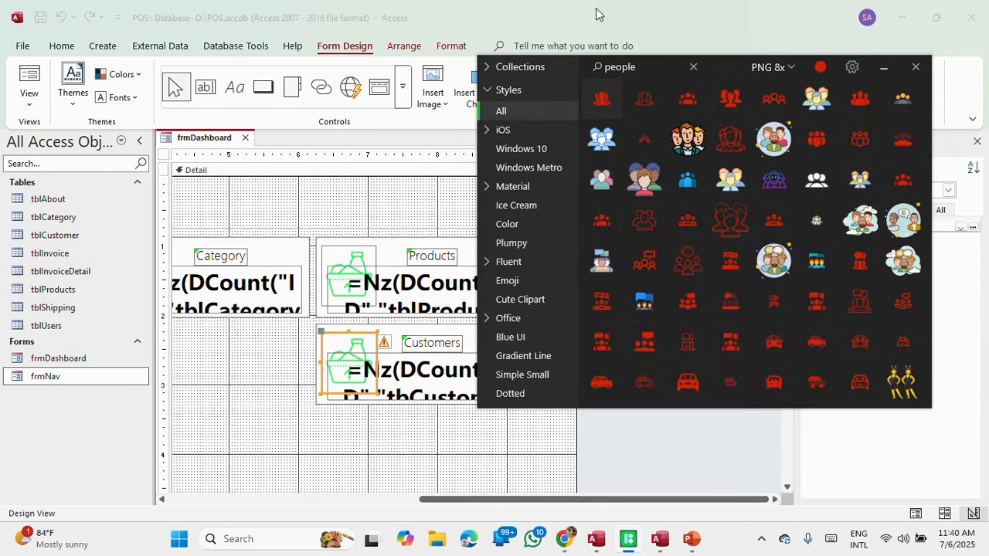
Step: Switch back to Access and replace the Customers card's picture with people_500px.png
{"action": "left_click", "coordinate": [596, 14]}
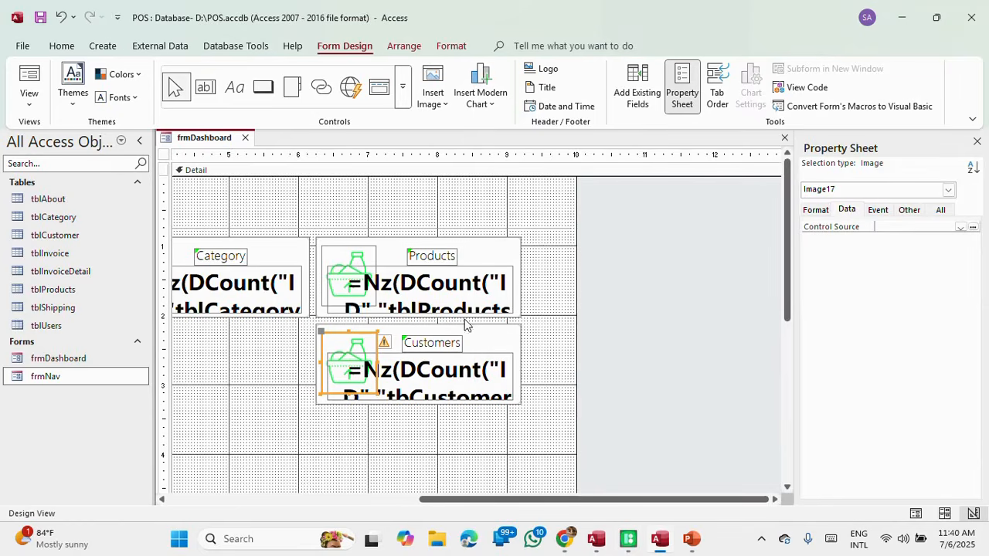
{"action": "left_click", "coordinate": [817, 212]}
{"action": "left_click", "coordinate": [960, 248]}
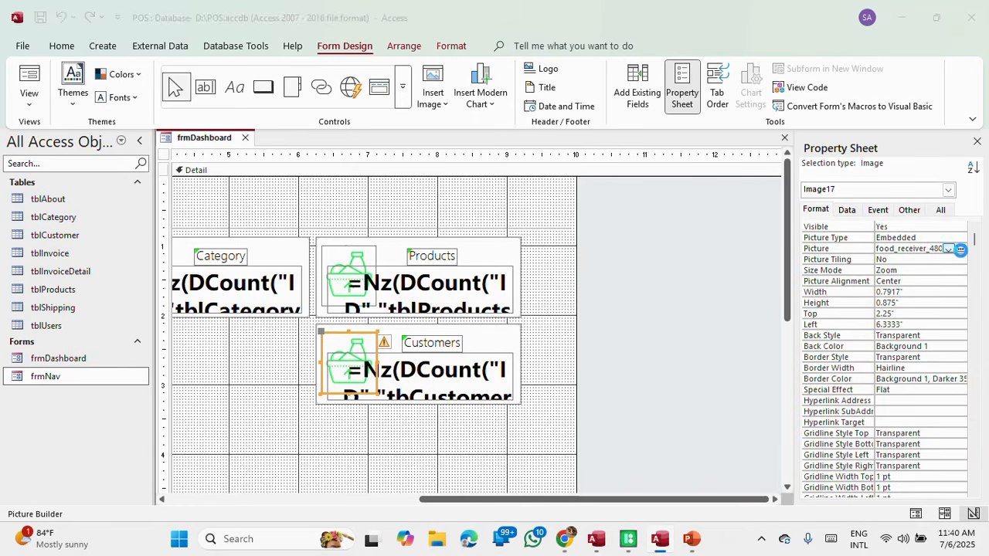
{"action": "scroll", "coordinate": [342, 172], "scroll_direction": "down", "scroll_amount": 3}
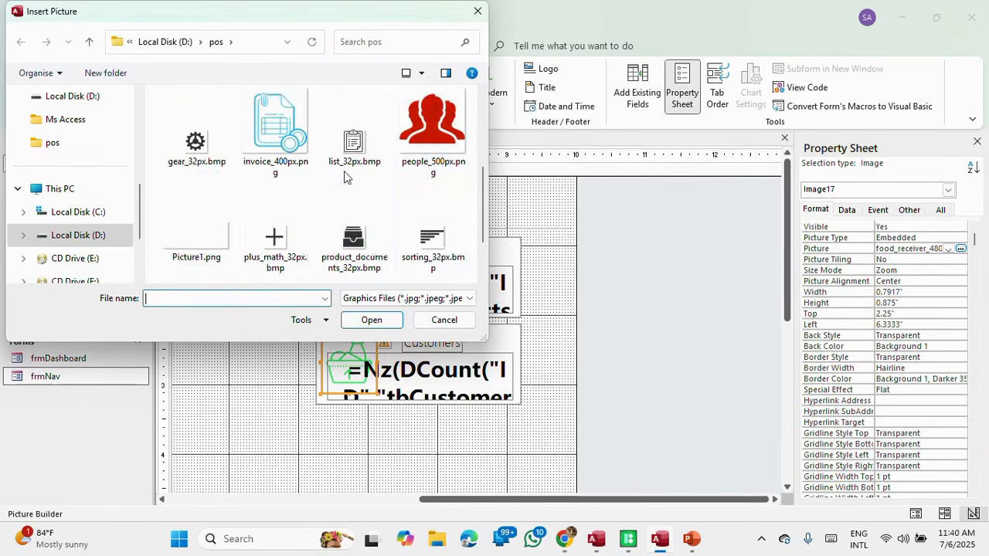
{"action": "scroll", "coordinate": [386, 193], "scroll_direction": "up", "scroll_amount": 2}
{"action": "left_click", "coordinate": [433, 224]}
{"action": "left_click", "coordinate": [370, 317]}
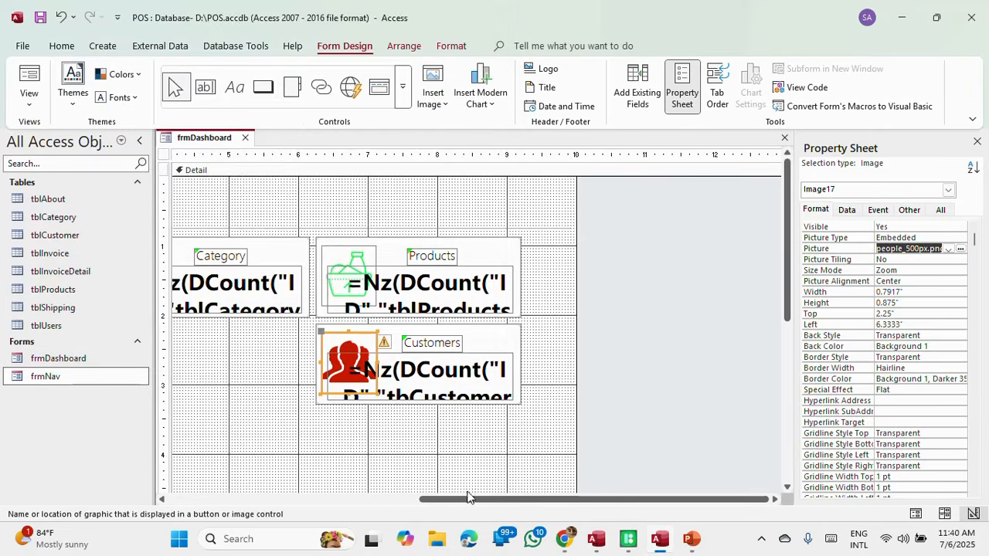
Step: Preview the dashboard in Form View to check the Customers card's icon and count, and return to Design View
{"action": "left_click", "coordinate": [482, 460]}
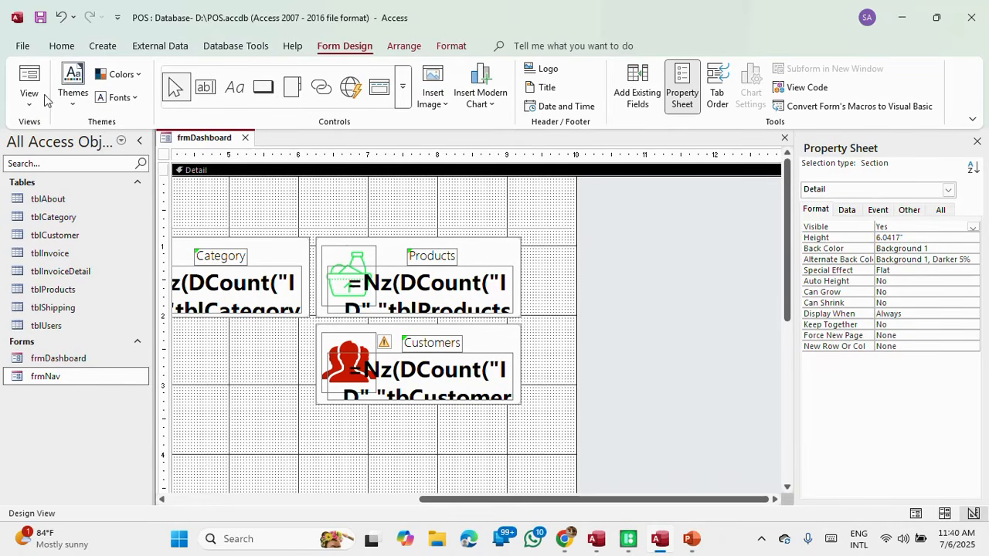
{"action": "left_click", "coordinate": [30, 81]}
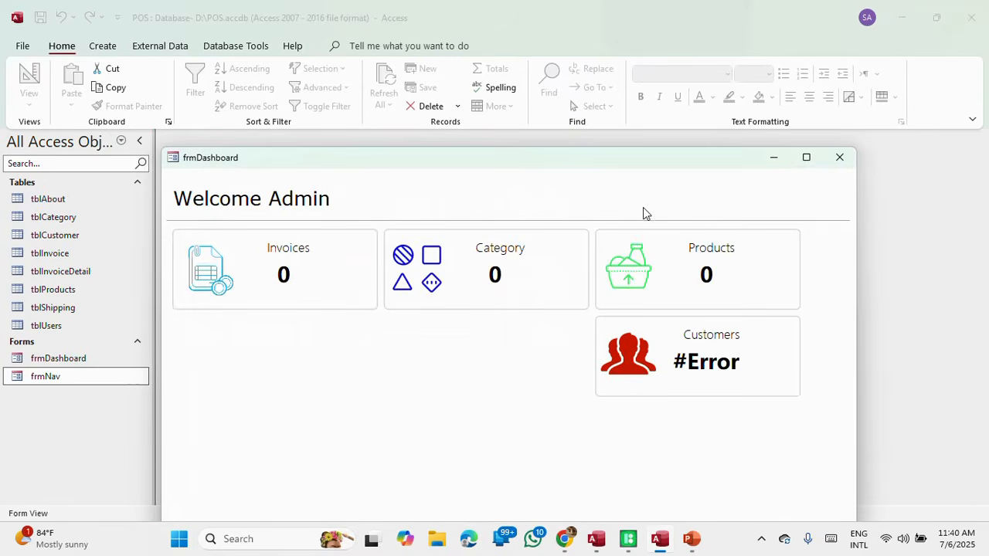
{"action": "right_click", "coordinate": [618, 157]}
{"action": "left_click", "coordinate": [665, 248]}
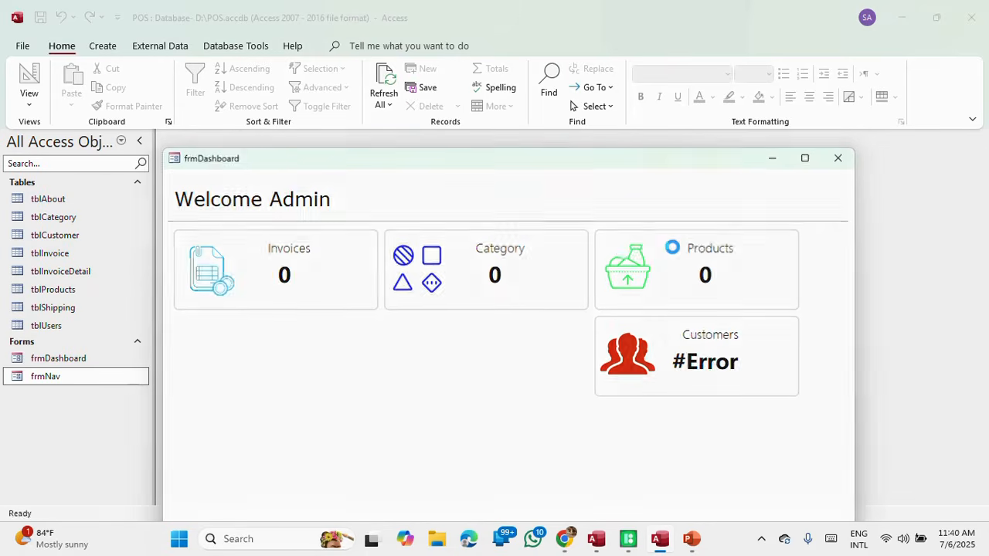
Step: Correct the table name in the Customers card's count expression so it reads =Nz(DCount("ID","tblCustomer"),0)
{"action": "left_click_drag", "start_coordinate": [381, 497], "coordinate": [572, 500]}
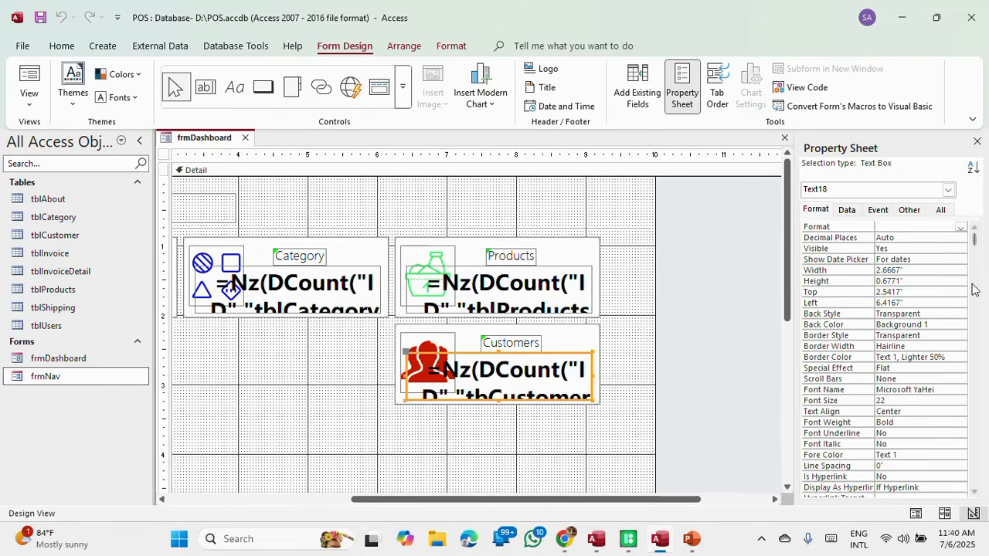
{"action": "left_click", "coordinate": [849, 211]}
{"action": "left_click", "coordinate": [973, 228]}
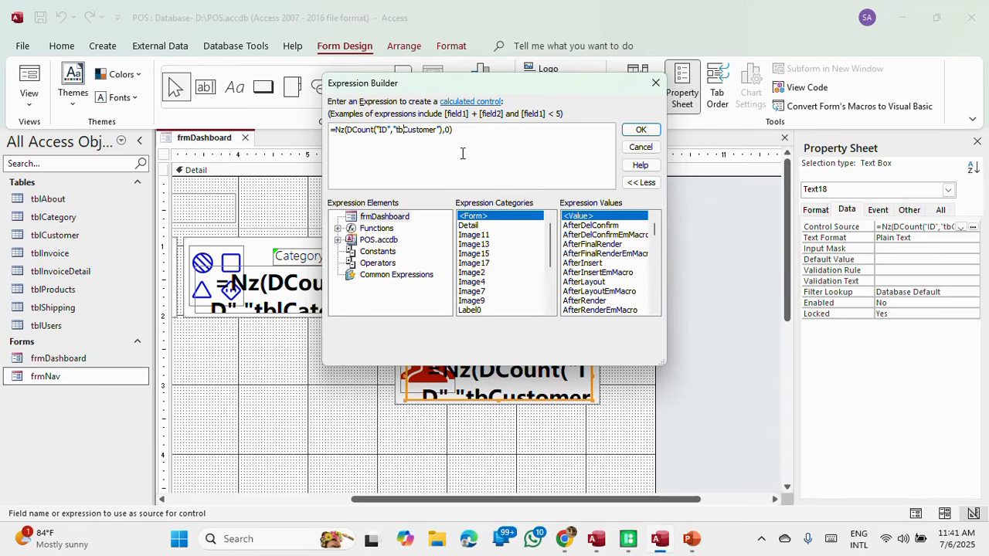
{"action": "type", "text": "l"}
{"action": "left_click", "coordinate": [546, 139]}
{"action": "left_click", "coordinate": [640, 130]}
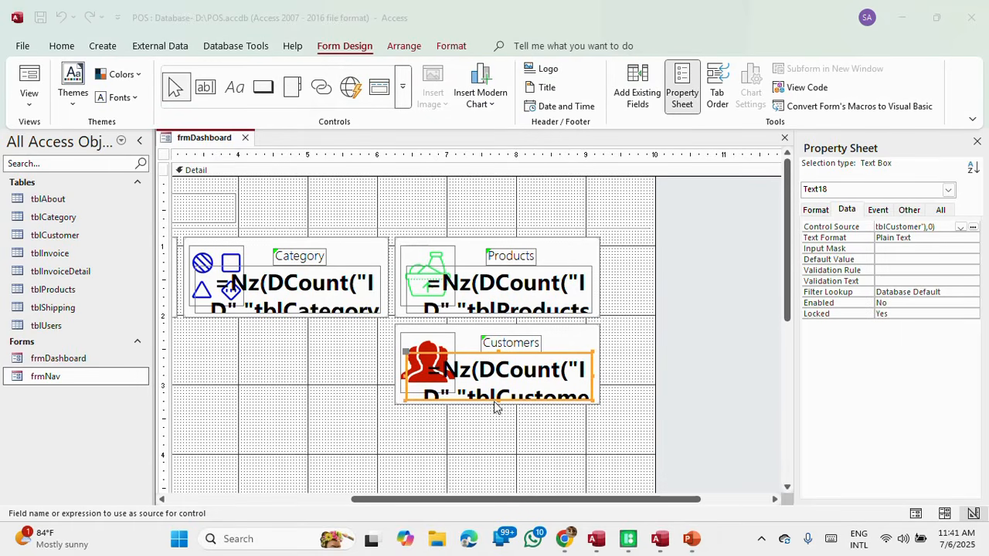
Step: Save frmDashboard, preview it in Form View to check the Customers count, and close the form
{"action": "right_click", "coordinate": [192, 145]}
{"action": "left_click", "coordinate": [205, 150]}
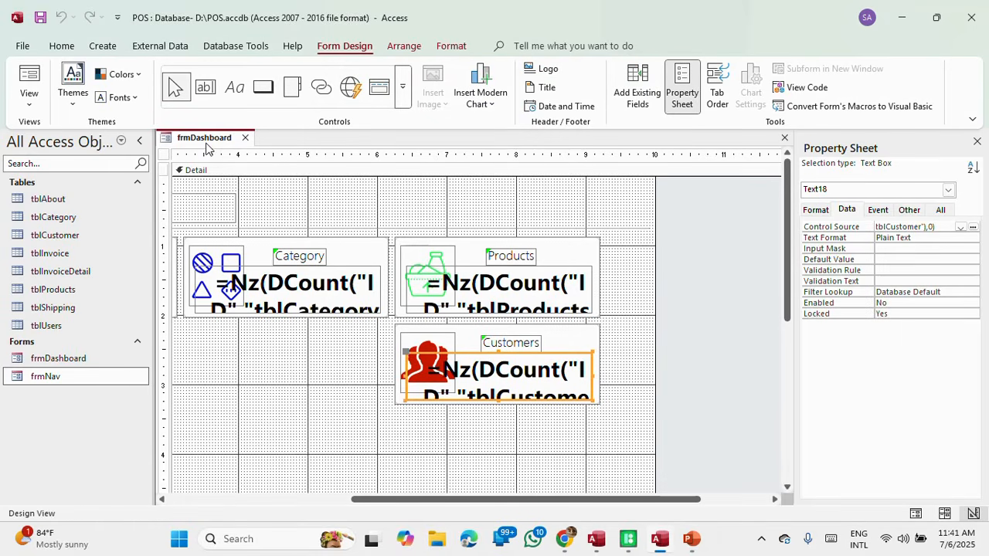
{"action": "left_click", "coordinate": [29, 70]}
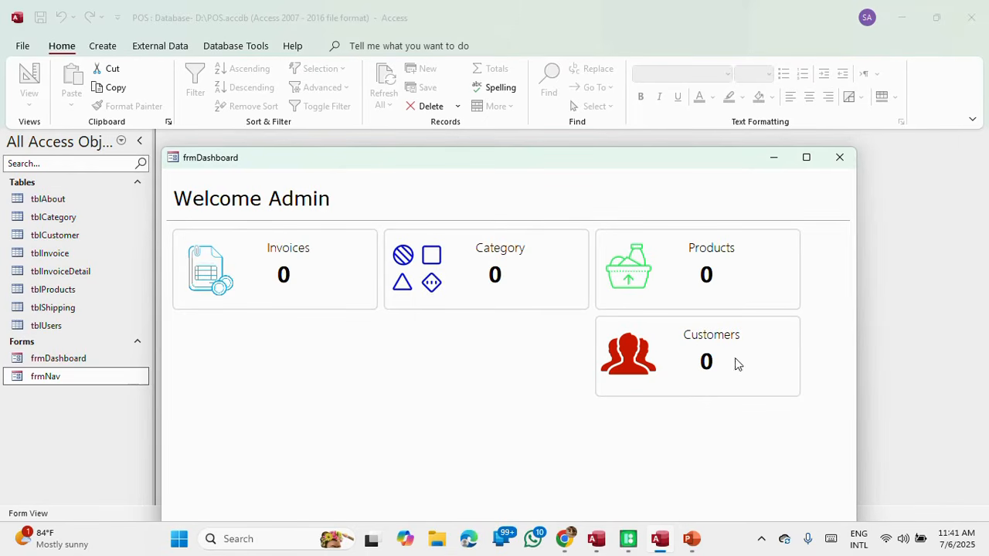
{"action": "right_click", "coordinate": [590, 158]}
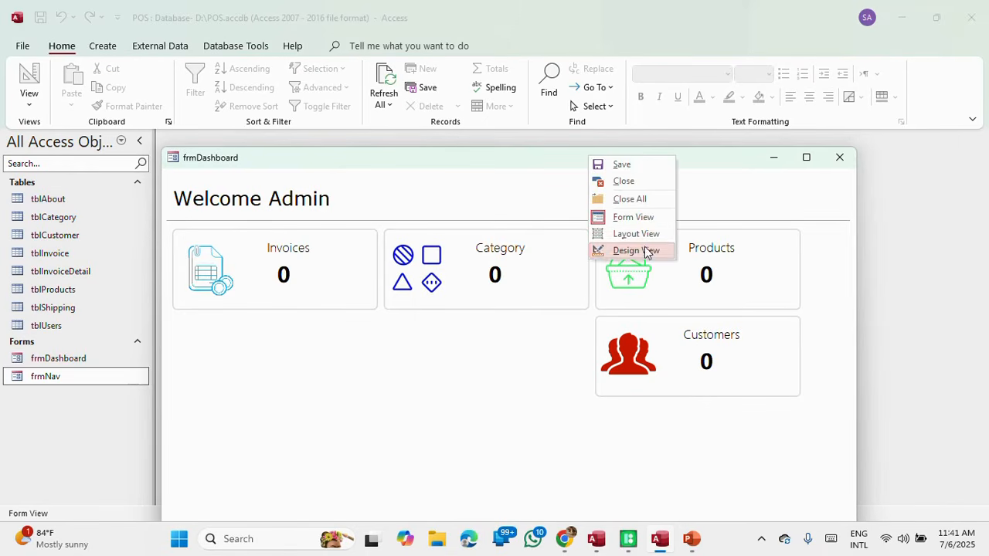
{"action": "left_click", "coordinate": [634, 183]}
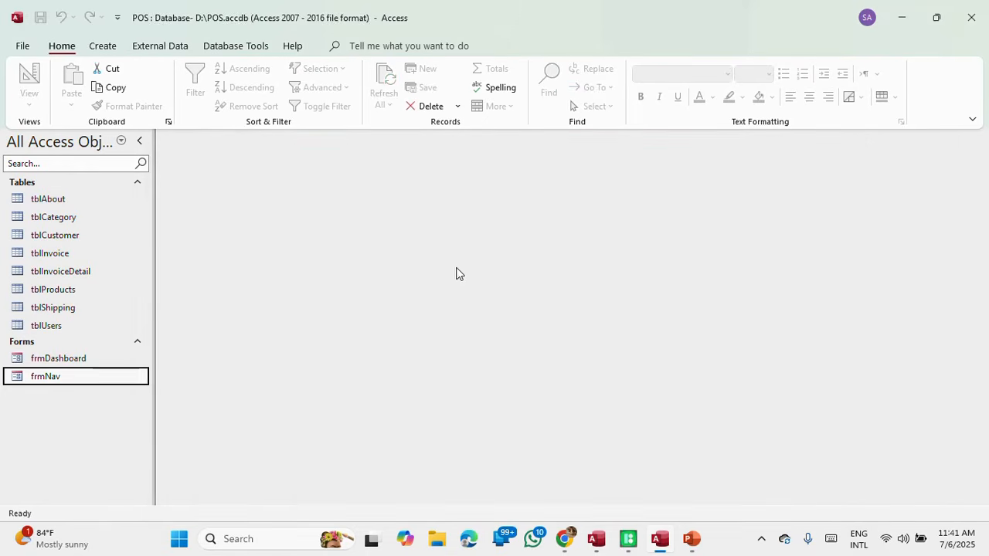
{"action": "right_click", "coordinate": [62, 359]}
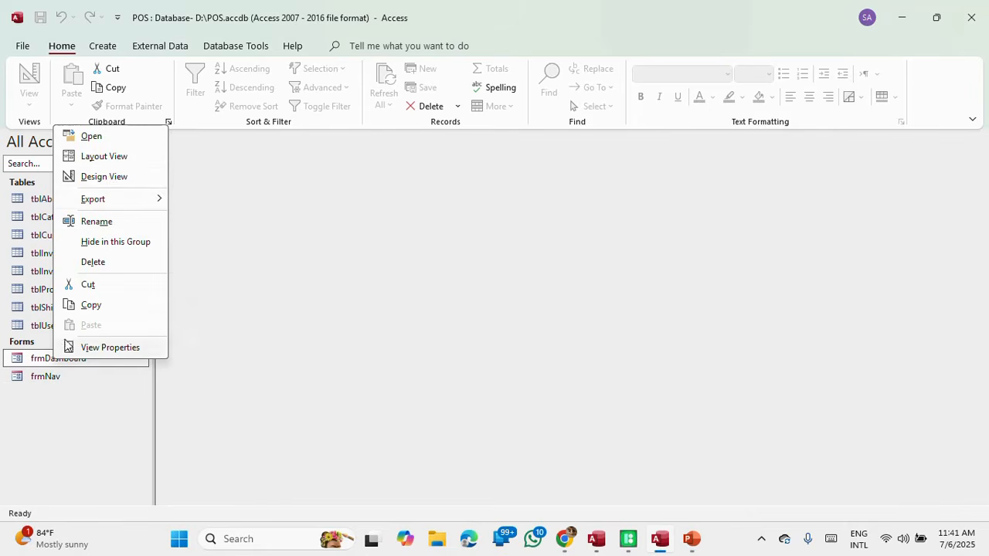
{"action": "left_click", "coordinate": [108, 177]}
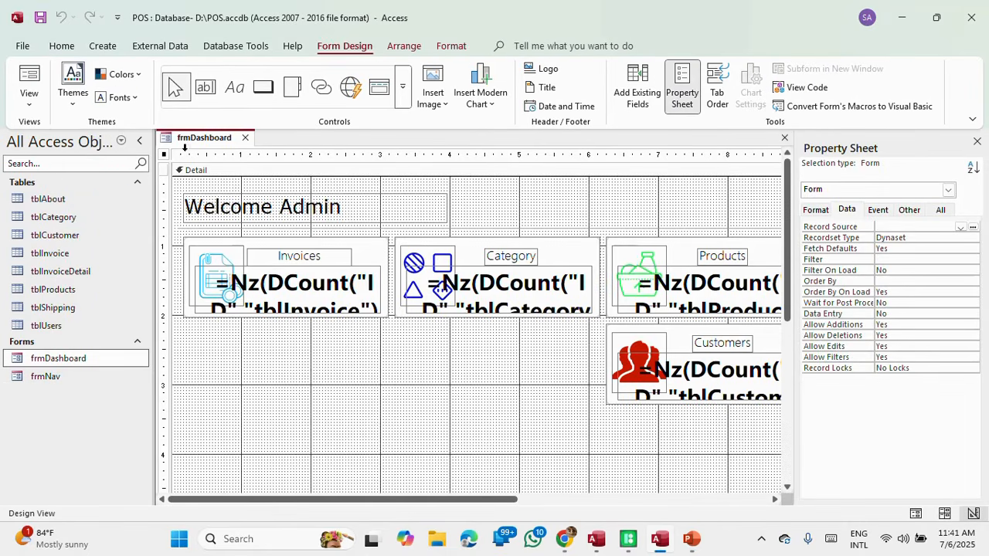
{"action": "left_click", "coordinate": [245, 138]}
Step: Open frmNav in Design View, set navigation button N1's Navigation Target Name to frmDashboard, and save the form
{"action": "right_click", "coordinate": [59, 376]}
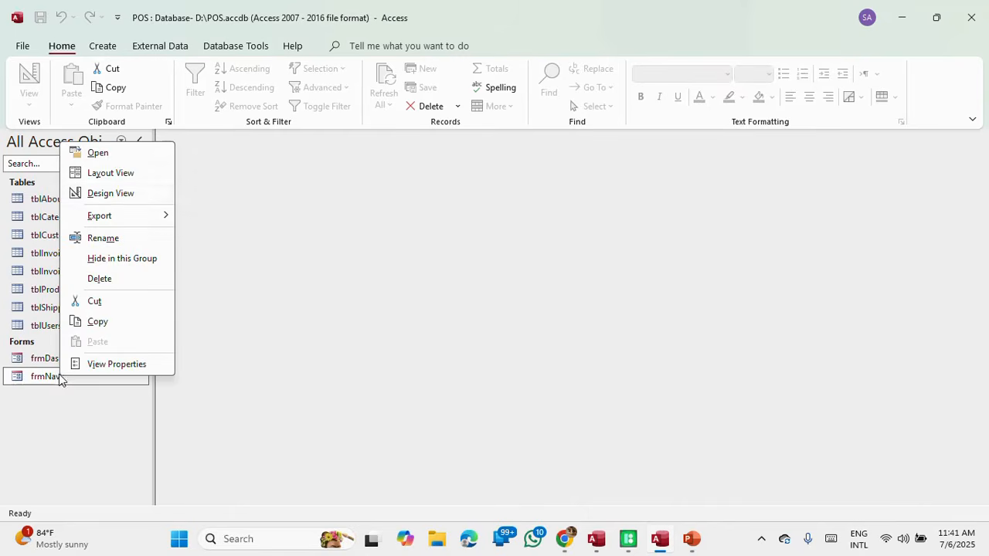
{"action": "left_click", "coordinate": [110, 193]}
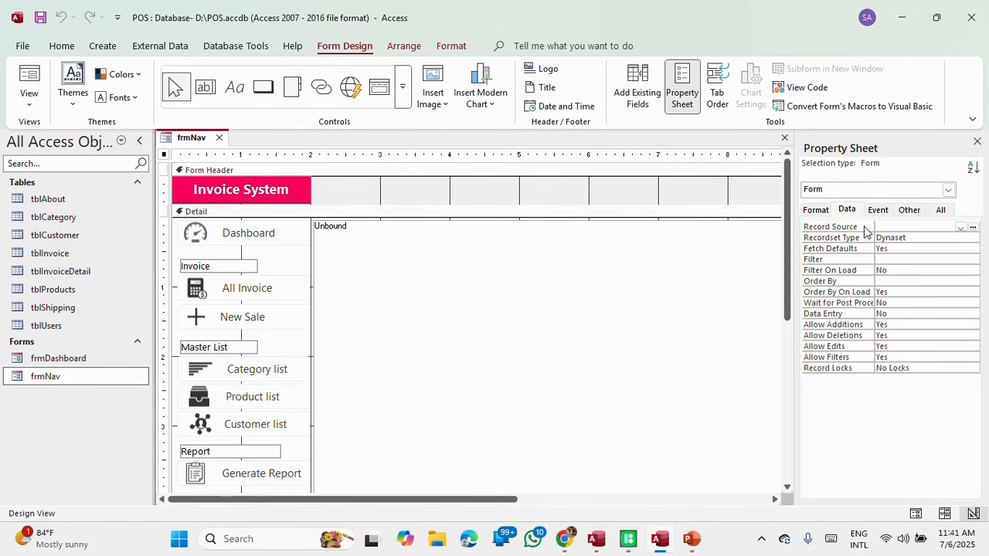
{"action": "left_click", "coordinate": [948, 189]}
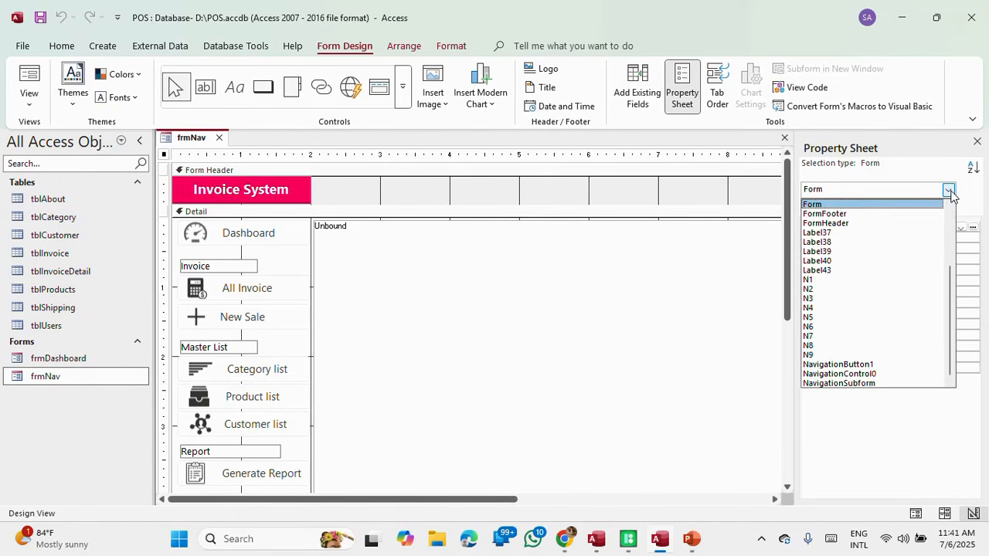
{"action": "left_click", "coordinate": [825, 280]}
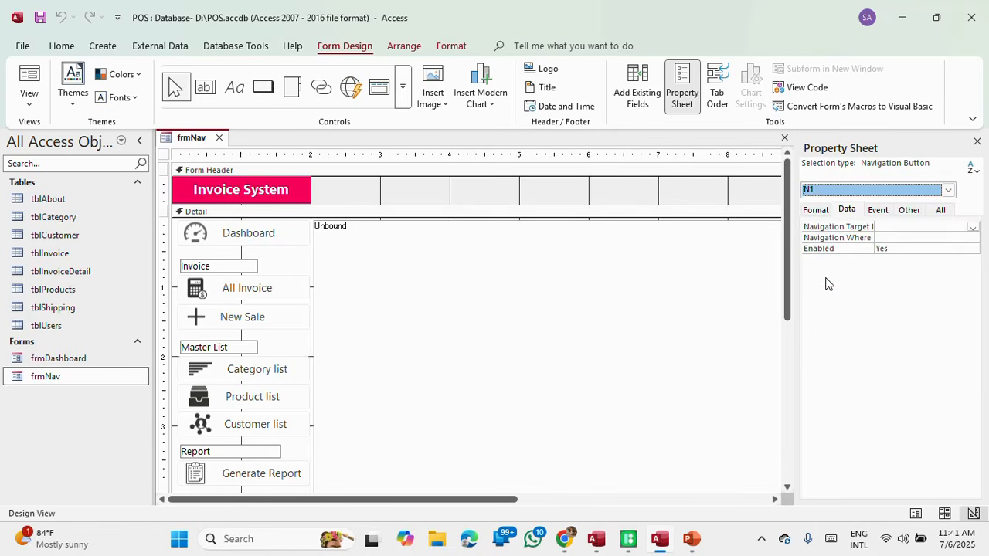
{"action": "left_click", "coordinate": [911, 228]}
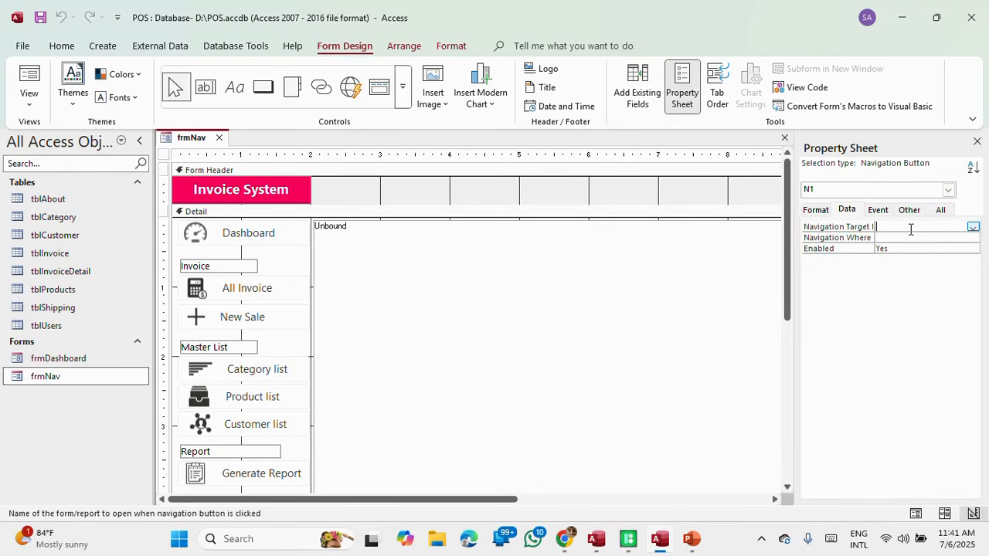
{"action": "left_click", "coordinate": [973, 227]}
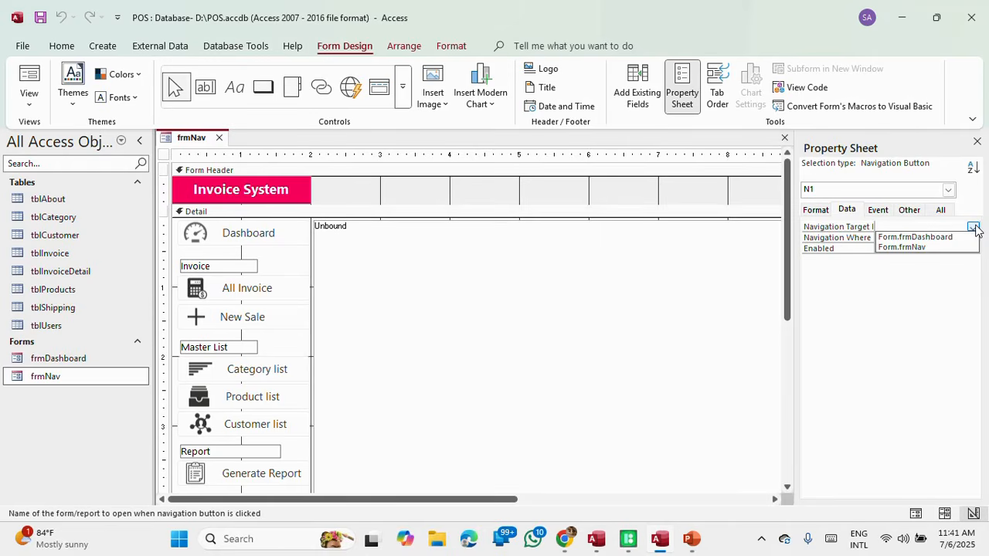
{"action": "left_click", "coordinate": [928, 237]}
{"action": "left_click", "coordinate": [909, 248]}
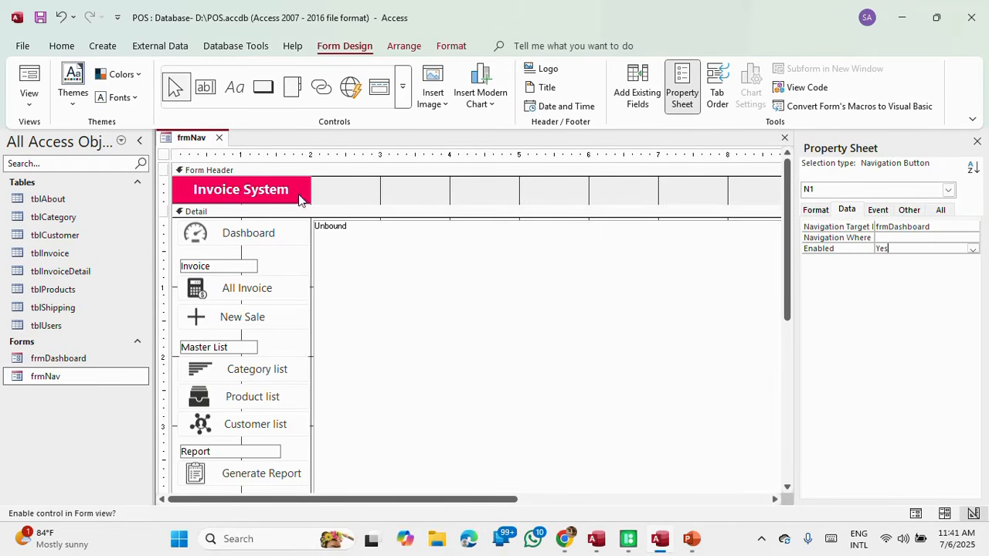
{"action": "right_click", "coordinate": [183, 136]}
{"action": "left_click", "coordinate": [199, 144]}
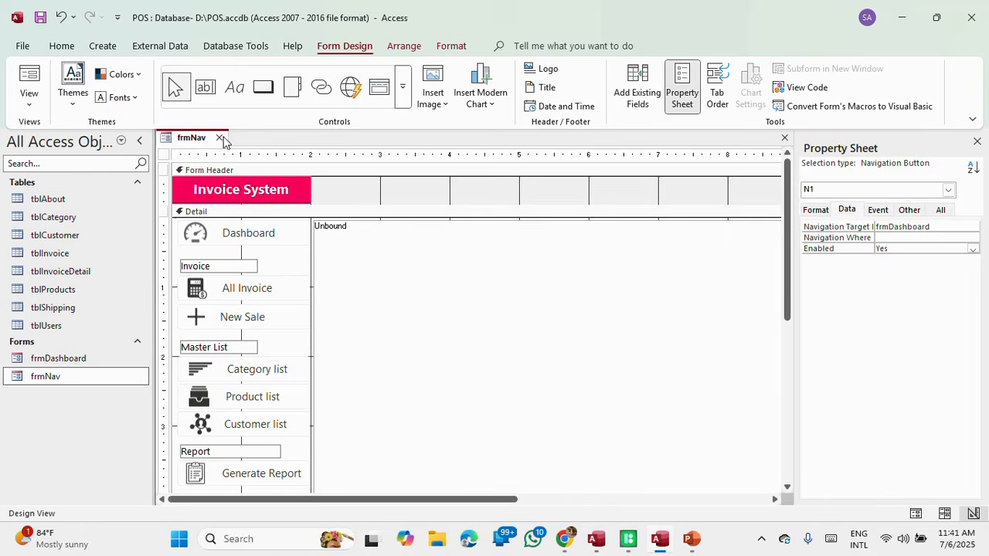
Step: Close frmNav's design, run the form to check how the dashboard loads inside it, and close it again
{"action": "left_click", "coordinate": [220, 137]}
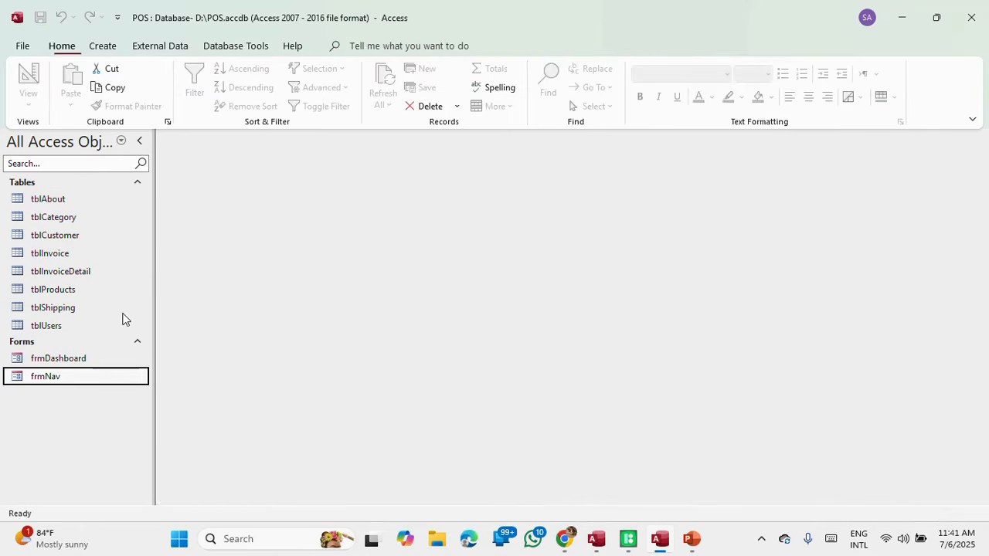
{"action": "double_click", "coordinate": [45, 379]}
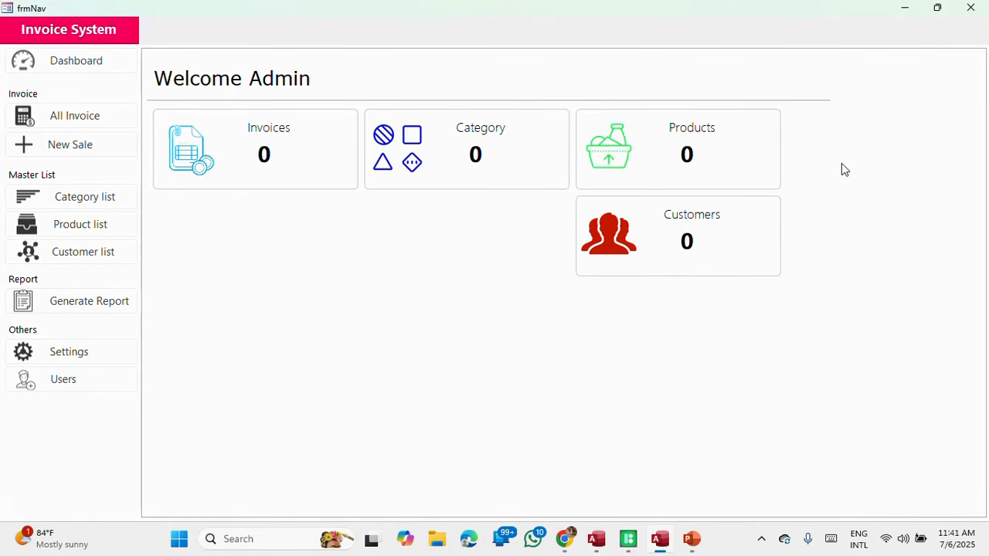
{"action": "right_click", "coordinate": [628, 13]}
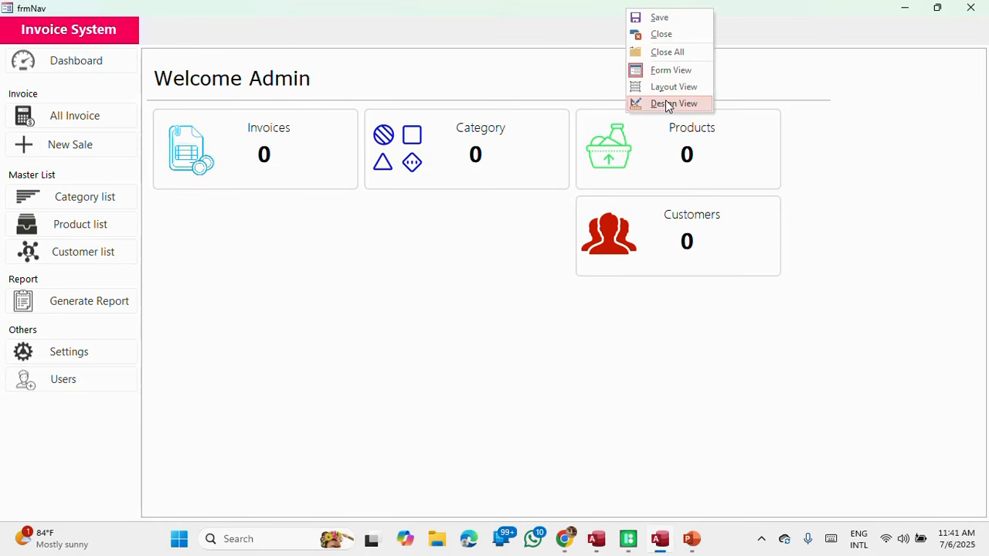
{"action": "left_click", "coordinate": [669, 104]}
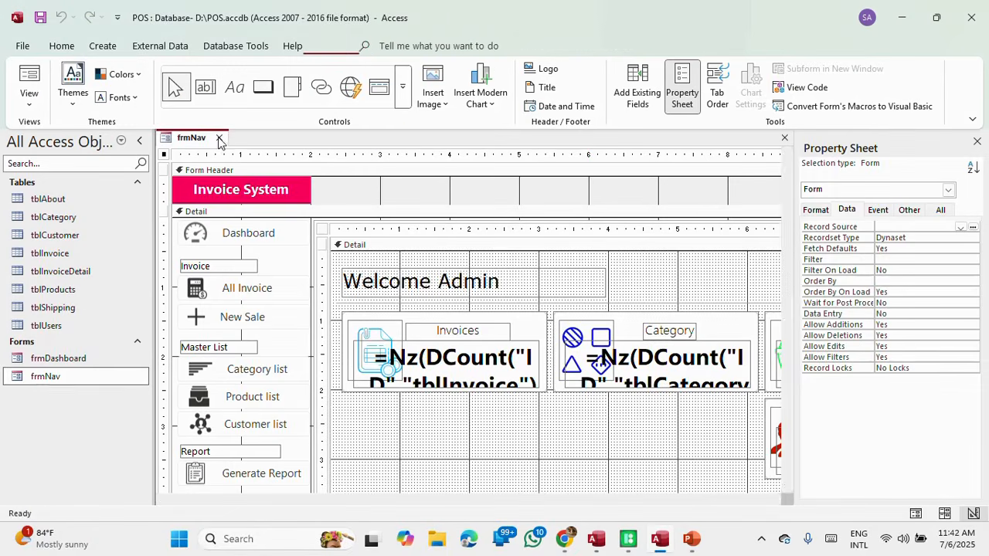
{"action": "left_click", "coordinate": [220, 137]}
{"action": "right_click", "coordinate": [55, 377]}
{"action": "left_click", "coordinate": [113, 193]}
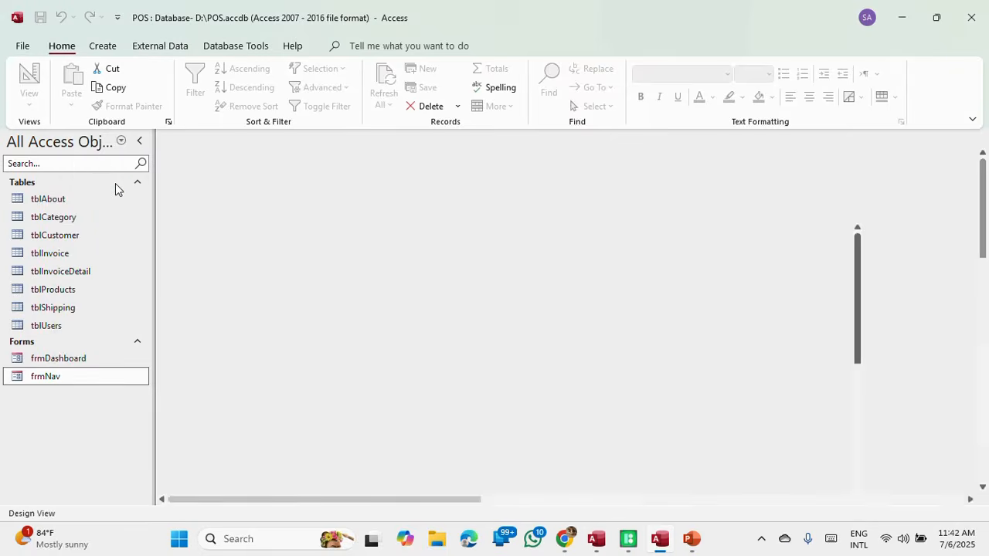
{"action": "left_click", "coordinate": [219, 137]}
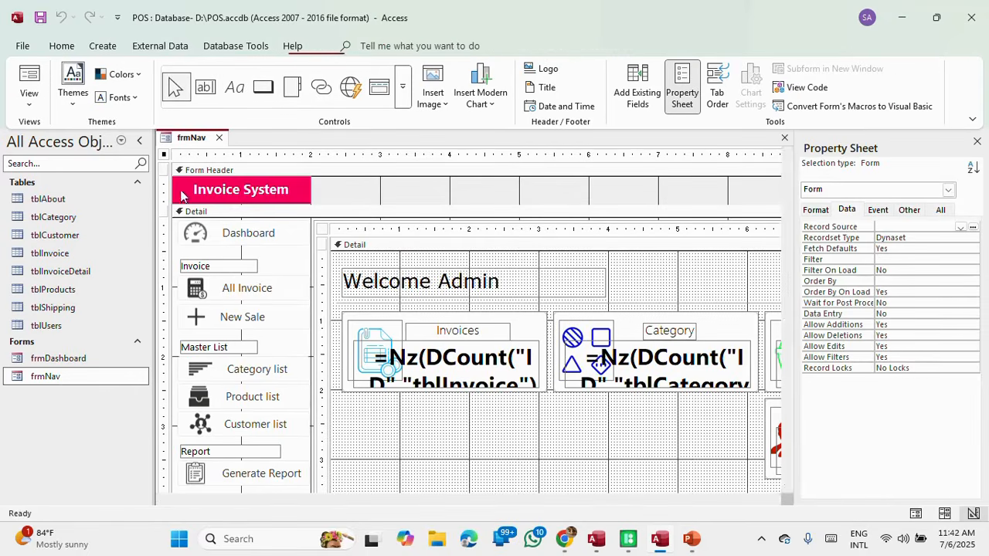
Step: Open frmDashboard in Design View and move the whole Customers card up into the Products row, against the form's right edge
{"action": "right_click", "coordinate": [76, 357]}
{"action": "left_click", "coordinate": [125, 174]}
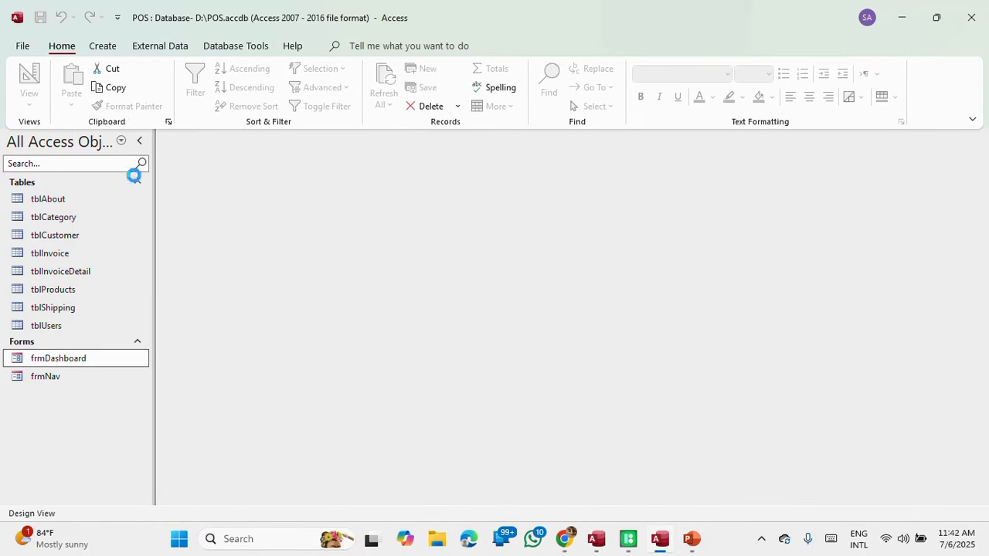
{"action": "left_click_drag", "start_coordinate": [460, 499], "coordinate": [677, 487]}
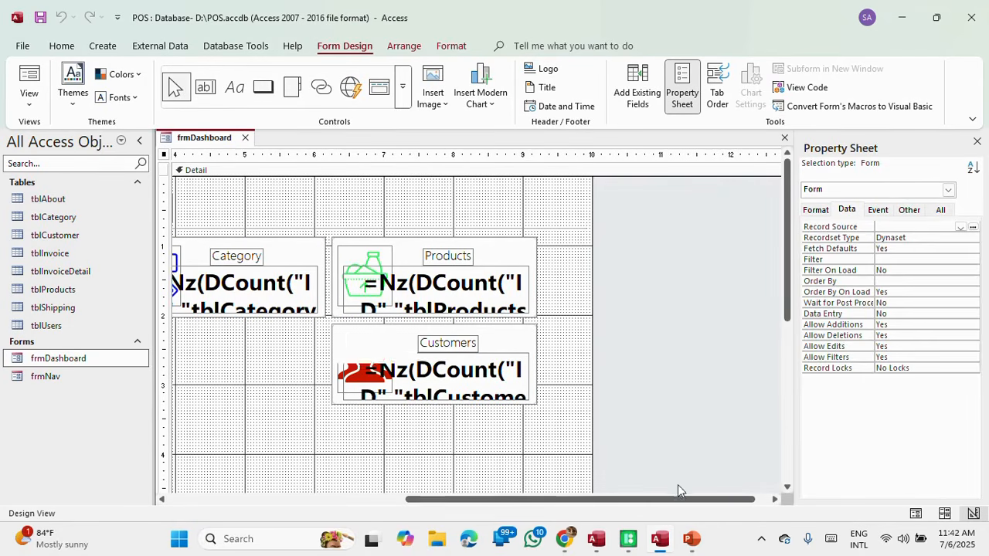
{"action": "left_click_drag", "start_coordinate": [586, 420], "coordinate": [337, 323]}
{"action": "left_click_drag", "start_coordinate": [384, 349], "coordinate": [429, 261]}
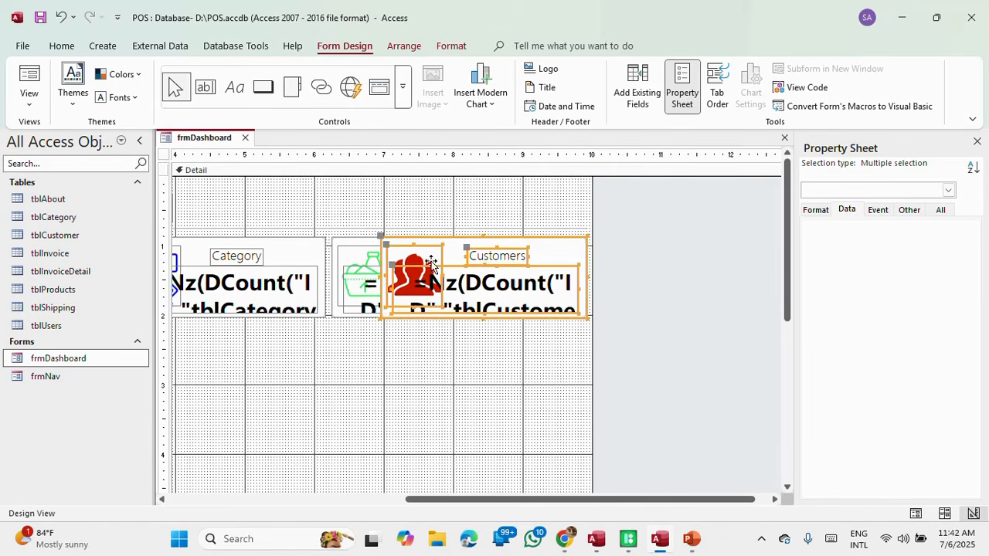
Step: Anchor the Customers card's frame, icon, label and count box to Top Right
{"action": "left_click", "coordinate": [632, 318]}
{"action": "left_click_drag", "start_coordinate": [610, 340], "coordinate": [528, 253]}
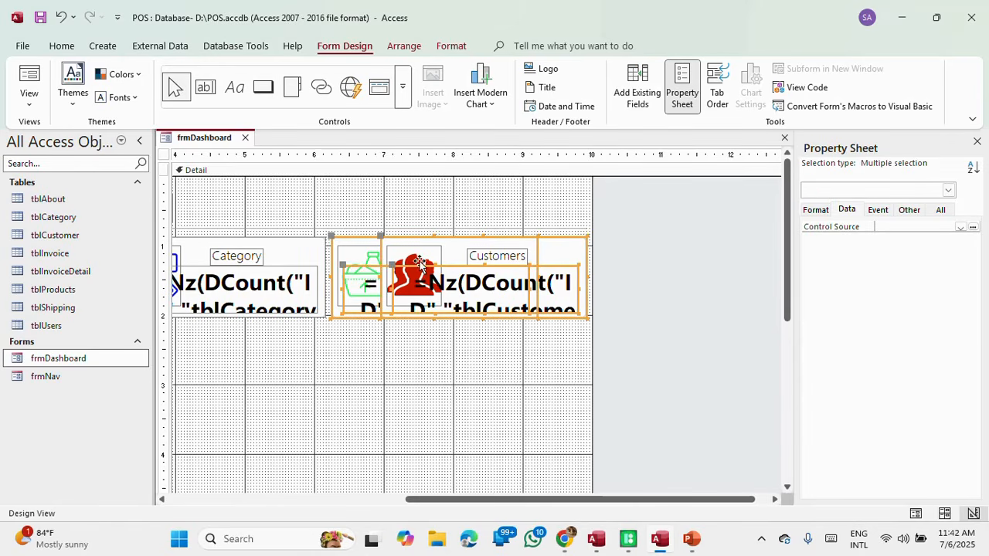
{"action": "left_click", "coordinate": [363, 328]}
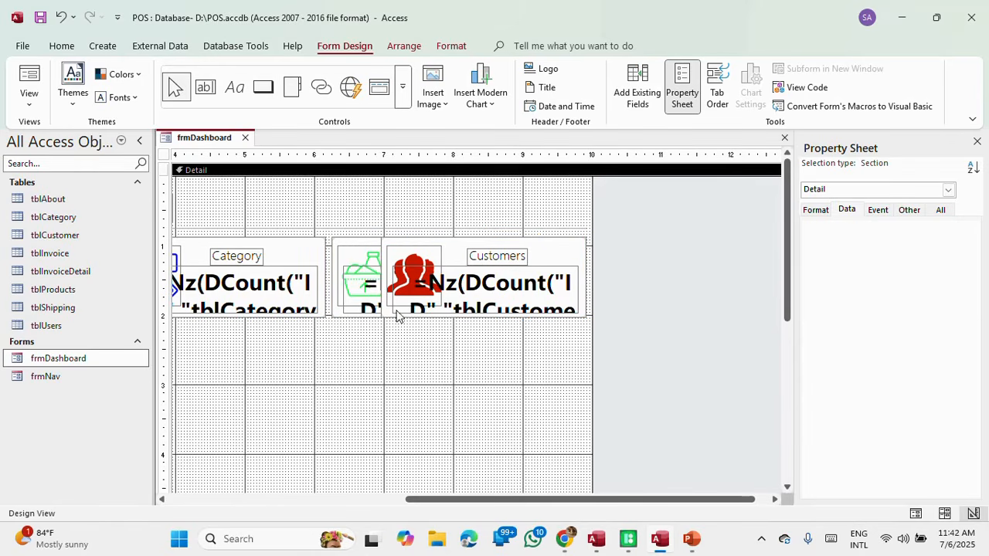
{"action": "mouse_move", "coordinate": [469, 380]}
{"action": "left_mouse_down"}
{"action": "mouse_move", "coordinate": [527, 241]}
{"action": "mouse_move", "coordinate": [518, 243]}
{"action": "left_mouse_up"}
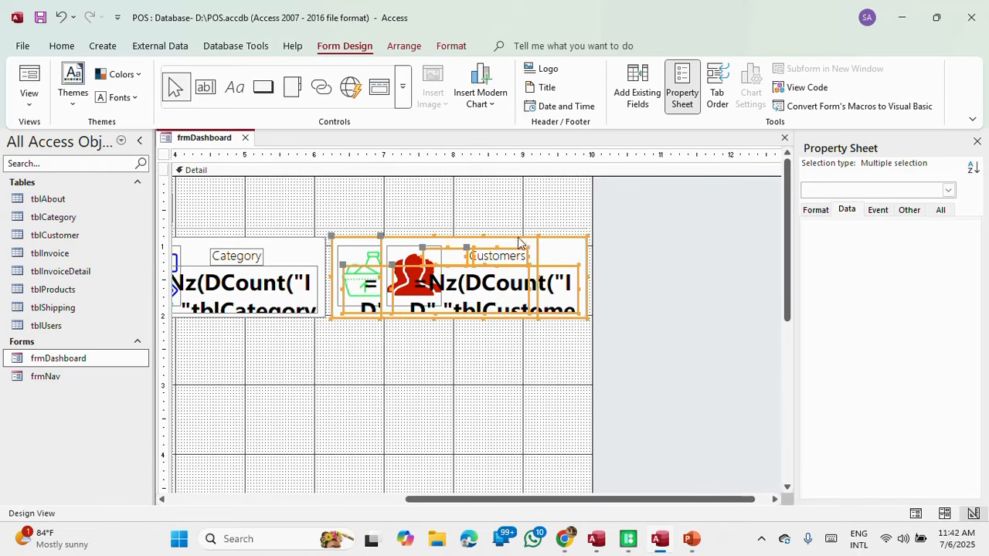
{"action": "left_click", "coordinate": [346, 241], "text": "shift"}
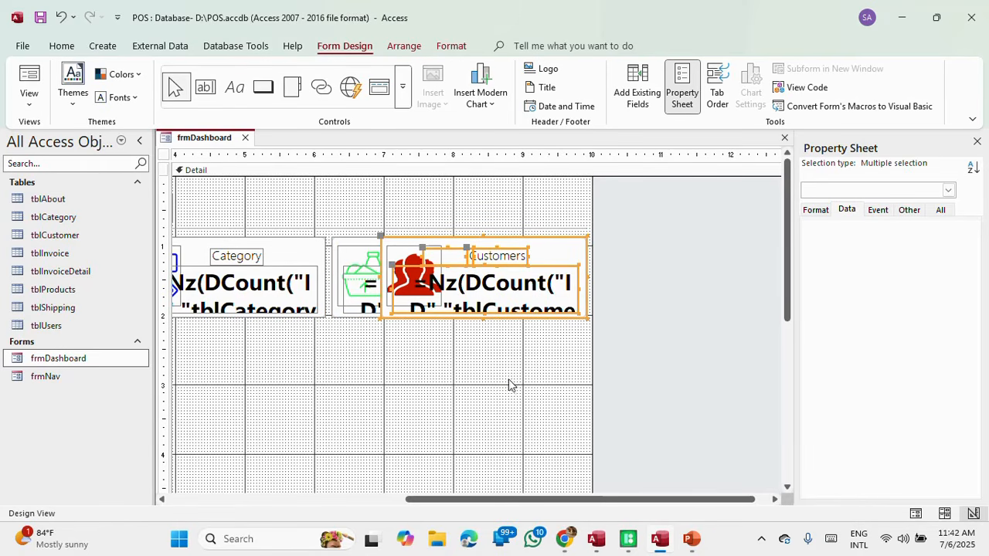
{"action": "left_click", "coordinate": [403, 254], "text": "shift"}
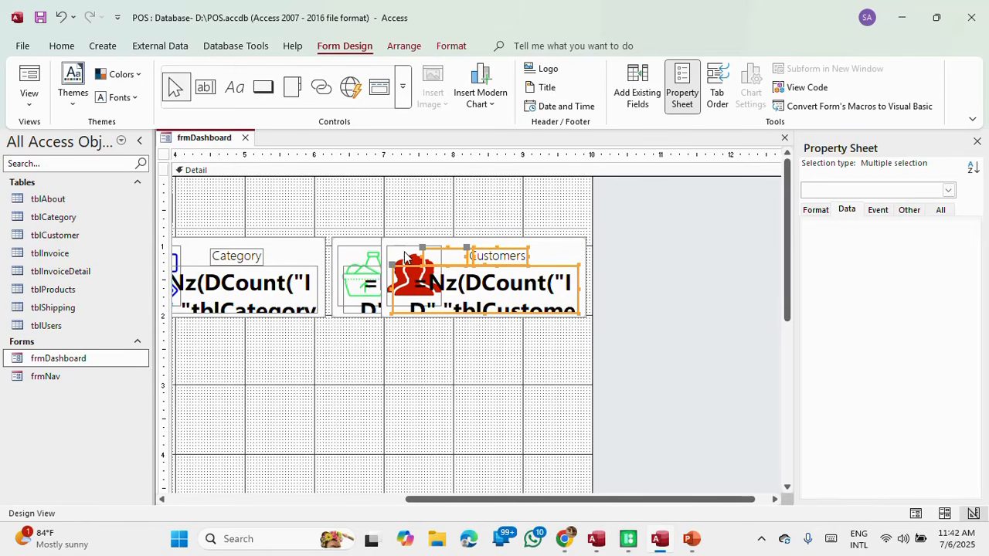
{"action": "left_click", "coordinate": [433, 238], "text": "shift"}
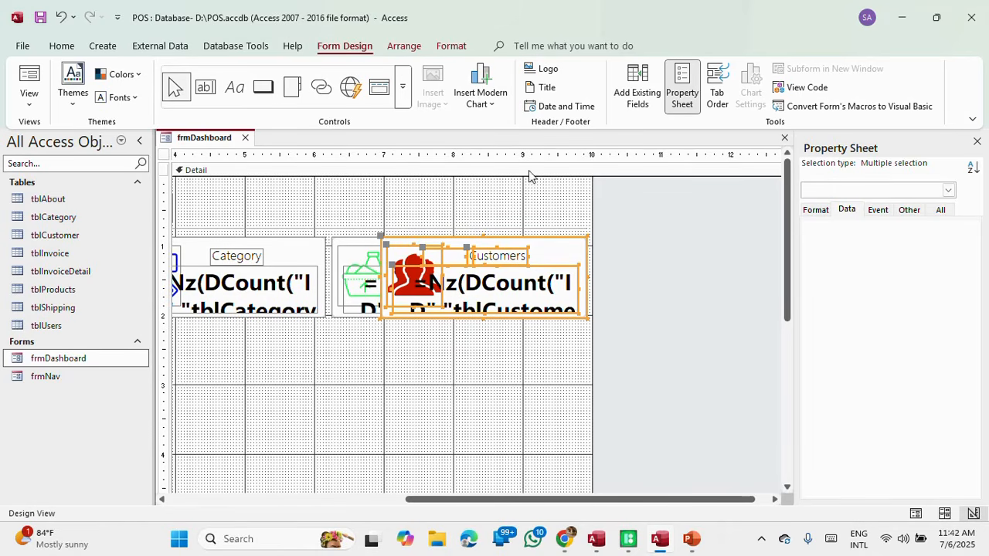
{"action": "left_click", "coordinate": [403, 48]}
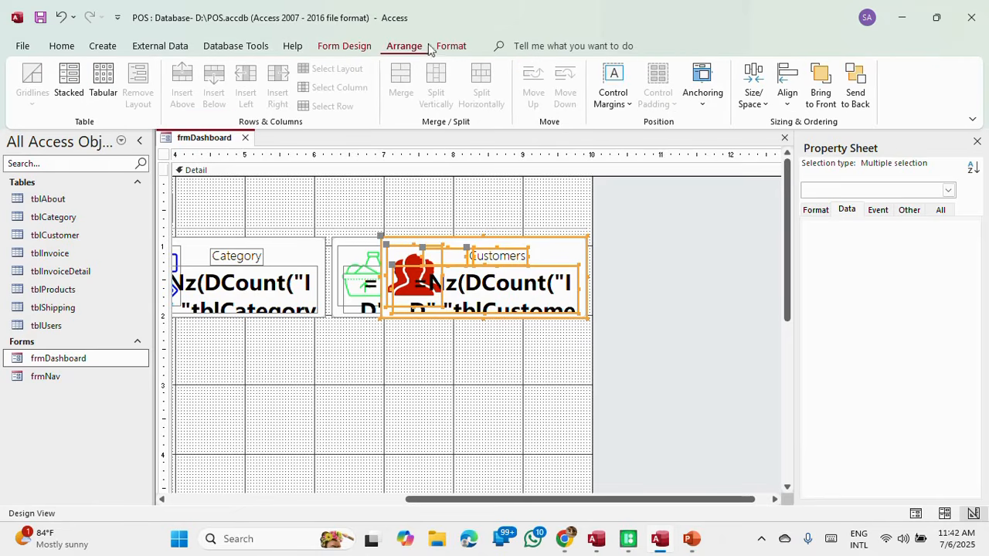
{"action": "left_click", "coordinate": [703, 89]}
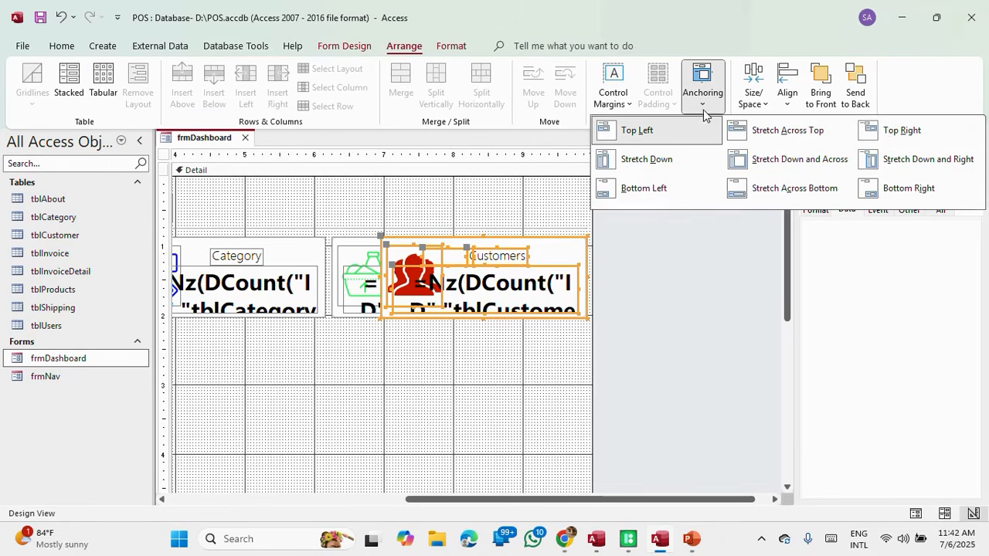
{"action": "left_click", "coordinate": [897, 131]}
{"action": "left_click", "coordinate": [505, 359]}
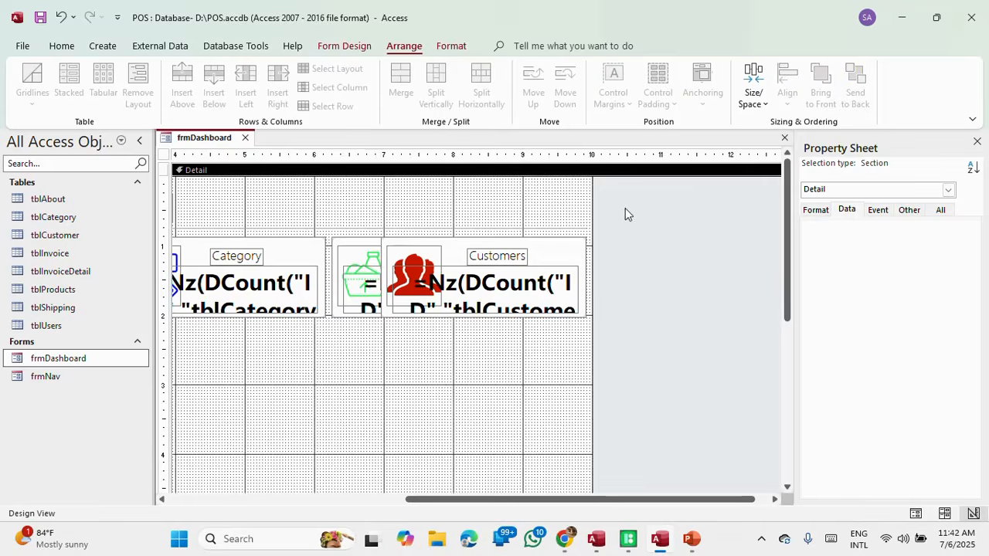
Step: Anchor the horizontal line under the Welcome Admin heading to Stretch Across Top
{"action": "left_click_drag", "start_coordinate": [625, 214], "coordinate": [576, 239]}
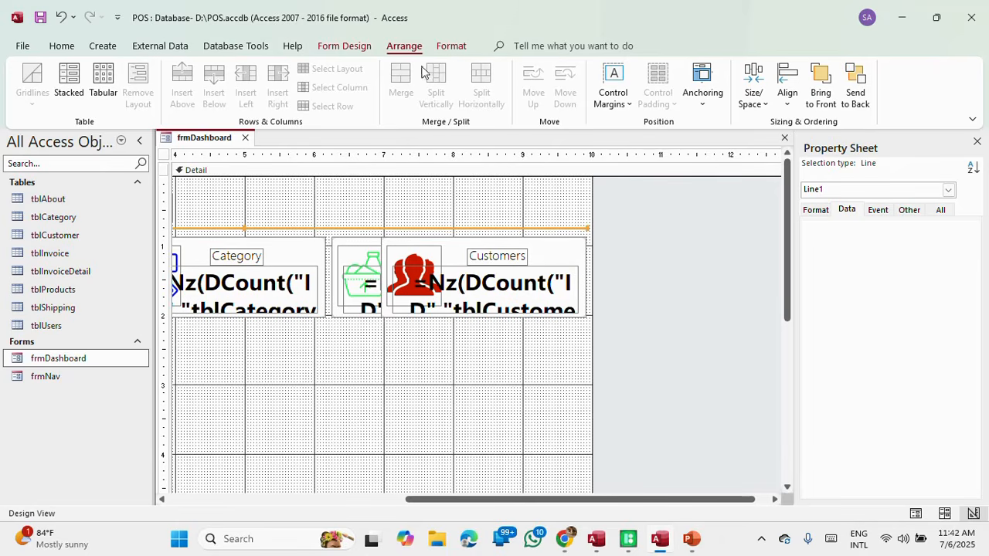
{"action": "left_click", "coordinate": [703, 91]}
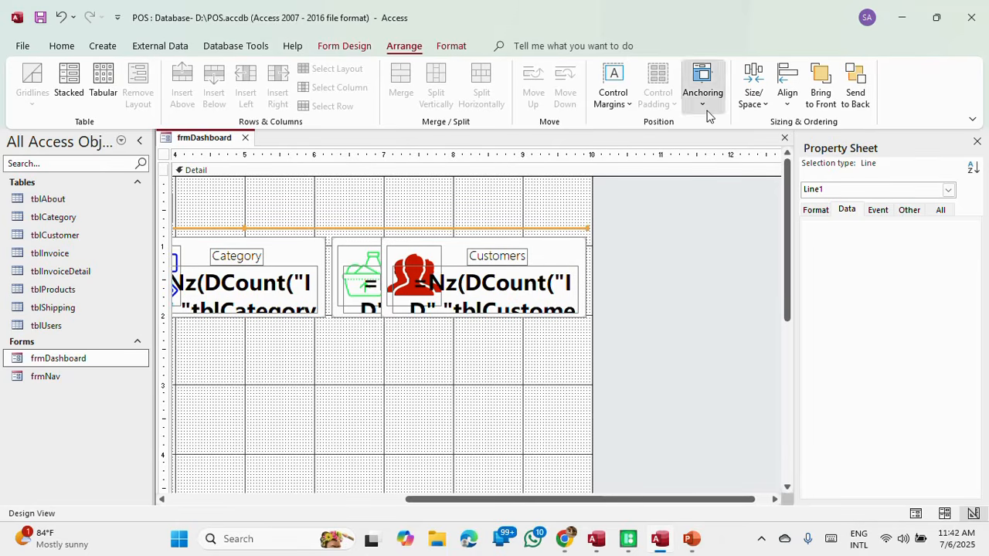
{"action": "left_click", "coordinate": [762, 139]}
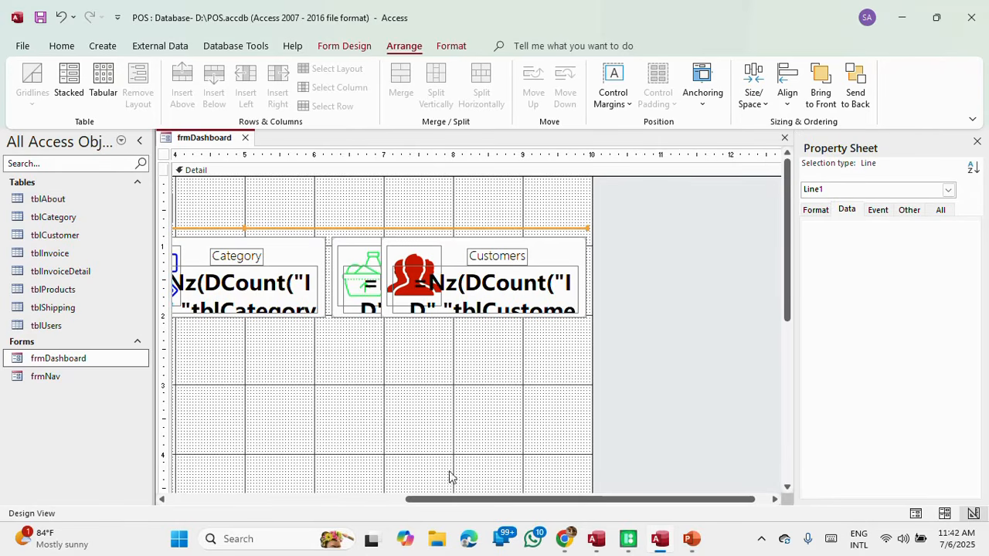
Step: Anchor the Welcome Admin heading label to Top Left
{"action": "left_click_drag", "start_coordinate": [451, 498], "coordinate": [209, 498]}
{"action": "left_click", "coordinate": [306, 217]}
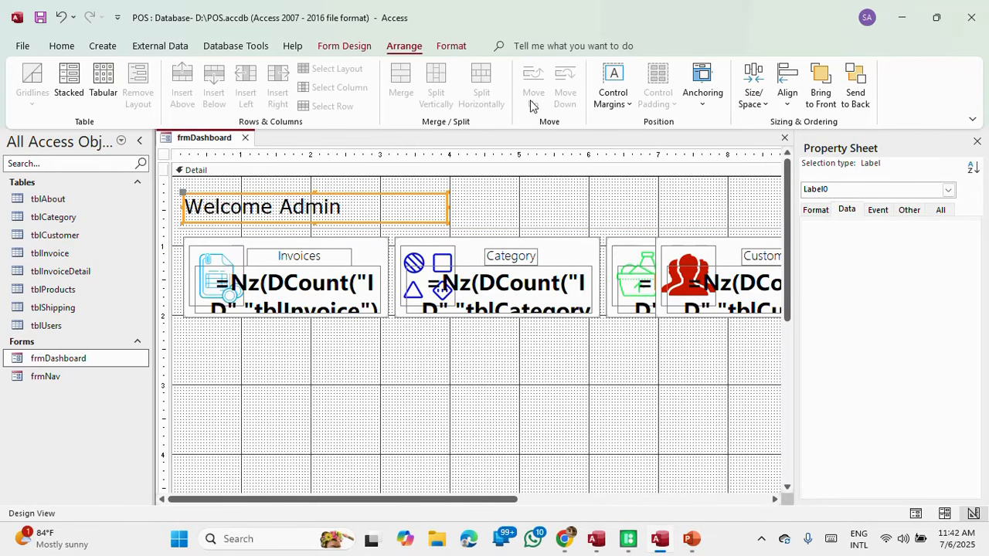
{"action": "left_click", "coordinate": [347, 49]}
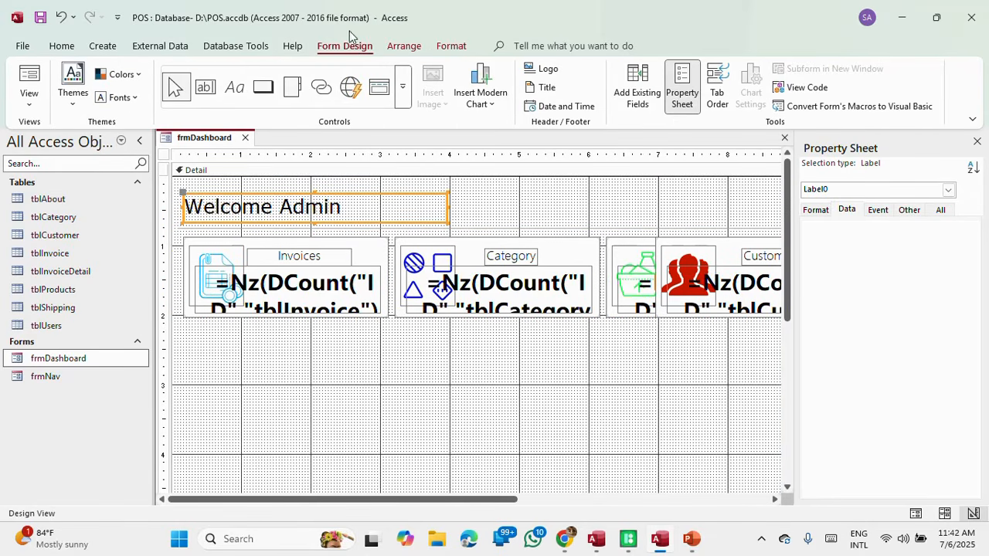
{"action": "left_click", "coordinate": [403, 46]}
{"action": "left_click", "coordinate": [704, 101]}
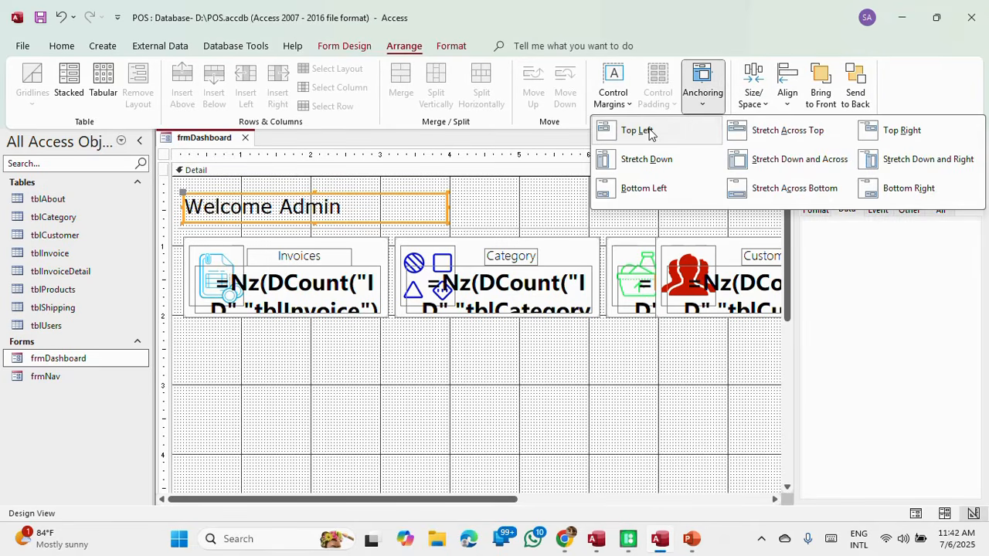
{"action": "left_click", "coordinate": [649, 133]}
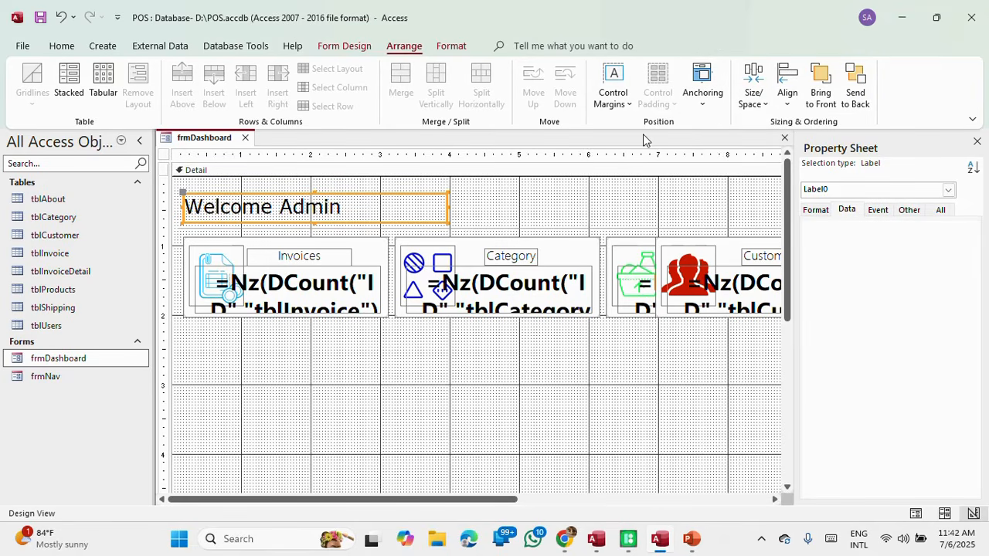
Step: Switch frmDashboard to Form View, maximize it to check how the anchored cards spread out, and close the form
{"action": "right_click", "coordinate": [207, 141]}
{"action": "left_click", "coordinate": [344, 48]}
{"action": "left_click", "coordinate": [28, 84]}
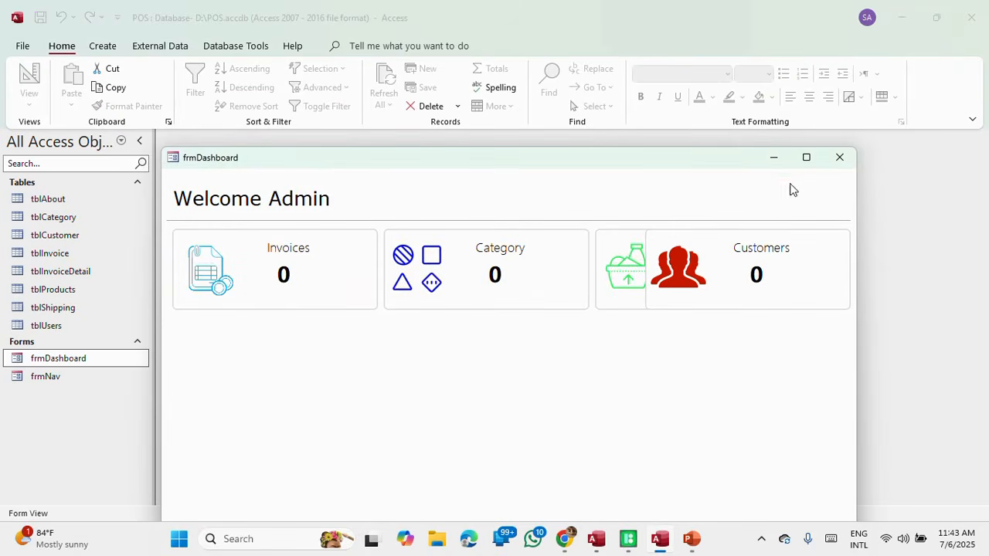
{"action": "left_click", "coordinate": [806, 157]}
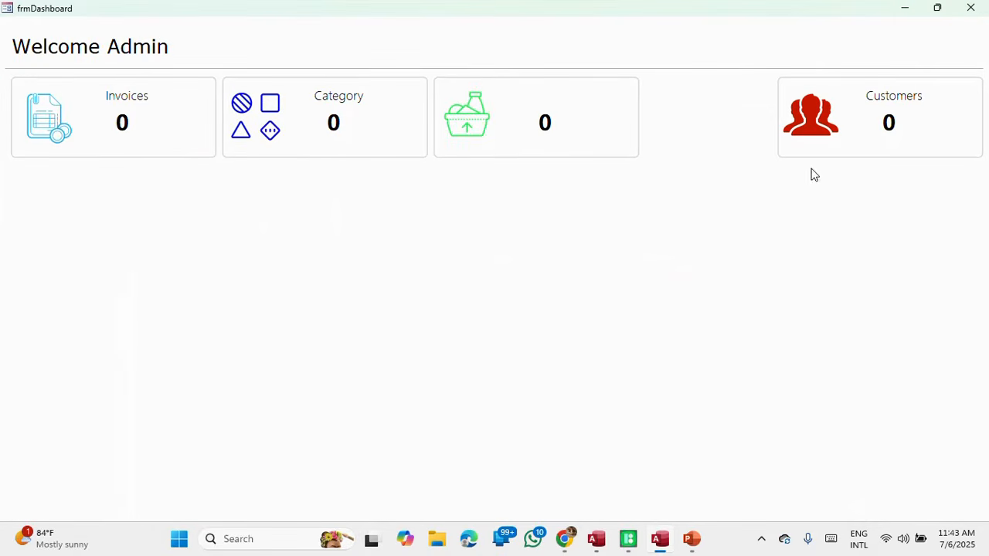
{"action": "right_click", "coordinate": [610, 9]}
{"action": "left_click", "coordinate": [642, 27]}
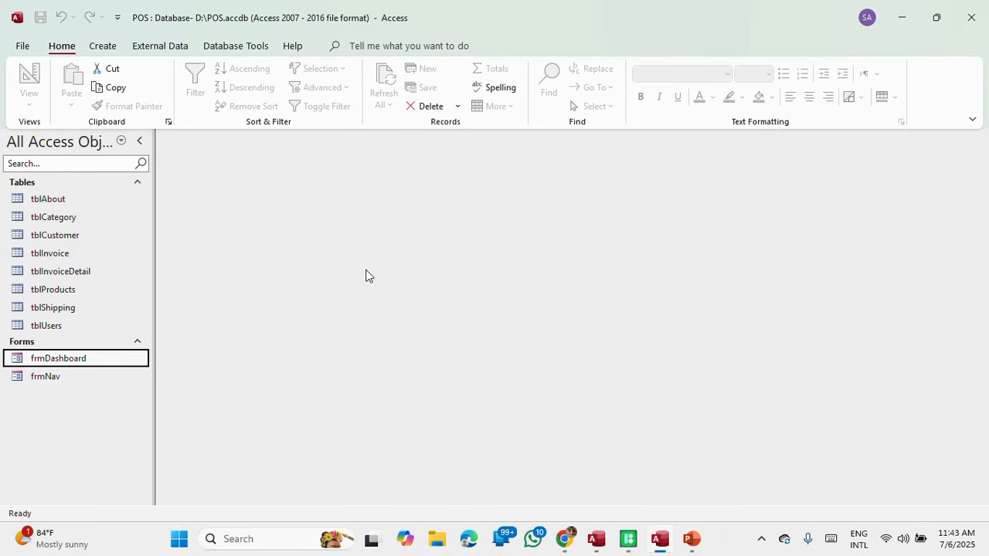
Step: Run frmNav to check how the dashboard cards fit inside the navigation form, and close it
{"action": "double_click", "coordinate": [49, 379]}
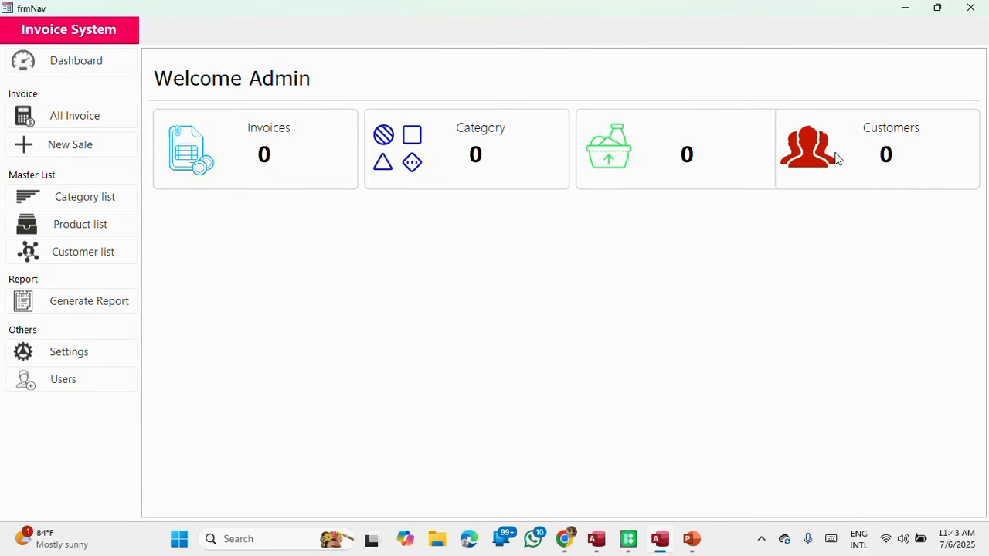
{"action": "right_click", "coordinate": [585, 7]}
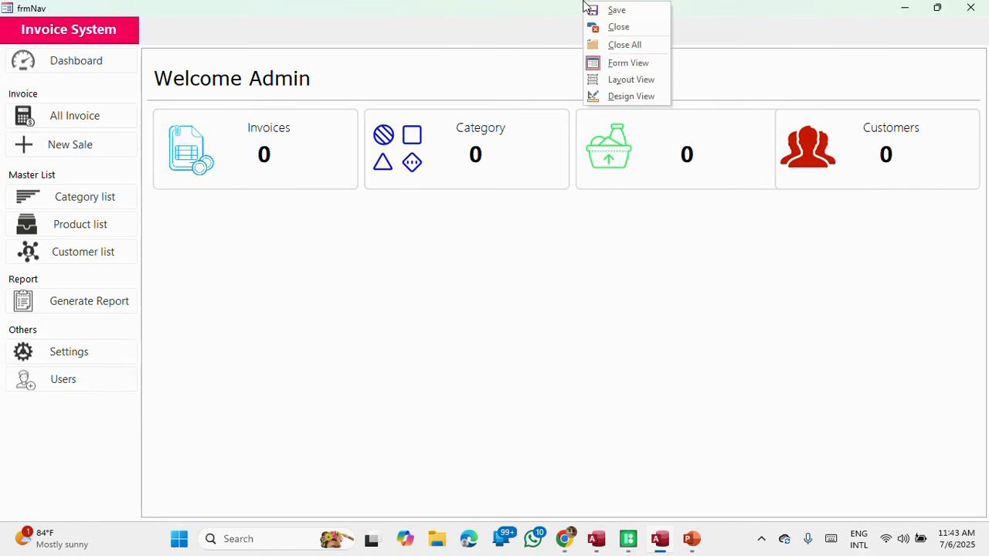
{"action": "left_click", "coordinate": [620, 29]}
Step: Open frmDashboard in Design View and narrow the Invoices card's frame to just under the 3-inch mark, with its count box inside it
{"action": "left_click", "coordinate": [76, 360]}
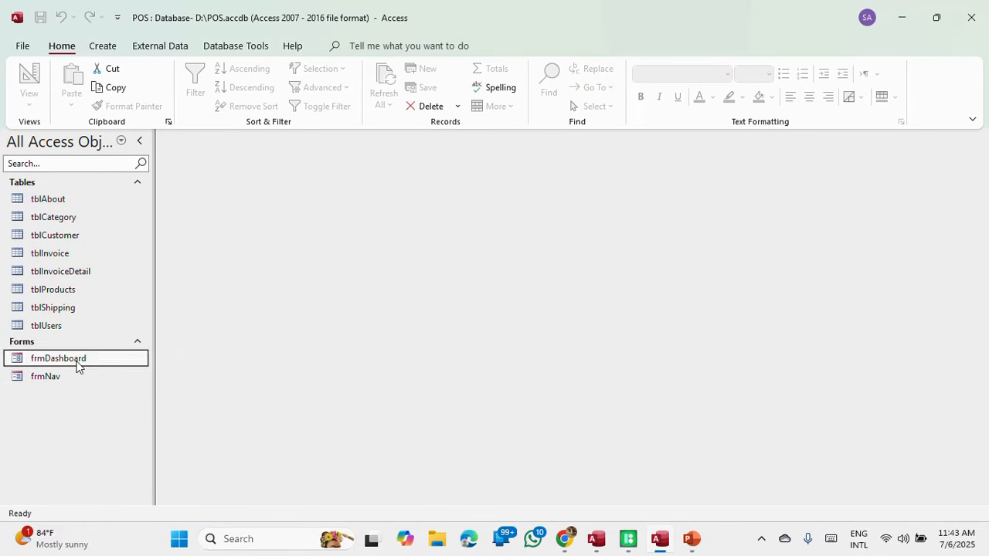
{"action": "right_click", "coordinate": [76, 360]}
{"action": "left_click", "coordinate": [156, 181]}
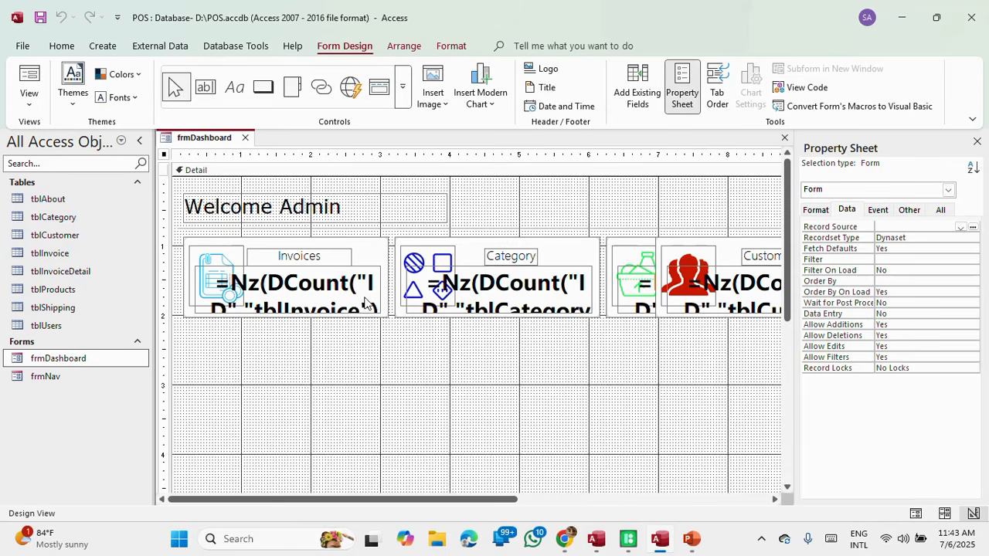
{"action": "left_click", "coordinate": [377, 245]}
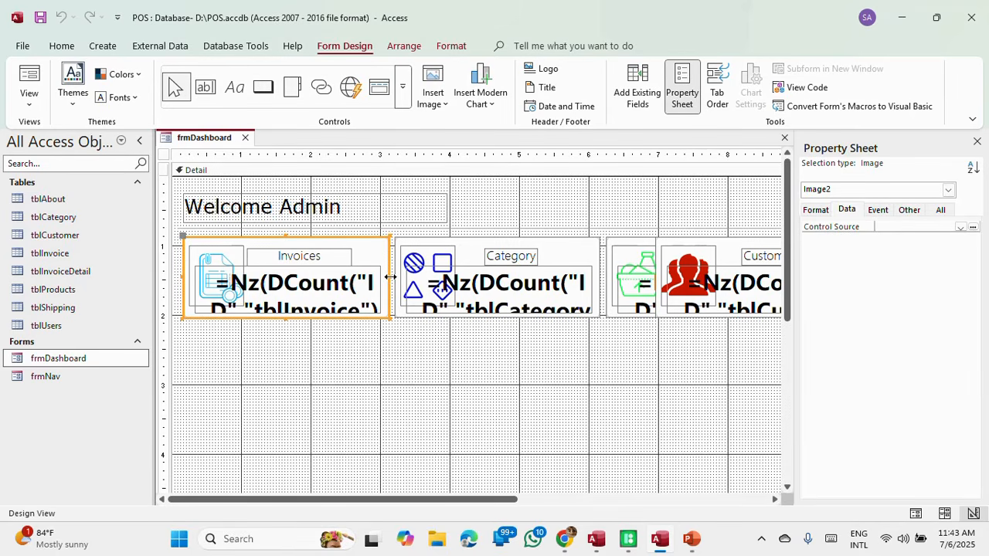
{"action": "left_click_drag", "start_coordinate": [391, 277], "coordinate": [377, 277]}
{"action": "left_click", "coordinate": [343, 347]}
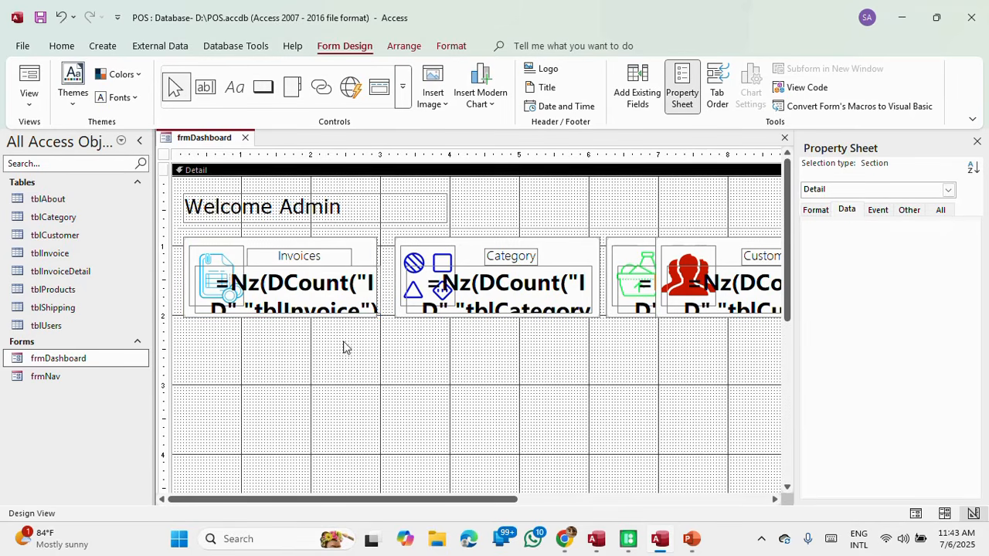
{"action": "left_click", "coordinate": [343, 302]}
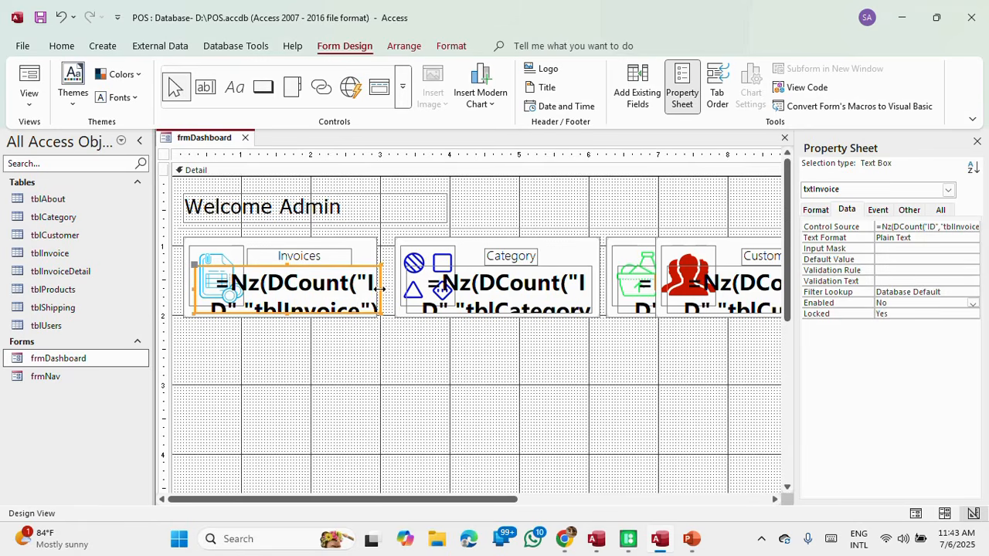
{"action": "left_click_drag", "start_coordinate": [380, 288], "coordinate": [369, 288]}
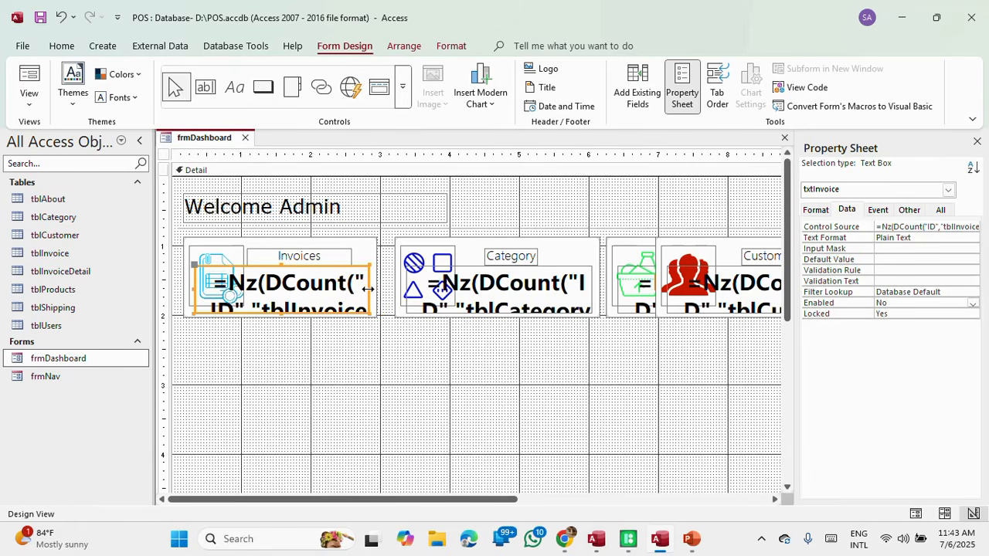
{"action": "left_click", "coordinate": [376, 362]}
Step: Size the frames of the Invoices, Category, Products and Customers cards To Narrowest
{"action": "left_click", "coordinate": [374, 259]}
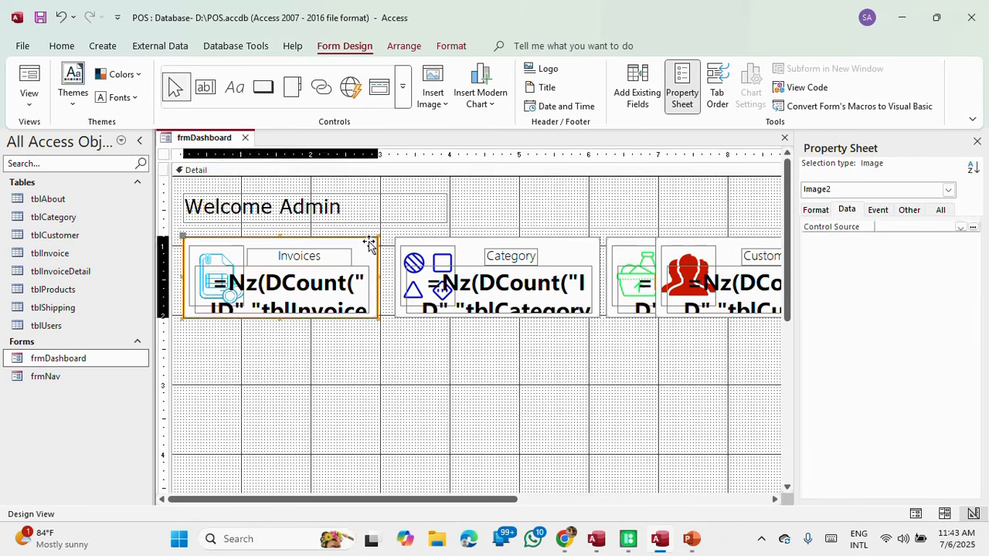
{"action": "left_click", "coordinate": [551, 241], "text": "shift"}
{"action": "left_click", "coordinate": [733, 249], "text": "shift"}
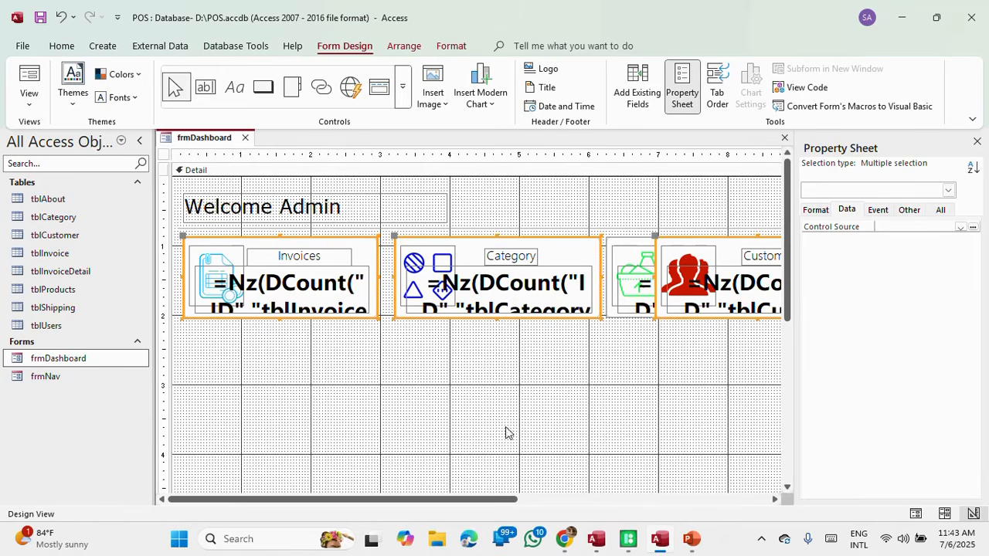
{"action": "left_click_drag", "start_coordinate": [452, 501], "coordinate": [662, 483]}
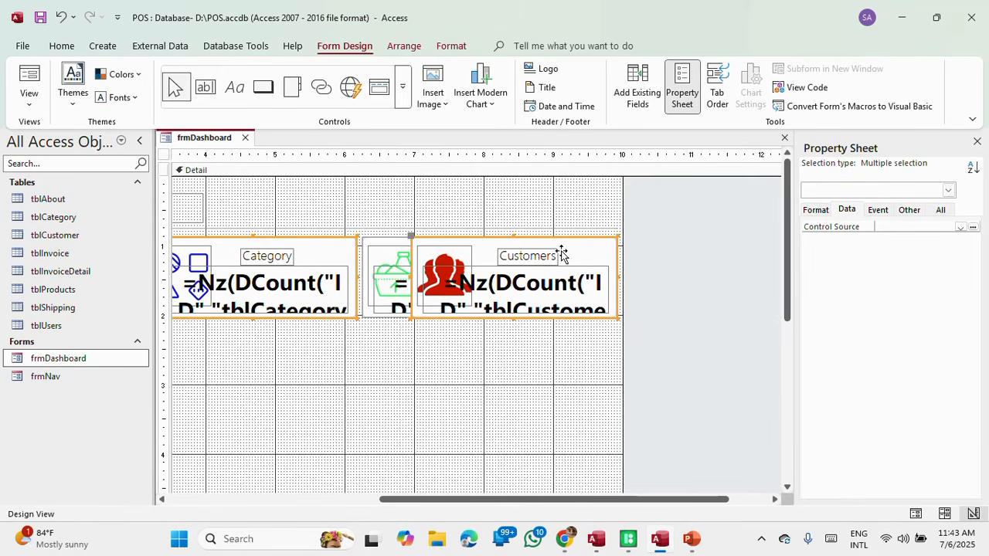
{"action": "right_click", "coordinate": [380, 242]}
{"action": "mouse_move", "coordinate": [433, 332]}
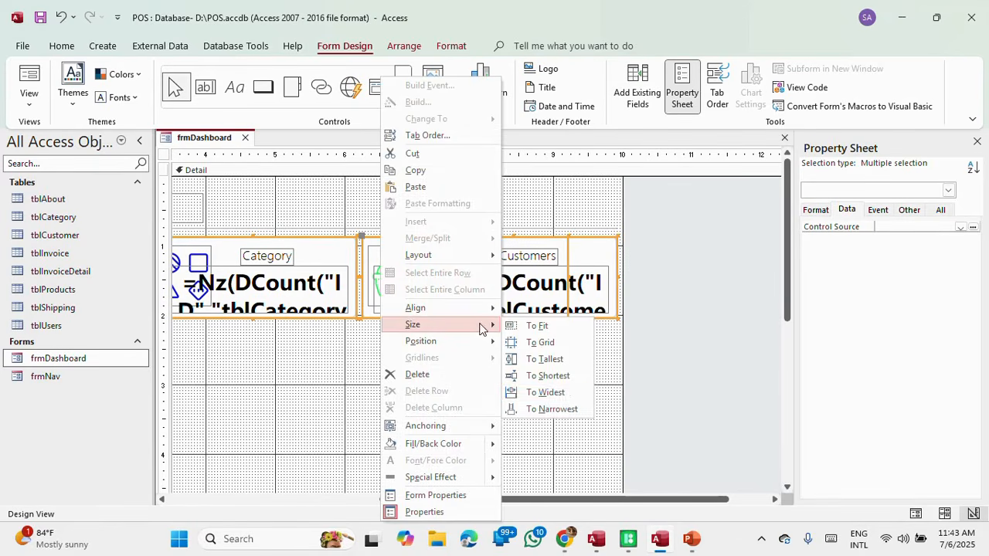
{"action": "left_click", "coordinate": [571, 409]}
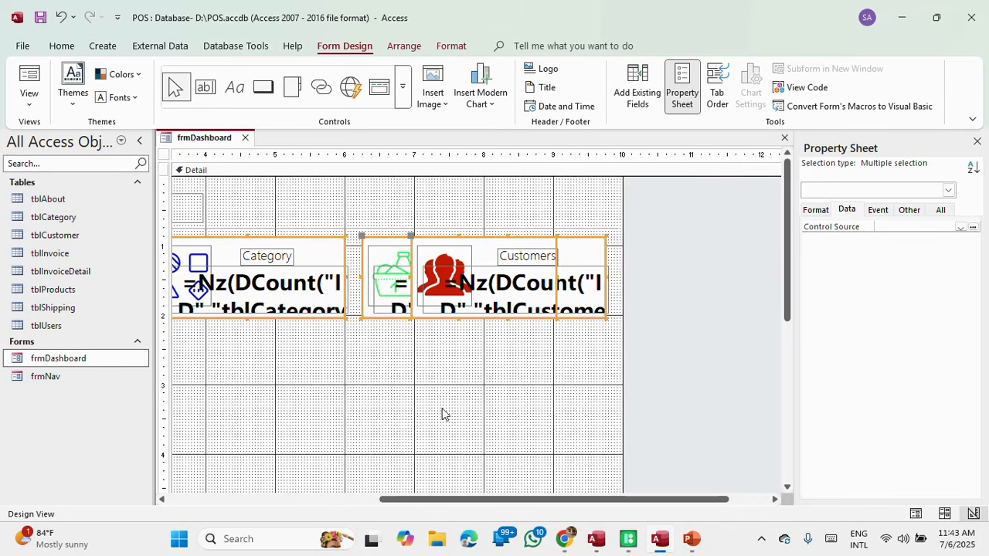
{"action": "left_click_drag", "start_coordinate": [488, 506], "coordinate": [165, 475]}
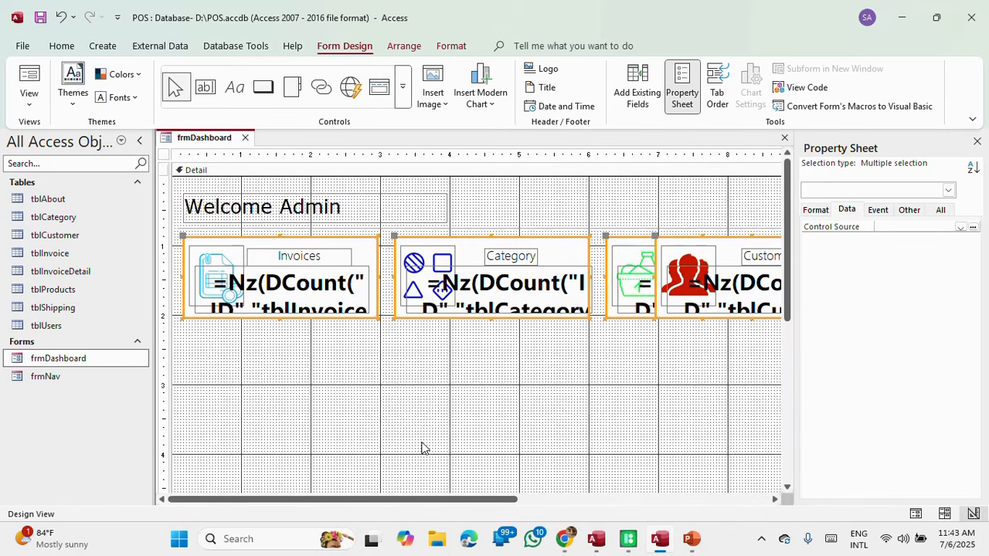
Step: Size the count text boxes of all four cards To Narrowest
{"action": "left_click", "coordinate": [422, 446]}
{"action": "left_click", "coordinate": [313, 293]}
{"action": "left_click", "coordinate": [510, 302], "text": "shift"}
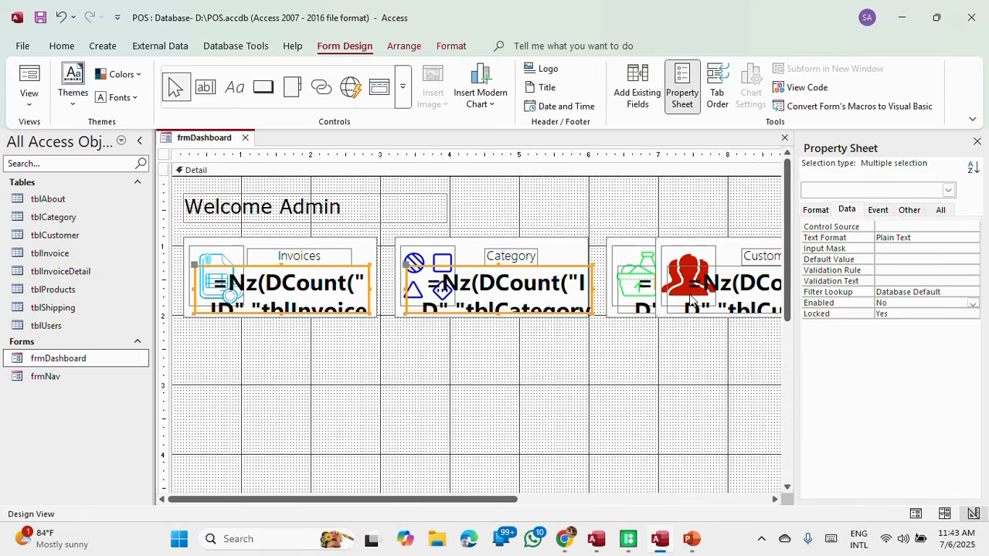
{"action": "left_click", "coordinate": [642, 294], "text": "shift"}
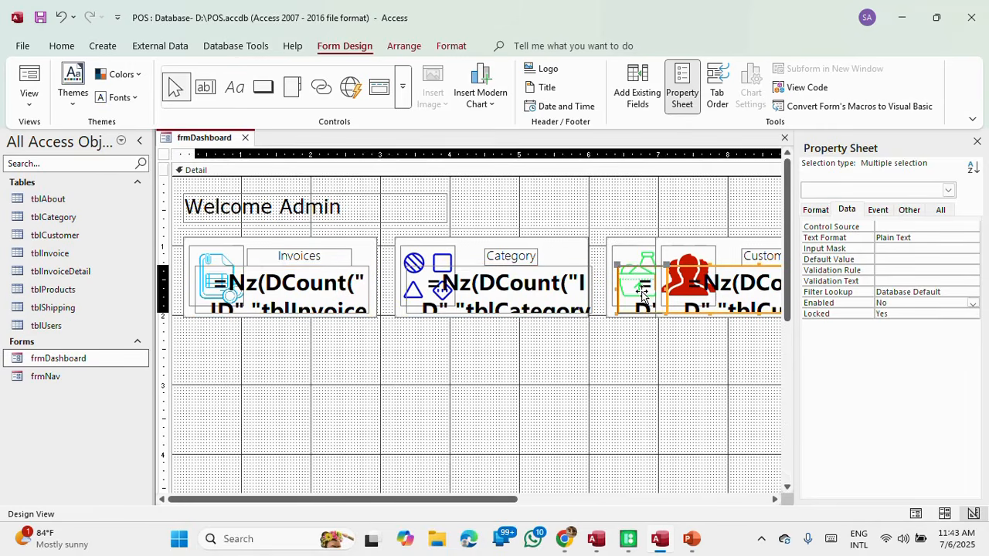
{"action": "right_click", "coordinate": [642, 293]}
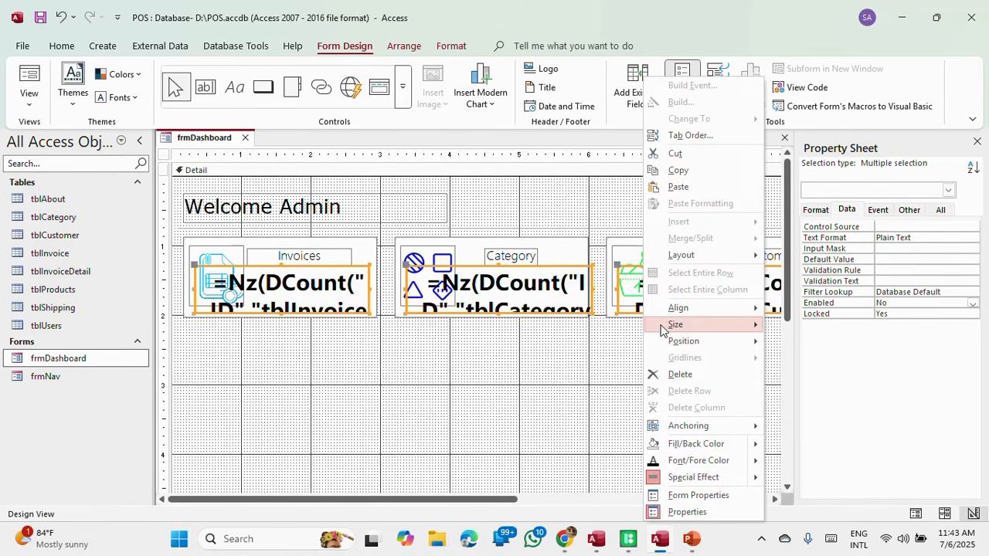
{"action": "mouse_move", "coordinate": [669, 329]}
{"action": "left_click", "coordinate": [815, 408]}
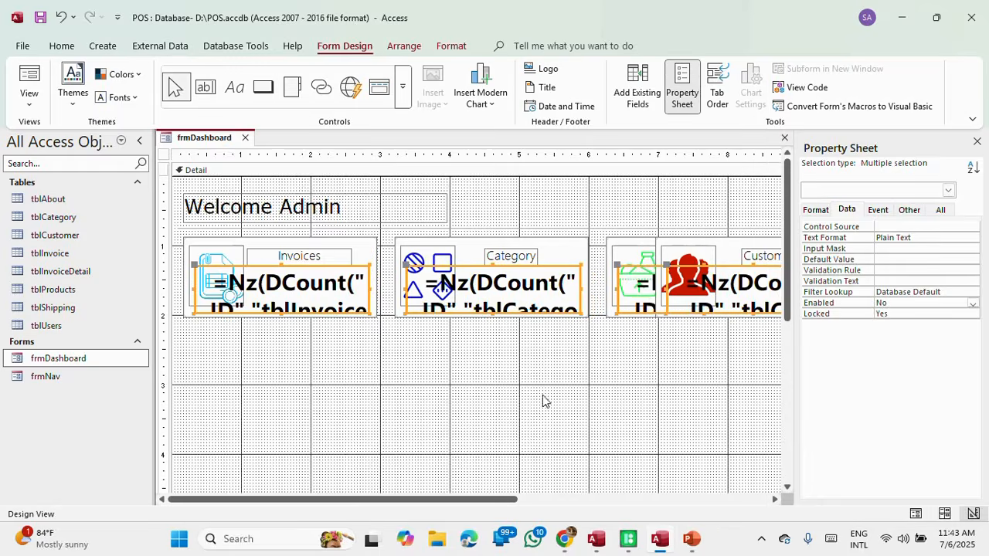
Step: Move the whole Category card left until it sits close beside the Invoices card
{"action": "left_click", "coordinate": [438, 392]}
{"action": "left_click_drag", "start_coordinate": [507, 352], "coordinate": [437, 243]}
{"action": "key", "text": "Left"}
{"action": "key", "text": "Left"}
{"action": "key", "text": "Left"}
{"action": "key", "text": "Left"}
{"action": "key", "text": "Left"}
{"action": "key", "text": "Left"}
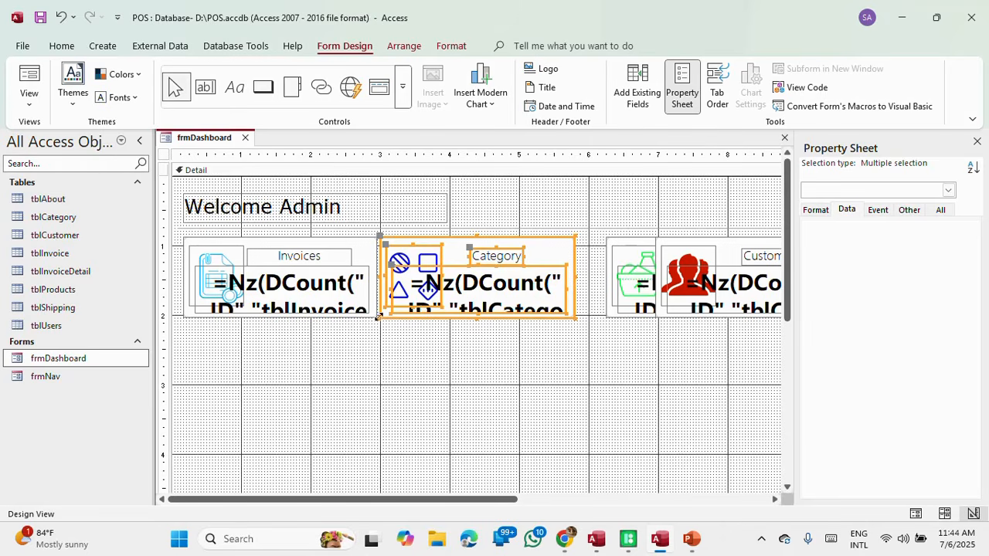
Step: Nudge the Invoices and Category cards together slightly toward the form's left edge
{"action": "left_click_drag", "start_coordinate": [419, 349], "coordinate": [232, 244]}
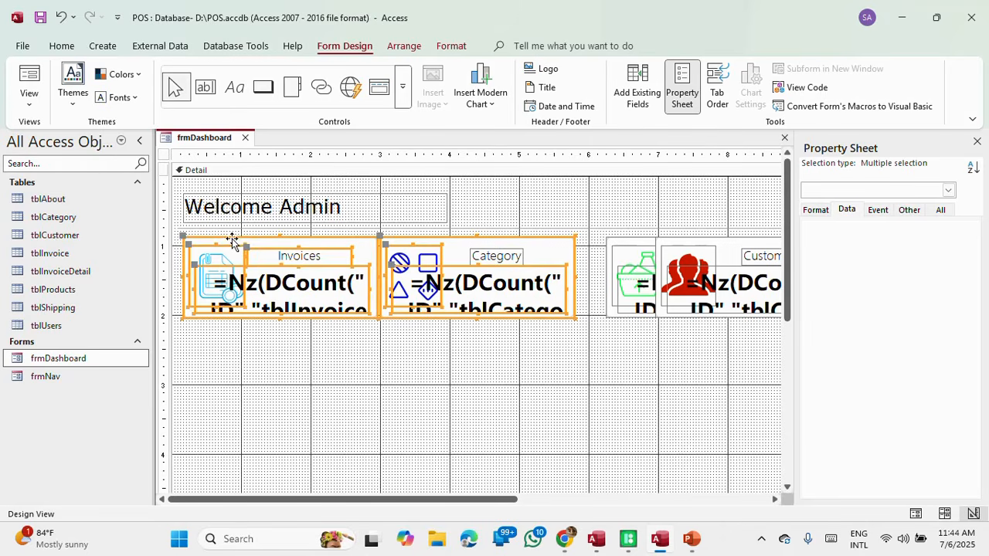
{"action": "key", "text": "Left"}
{"action": "key", "text": "Left"}
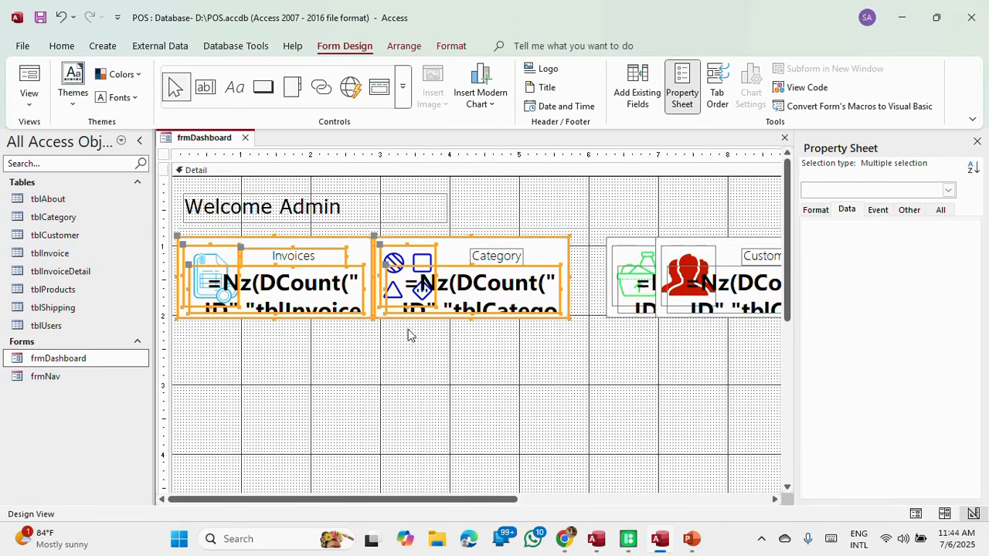
{"action": "key", "text": "Right"}
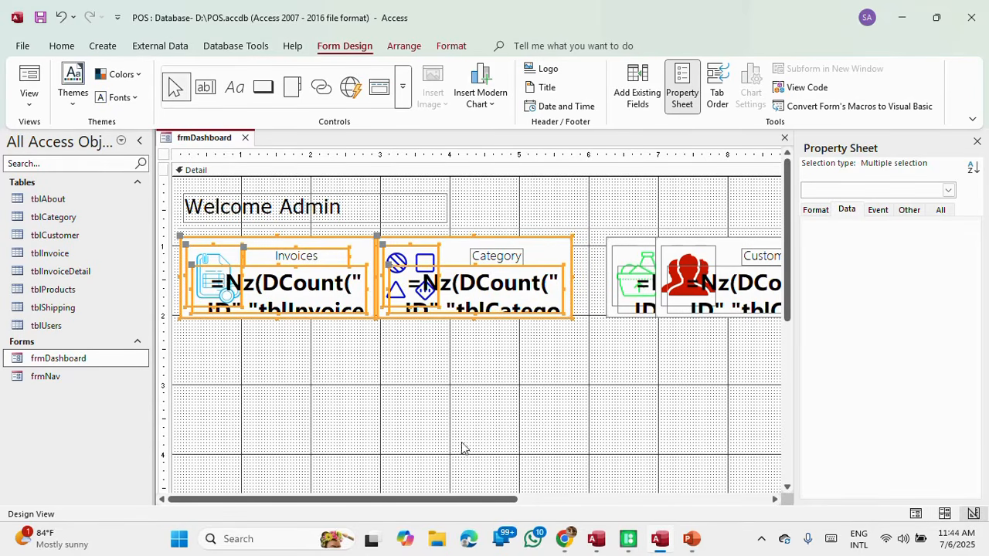
Step: Move the Customers card's frame, label and count box slightly toward the form's right edge, leaving the icon in place
{"action": "scroll", "coordinate": [464, 499], "scroll_direction": "right", "scroll_amount": 3}
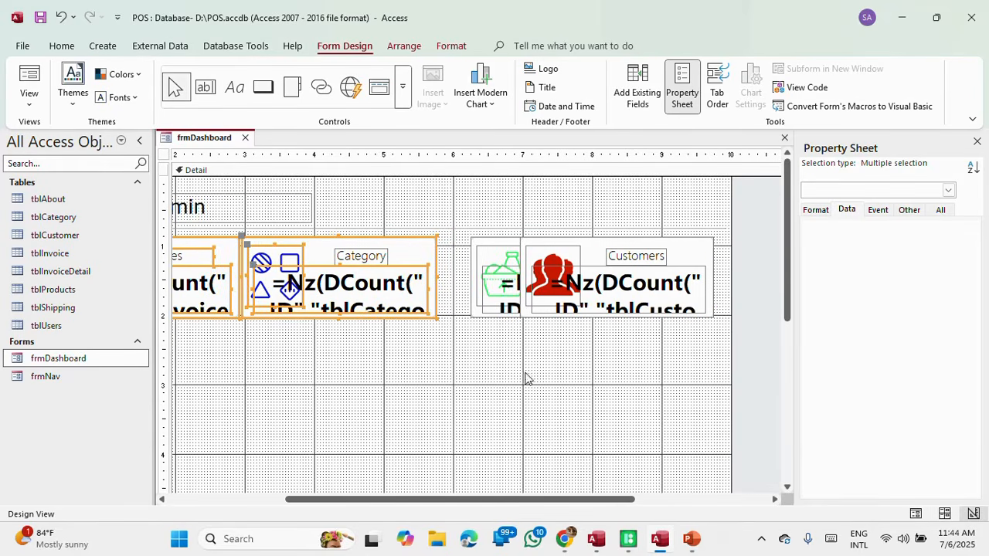
{"action": "left_click_drag", "start_coordinate": [711, 367], "coordinate": [640, 241]}
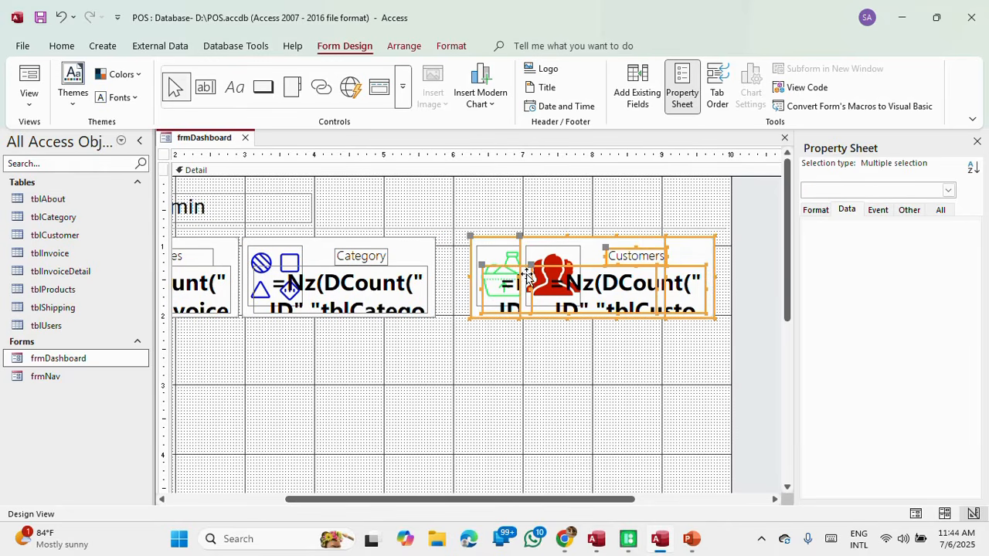
{"action": "left_click", "coordinate": [488, 242], "text": "shift"}
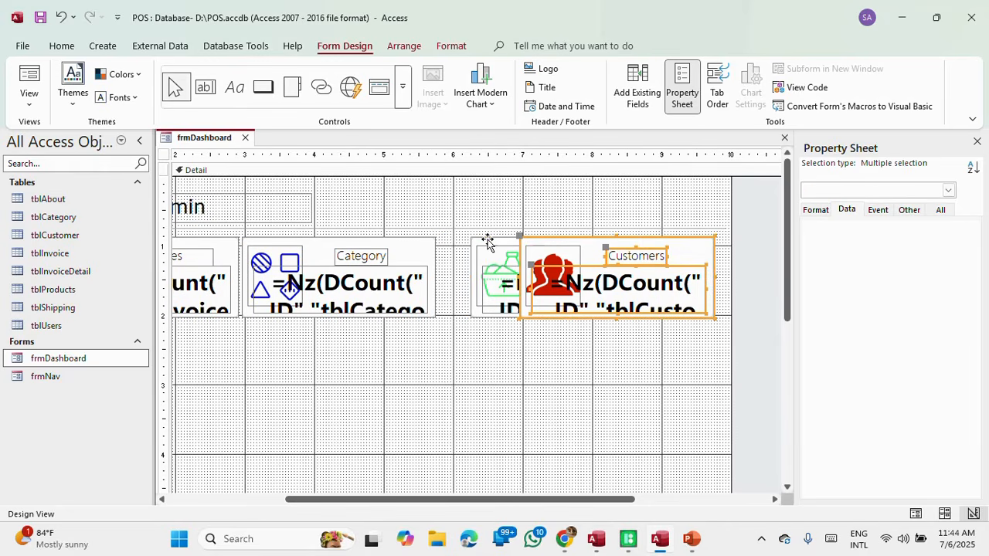
{"action": "key", "text": "Right"}
{"action": "key", "text": "Right"}
{"action": "key", "text": "Right"}
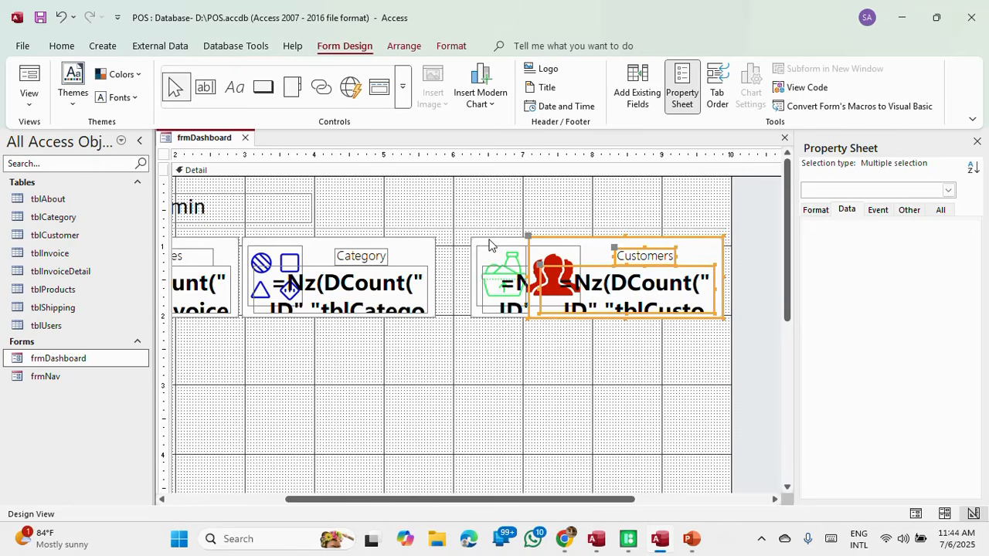
Step: Move the Products card's frame, icon and count box left until they sit close beside the Category card
{"action": "left_click_drag", "start_coordinate": [486, 384], "coordinate": [468, 240]}
{"action": "key", "text": "Left"}
{"action": "key", "text": "Left"}
{"action": "key", "text": "Left"}
{"action": "key", "text": "Left"}
{"action": "key", "text": "Left"}
{"action": "key", "text": "Left"}
{"action": "key", "text": "Left"}
{"action": "key", "text": "Left"}
{"action": "key", "text": "Left"}
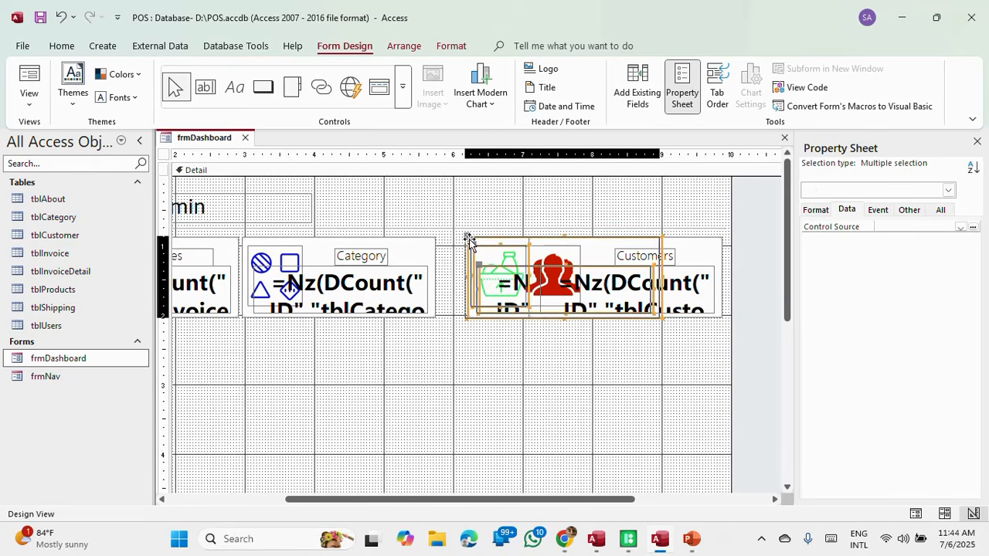
{"action": "key", "text": "Left"}
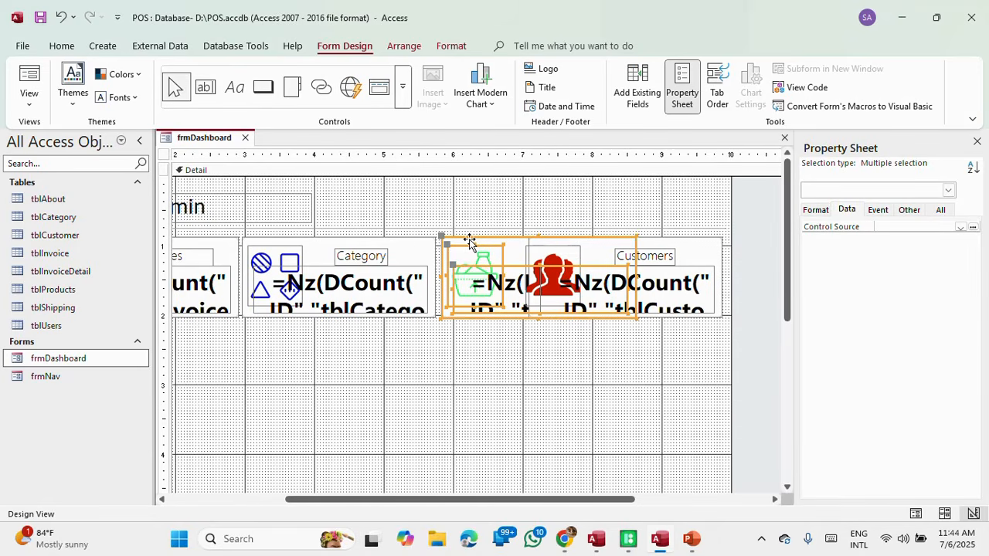
{"action": "left_click", "coordinate": [469, 364]}
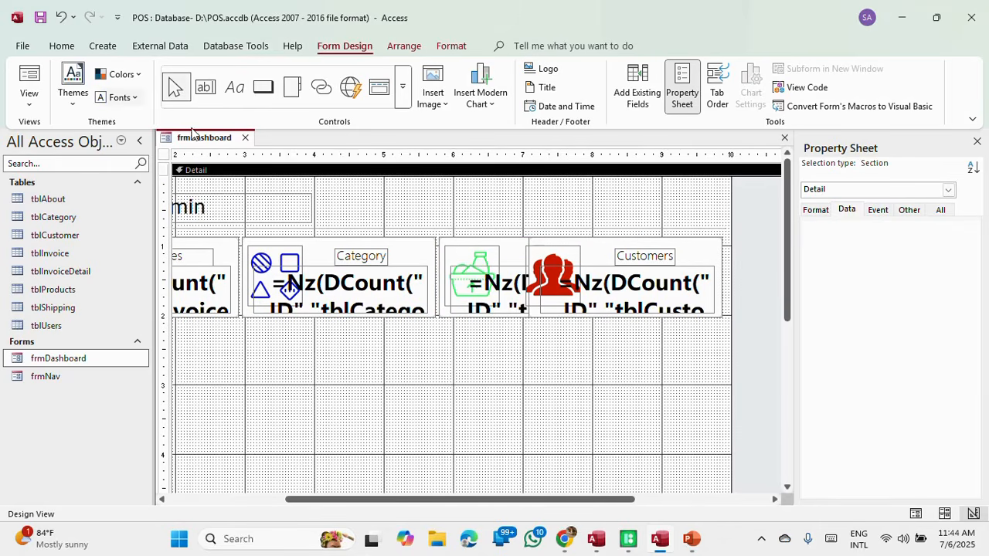
Step: Preview frmDashboard in Form View, close it with its changes saved, and check the card spacing in frmNav
{"action": "left_click", "coordinate": [29, 78]}
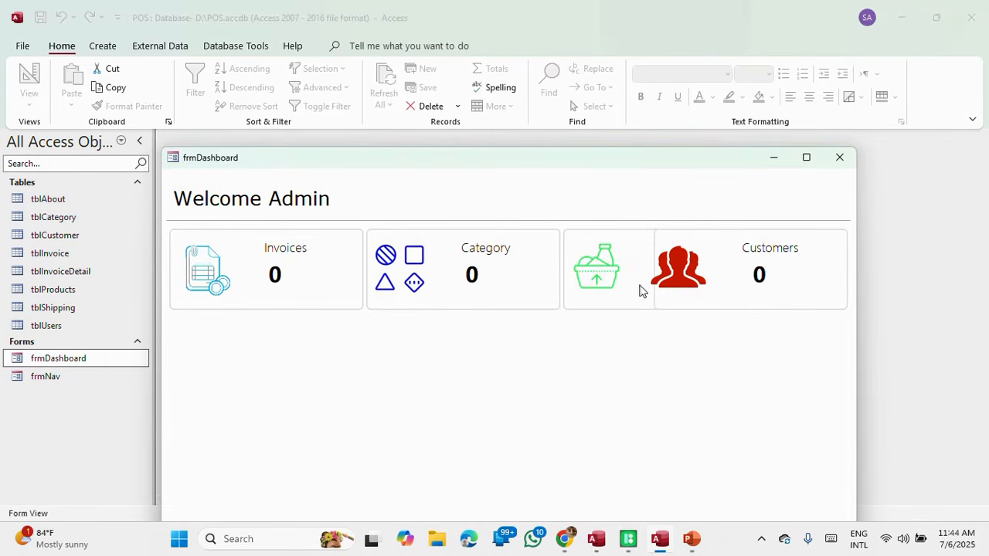
{"action": "left_click", "coordinate": [834, 158]}
{"action": "left_click", "coordinate": [477, 300]}
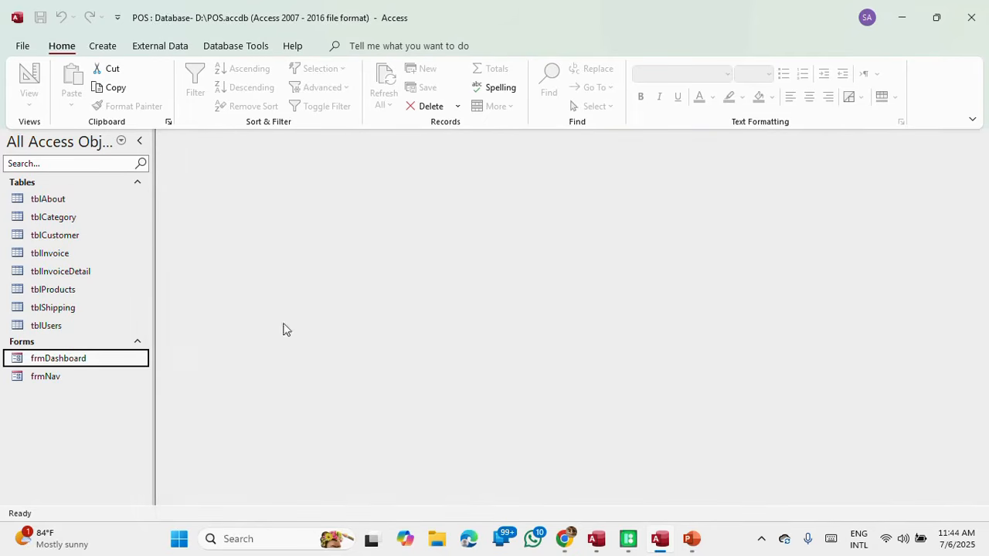
{"action": "double_click", "coordinate": [43, 377]}
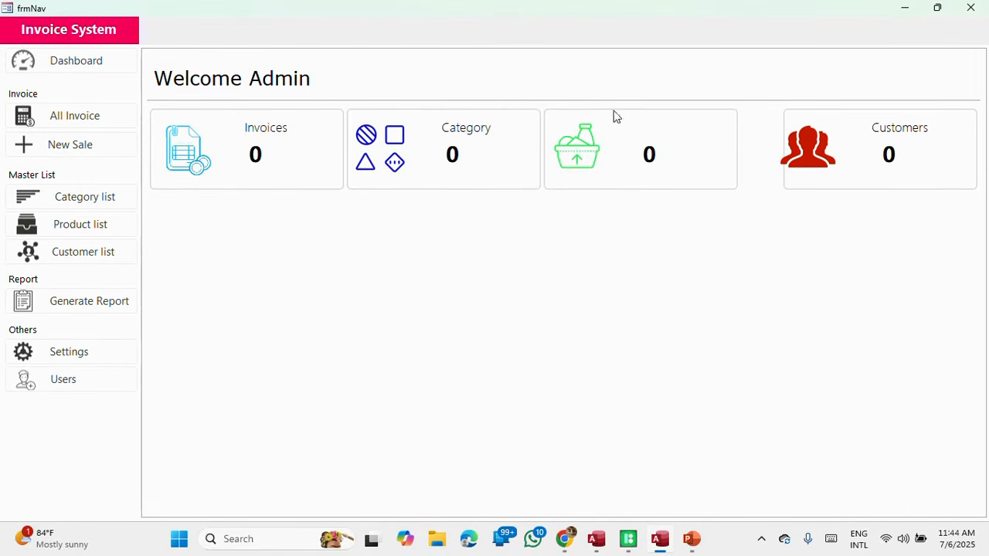
{"action": "right_click", "coordinate": [565, 13]}
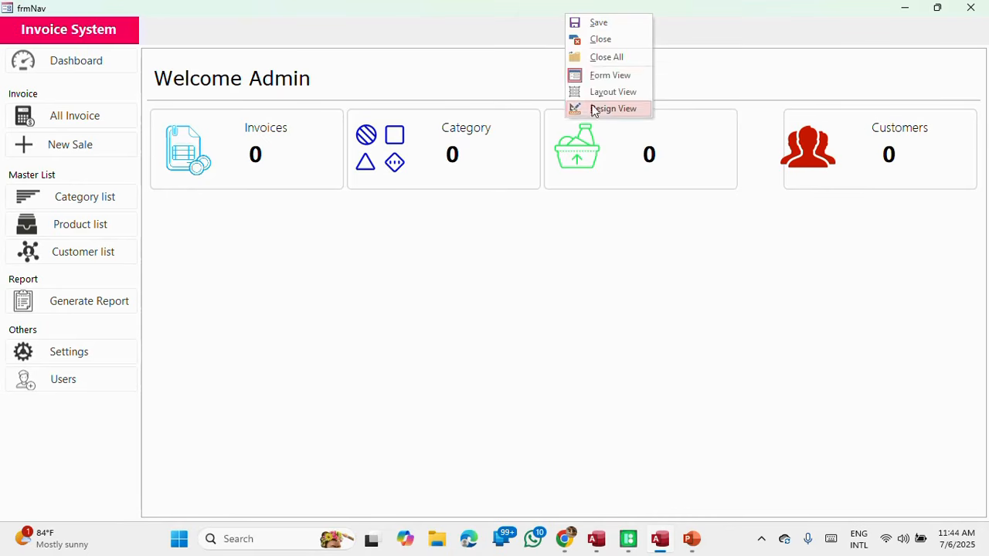
{"action": "left_click", "coordinate": [610, 39]}
Step: Reopen frmDashboard in Design View and shift the Products card's frame, icon and count box right, away from the Category card
{"action": "left_click", "coordinate": [75, 360]}
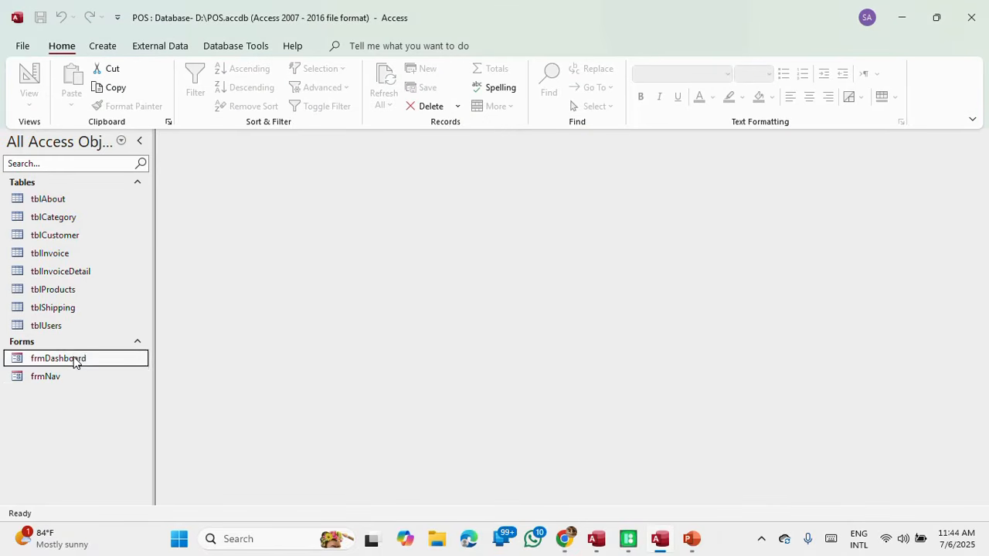
{"action": "right_click", "coordinate": [75, 360]}
{"action": "left_click", "coordinate": [130, 177]}
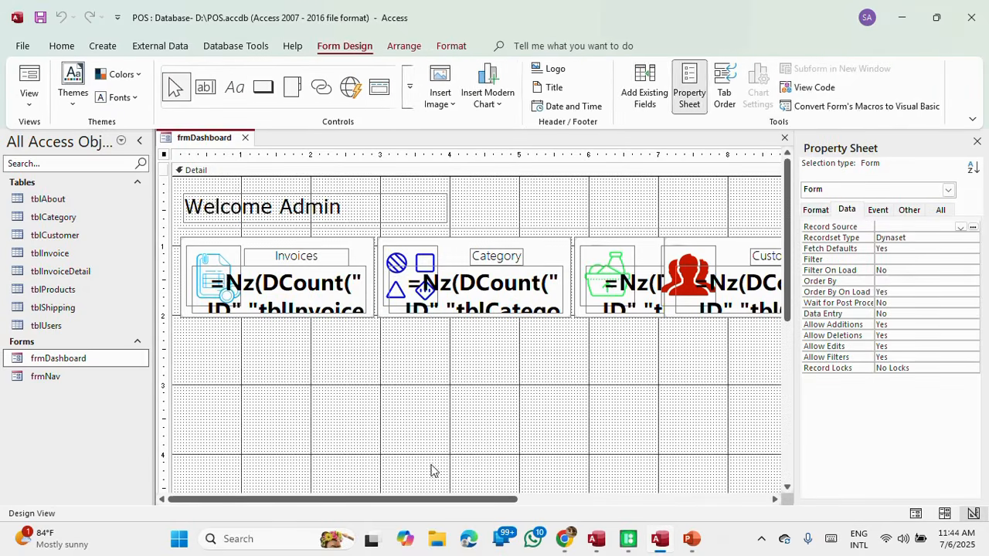
{"action": "left_click_drag", "start_coordinate": [430, 499], "coordinate": [519, 501]}
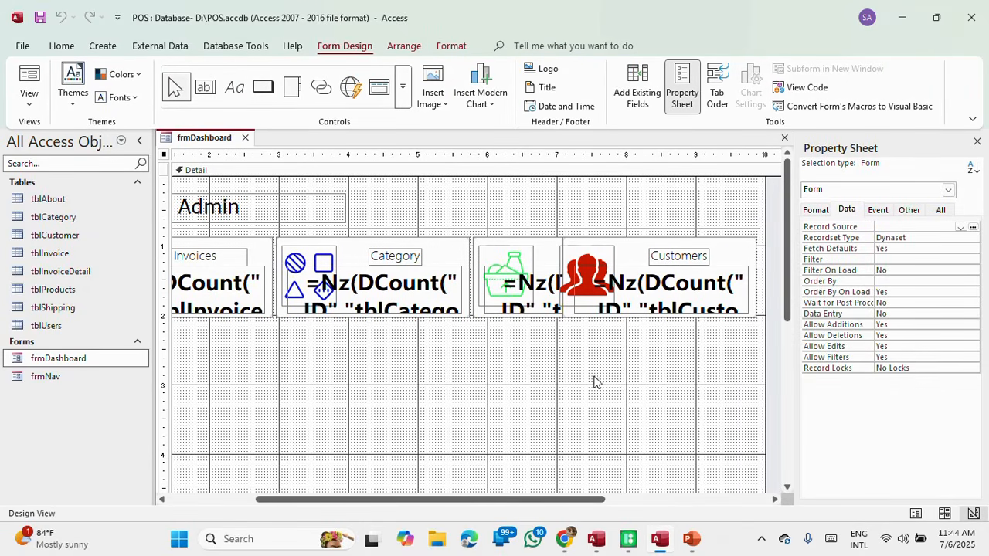
{"action": "left_click_drag", "start_coordinate": [536, 349], "coordinate": [510, 241]}
{"action": "key", "text": "Right"}
{"action": "key", "text": "Right"}
{"action": "key", "text": "Right"}
{"action": "key", "text": "Right"}
{"action": "key", "text": "Right"}
{"action": "key", "text": "Right"}
{"action": "key", "text": "Right"}
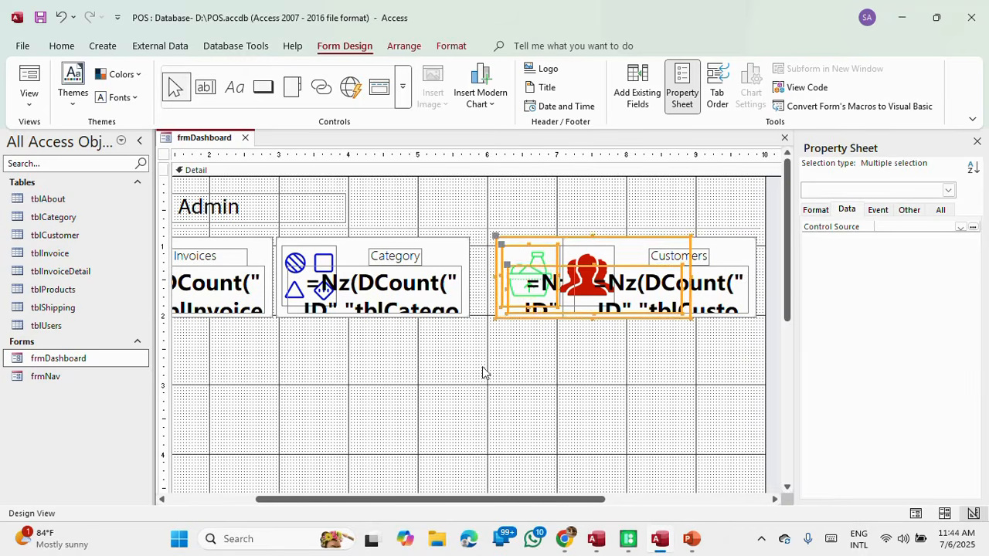
Step: Shift the Category card's frame, label and count box right, and move its icon by the same amount
{"action": "left_click_drag", "start_coordinate": [483, 367], "coordinate": [414, 247]}
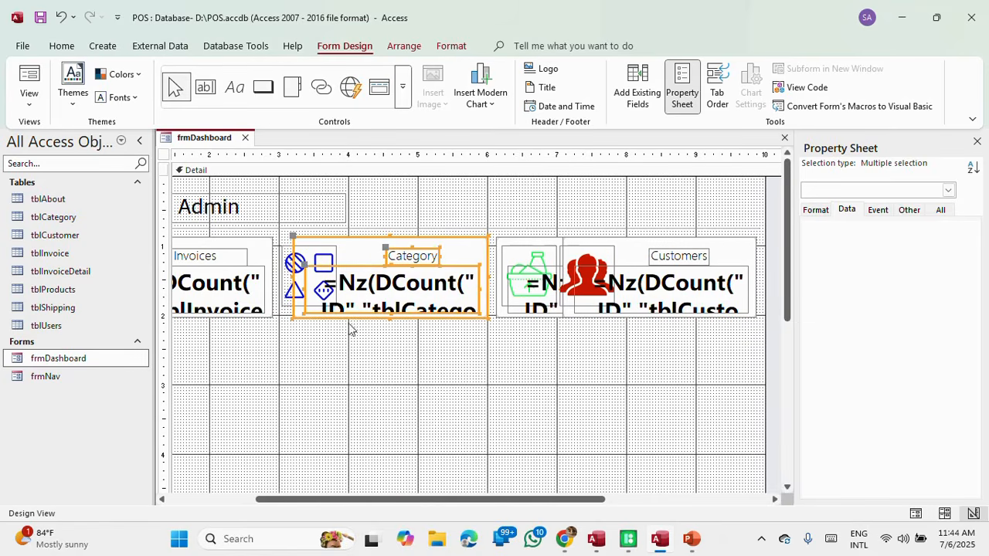
{"action": "left_click", "coordinate": [340, 330]}
{"action": "left_click", "coordinate": [326, 249]}
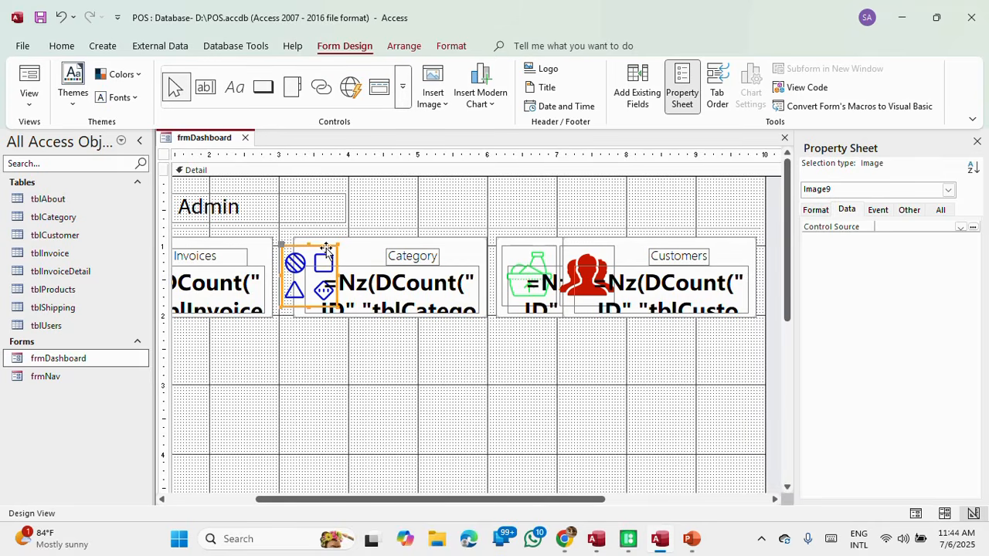
{"action": "key", "text": "Right"}
{"action": "key", "text": "Right"}
{"action": "key", "text": "Right"}
{"action": "key", "text": "Right"}
{"action": "key", "text": "Right"}
{"action": "key", "text": "Right"}
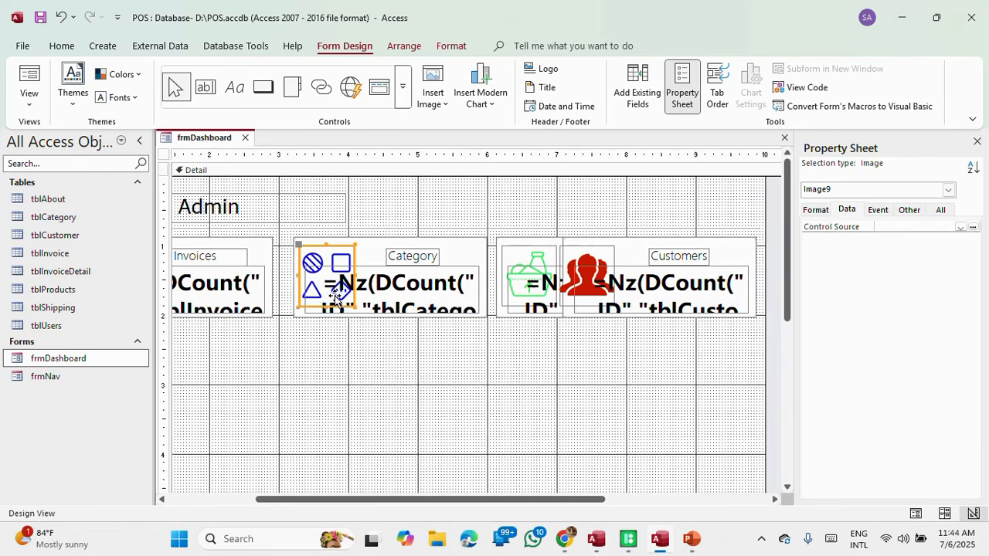
{"action": "key", "text": "Right"}
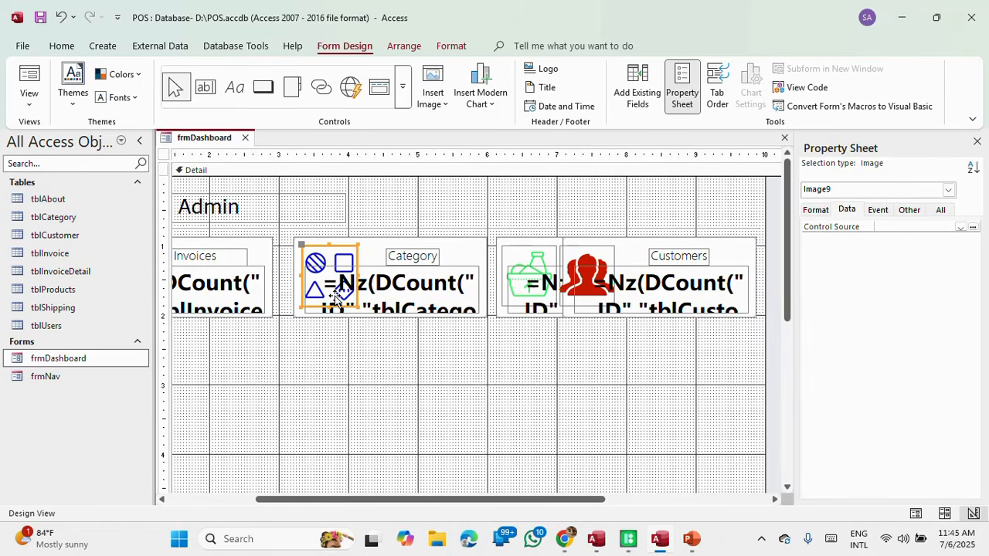
{"action": "left_click", "coordinate": [371, 376]}
Step: Close frmDashboard with its changes saved and check the card spacing in frmNav
{"action": "left_click", "coordinate": [246, 141]}
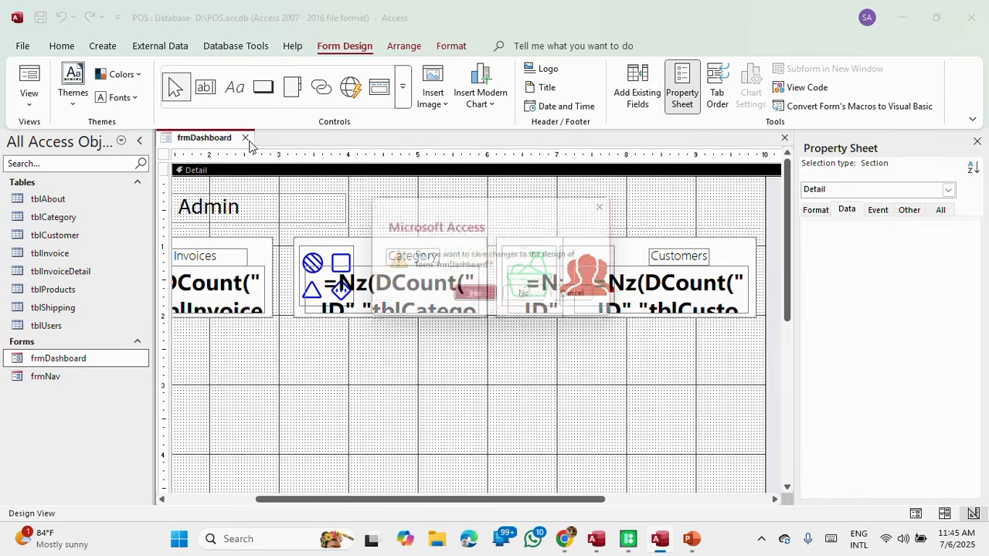
{"action": "left_click", "coordinate": [471, 296]}
{"action": "left_click", "coordinate": [41, 381]}
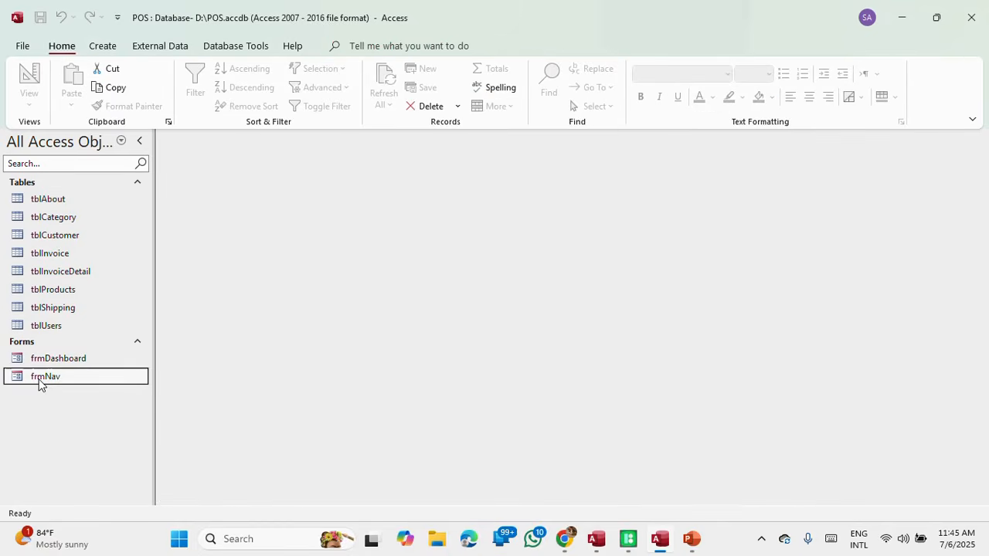
{"action": "double_click", "coordinate": [41, 382]}
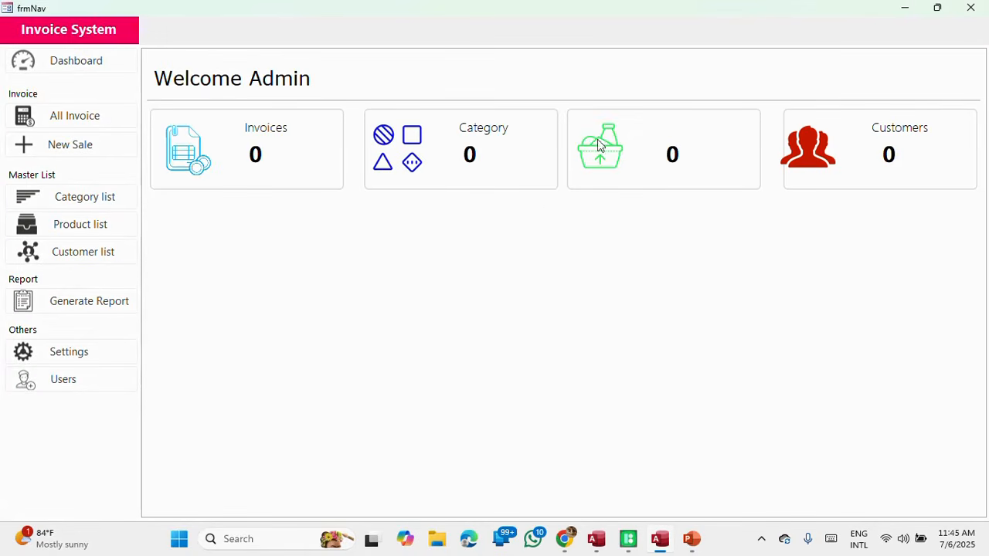
{"action": "right_click", "coordinate": [614, 16]}
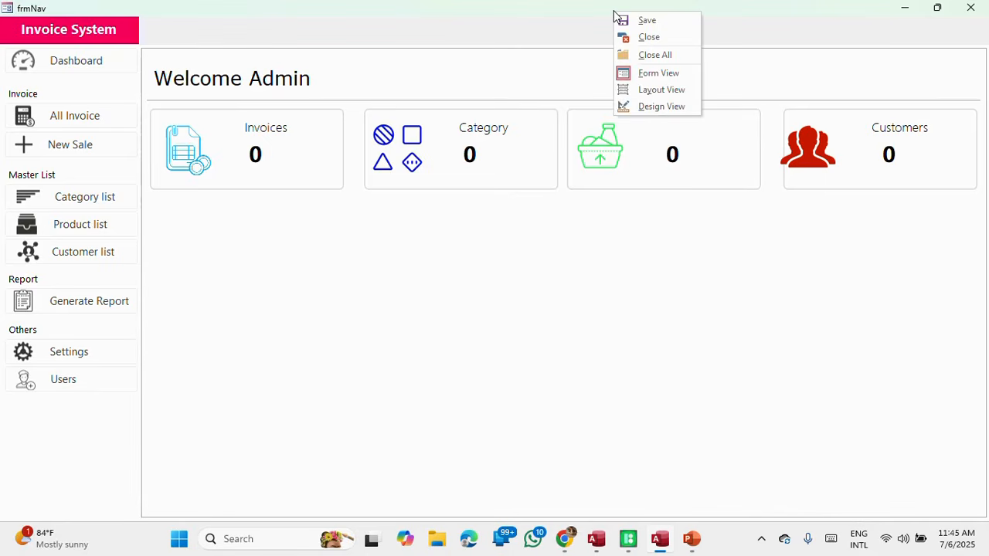
{"action": "left_click", "coordinate": [650, 51]}
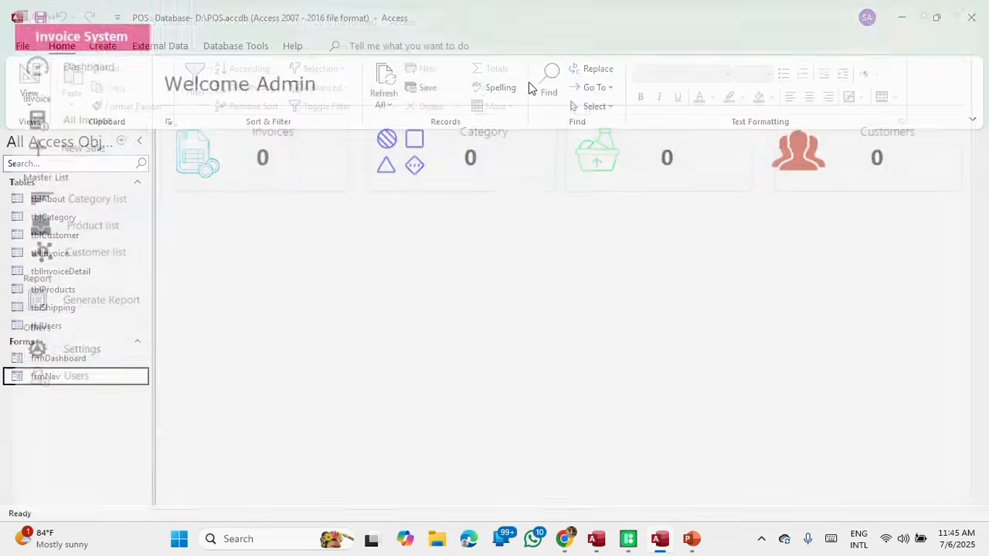
Step: Reopen frmDashboard in Design View and move the Customers icon right until it sits inside its card frame
{"action": "right_click", "coordinate": [79, 359]}
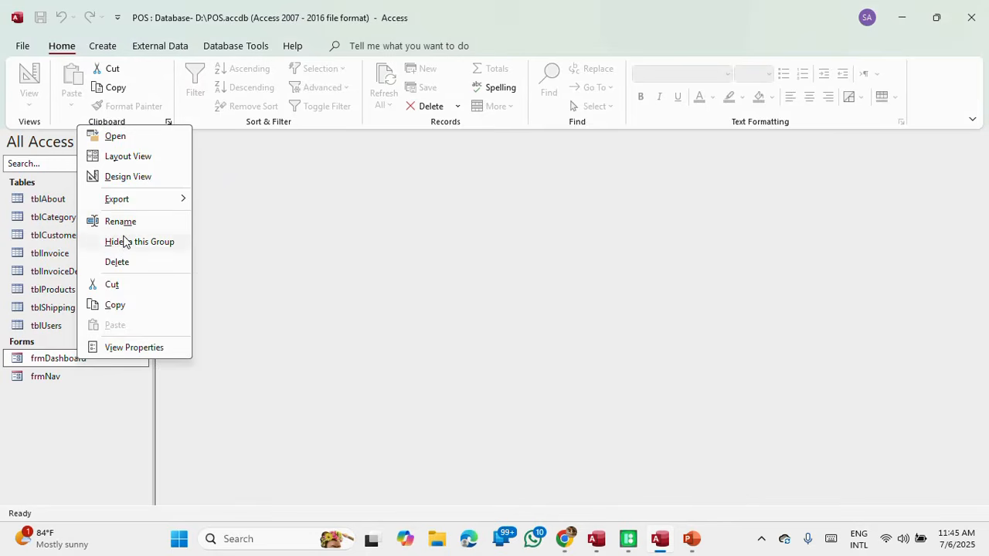
{"action": "left_click", "coordinate": [127, 176]}
{"action": "left_click_drag", "start_coordinate": [455, 499], "coordinate": [618, 498]}
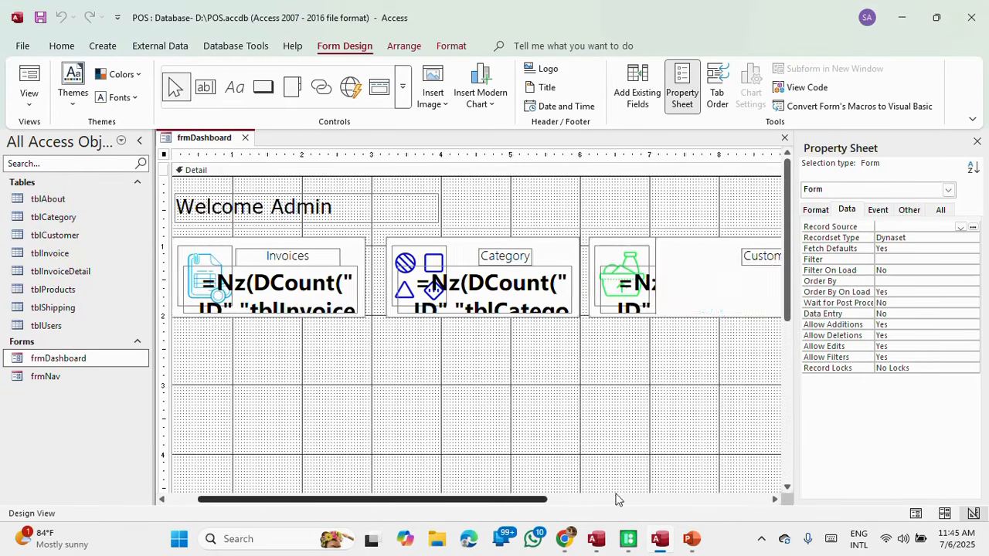
{"action": "left_click", "coordinate": [516, 249]}
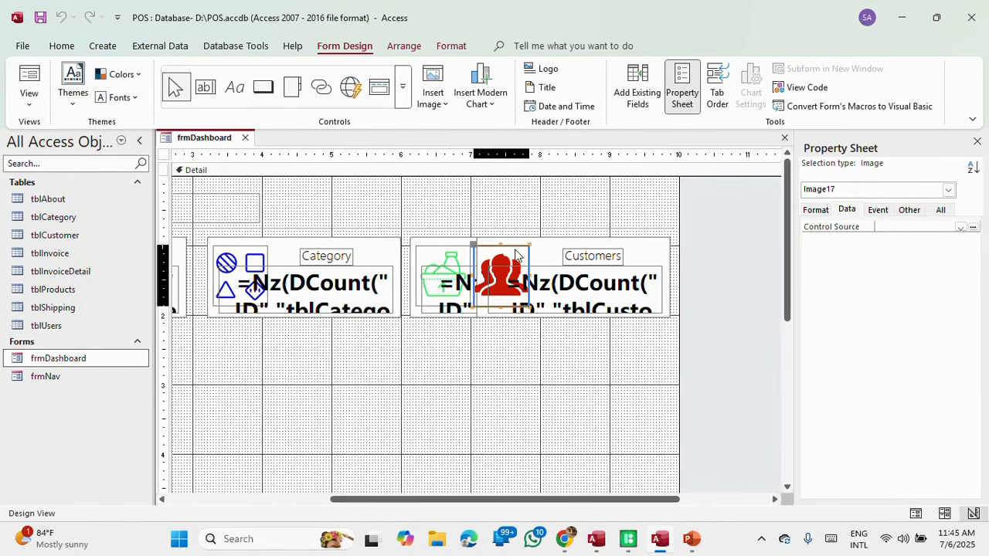
{"action": "left_click_drag", "start_coordinate": [516, 250], "coordinate": [525, 250]}
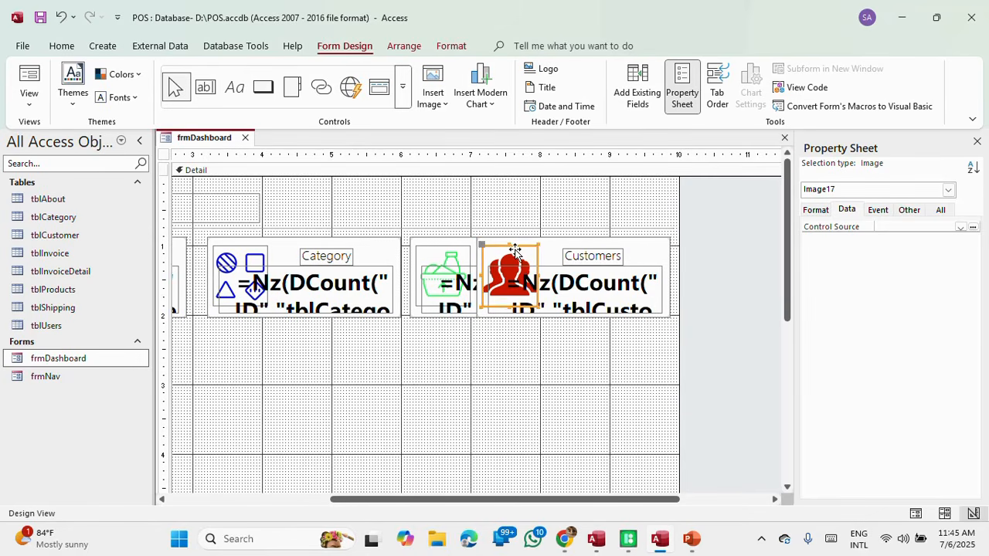
Step: Nudge the Products card's frame, icon and count box slightly right toward the Customers card
{"action": "left_click_drag", "start_coordinate": [612, 366], "coordinate": [467, 290]}
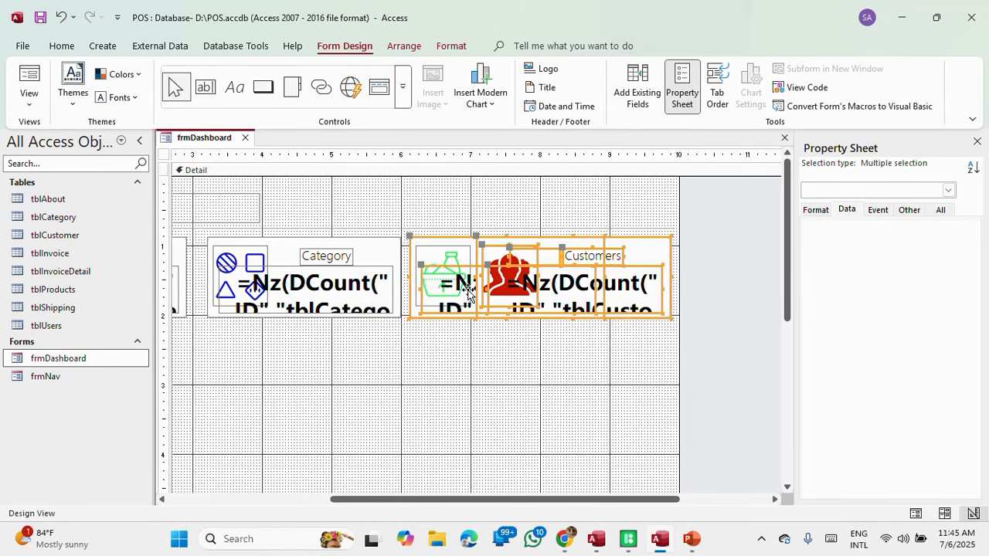
{"action": "left_click", "coordinate": [436, 241], "text": "shift"}
{"action": "left_click", "coordinate": [441, 347]}
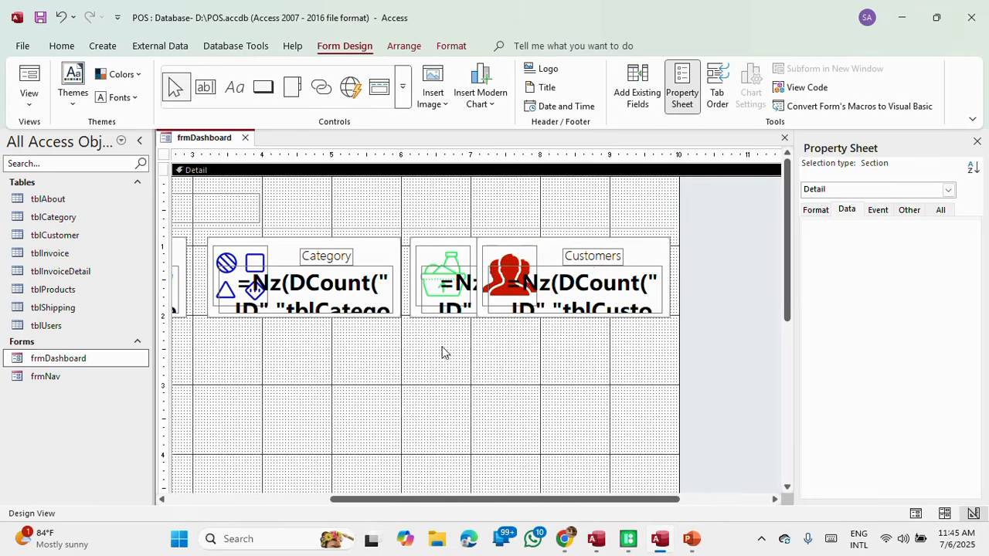
{"action": "left_click_drag", "start_coordinate": [461, 345], "coordinate": [433, 240]}
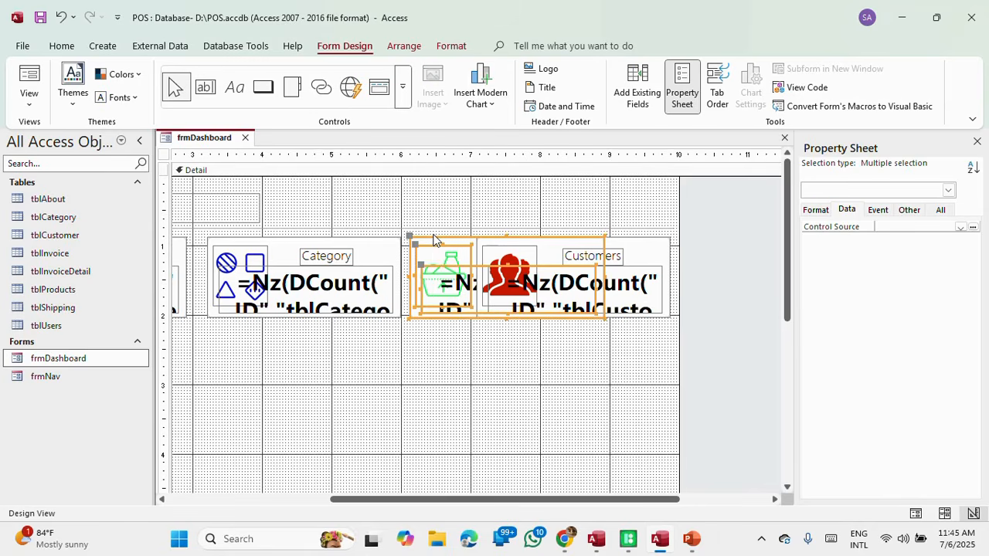
{"action": "key", "text": "Right"}
{"action": "key", "text": "Right"}
{"action": "key", "text": "Right"}
{"action": "key", "text": "Right"}
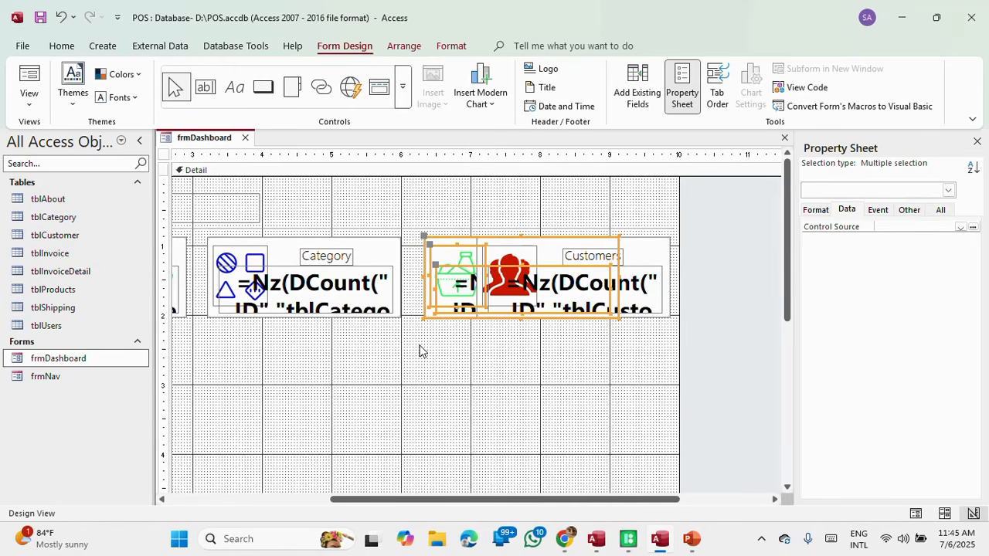
{"action": "key", "text": "Left"}
{"action": "left_click", "coordinate": [356, 424]}
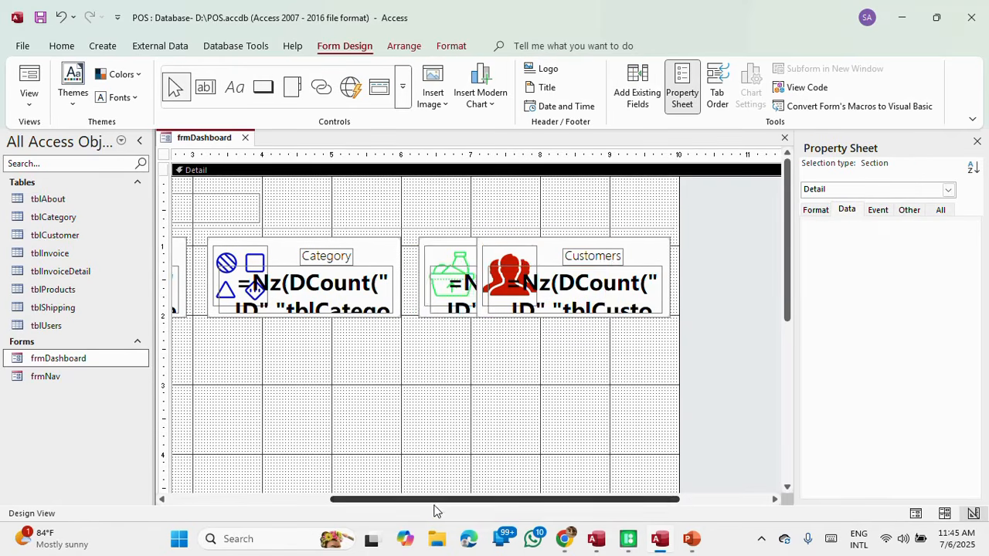
Step: Nudge the Category card's frame, icon, label and count box slightly left toward the Invoices card, and save frmDashboard
{"action": "left_click_drag", "start_coordinate": [435, 501], "coordinate": [214, 481]}
{"action": "left_click_drag", "start_coordinate": [515, 390], "coordinate": [435, 240]}
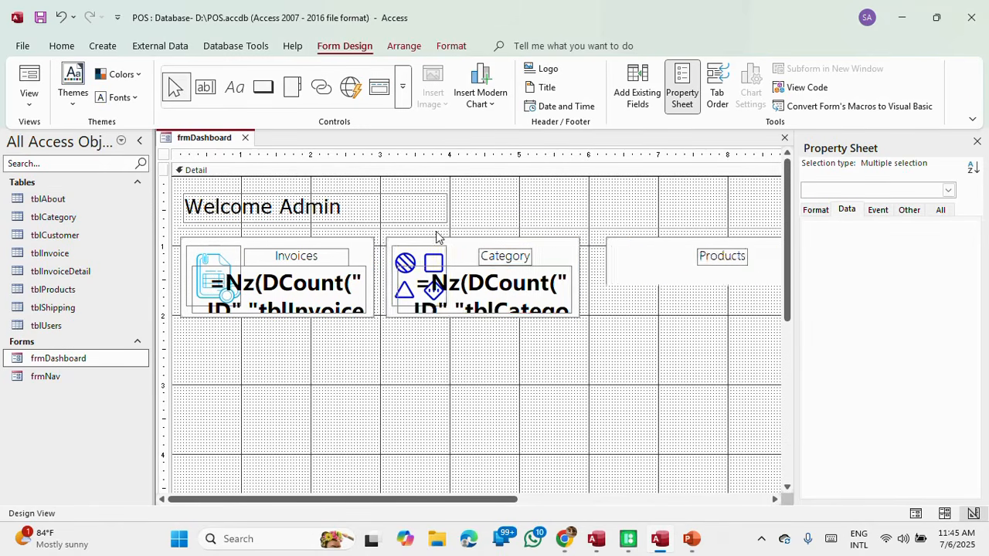
{"action": "left_click", "coordinate": [507, 382]}
{"action": "right_click", "coordinate": [203, 138]}
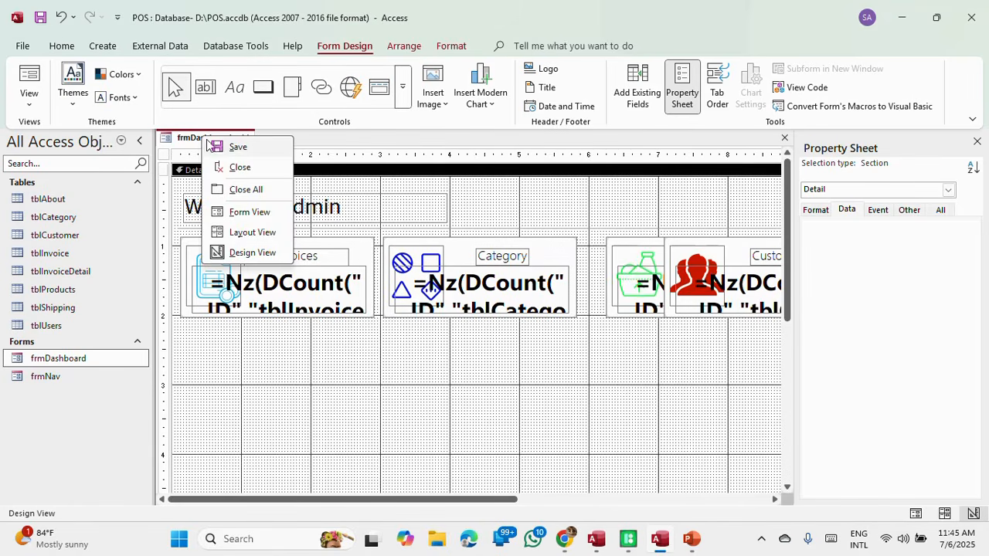
{"action": "left_click", "coordinate": [220, 145]}
Step: Preview frmDashboard maximized in Form View, close it, and check the card spacing in frmNav
{"action": "left_click", "coordinate": [29, 78]}
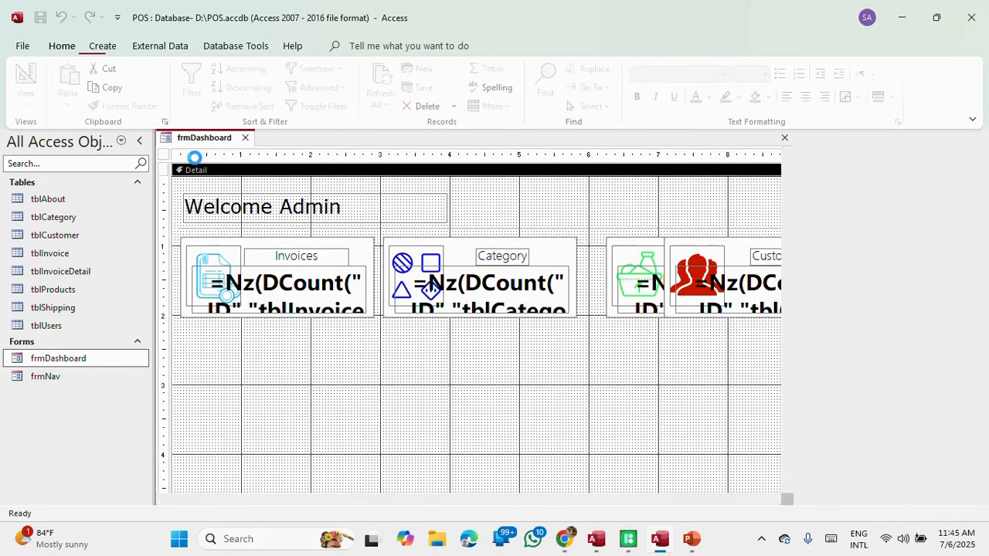
{"action": "left_click", "coordinate": [807, 158]}
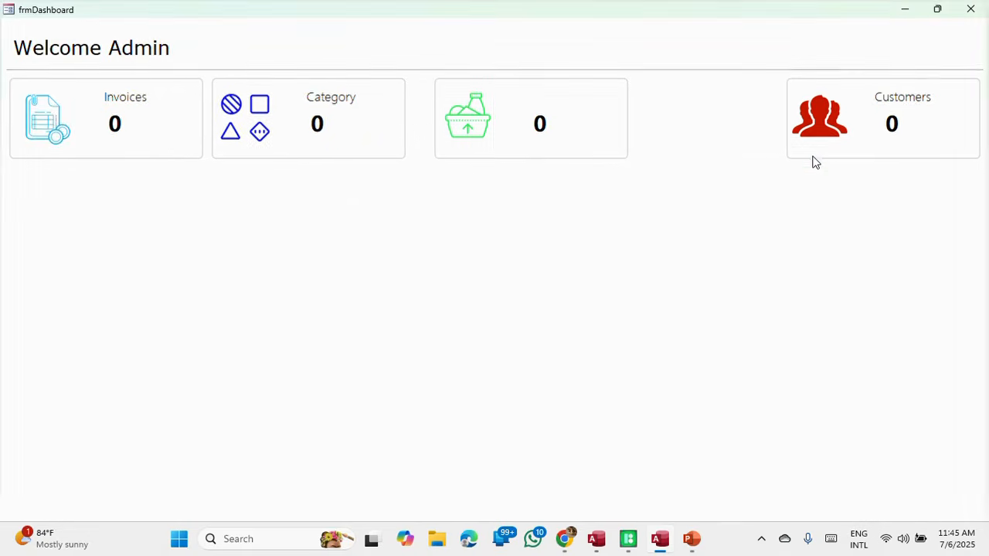
{"action": "left_click", "coordinate": [970, 8]}
{"action": "double_click", "coordinate": [75, 375]}
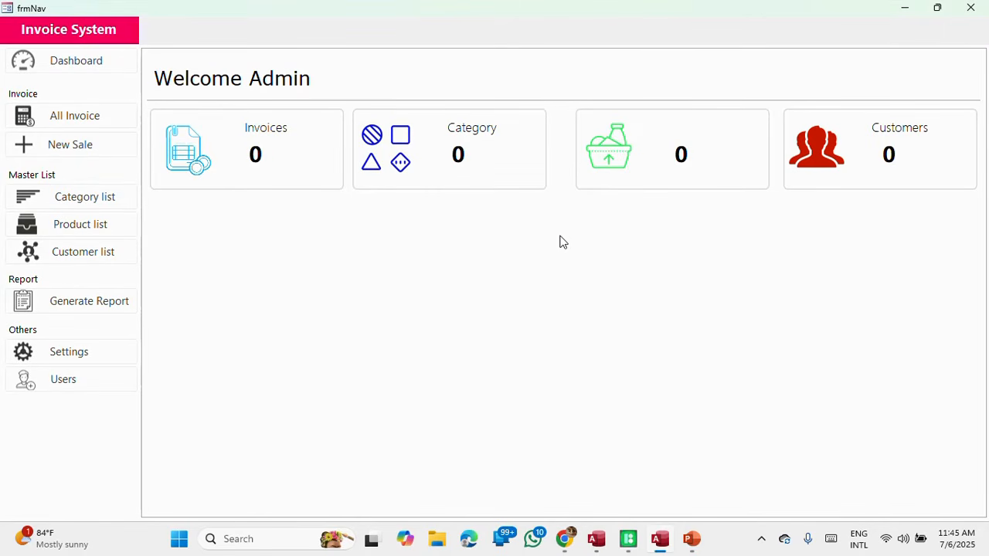
{"action": "right_click", "coordinate": [581, 13]}
{"action": "left_click", "coordinate": [618, 35]}
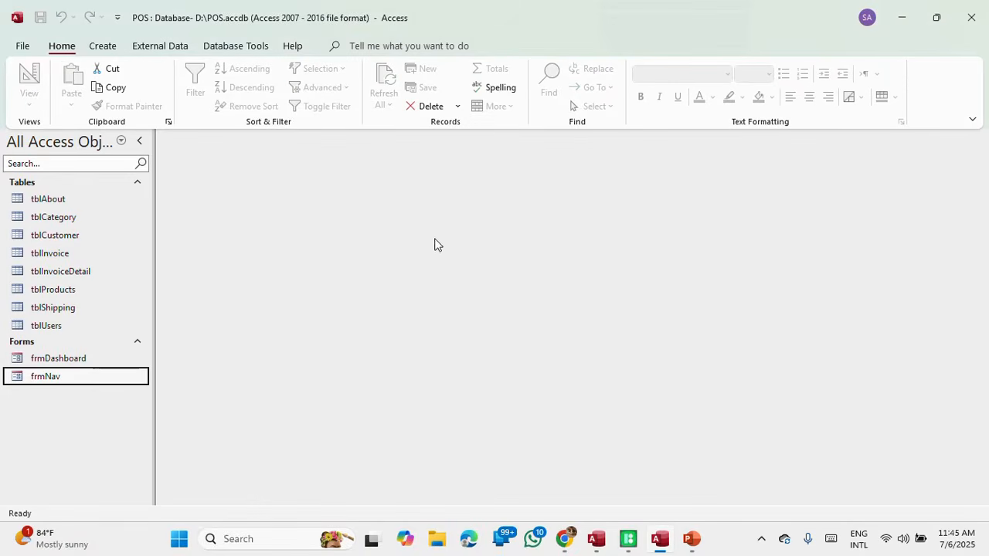
Step: Reopen frmDashboard in Design View and nudge the whole Category card slightly right toward the Products card
{"action": "left_click", "coordinate": [77, 357]}
{"action": "right_click", "coordinate": [84, 358]}
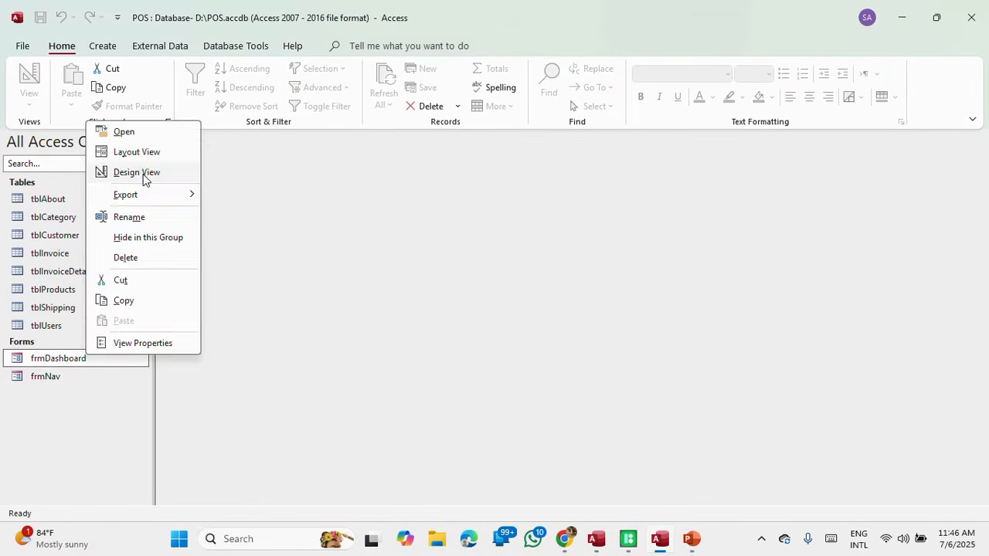
{"action": "left_click", "coordinate": [144, 177]}
{"action": "left_click_drag", "start_coordinate": [567, 378], "coordinate": [402, 242]}
{"action": "key", "text": "Right"}
{"action": "key", "text": "Right"}
{"action": "key", "text": "Right"}
{"action": "key", "text": "Right"}
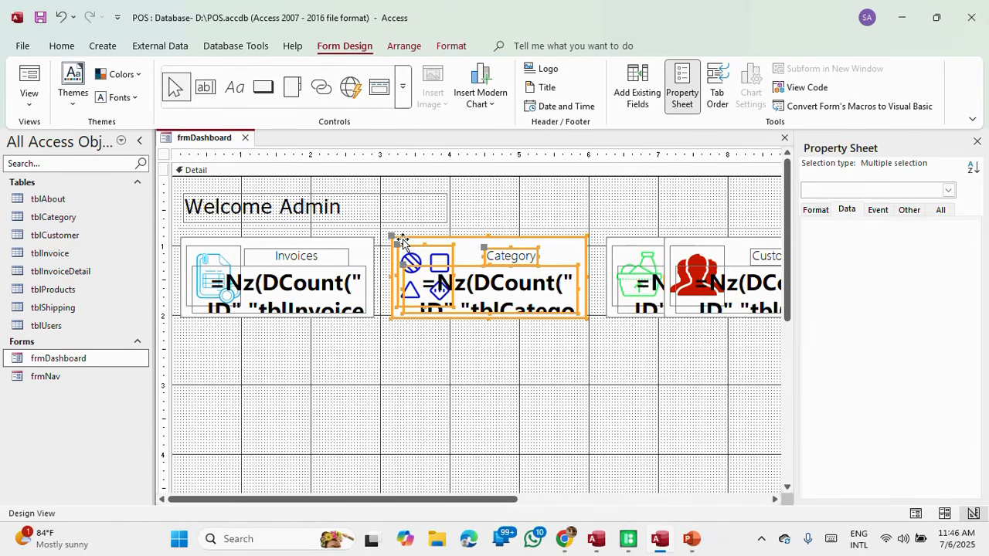
Step: Close frmDashboard with its changes saved and check the Category card's spacing in frmNav
{"action": "right_click", "coordinate": [207, 137]}
{"action": "key", "text": "Escape"}
{"action": "left_click", "coordinate": [245, 137]}
{"action": "double_click", "coordinate": [48, 377]}
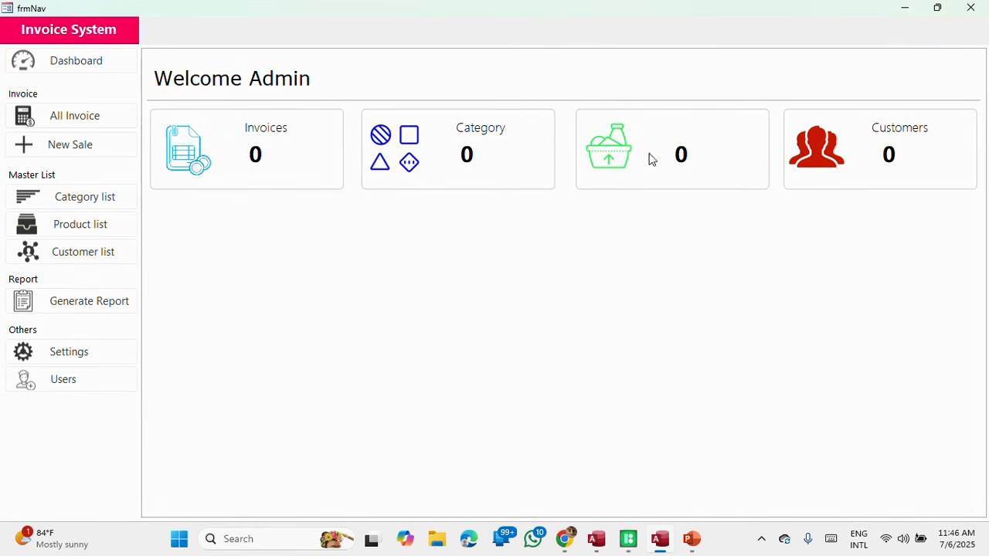
{"action": "right_click", "coordinate": [463, 2]}
{"action": "left_click", "coordinate": [510, 96]}
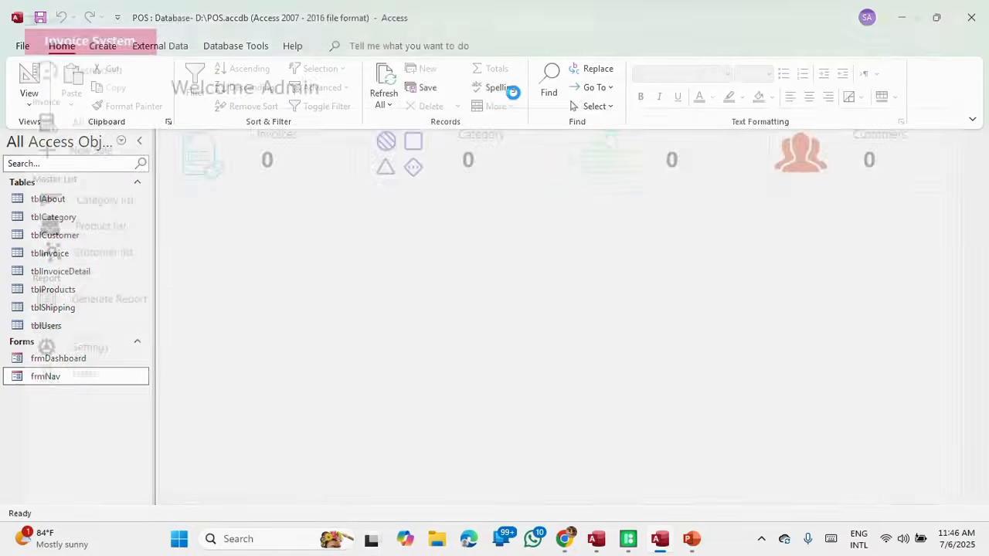
{"action": "left_click_drag", "start_coordinate": [655, 500], "coordinate": [693, 501]}
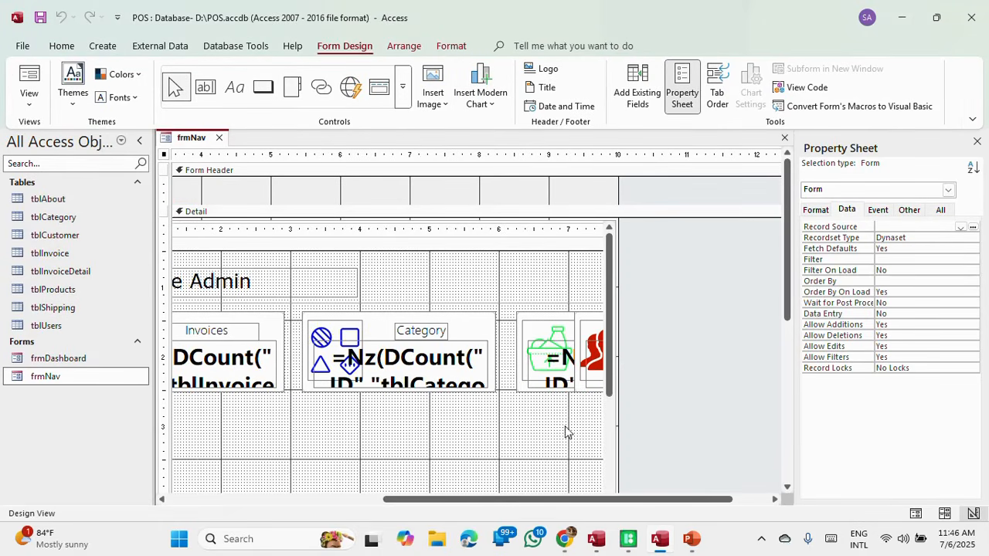
{"action": "left_click", "coordinate": [219, 138]}
Step: Reopen frmDashboard in Design View and nudge the Products card's frame, icon and count box left toward the Category card
{"action": "right_click", "coordinate": [61, 357]}
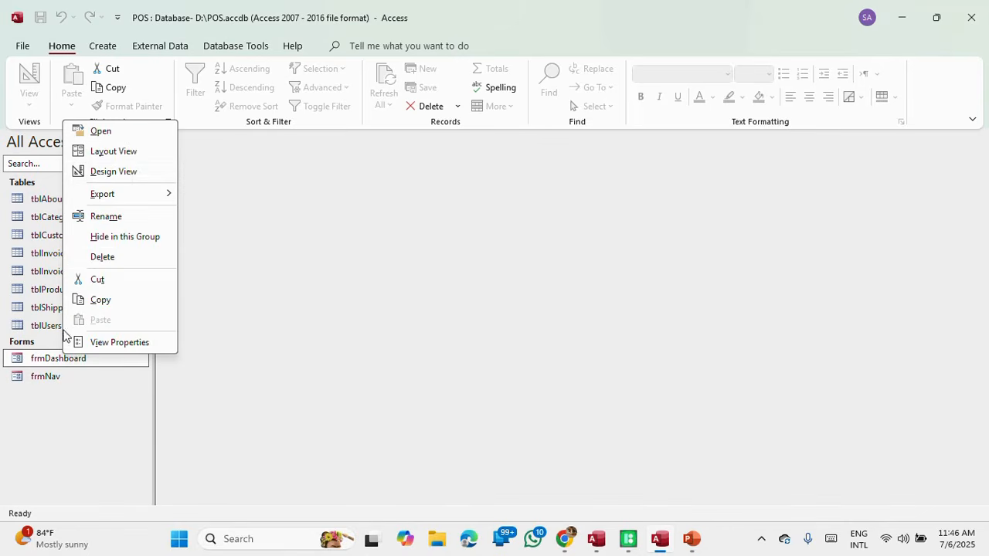
{"action": "left_click", "coordinate": [123, 172]}
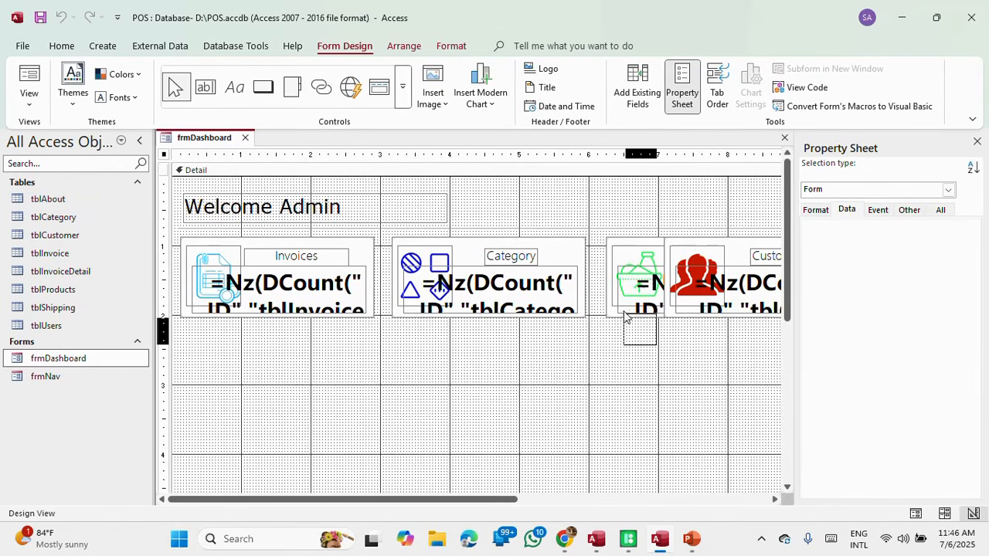
{"action": "left_click_drag", "start_coordinate": [625, 315], "coordinate": [609, 238]}
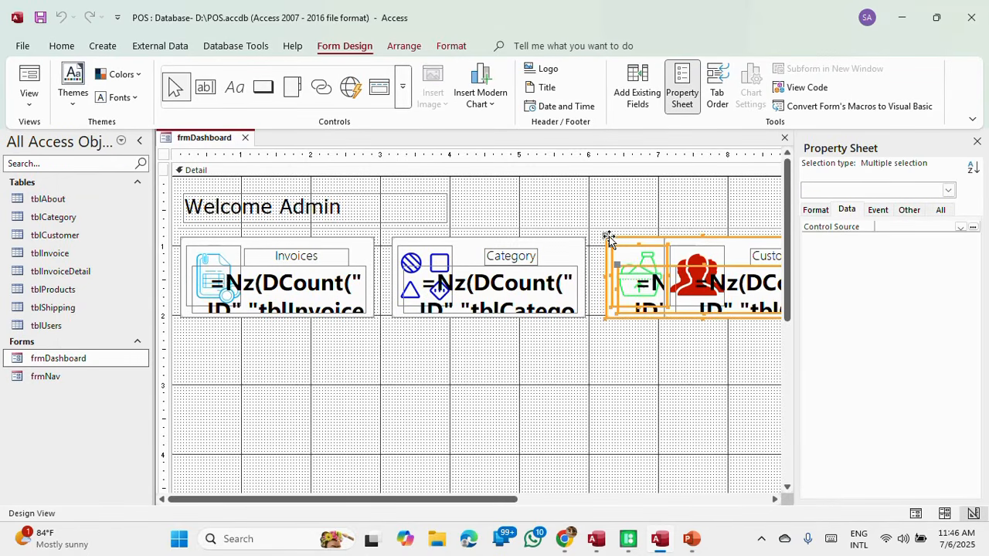
{"action": "key", "text": "Left"}
{"action": "key", "text": "Left"}
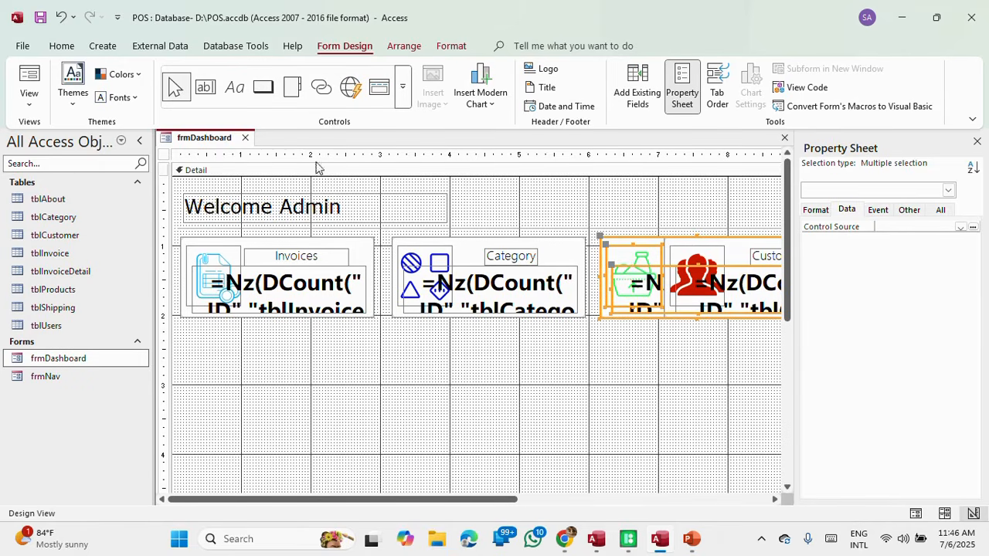
Step: Save frmDashboard, preview it maximized in Form View, and check the Products card's spacing in frmNav
{"action": "right_click", "coordinate": [214, 138]}
{"action": "left_click", "coordinate": [237, 154]}
{"action": "left_click", "coordinate": [29, 80]}
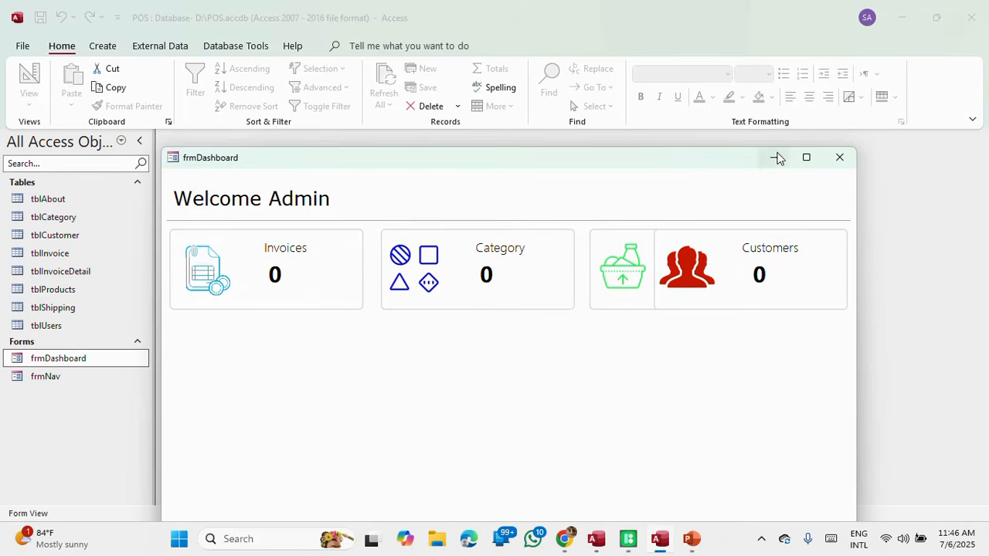
{"action": "left_click", "coordinate": [808, 158]}
{"action": "left_click", "coordinate": [972, 6]}
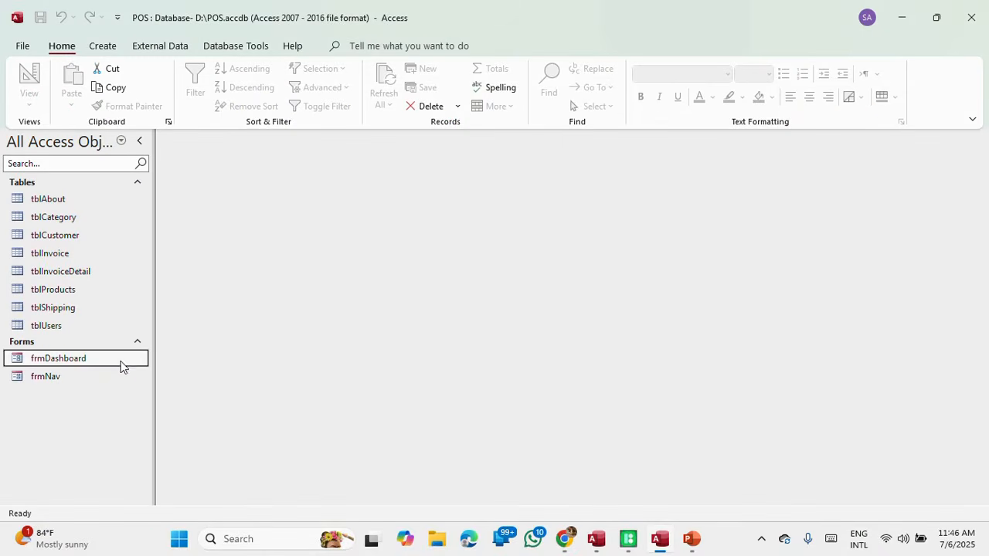
{"action": "double_click", "coordinate": [73, 376]}
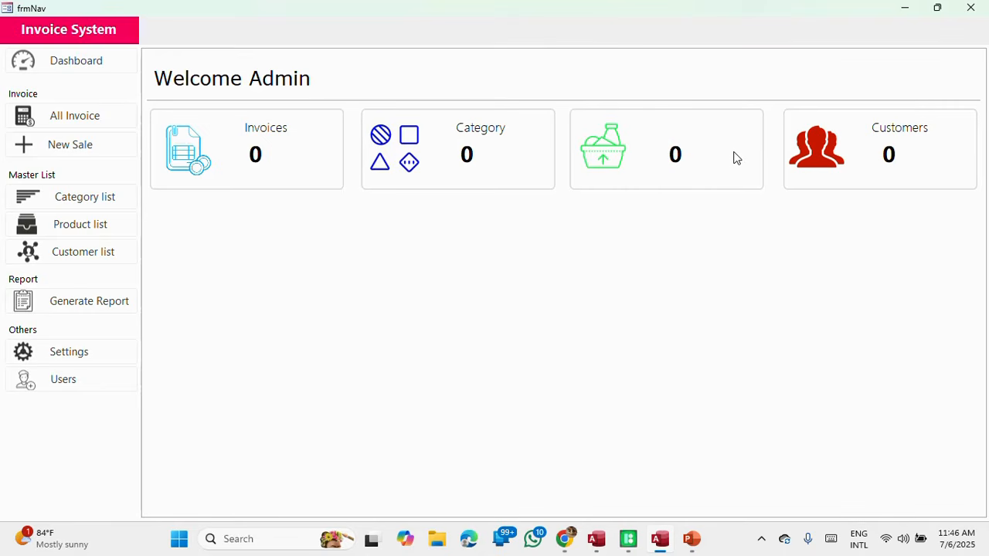
{"action": "right_click", "coordinate": [604, 9]}
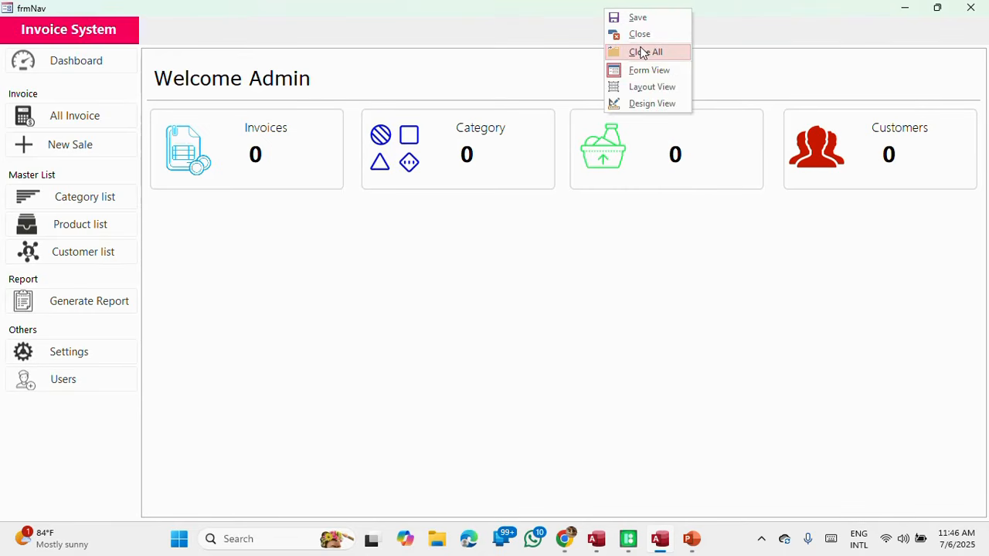
{"action": "left_click", "coordinate": [642, 52]}
Step: Reopen frmDashboard in Design View and nudge the Products card's frame, icon and count box back right toward the Customers card
{"action": "right_click", "coordinate": [59, 360]}
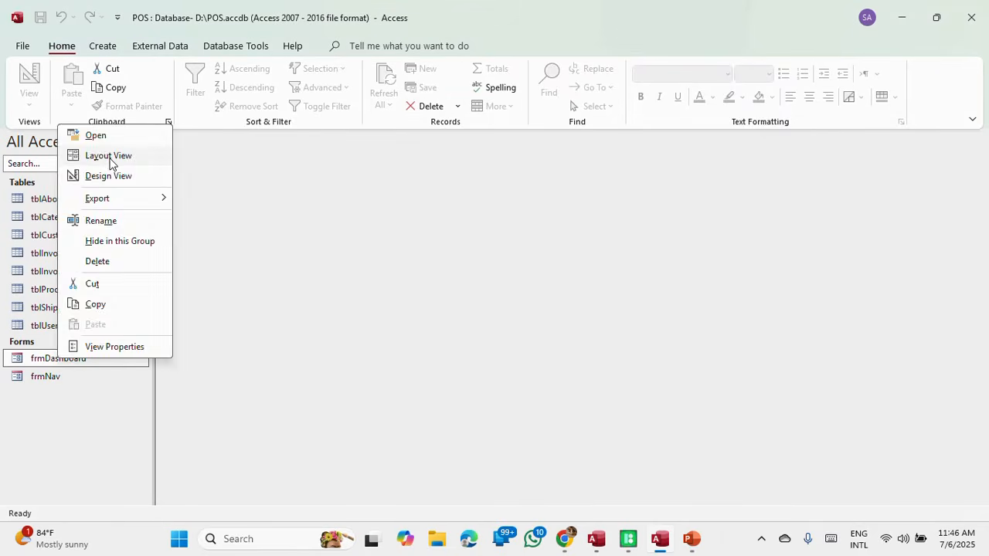
{"action": "left_click", "coordinate": [109, 176]}
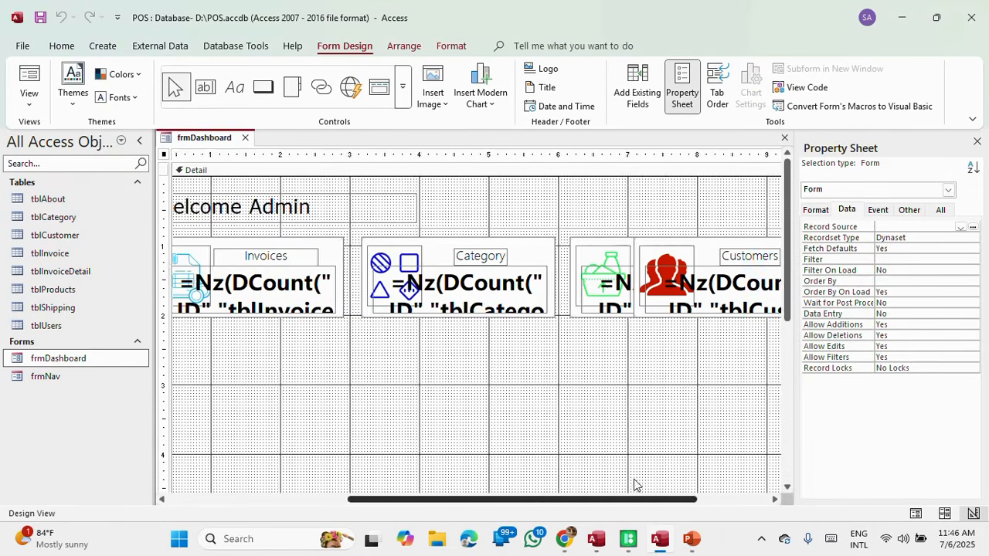
{"action": "left_click_drag", "start_coordinate": [439, 338], "coordinate": [412, 238]}
{"action": "key", "text": "Right"}
{"action": "key", "text": "Right"}
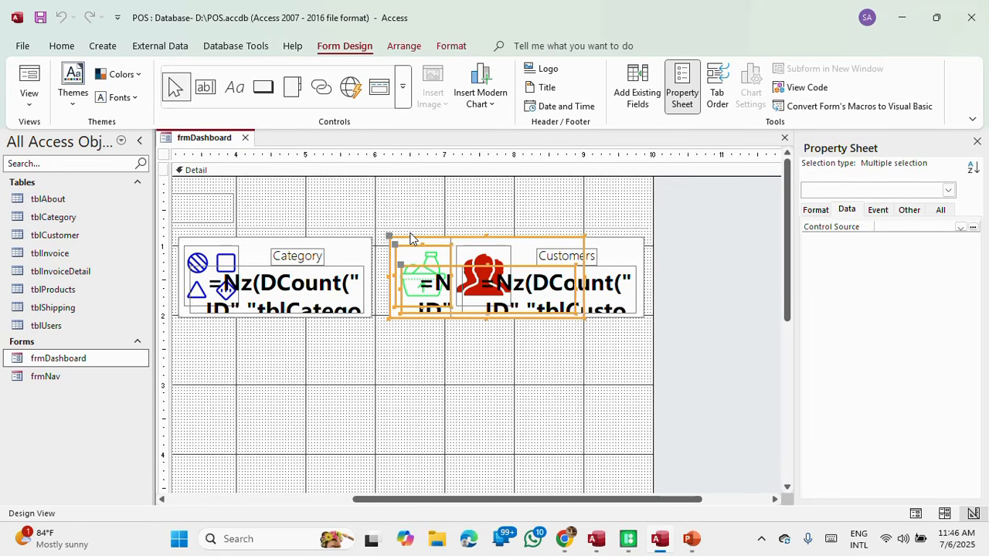
Step: Save and close frmDashboard, and check the spacing of all four cards in frmNav before closing it
{"action": "right_click", "coordinate": [203, 140]}
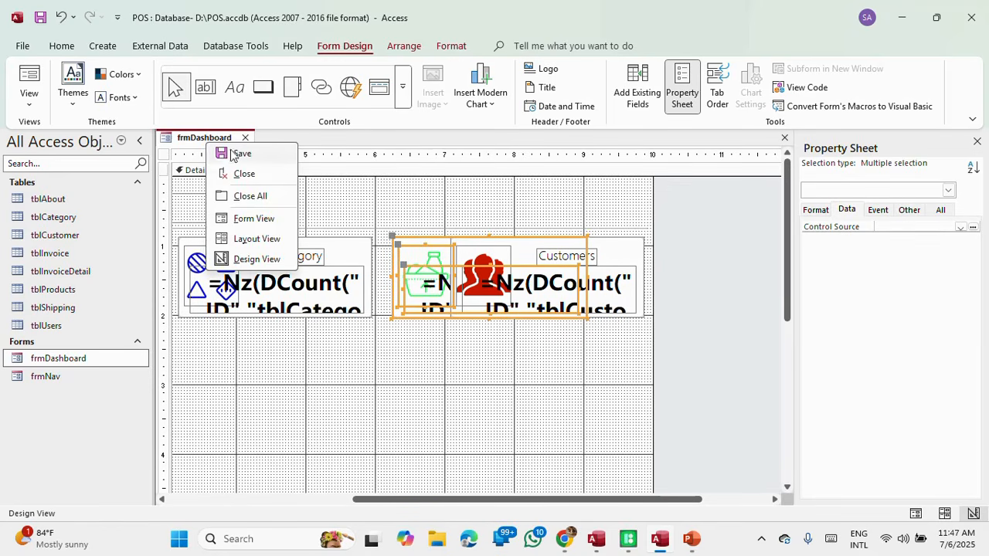
{"action": "left_click", "coordinate": [231, 153]}
{"action": "left_click", "coordinate": [246, 139]}
{"action": "double_click", "coordinate": [52, 379]}
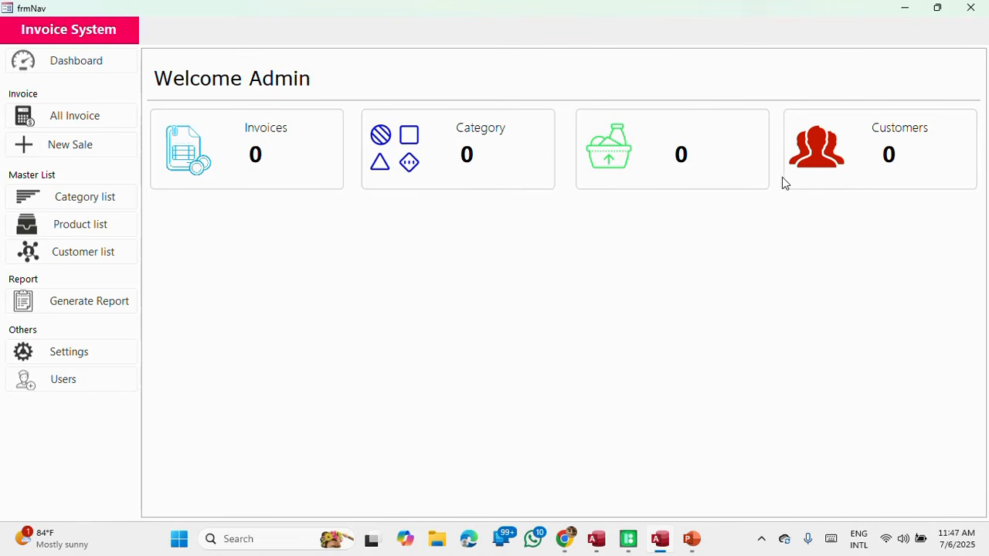
{"action": "right_click", "coordinate": [352, 9]}
{"action": "left_click", "coordinate": [389, 30]}
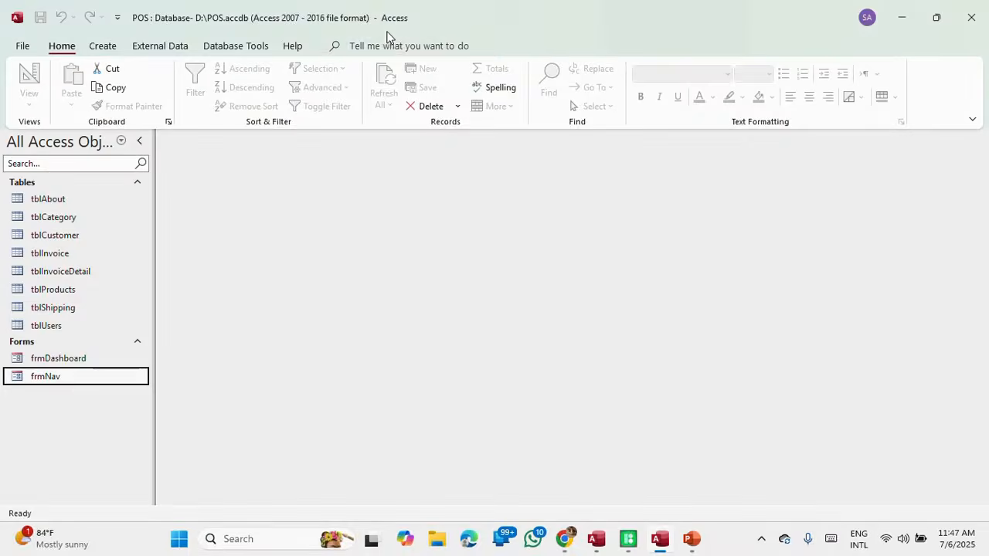
Step: Reopen frmDashboard in Design View and preview the finished sample dashboard for comparison
{"action": "right_click", "coordinate": [59, 360]}
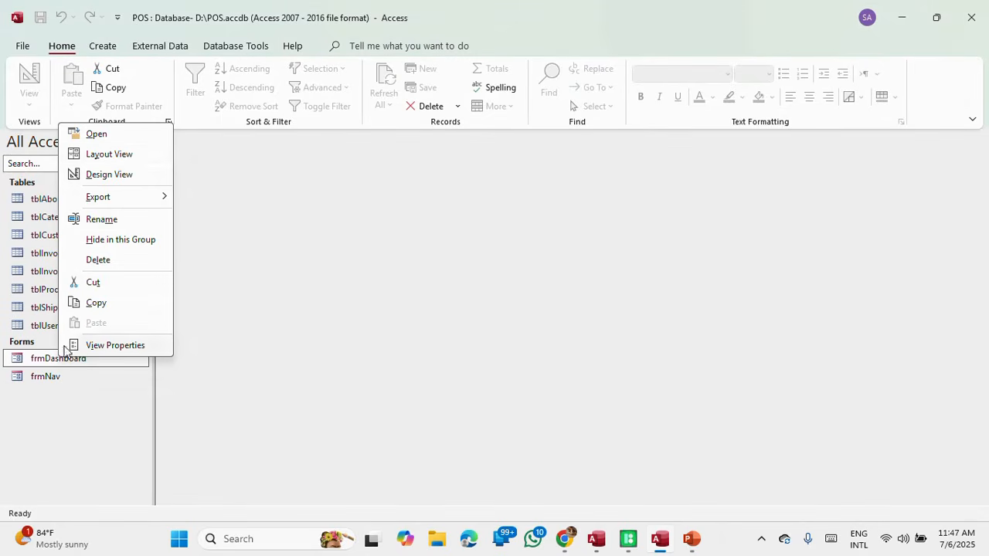
{"action": "left_click", "coordinate": [128, 180]}
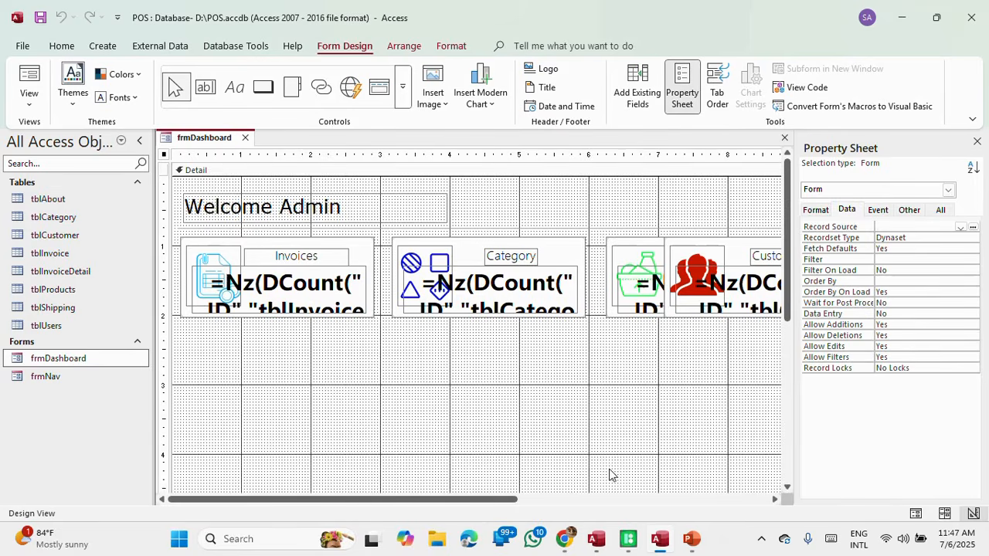
{"action": "mouse_move", "coordinate": [602, 545]}
{"action": "mouse_move", "coordinate": [618, 476]}
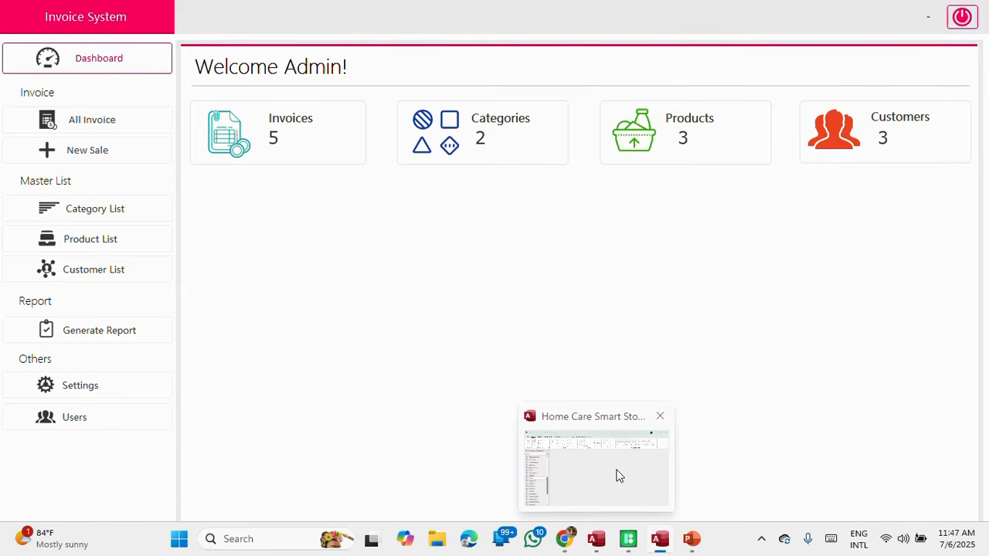
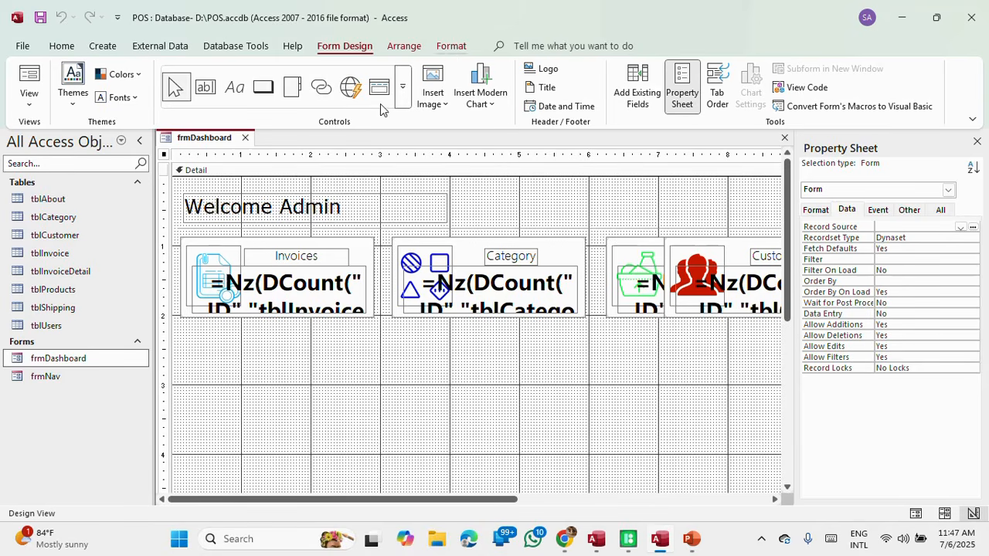
Step: Fill frmDashboard's Detail section with a light gray theme color, a darker shade of white
{"action": "left_click", "coordinate": [301, 171]}
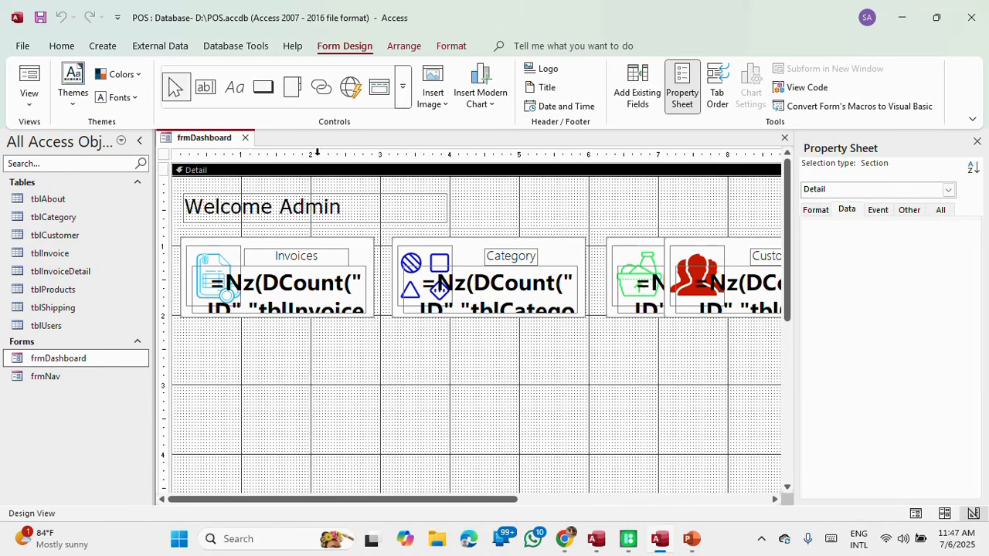
{"action": "left_click", "coordinate": [449, 46]}
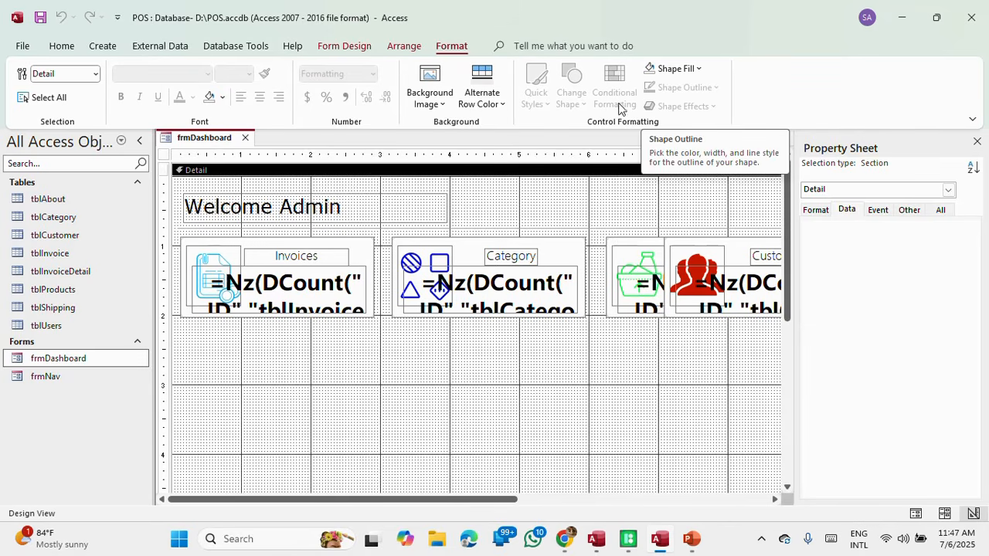
{"action": "left_click", "coordinate": [692, 69]}
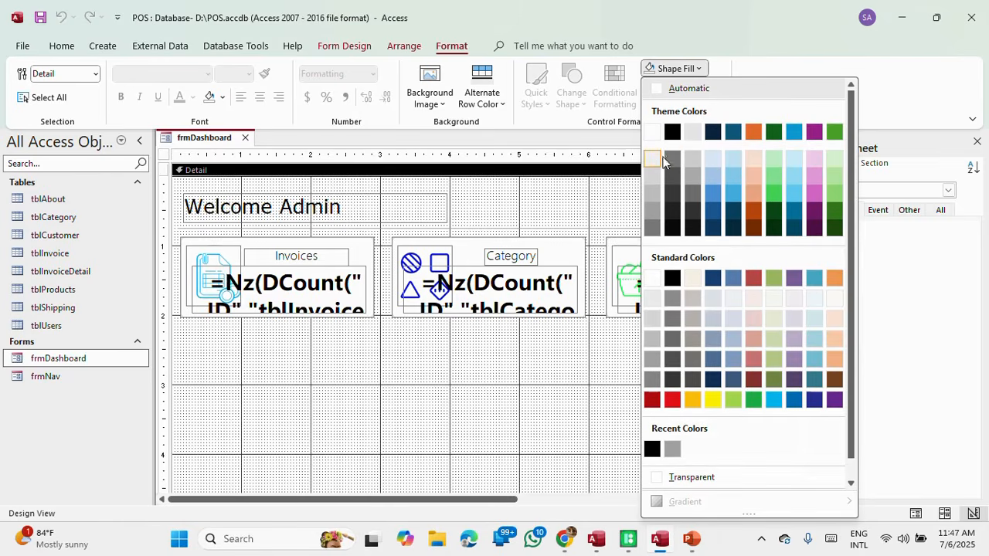
{"action": "left_click", "coordinate": [653, 176]}
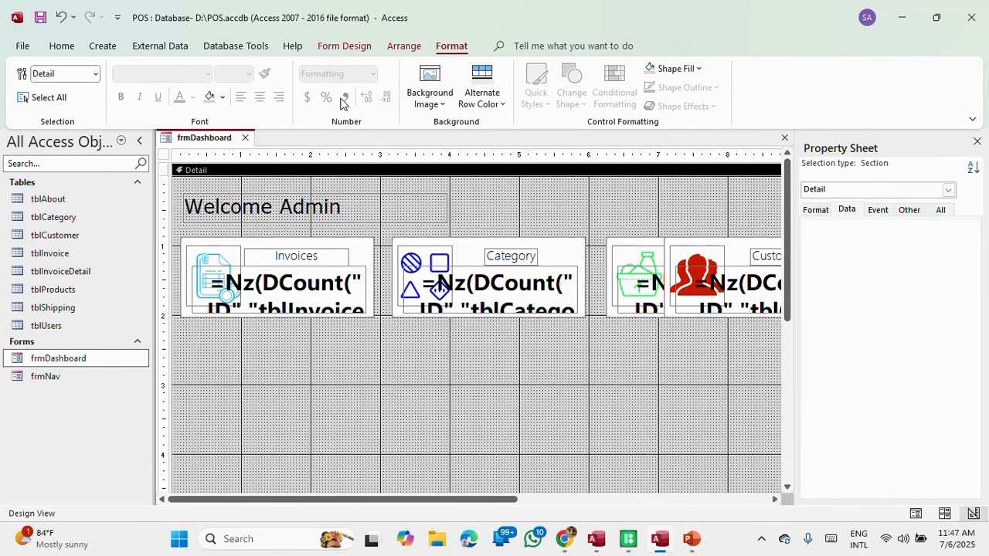
Step: Preview frmDashboard's gray background in Form View and return to Design View
{"action": "left_click", "coordinate": [344, 46]}
{"action": "left_click", "coordinate": [29, 77]}
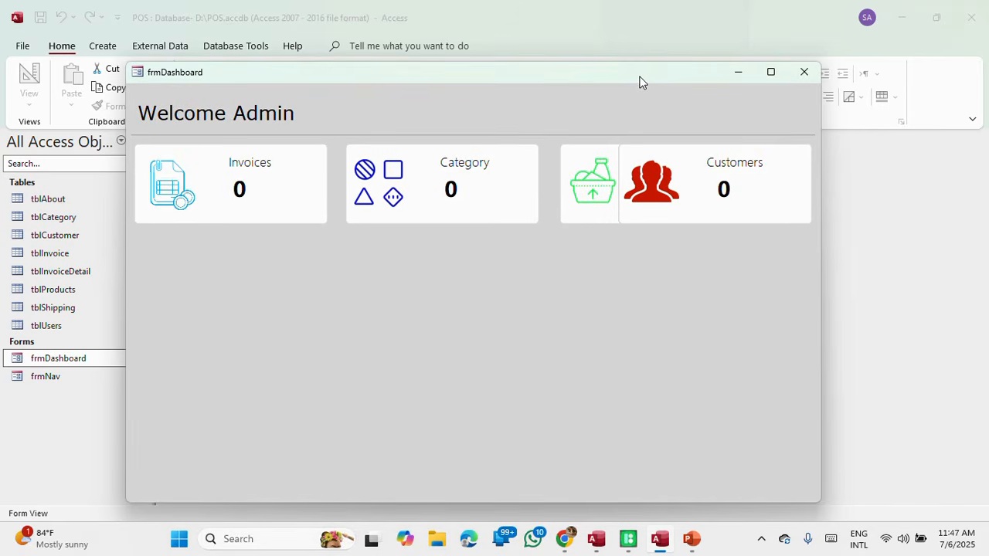
{"action": "right_click", "coordinate": [640, 81]}
{"action": "left_click", "coordinate": [679, 175]}
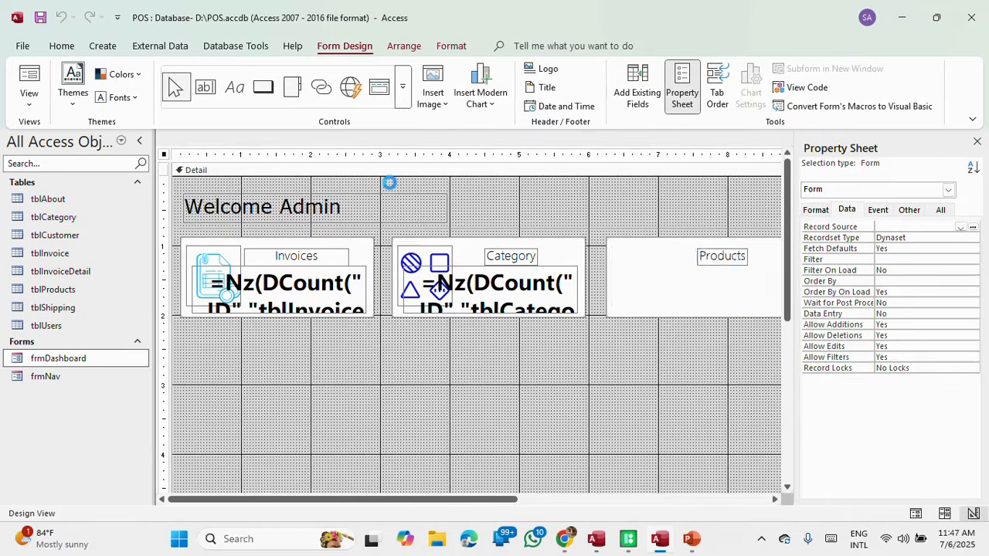
Step: Draw a rectangle about 9.88 by 5.96 inches covering frmDashboard's entire Detail section
{"action": "left_click", "coordinate": [402, 97]}
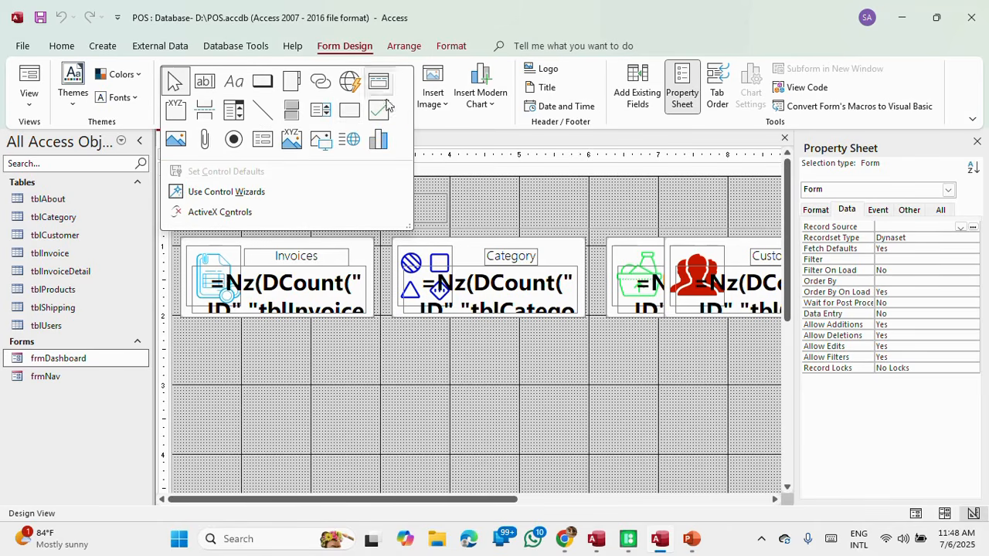
{"action": "left_click", "coordinate": [349, 109]}
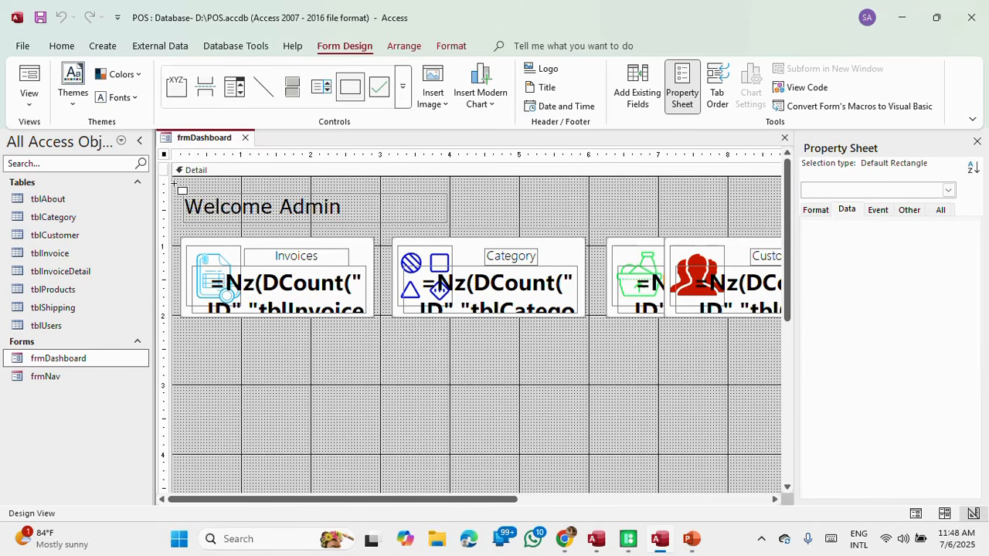
{"action": "mouse_move", "coordinate": [175, 180]}
{"action": "left_mouse_down"}
{"action": "mouse_move", "coordinate": [364, 397]}
{"action": "mouse_move", "coordinate": [894, 499]}
{"action": "mouse_move", "coordinate": [758, 455]}
{"action": "left_mouse_up"}
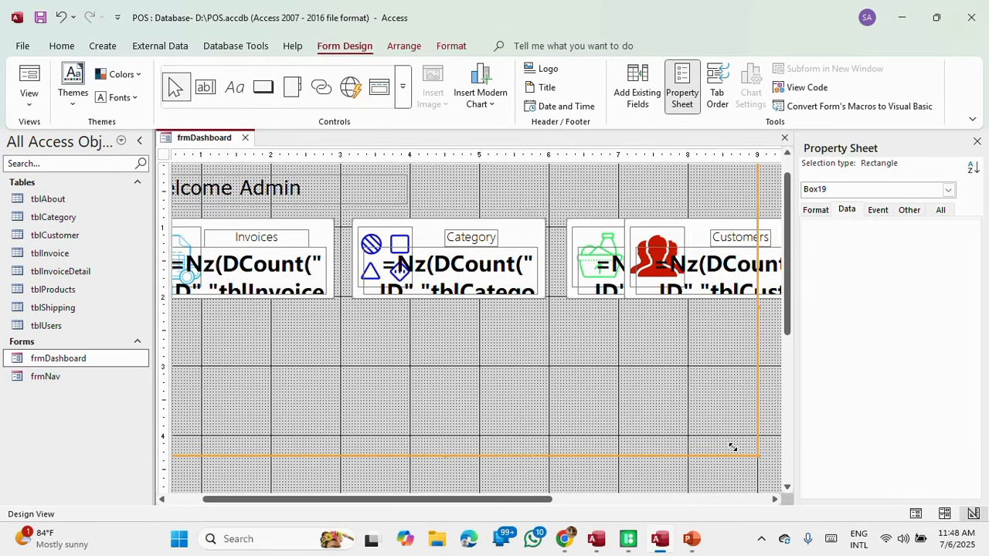
{"action": "scroll", "coordinate": [698, 394], "scroll_direction": "down", "scroll_amount": 3}
{"action": "left_click_drag", "start_coordinate": [755, 324], "coordinate": [600, 438]}
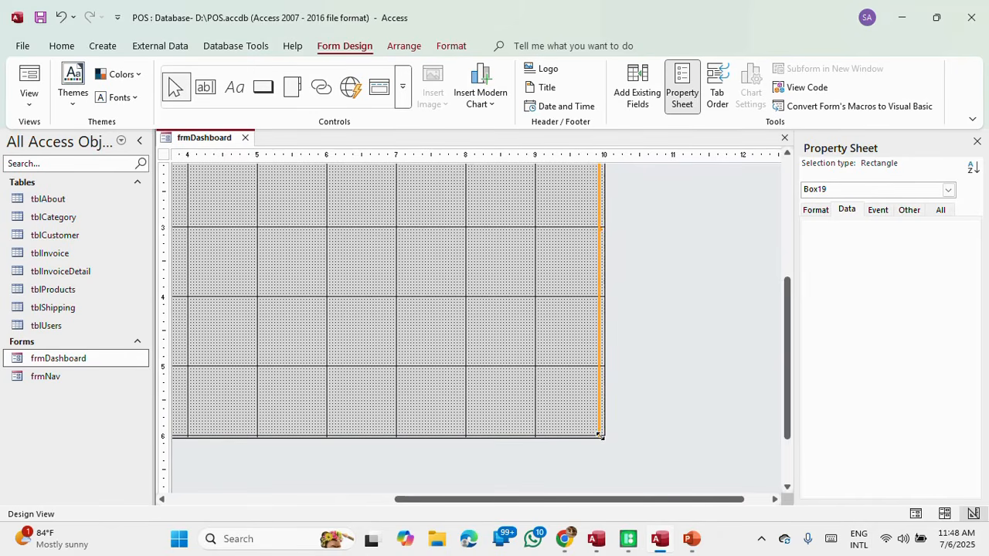
{"action": "left_click", "coordinate": [643, 439]}
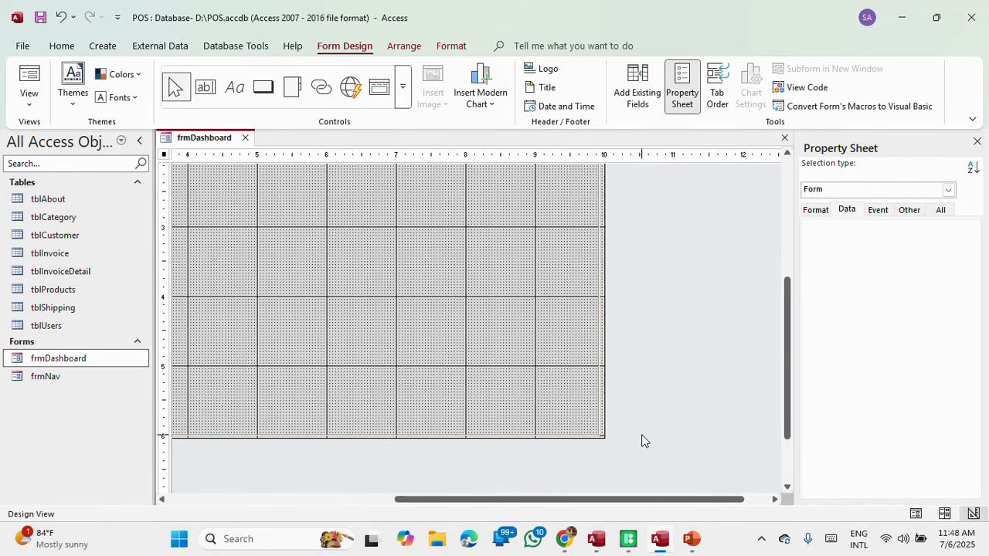
Step: Preview frmDashboard with the unfilled rectangle in Form View and return to Design View
{"action": "left_click", "coordinate": [29, 77]}
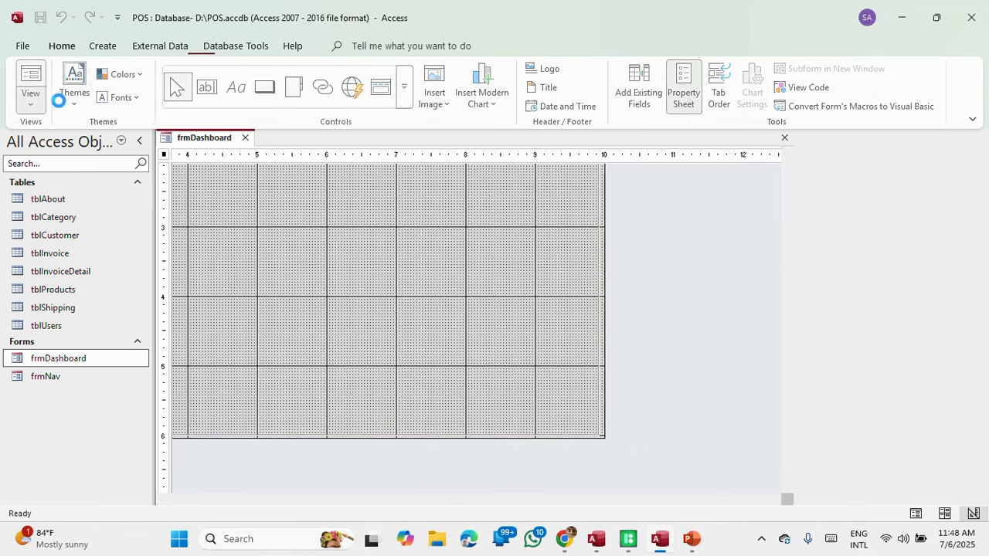
{"action": "right_click", "coordinate": [325, 154]}
{"action": "left_click", "coordinate": [369, 249]}
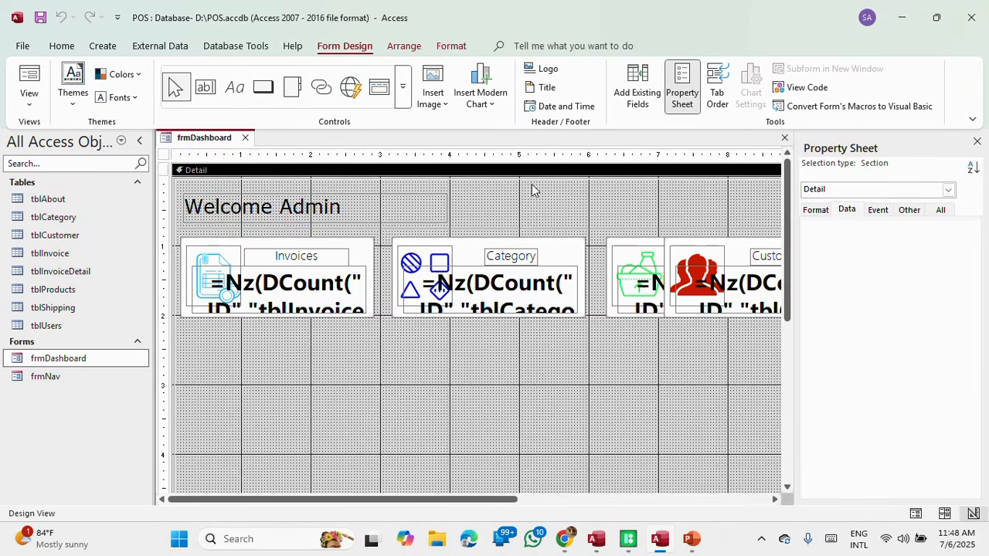
Step: Fill the large rectangle covering the Detail section with standard white
{"action": "left_click", "coordinate": [534, 185]}
{"action": "left_click", "coordinate": [533, 186]}
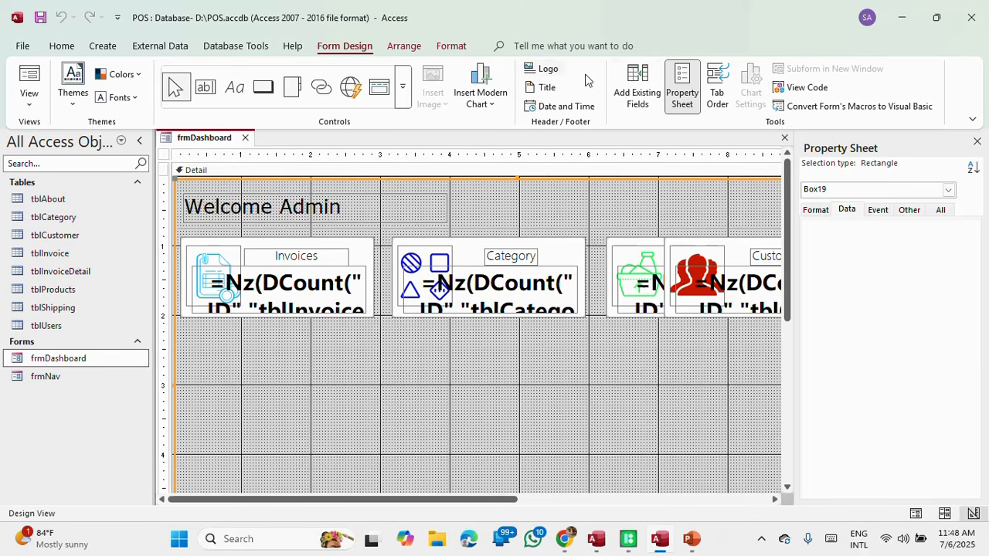
{"action": "left_click", "coordinate": [454, 48]}
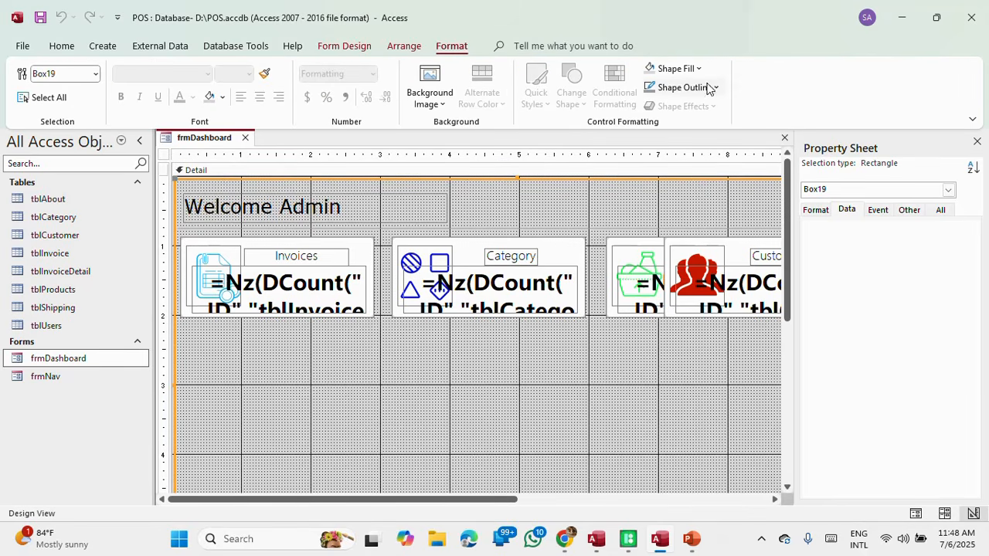
{"action": "left_click", "coordinate": [699, 69]}
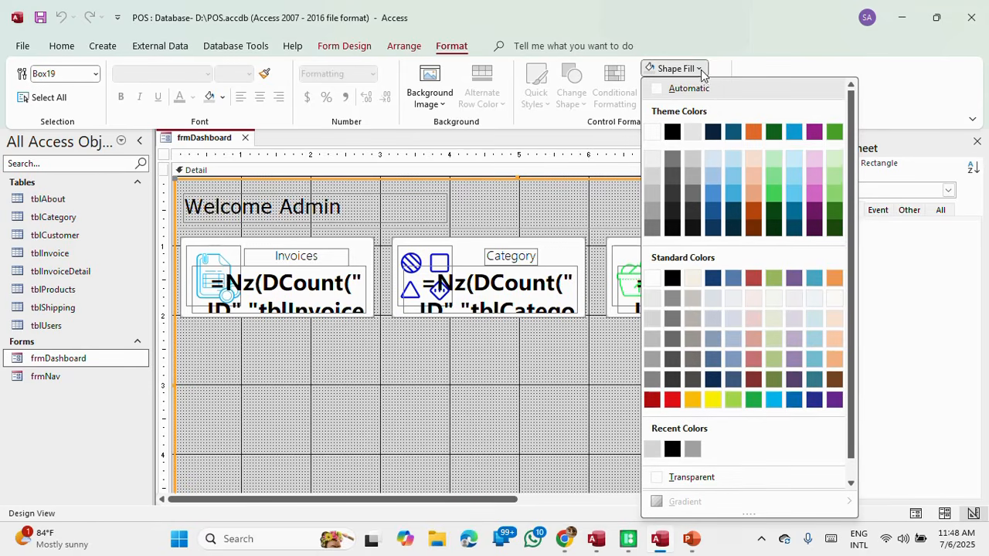
{"action": "left_click", "coordinate": [655, 284]}
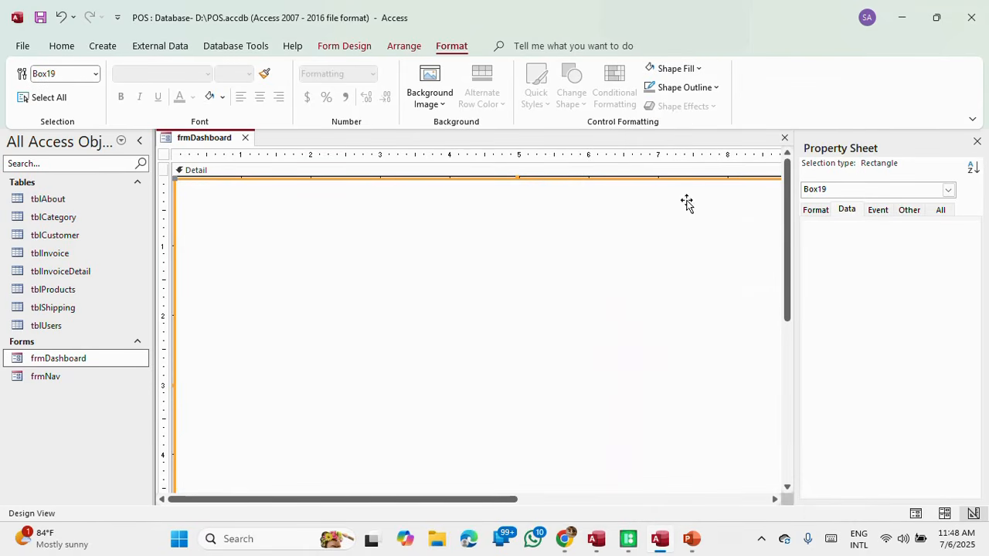
Step: Set the white rectangle's Border Style to Transparent
{"action": "left_click", "coordinate": [404, 47]}
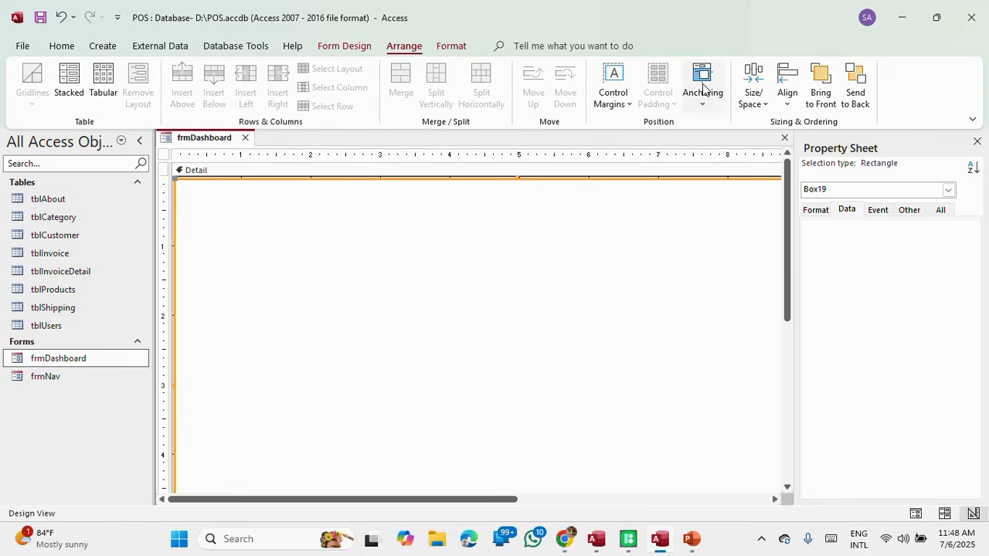
{"action": "left_click", "coordinate": [355, 48]}
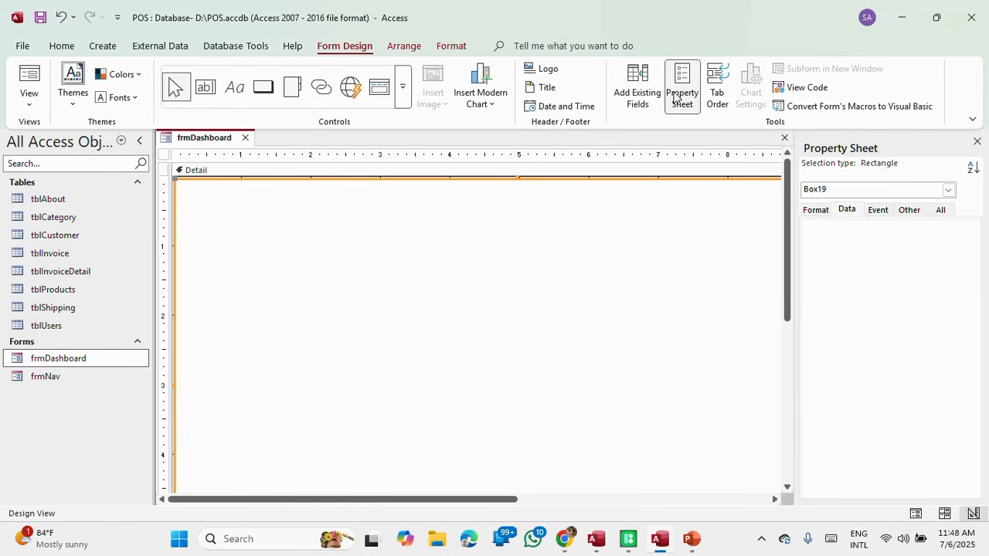
{"action": "left_click", "coordinate": [820, 212]}
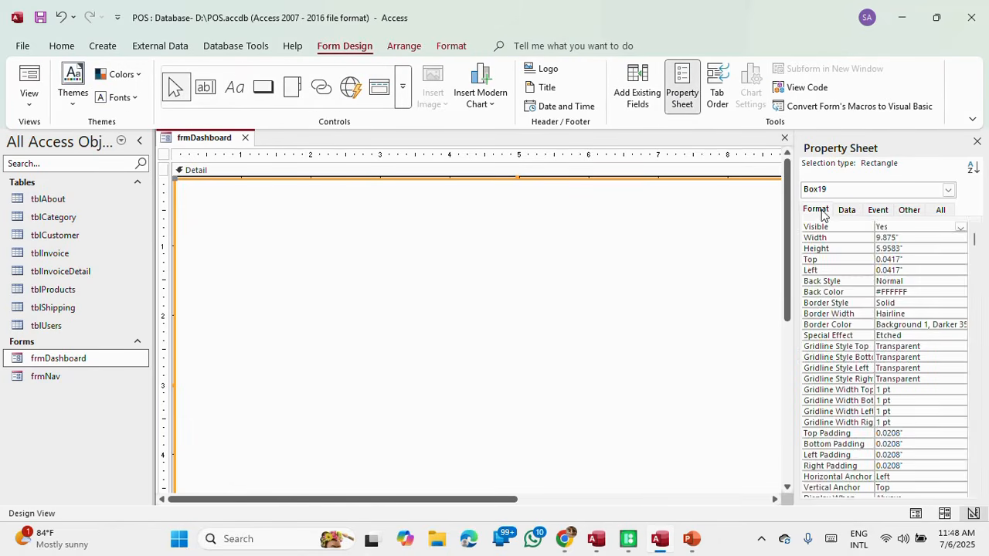
{"action": "left_click", "coordinate": [910, 304]}
{"action": "left_click", "coordinate": [960, 302]}
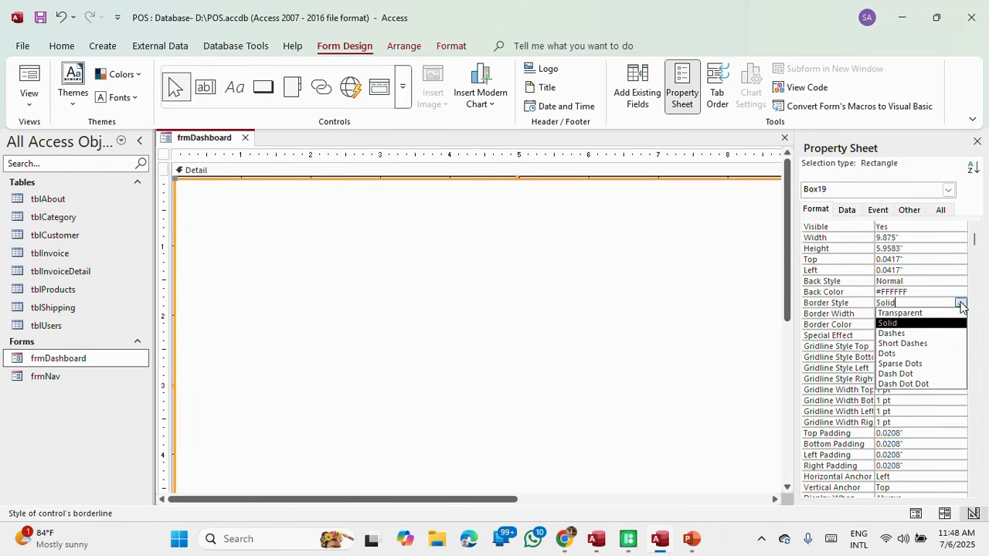
{"action": "left_click", "coordinate": [919, 313]}
{"action": "left_click", "coordinate": [920, 292]}
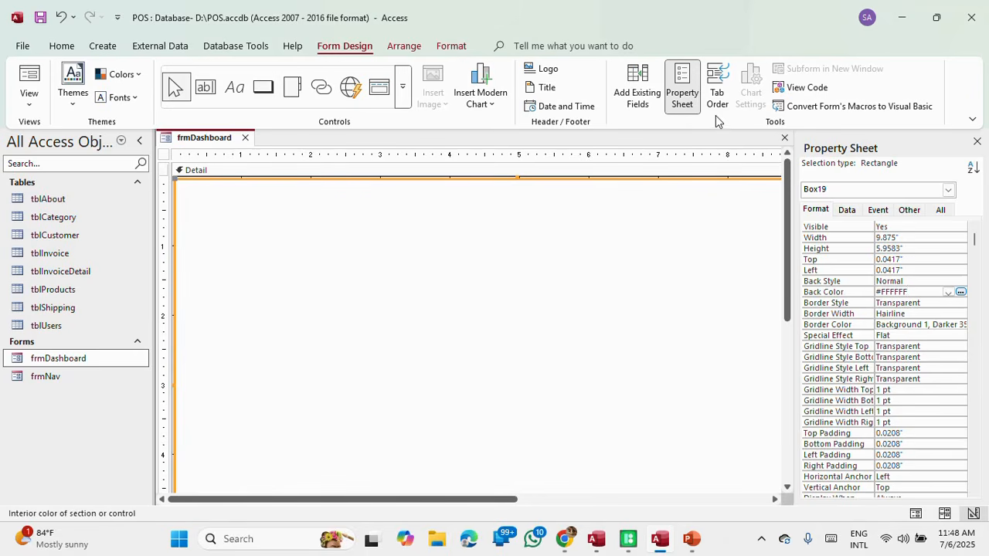
Step: Send the white rectangle behind all other controls, preview frmDashboard in Form View and return to Design View
{"action": "left_click", "coordinate": [403, 46]}
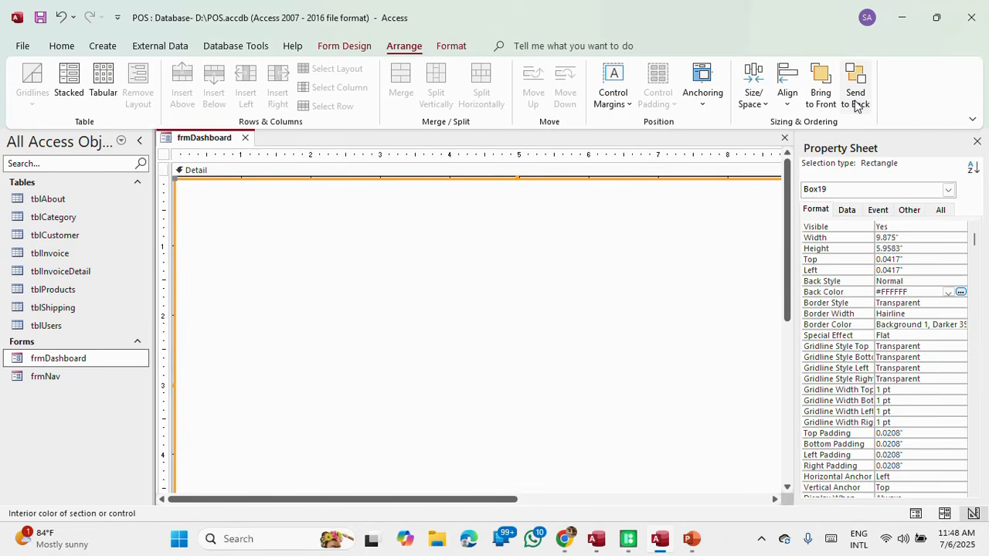
{"action": "left_click", "coordinate": [856, 106]}
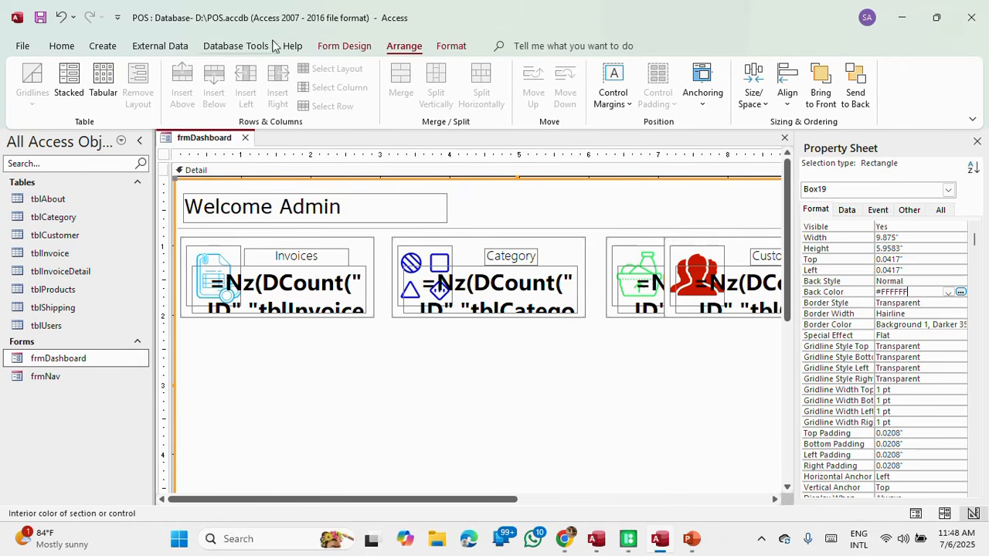
{"action": "left_click", "coordinate": [344, 46]}
{"action": "left_click", "coordinate": [30, 85]}
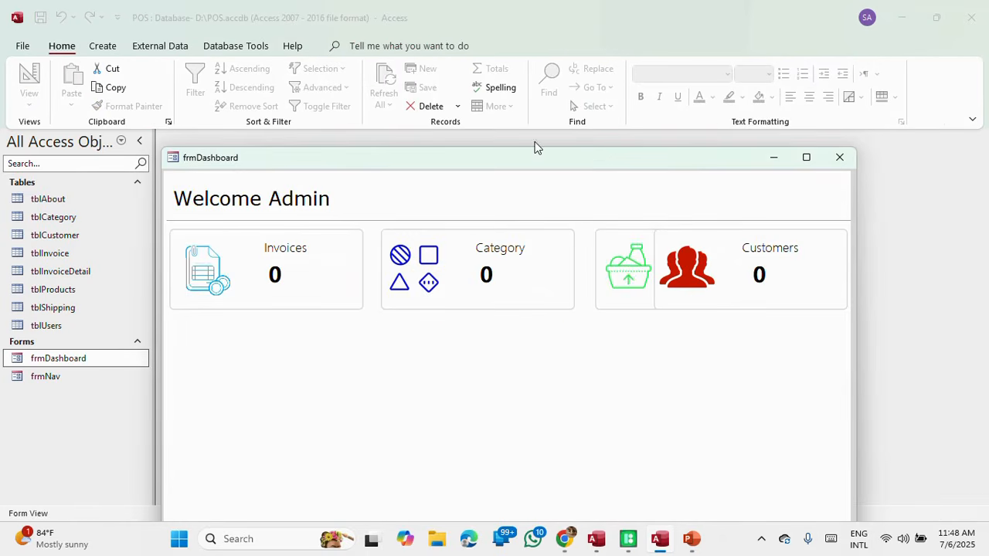
{"action": "left_click_drag", "start_coordinate": [585, 158], "coordinate": [543, 38]}
{"action": "right_click", "coordinate": [543, 38]}
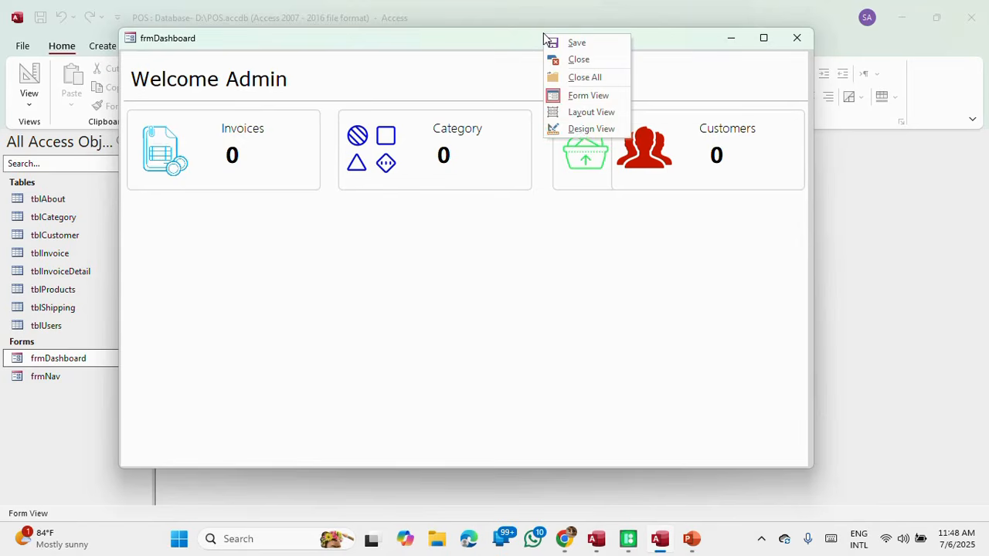
{"action": "left_click", "coordinate": [589, 129]}
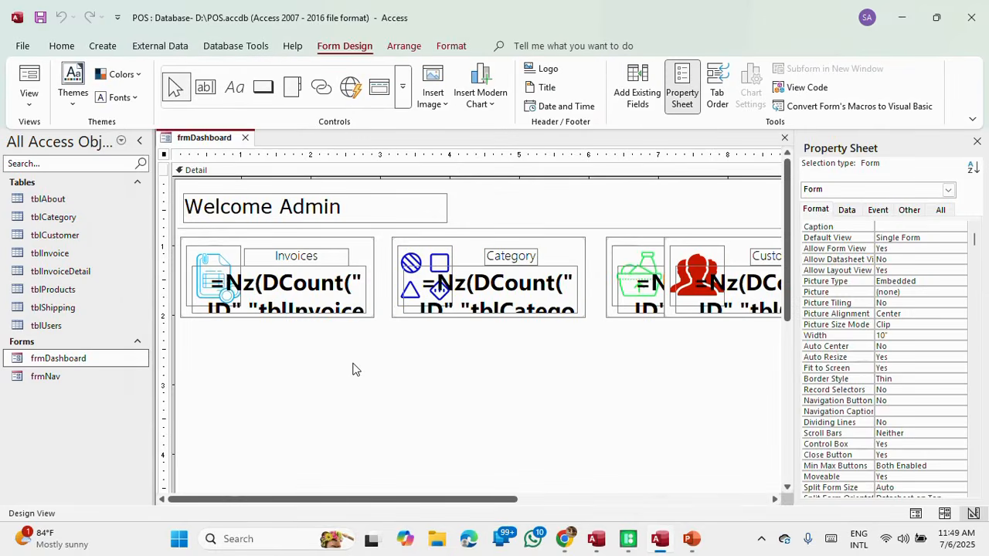
Step: Anchor the white background rectangle with Stretch Down and Across
{"action": "left_click", "coordinate": [404, 45]}
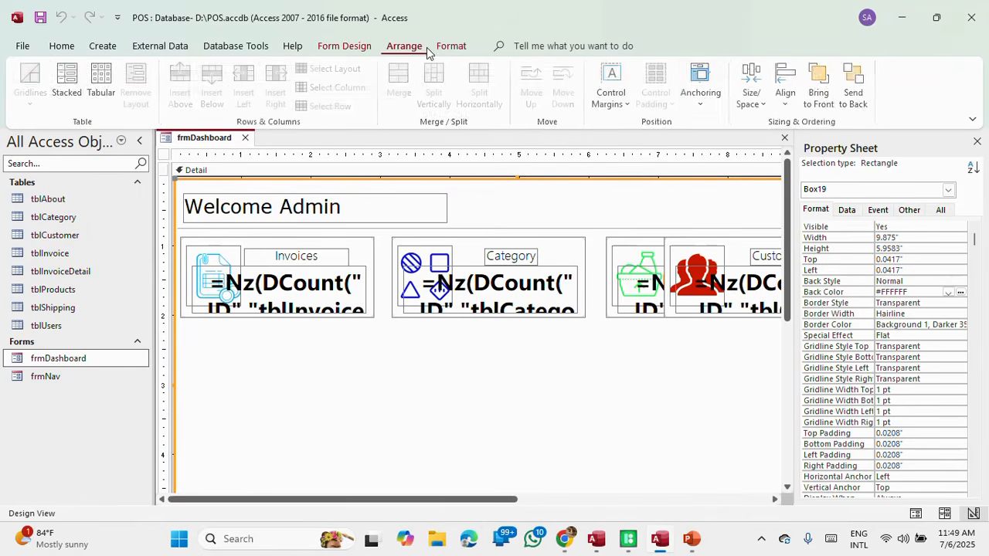
{"action": "left_click", "coordinate": [706, 104]}
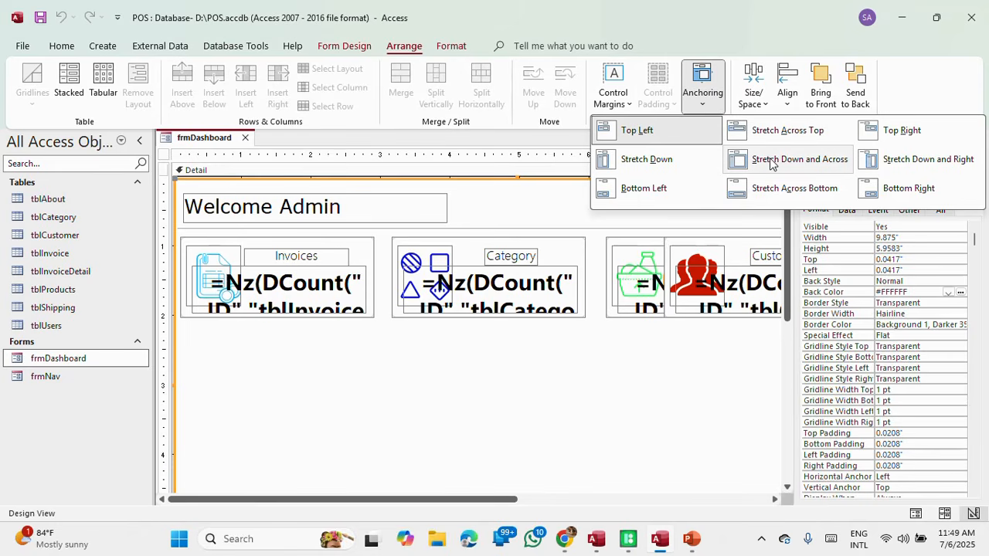
{"action": "left_click", "coordinate": [763, 160]}
Step: Preview the stretched white background in a maximized Form View and return to Design View
{"action": "left_click", "coordinate": [345, 45]}
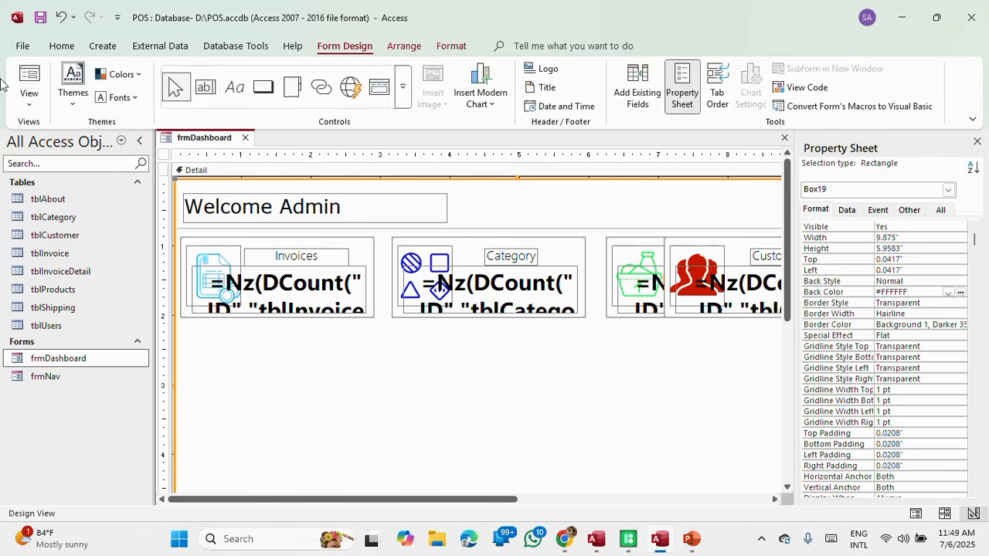
{"action": "left_click", "coordinate": [30, 81]}
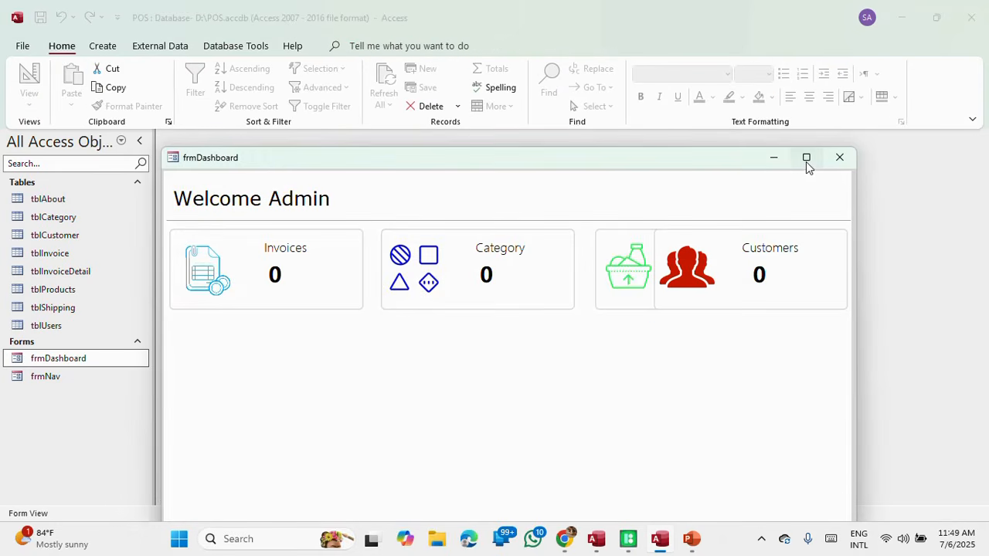
{"action": "left_click", "coordinate": [806, 161]}
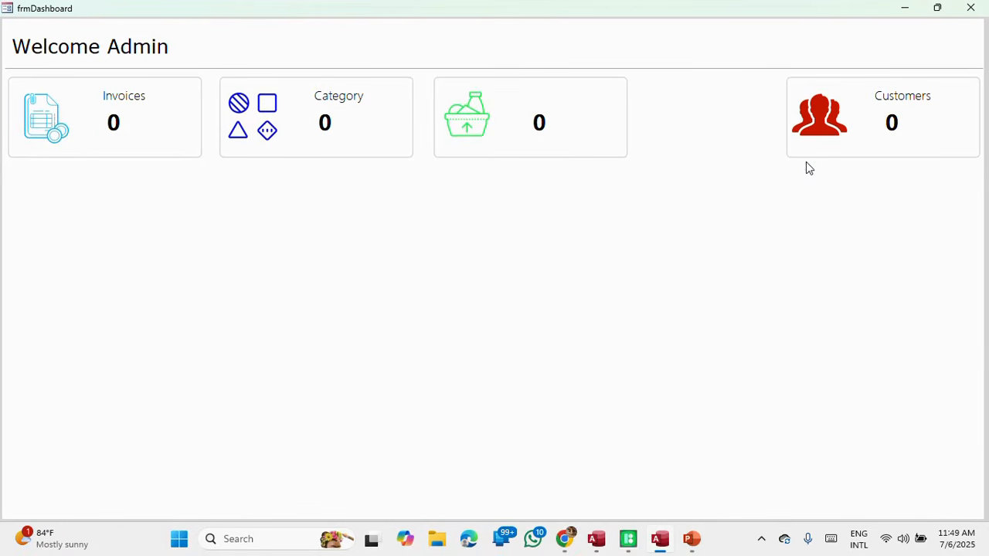
{"action": "right_click", "coordinate": [562, 13]}
{"action": "left_click", "coordinate": [586, 103]}
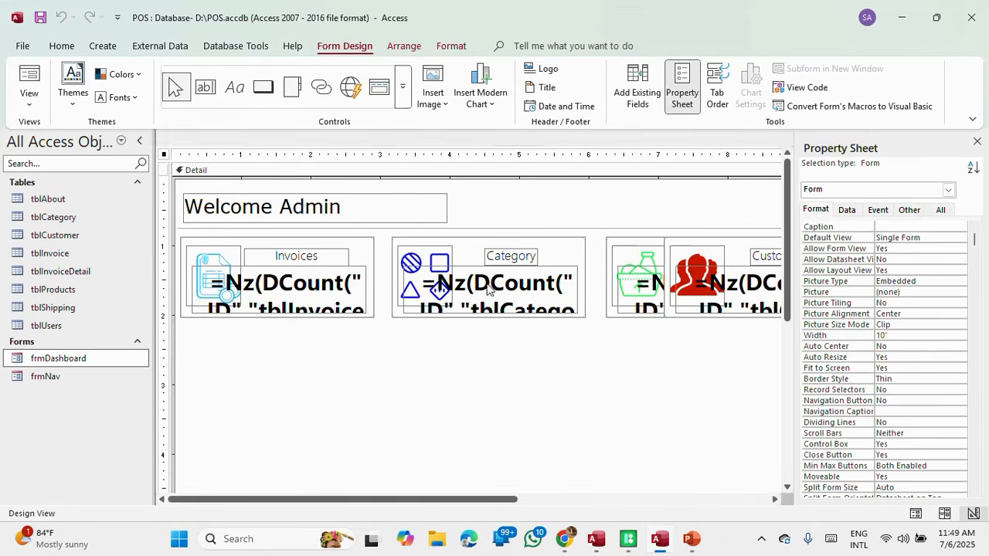
Step: Widen the white background rectangle to reach the form's right edge at the 10-inch mark
{"action": "left_click_drag", "start_coordinate": [438, 499], "coordinate": [768, 499]}
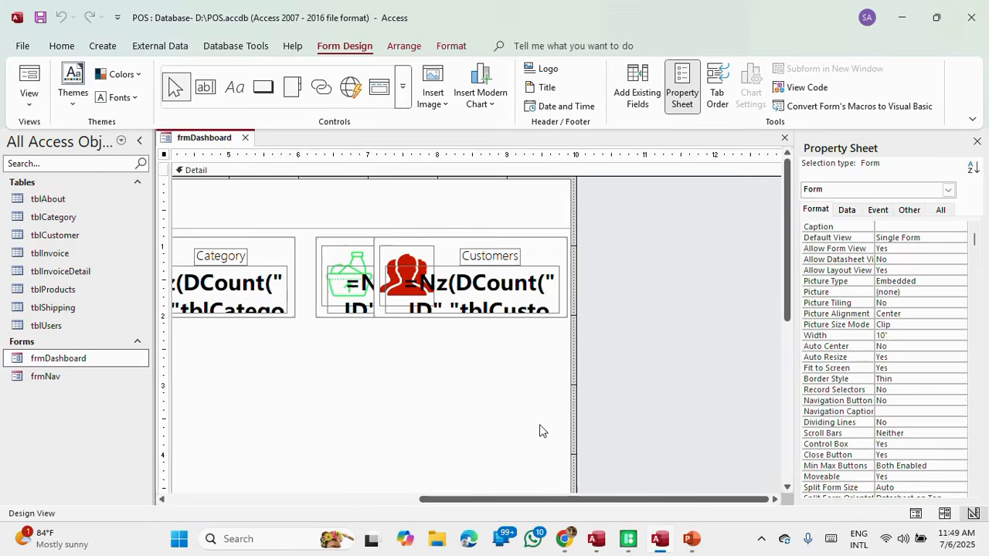
{"action": "left_click", "coordinate": [541, 430]}
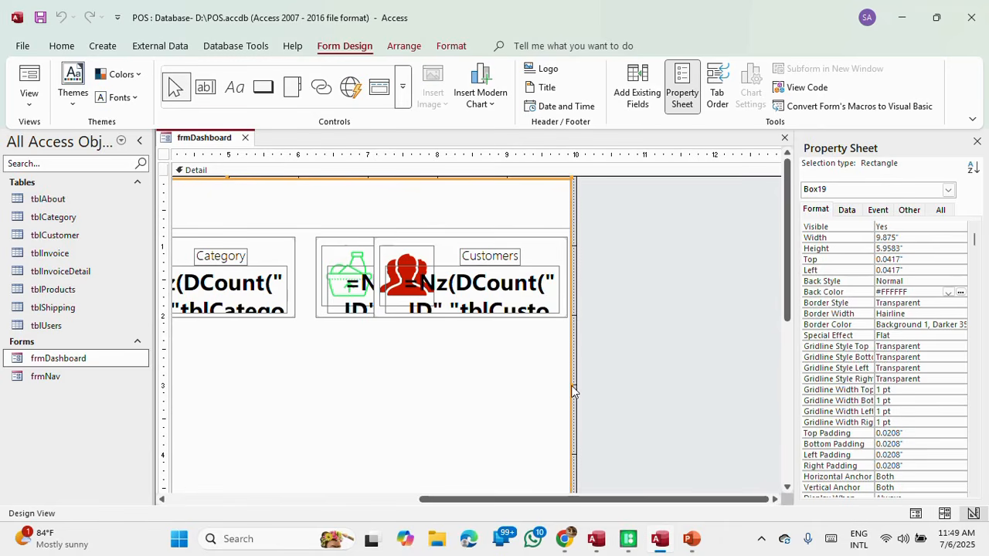
{"action": "left_click", "coordinate": [648, 380]}
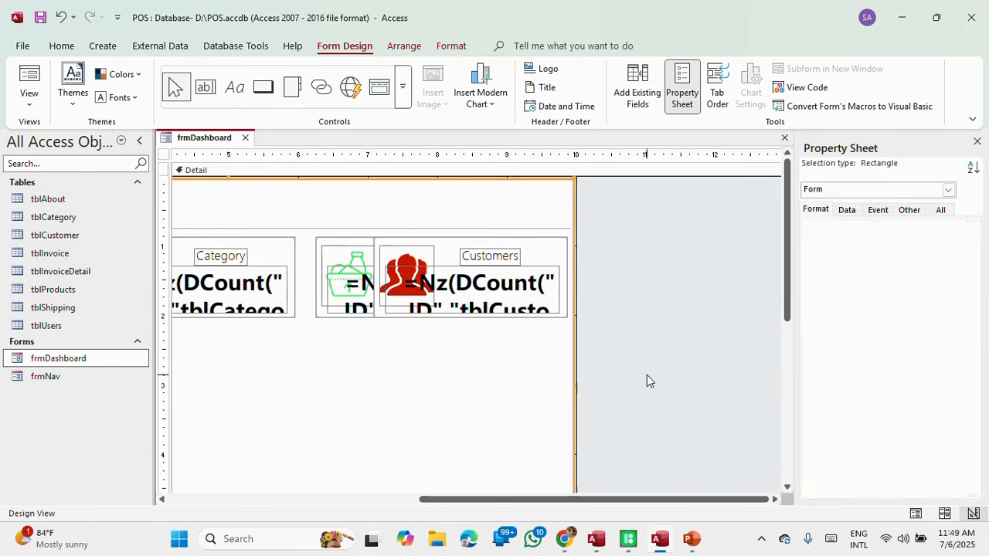
Step: Preview frmDashboard in a maximized Form View and return to Design View
{"action": "left_click", "coordinate": [405, 47]}
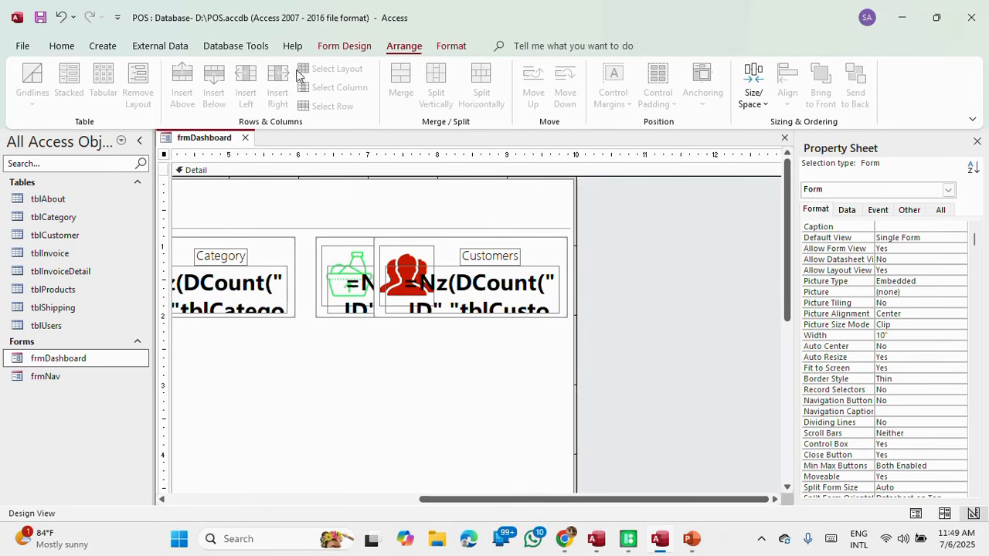
{"action": "left_click", "coordinate": [343, 47]}
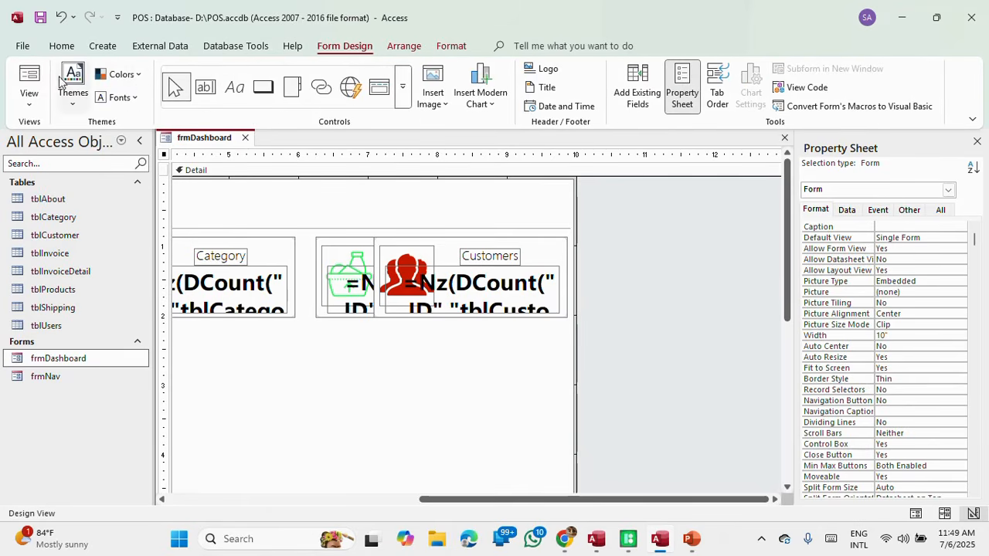
{"action": "left_click", "coordinate": [30, 81]}
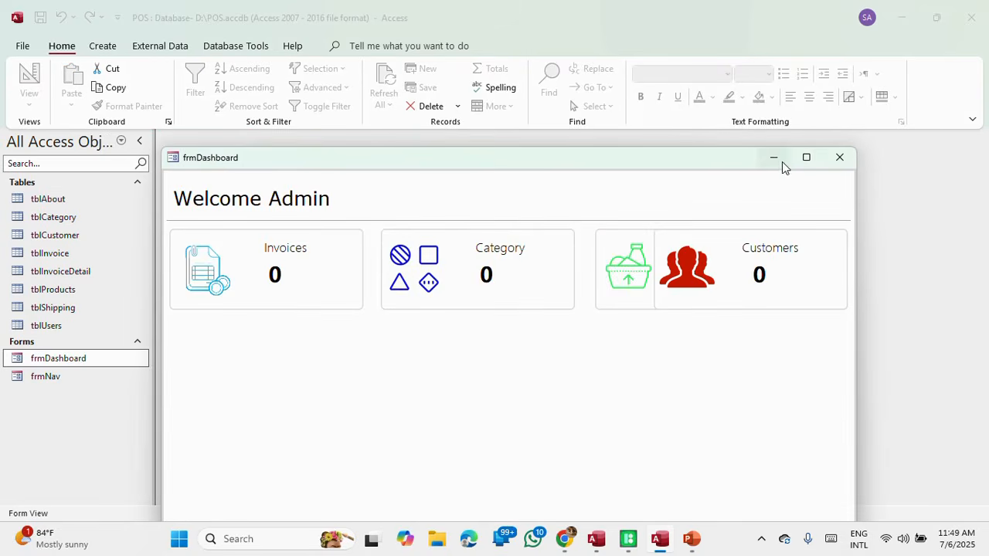
{"action": "left_click", "coordinate": [806, 158]}
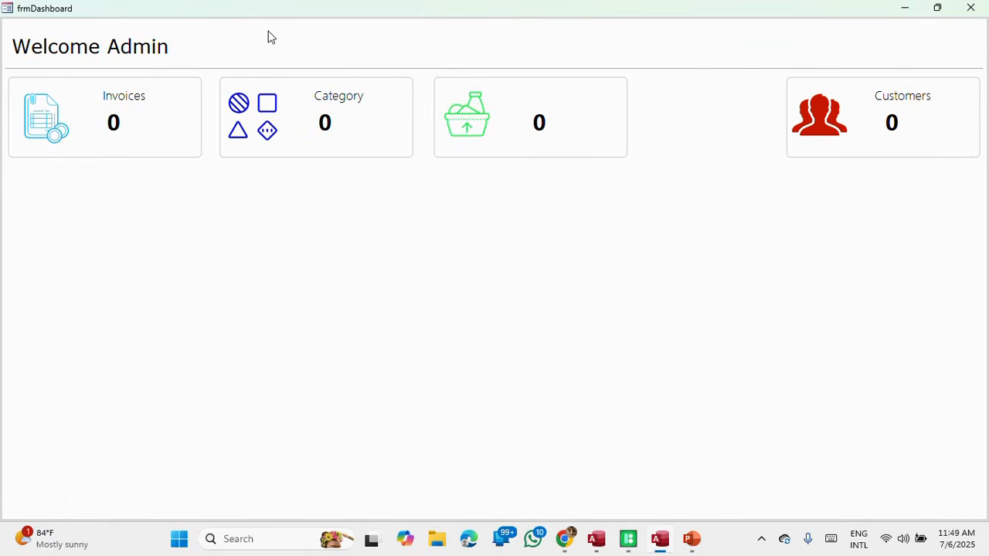
{"action": "right_click", "coordinate": [424, 13]}
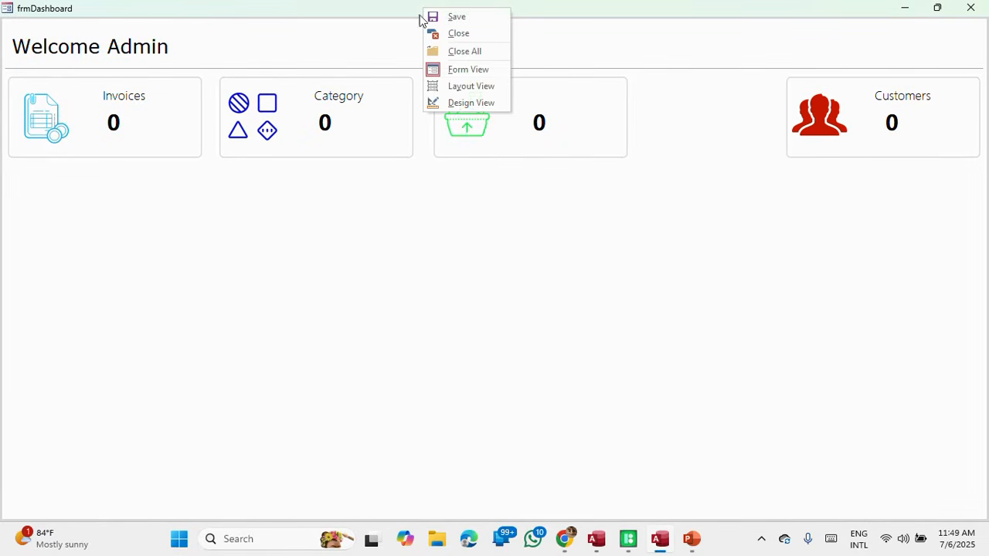
{"action": "left_click", "coordinate": [478, 102]}
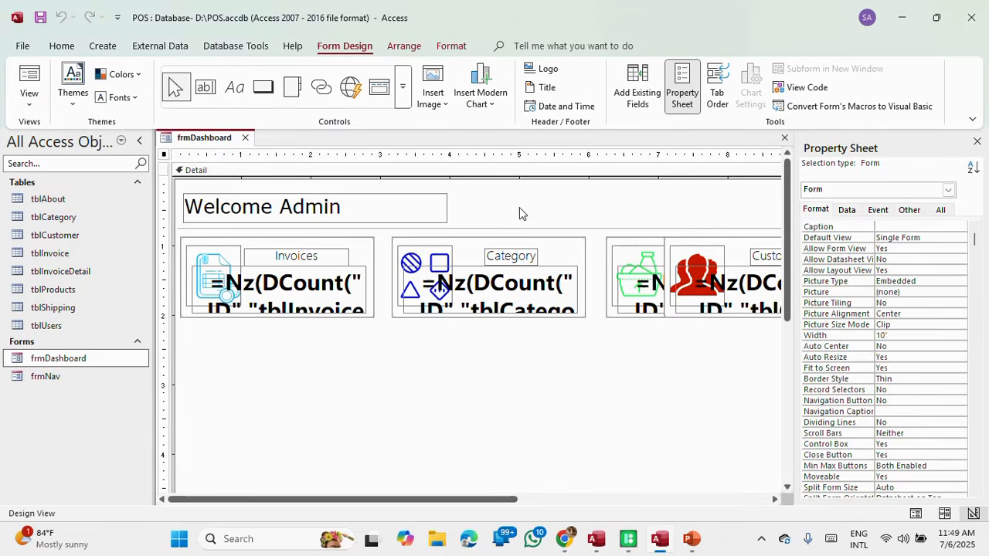
Step: Left-align the divider line under Welcome Admin with the white background rectangle and size both to the widest
{"action": "left_click", "coordinate": [519, 228]}
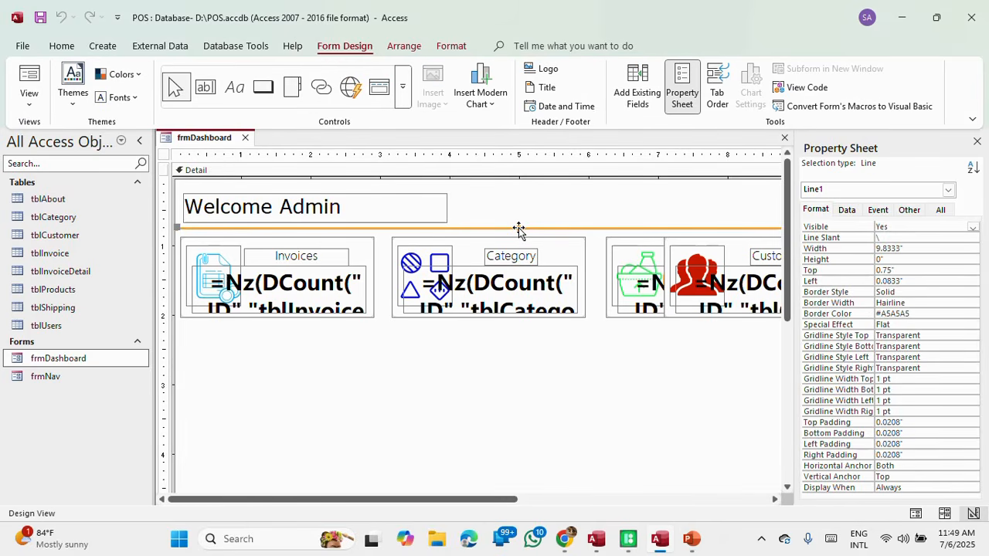
{"action": "left_click", "coordinate": [531, 180], "text": "shift"}
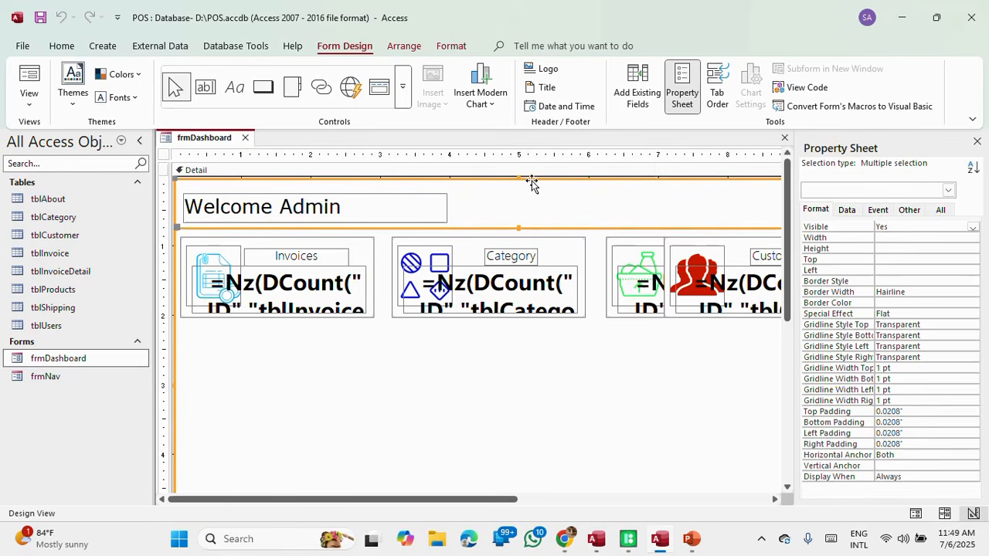
{"action": "right_click", "coordinate": [531, 180]}
{"action": "mouse_move", "coordinate": [580, 327]}
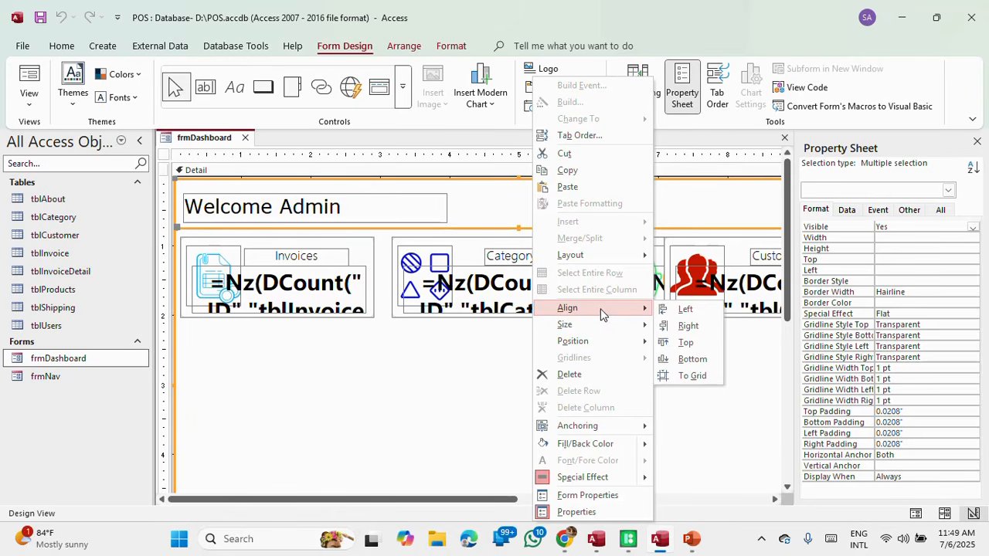
{"action": "left_click", "coordinate": [678, 309]}
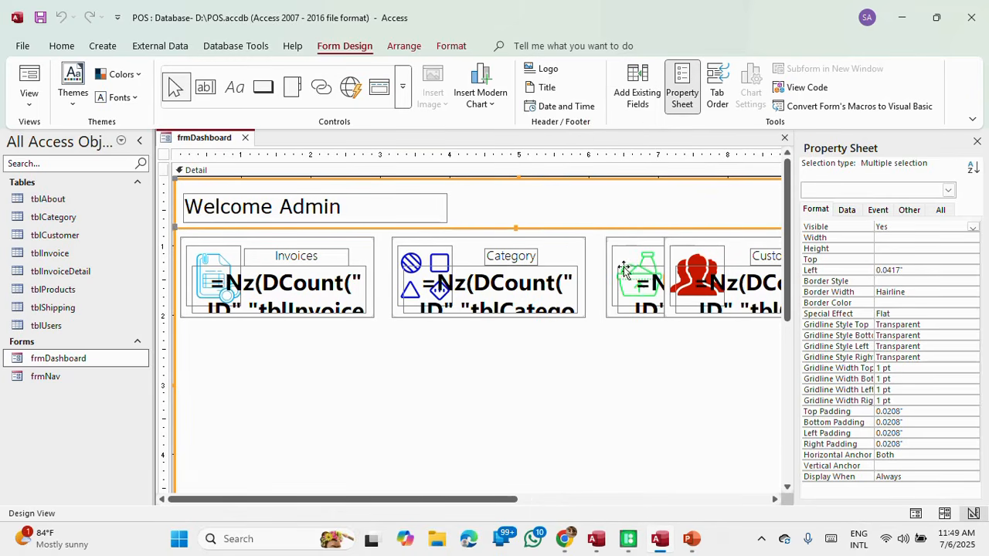
{"action": "right_click", "coordinate": [601, 230]}
{"action": "mouse_move", "coordinate": [646, 324]}
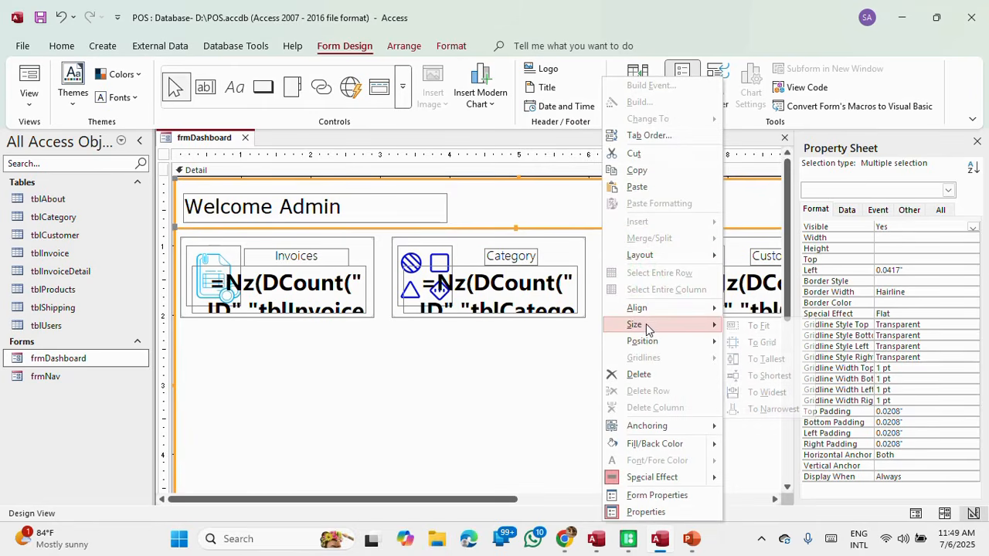
{"action": "left_click", "coordinate": [765, 391]}
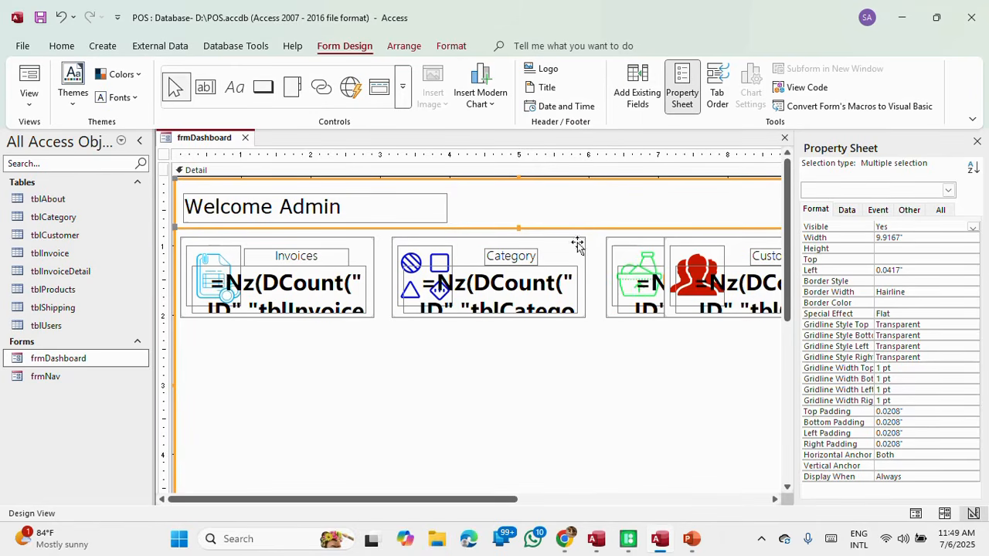
{"action": "left_click", "coordinate": [560, 174]}
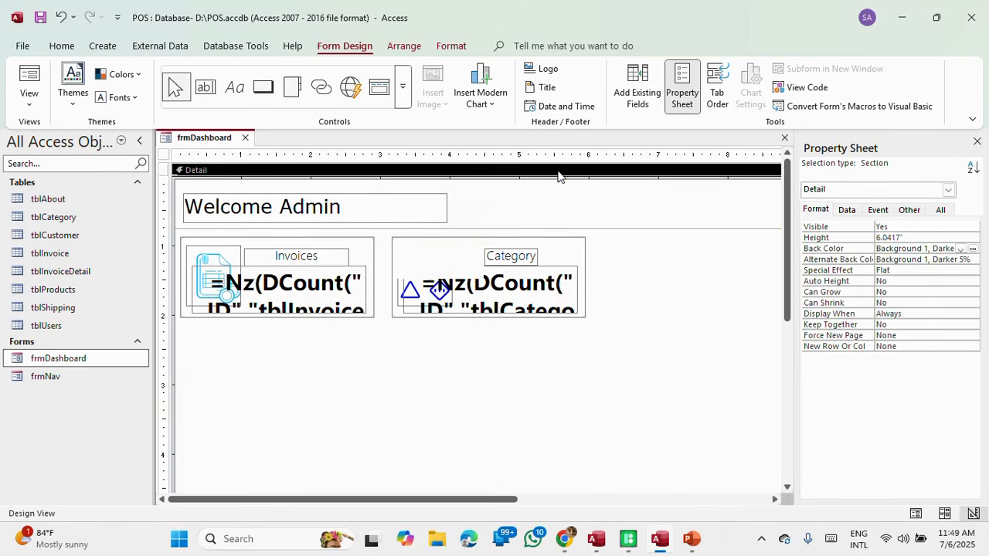
Step: Duplicate the divider line on frmDashboard and set the copy's border width to 2 pt
{"action": "left_click", "coordinate": [558, 229]}
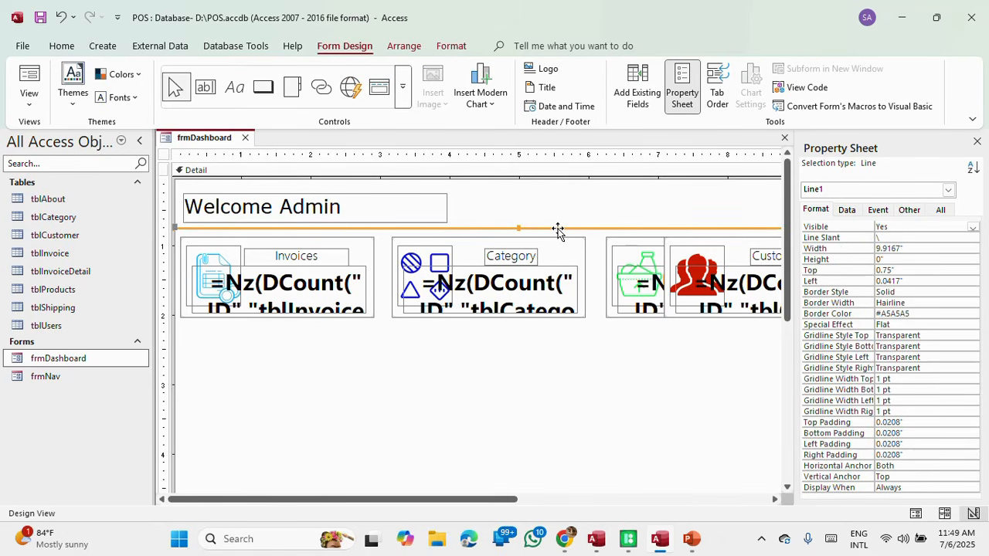
{"action": "key", "text": "ctrl+v"}
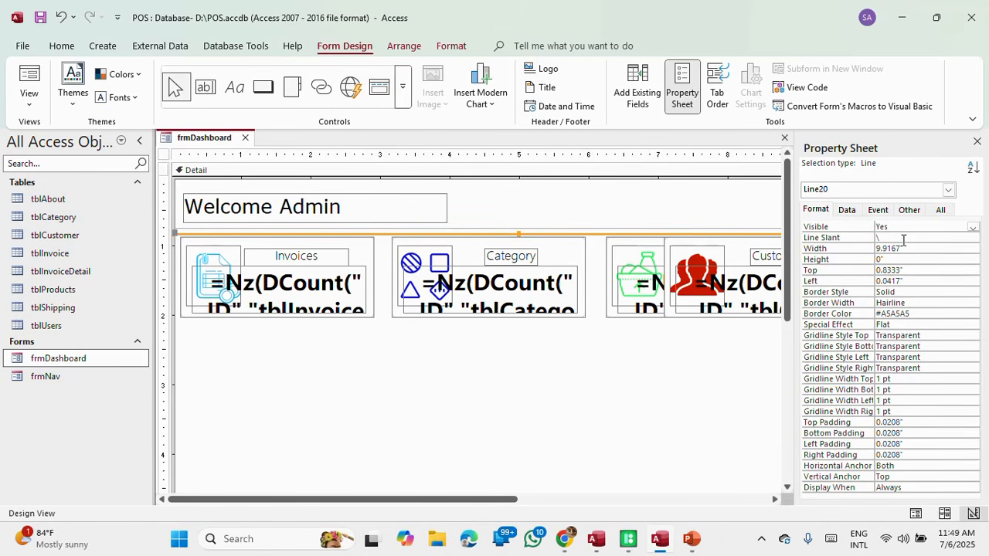
{"action": "left_click", "coordinate": [906, 290]}
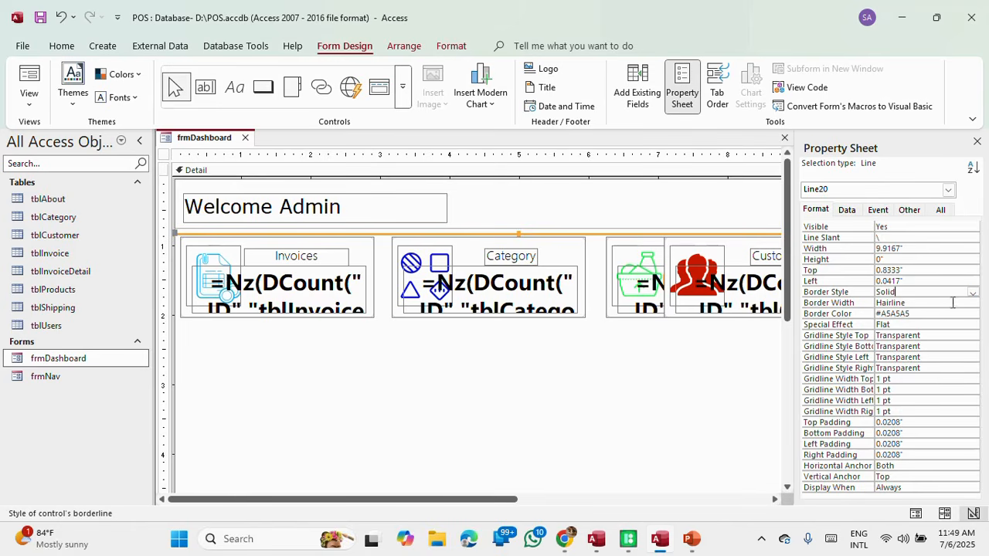
{"action": "left_click", "coordinate": [929, 304]}
{"action": "left_click", "coordinate": [972, 303]}
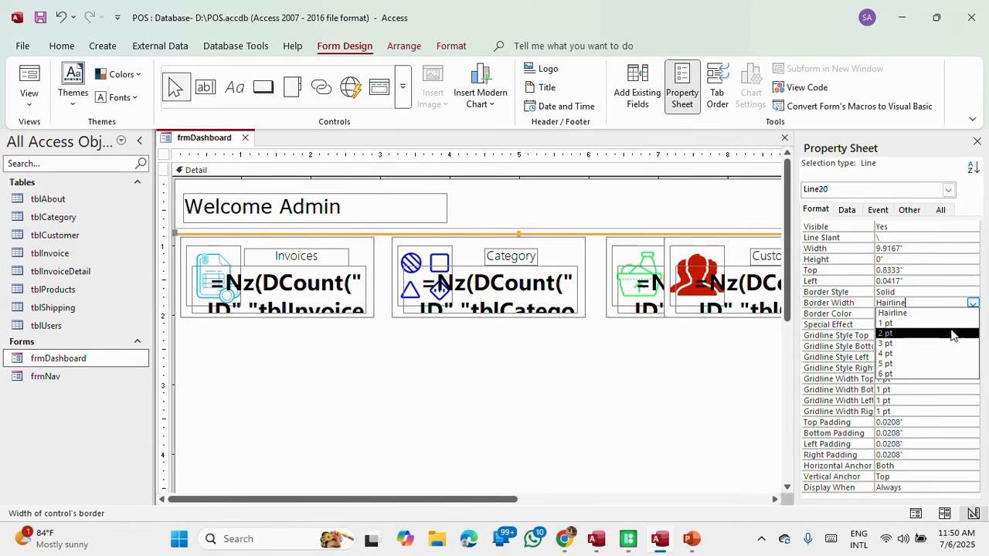
{"action": "left_click", "coordinate": [954, 334]}
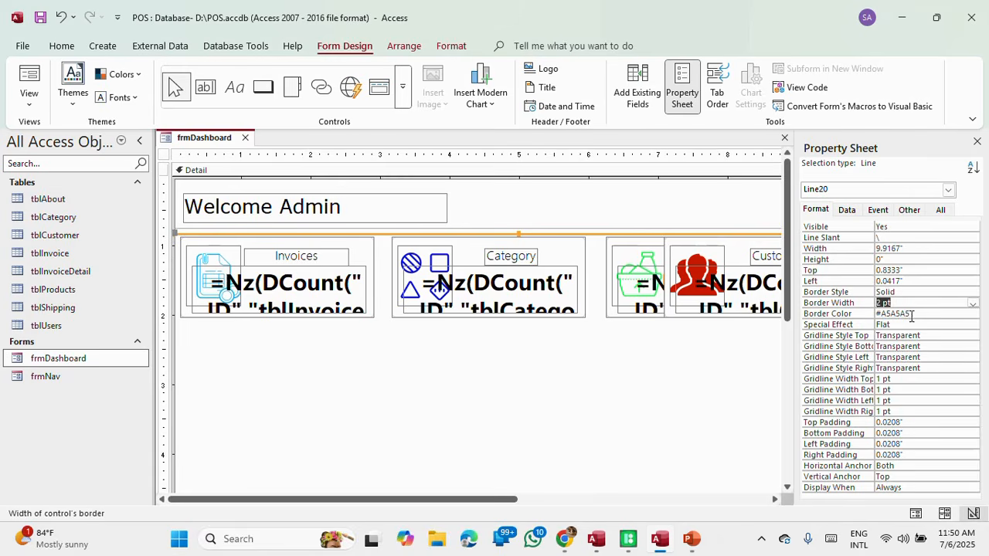
{"action": "left_click", "coordinate": [911, 315]}
{"action": "left_click", "coordinate": [973, 315]}
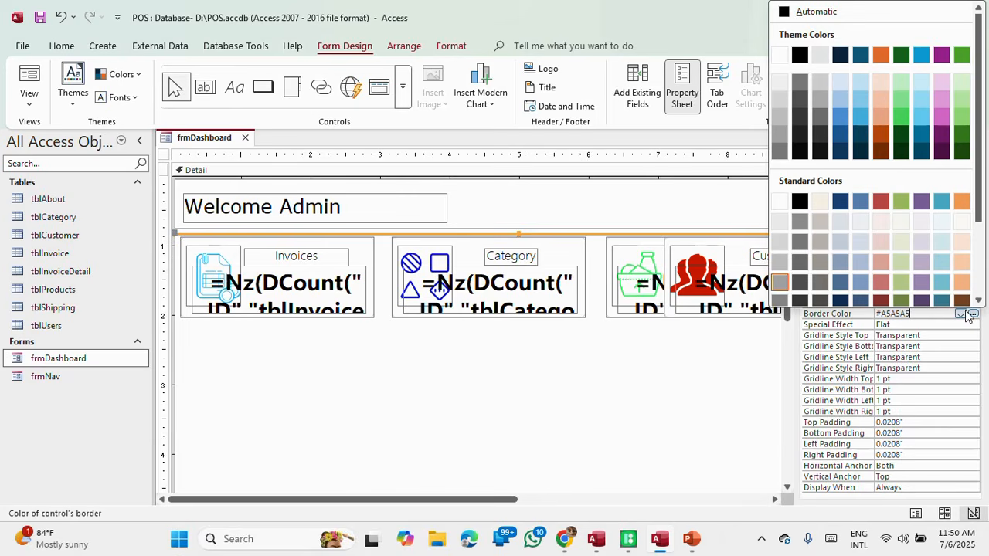
{"action": "scroll", "coordinate": [894, 197], "scroll_direction": "down", "scroll_amount": 2}
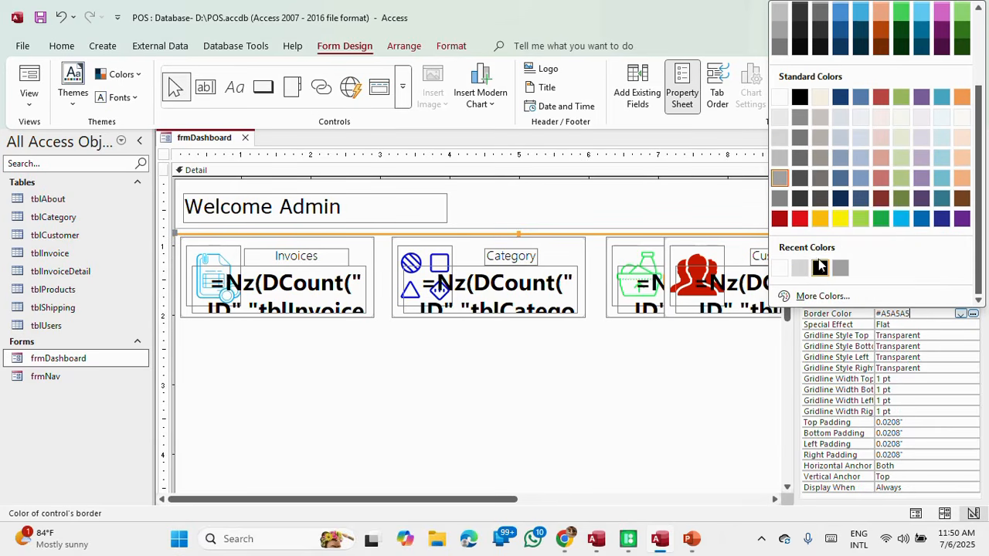
{"action": "scroll", "coordinate": [838, 262], "scroll_direction": "up", "scroll_amount": 2}
{"action": "scroll", "coordinate": [840, 265], "scroll_direction": "down", "scroll_amount": 2}
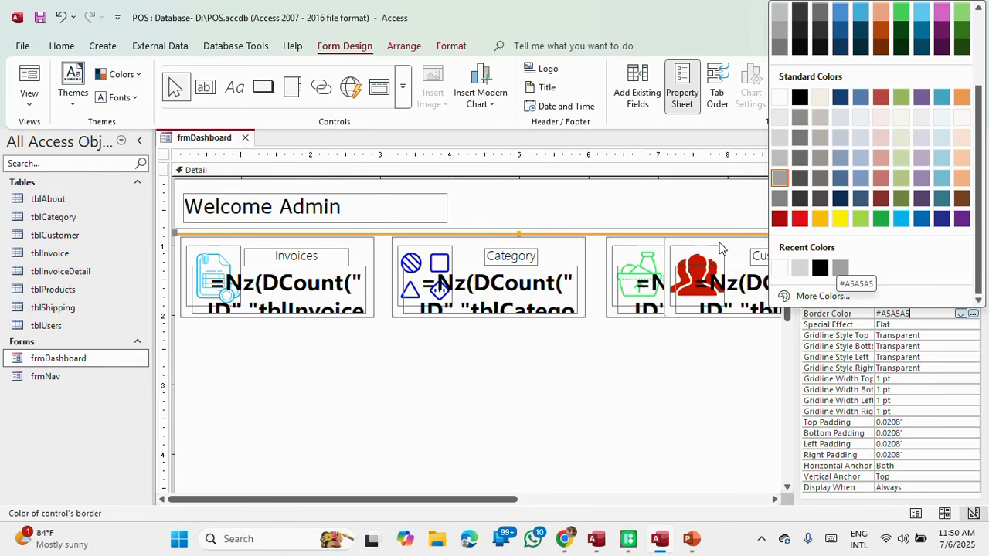
Step: Save frmDashboard and close it
{"action": "right_click", "coordinate": [207, 140]}
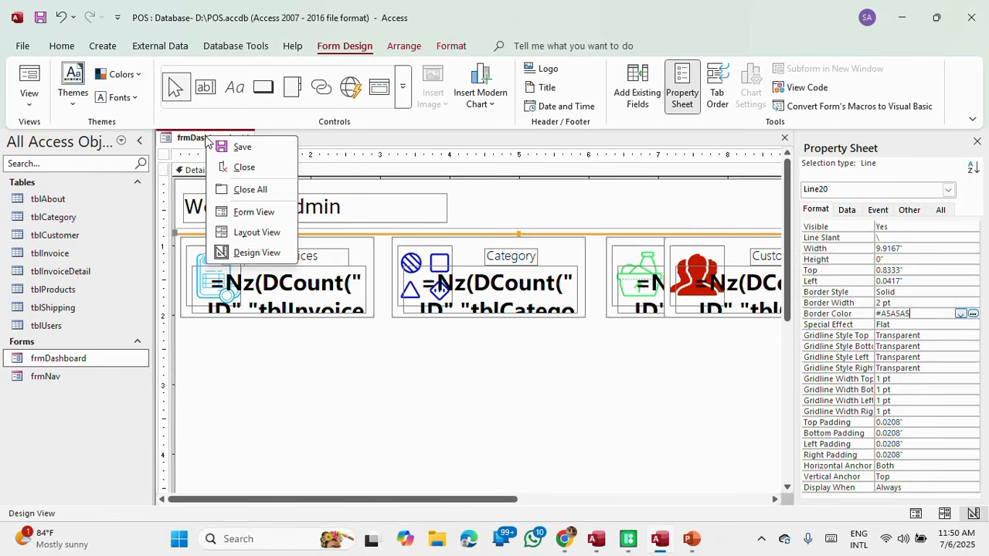
{"action": "left_click", "coordinate": [229, 147]}
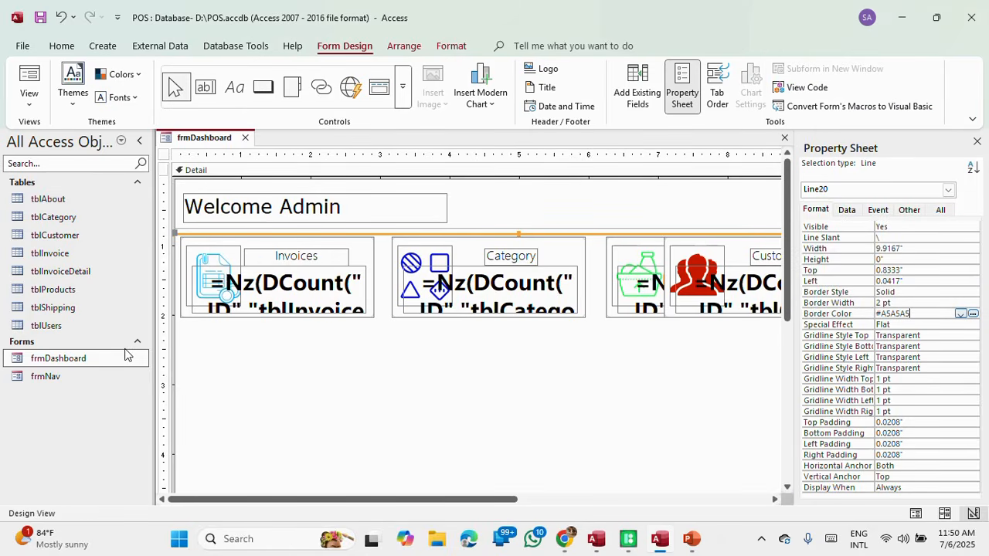
{"action": "left_click", "coordinate": [245, 138]}
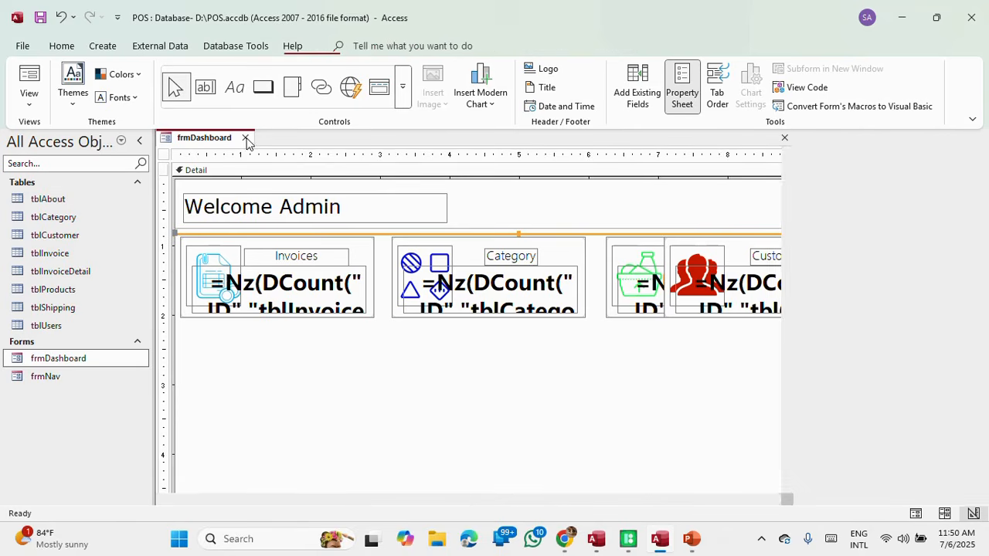
Step: Open frmNav in Design View and copy the Invoice System label's back color value, #FF0066
{"action": "left_click", "coordinate": [54, 377]}
{"action": "right_click", "coordinate": [56, 377]}
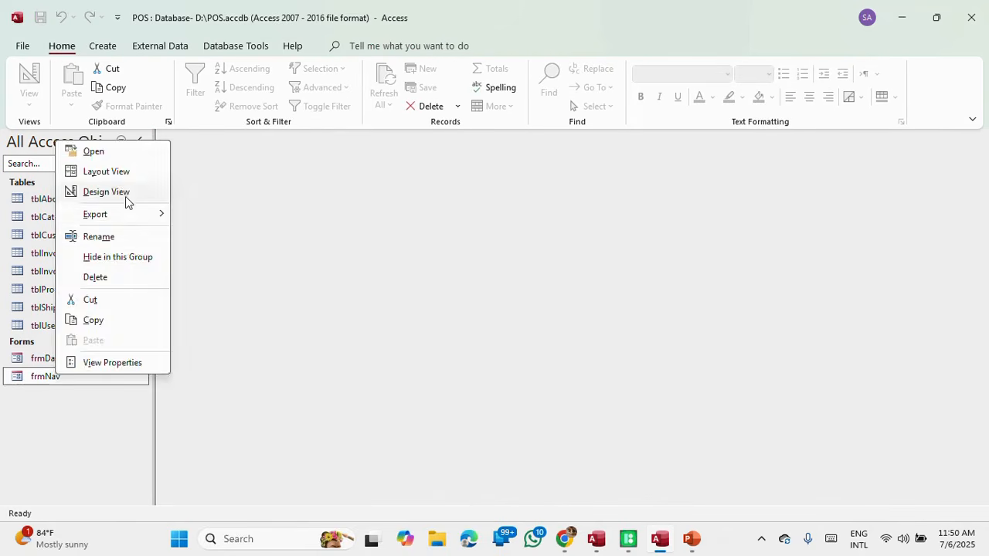
{"action": "left_click", "coordinate": [125, 196]}
{"action": "left_click", "coordinate": [285, 195]}
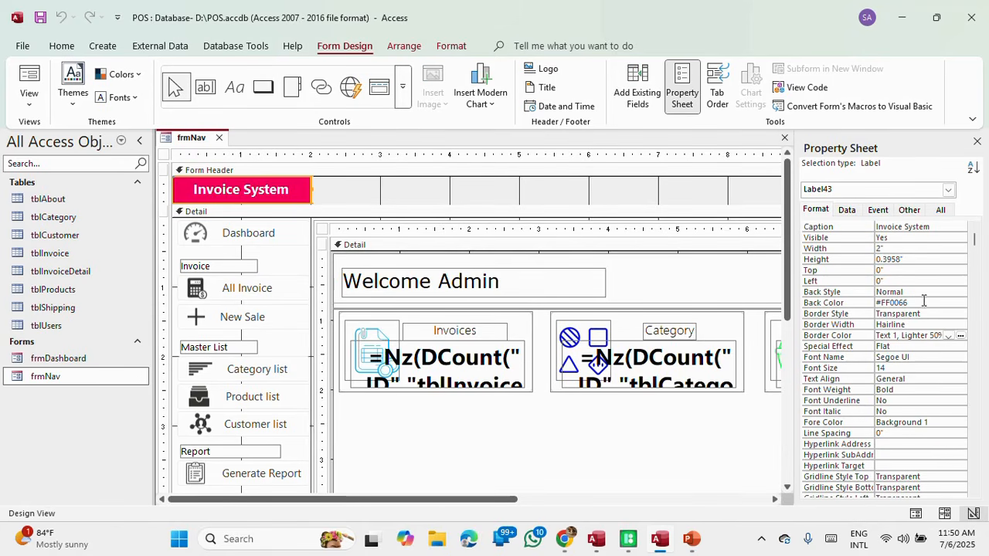
{"action": "left_click", "coordinate": [859, 304]}
{"action": "key", "text": "ctrl+c"}
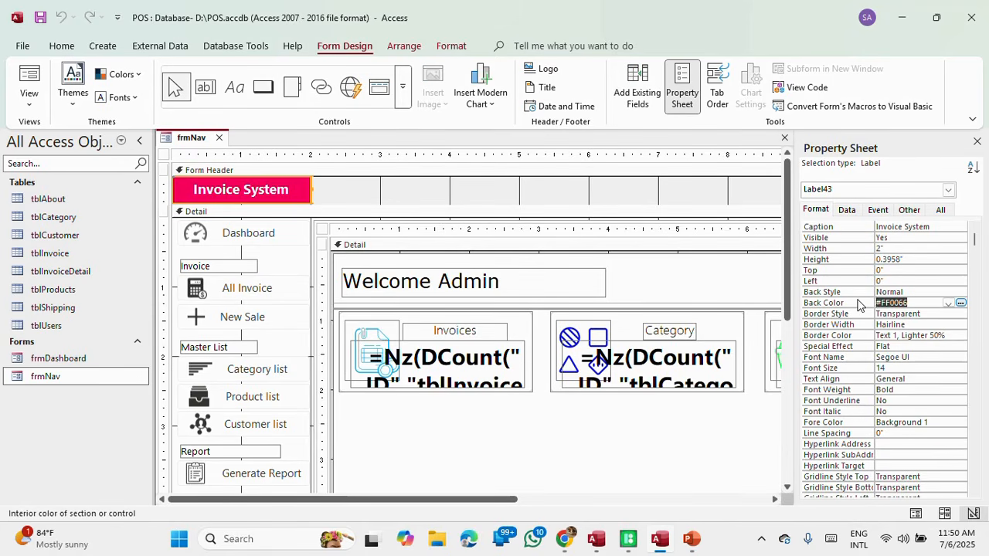
Step: Close frmNav, reopen frmDashboard in Design View and set the 2 pt line's border color to #FF0066
{"action": "left_click", "coordinate": [219, 139]}
{"action": "right_click", "coordinate": [72, 360]}
{"action": "left_click", "coordinate": [124, 176]}
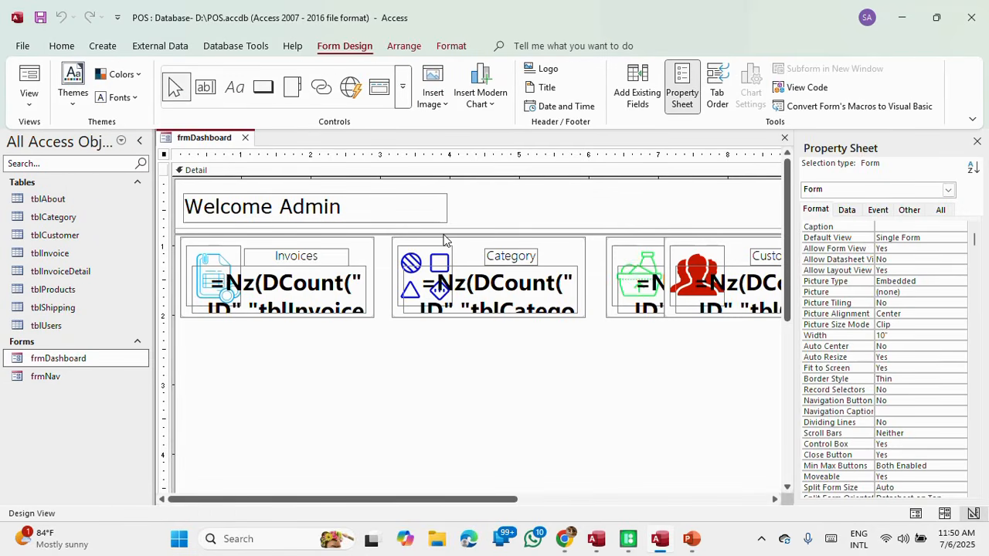
{"action": "left_click", "coordinate": [444, 235]}
{"action": "left_click", "coordinate": [842, 315]}
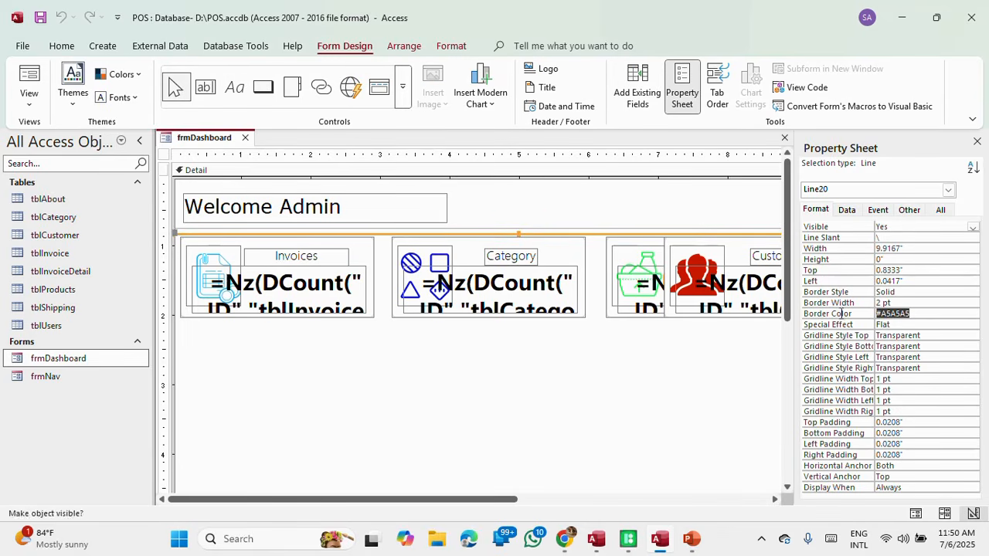
{"action": "key", "text": "ctrl+v"}
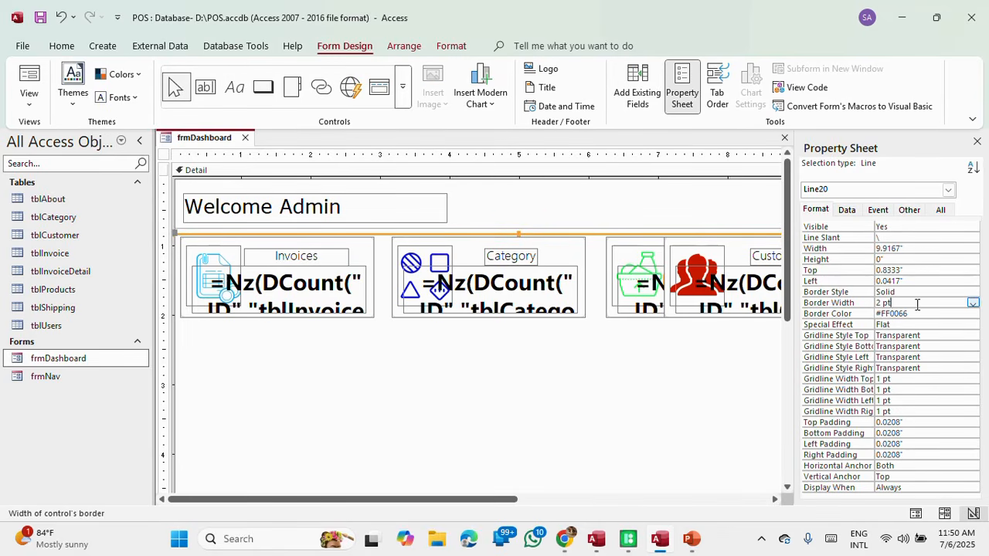
{"action": "left_click", "coordinate": [586, 242]}
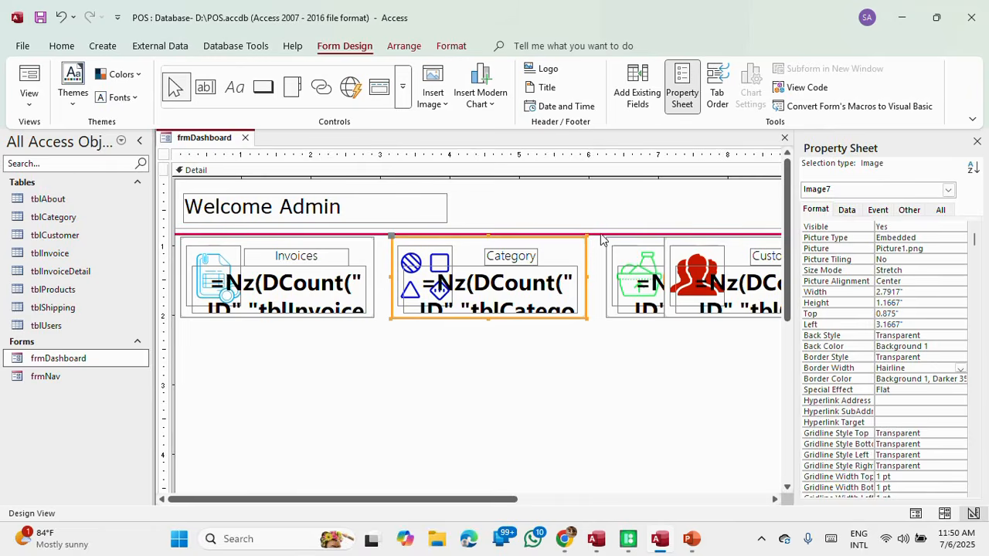
Step: Align the #FF0066 line with the top edge of the white background rectangle
{"action": "left_click", "coordinate": [599, 234]}
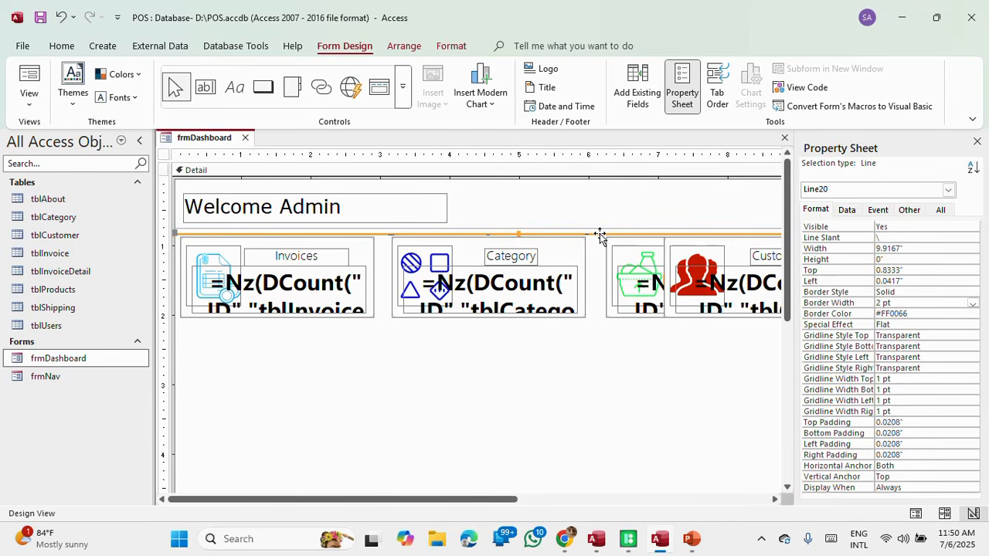
{"action": "left_click", "coordinate": [599, 180], "text": "shift"}
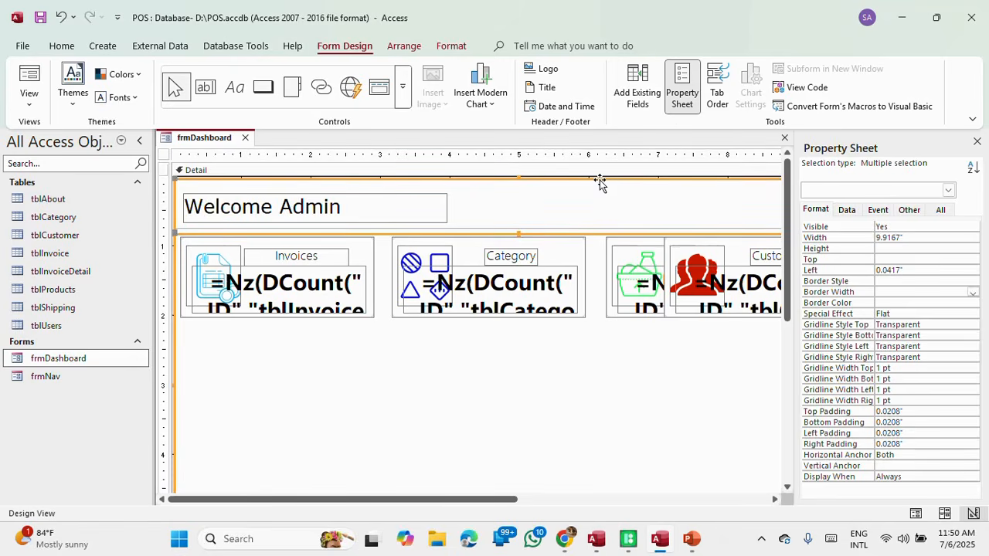
{"action": "right_click", "coordinate": [600, 180]}
{"action": "mouse_move", "coordinate": [668, 308]}
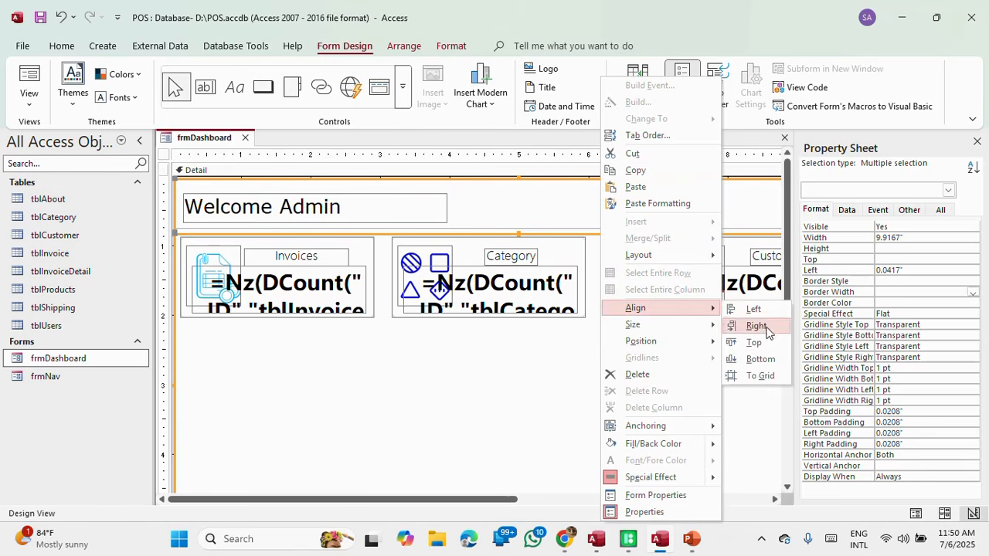
{"action": "left_click", "coordinate": [757, 343]}
{"action": "left_click", "coordinate": [404, 45]}
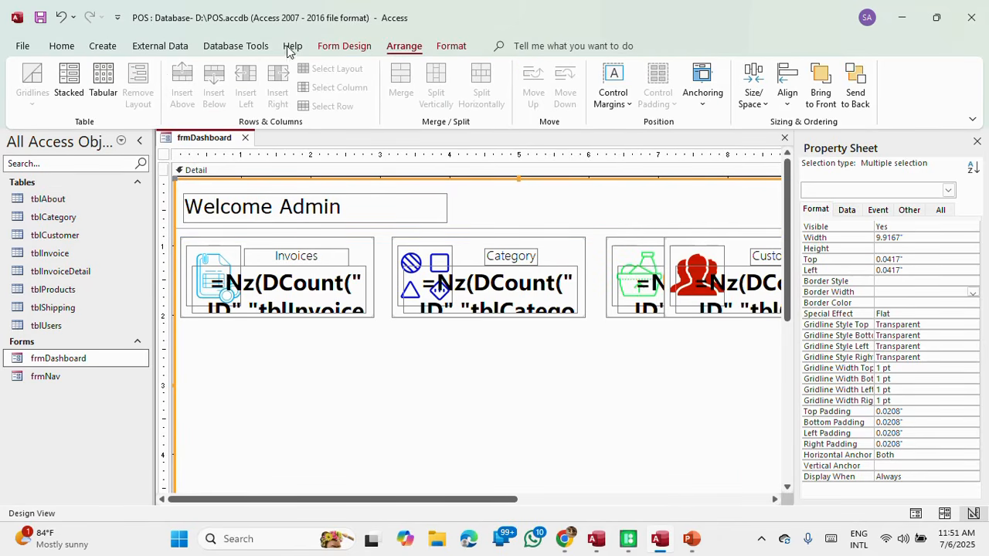
Step: Check frmDashboard in Form View and as it loads inside frmNav, closing each form after viewing
{"action": "scroll", "coordinate": [287, 45], "scroll_direction": "up", "scroll_amount": 1}
{"action": "left_click", "coordinate": [29, 77]}
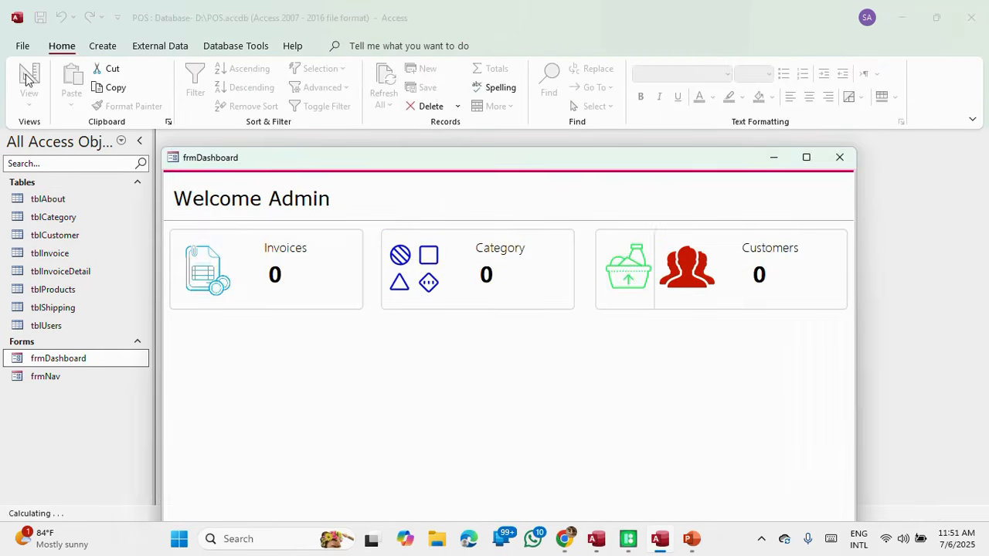
{"action": "left_click", "coordinate": [840, 159]}
{"action": "left_click", "coordinate": [478, 298]}
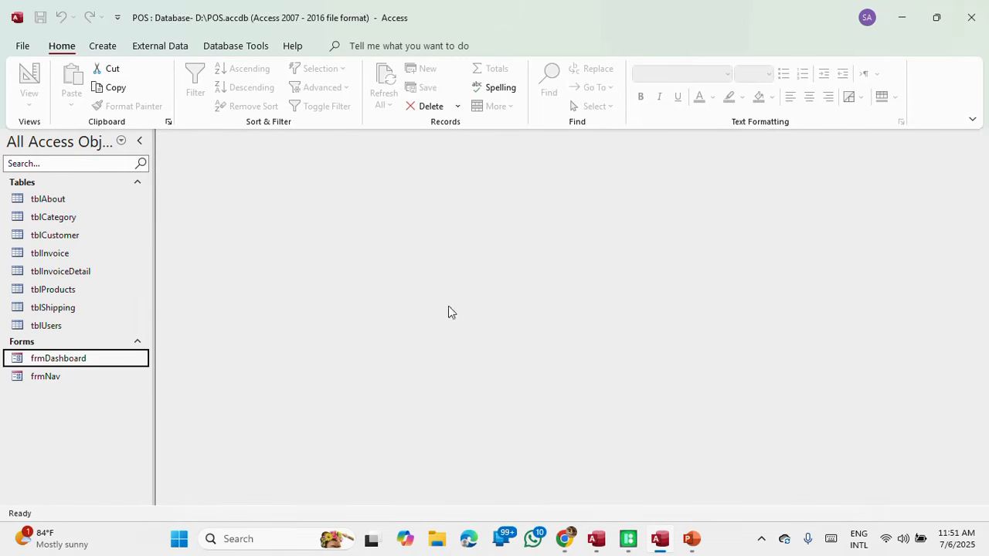
{"action": "double_click", "coordinate": [47, 378]}
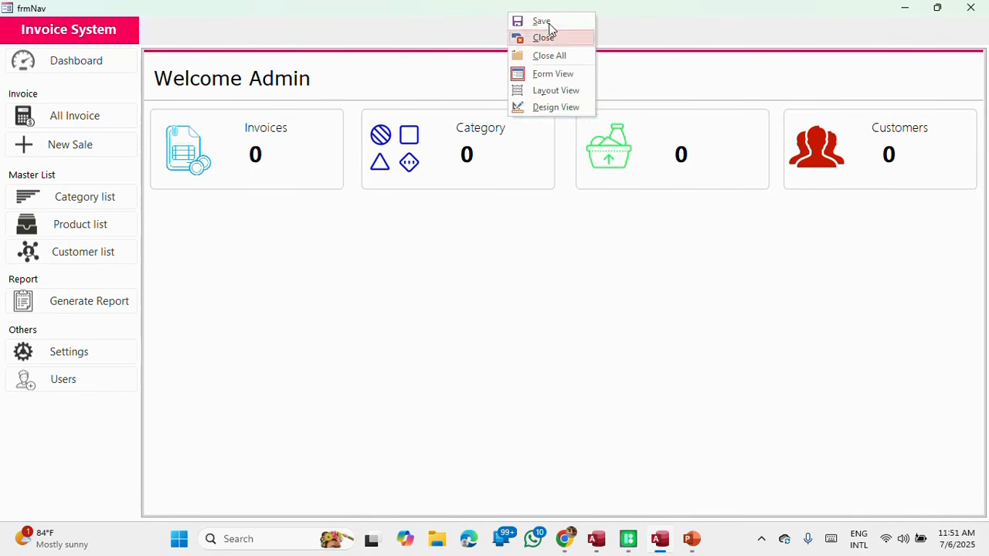
{"action": "left_click", "coordinate": [555, 57]}
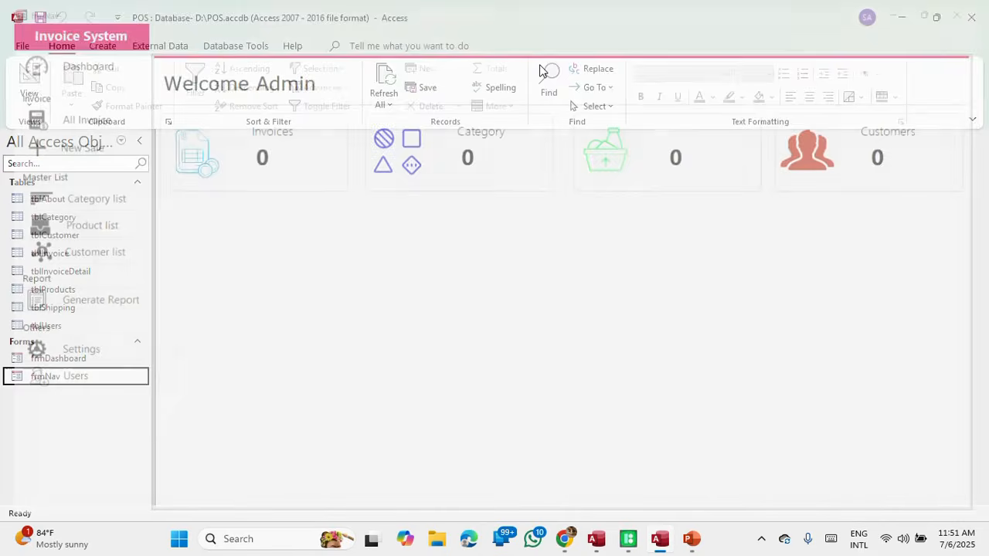
Step: Open frmDashboard in Design View, change the heading label's caption to "Welcome Admin!" and save the form
{"action": "right_click", "coordinate": [62, 359]}
{"action": "left_click", "coordinate": [110, 177]}
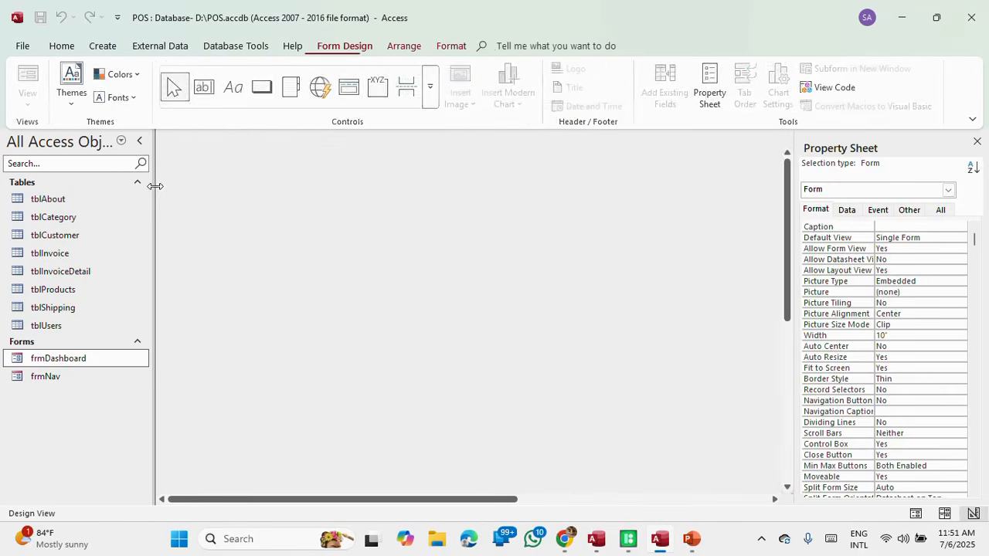
{"action": "left_click", "coordinate": [392, 197]}
{"action": "left_click", "coordinate": [392, 196]}
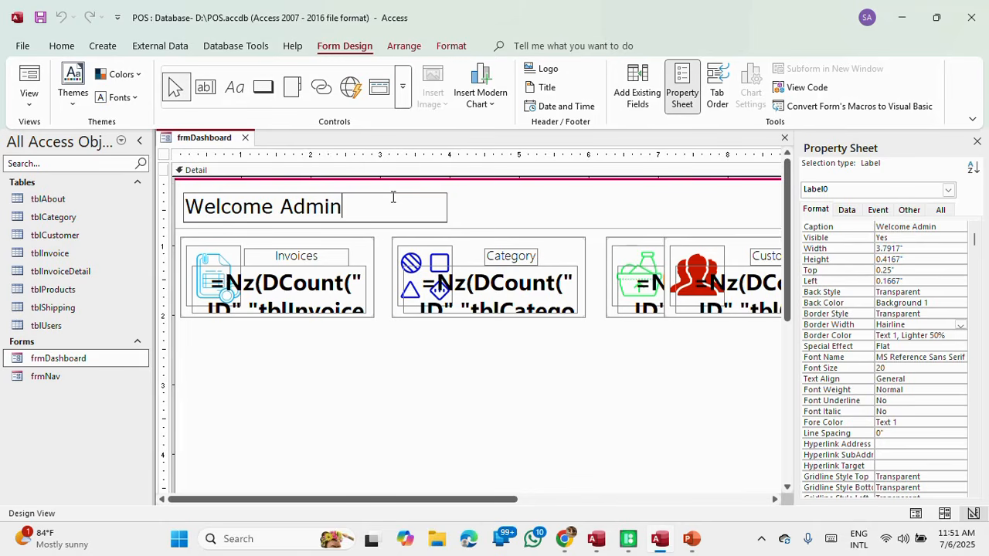
{"action": "type", "text": "!"}
{"action": "key", "text": "BackSpace"}
{"action": "right_click", "coordinate": [203, 143]}
{"action": "left_click", "coordinate": [222, 148]}
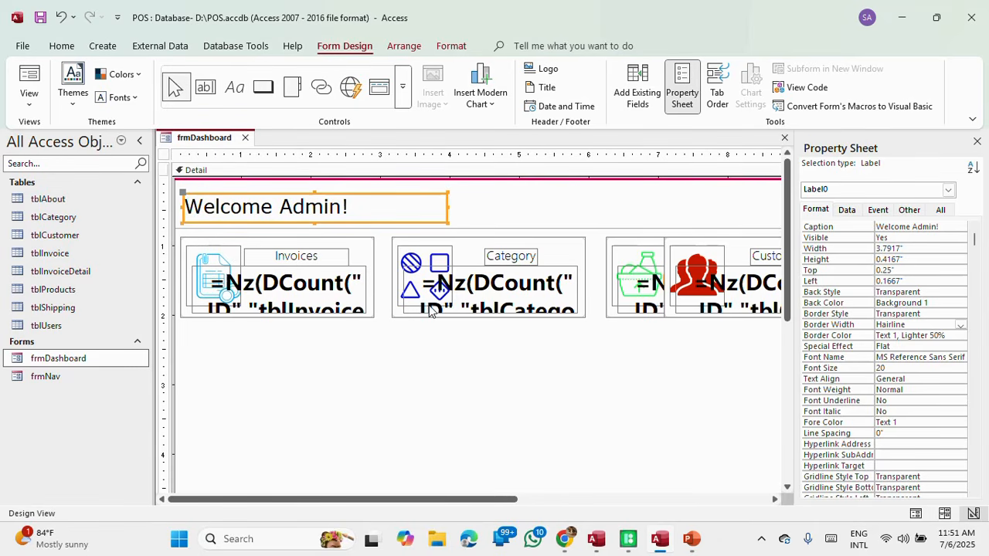
Step: View the maximized frmDashboard and the dashboard inside frmNav to check the new heading, closing both forms
{"action": "left_click", "coordinate": [29, 85]}
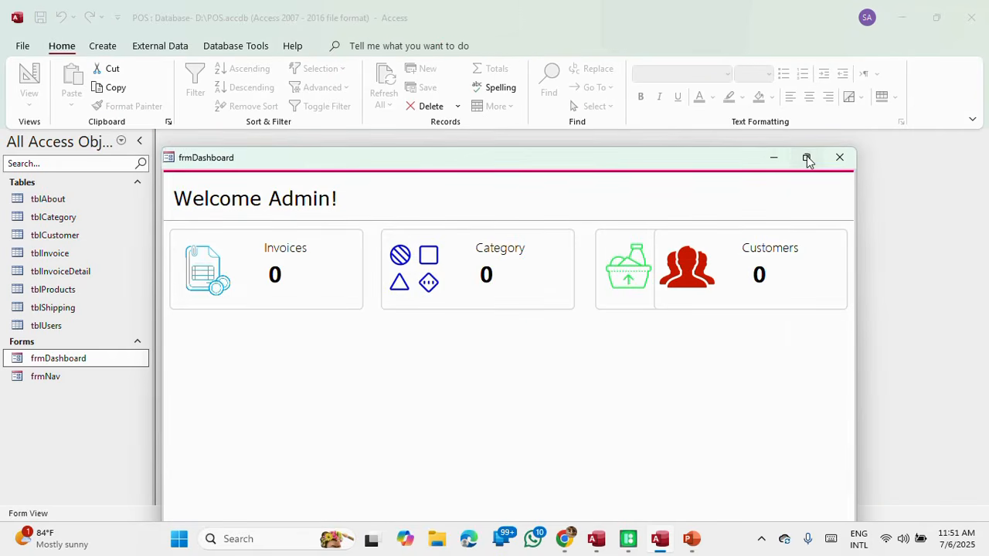
{"action": "left_click", "coordinate": [807, 159]}
{"action": "left_click", "coordinate": [971, 7]}
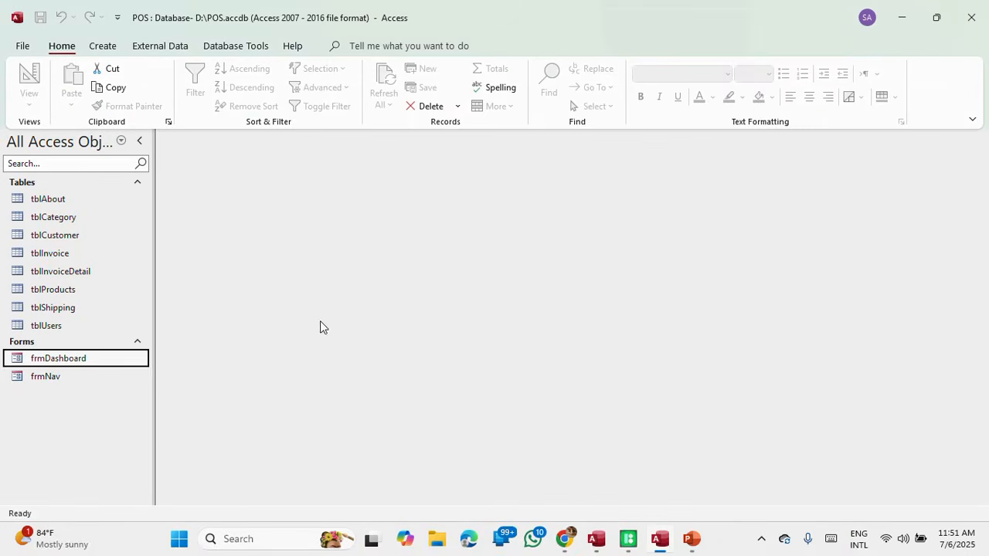
{"action": "double_click", "coordinate": [83, 382]}
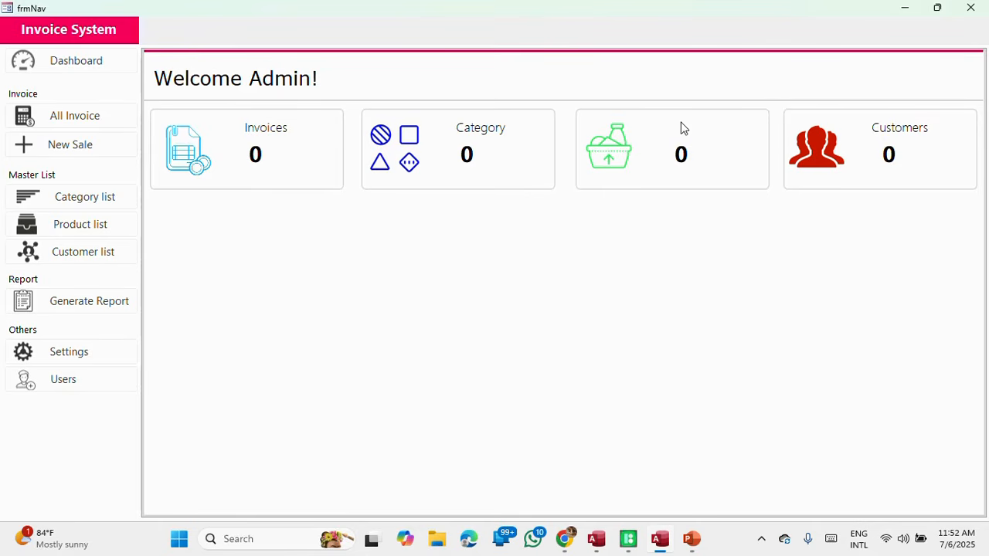
{"action": "right_click", "coordinate": [467, 6]}
{"action": "left_click", "coordinate": [502, 26]}
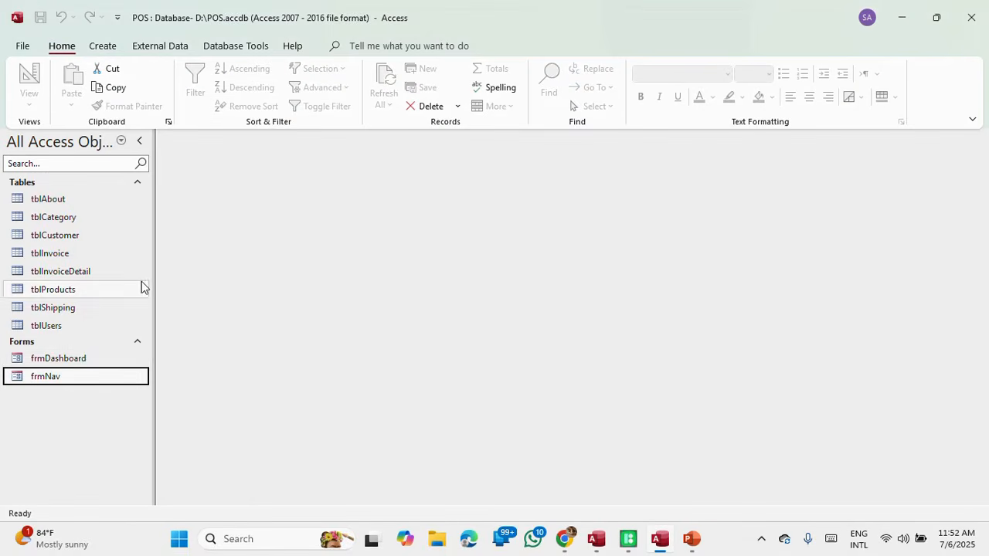
Step: Reopen frmDashboard in Design View and examine the Products card in a maximized Form View
{"action": "left_click", "coordinate": [85, 358]}
{"action": "right_click", "coordinate": [82, 360]}
{"action": "left_click", "coordinate": [133, 172]}
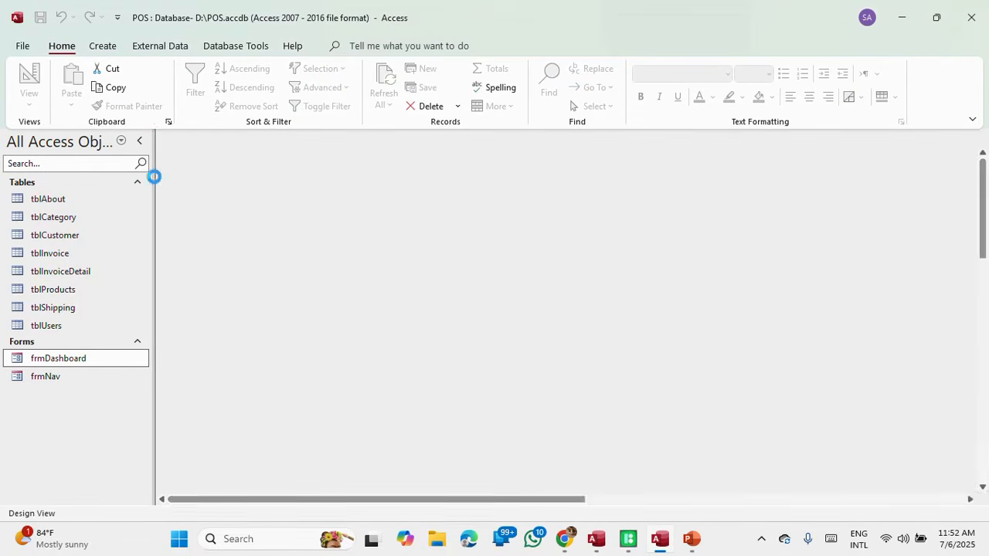
{"action": "left_click_drag", "start_coordinate": [496, 501], "coordinate": [640, 473]}
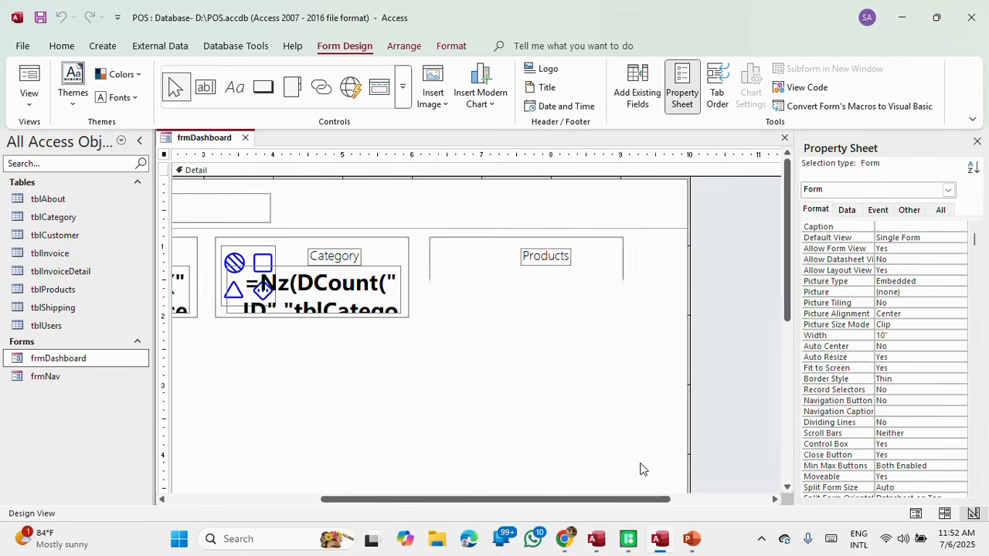
{"action": "left_click", "coordinate": [640, 463]}
{"action": "left_click", "coordinate": [28, 85]}
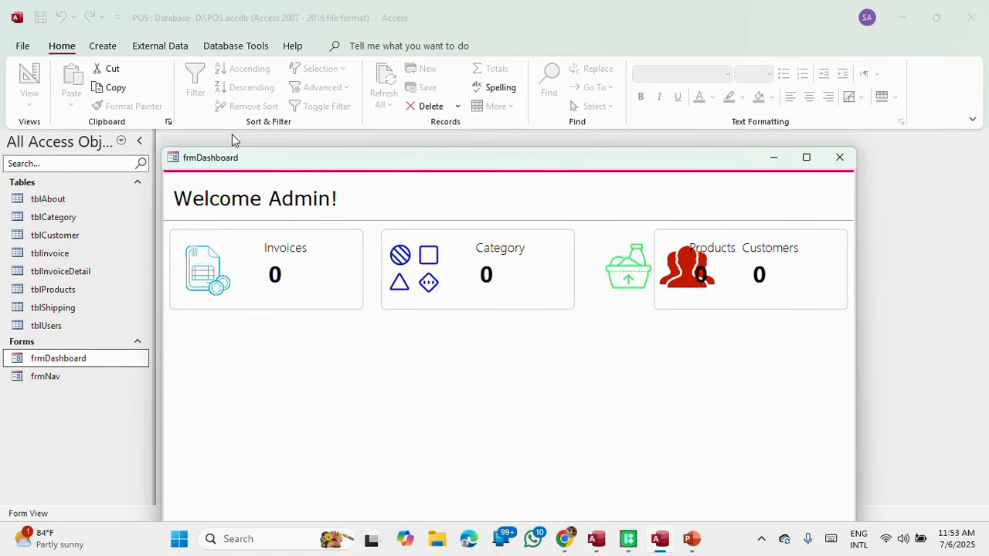
{"action": "left_click", "coordinate": [805, 157]}
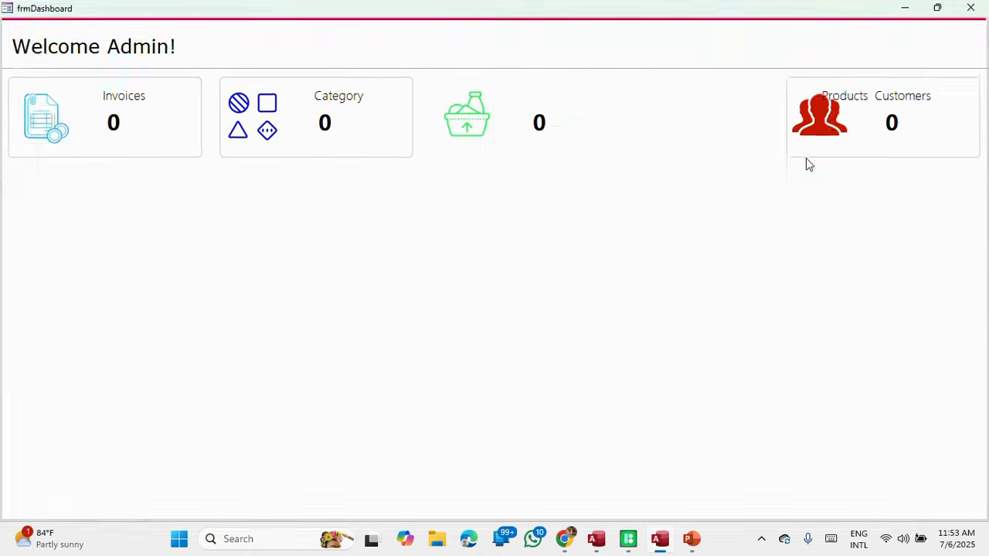
Step: Return to Design View, send the white background rectangle behind all other controls, and preview the maximized dashboard
{"action": "right_click", "coordinate": [665, 13]}
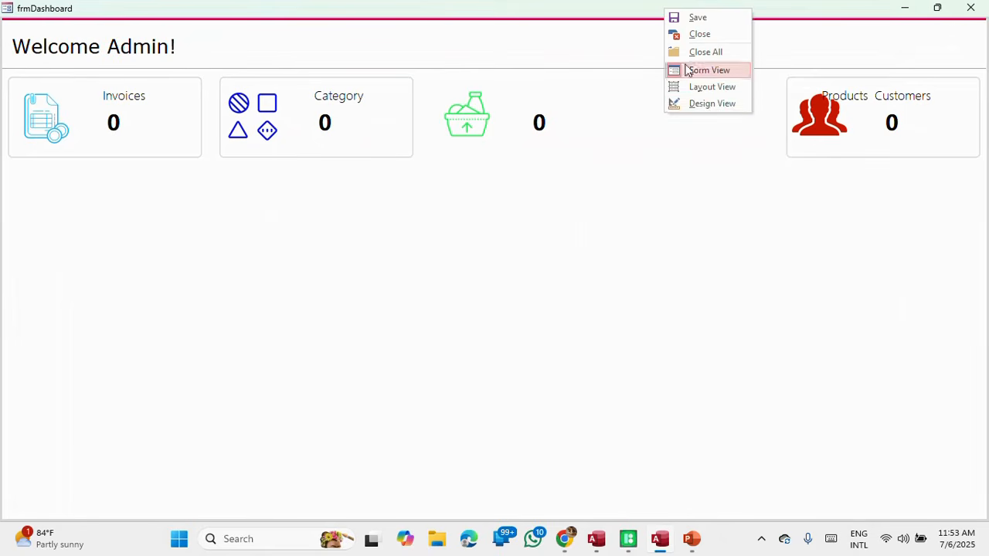
{"action": "left_click", "coordinate": [702, 104]}
{"action": "left_click", "coordinate": [498, 377]}
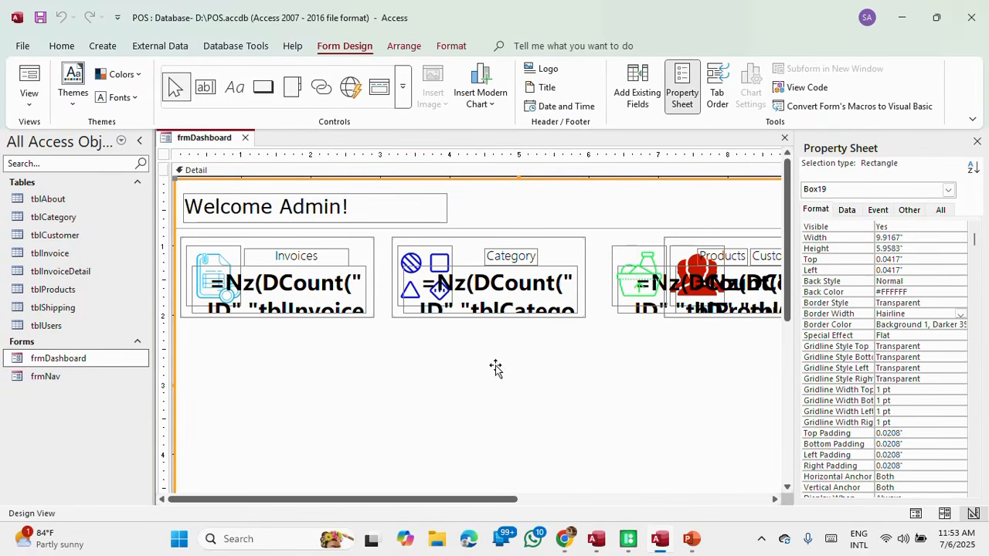
{"action": "left_click", "coordinate": [404, 46]}
{"action": "left_click", "coordinate": [856, 86]}
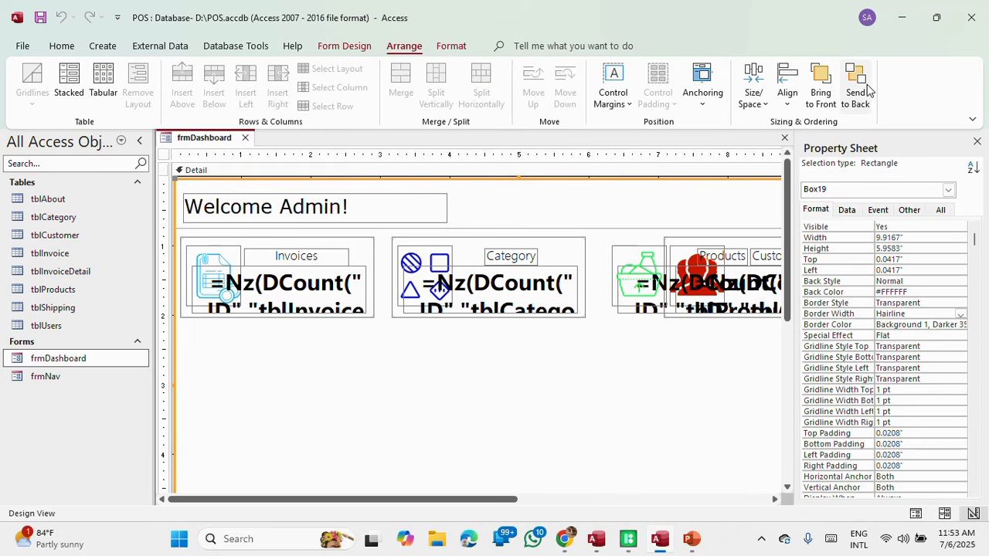
{"action": "left_click", "coordinate": [344, 45]}
{"action": "left_click", "coordinate": [28, 85]}
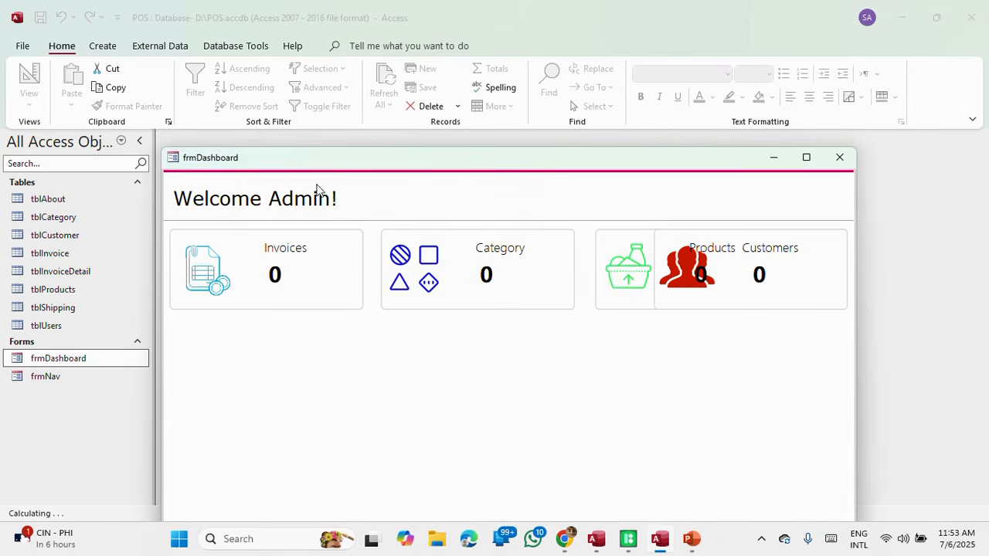
{"action": "left_click", "coordinate": [806, 158]}
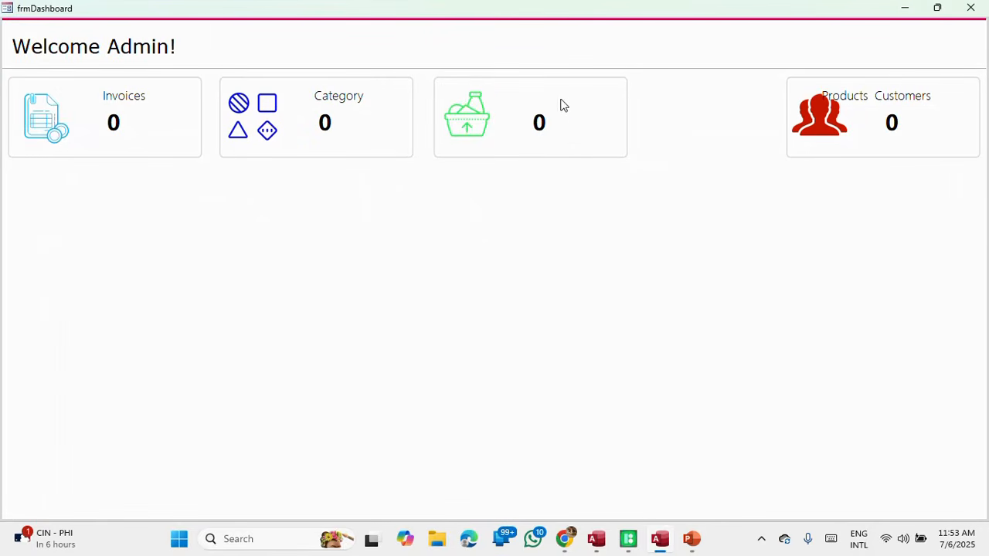
Step: Select the Products label in Design View and recheck its placement in a maximized Form View
{"action": "right_click", "coordinate": [589, 4]}
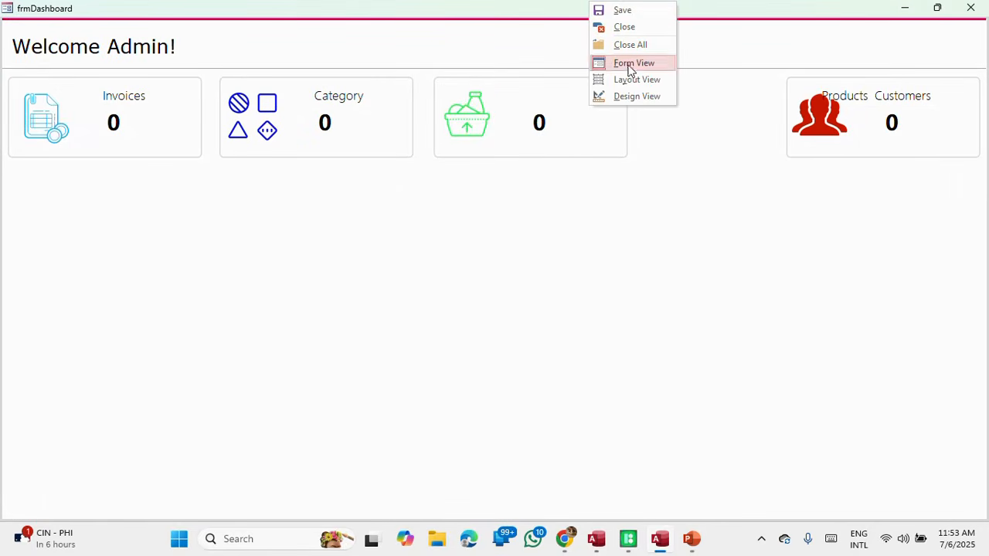
{"action": "left_click", "coordinate": [632, 98]}
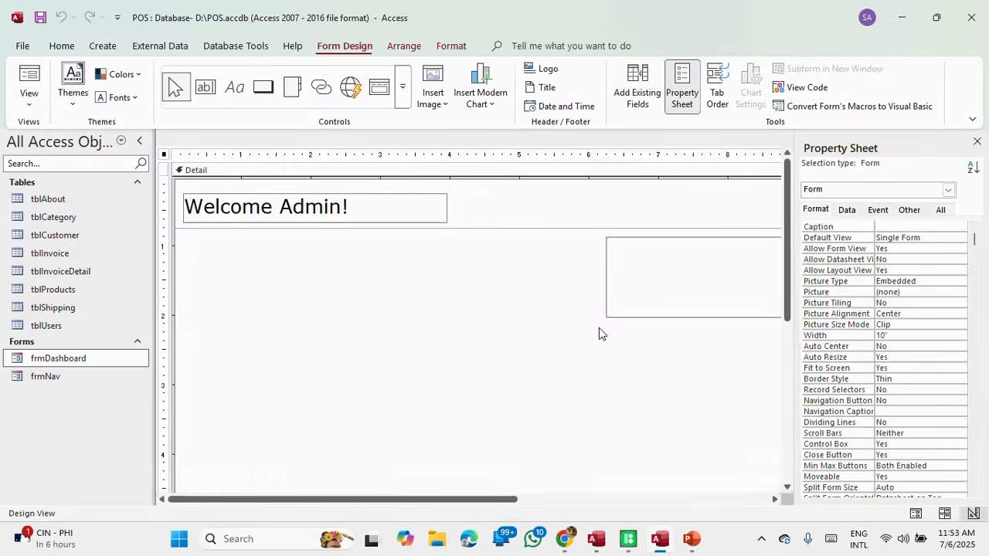
{"action": "left_click_drag", "start_coordinate": [487, 501], "coordinate": [723, 501]}
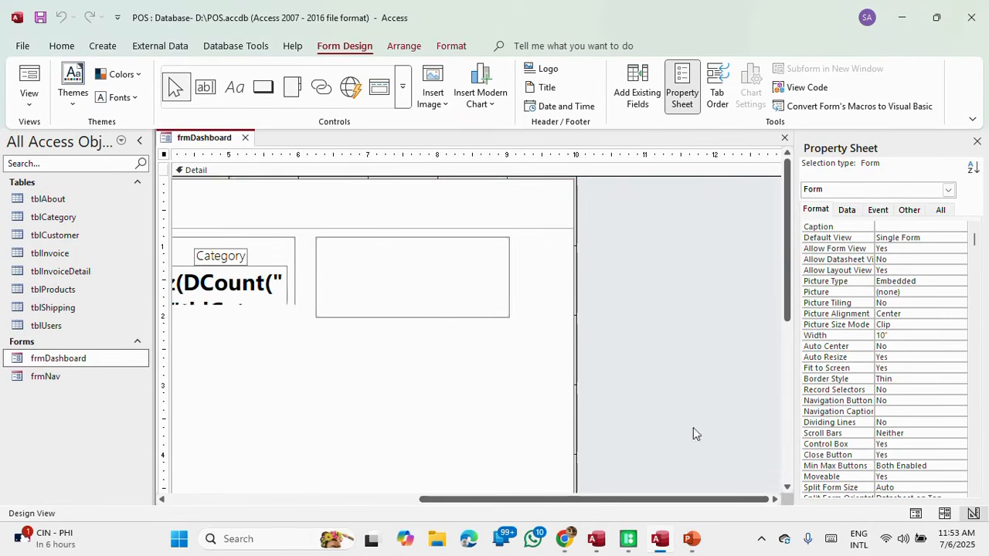
{"action": "left_click", "coordinate": [452, 258]}
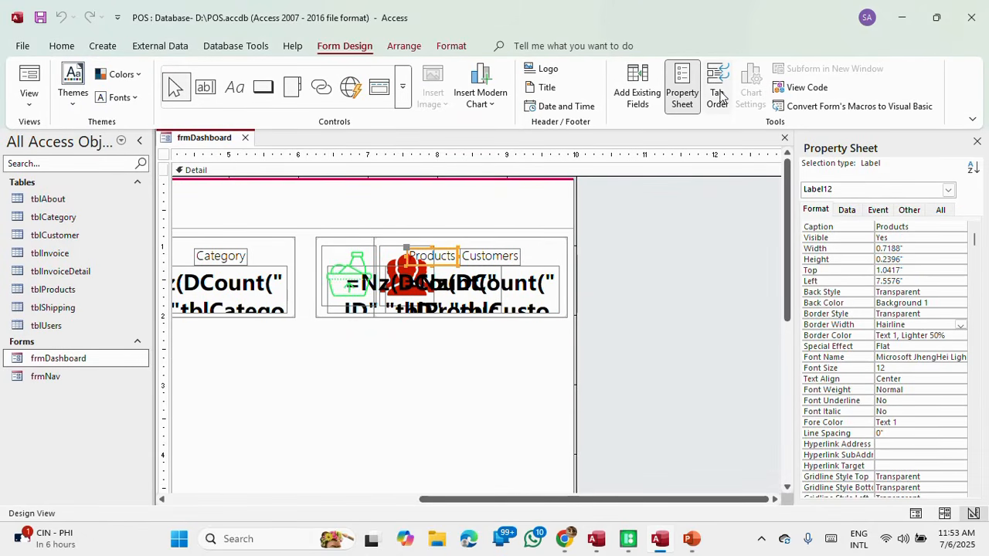
{"action": "left_click", "coordinate": [404, 45]}
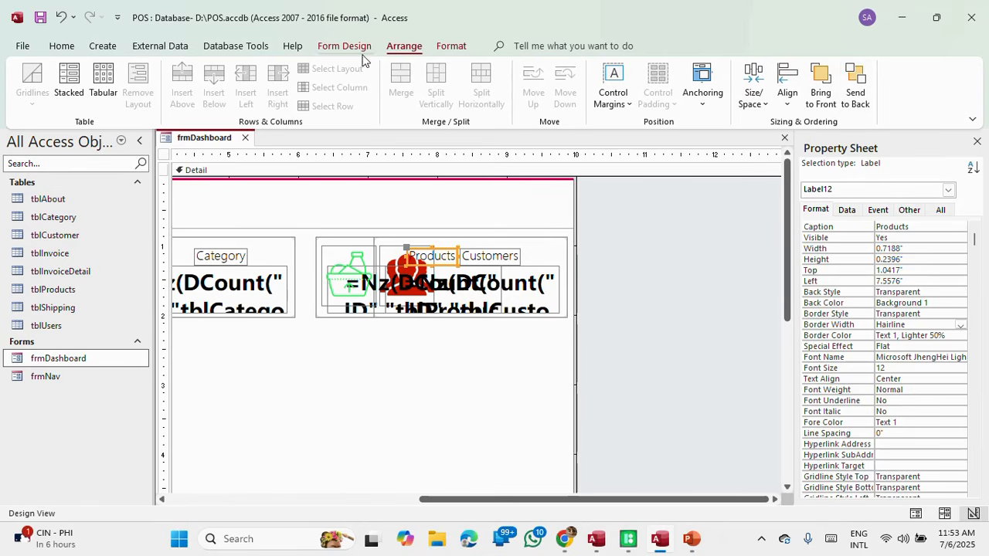
{"action": "left_click", "coordinate": [340, 47]}
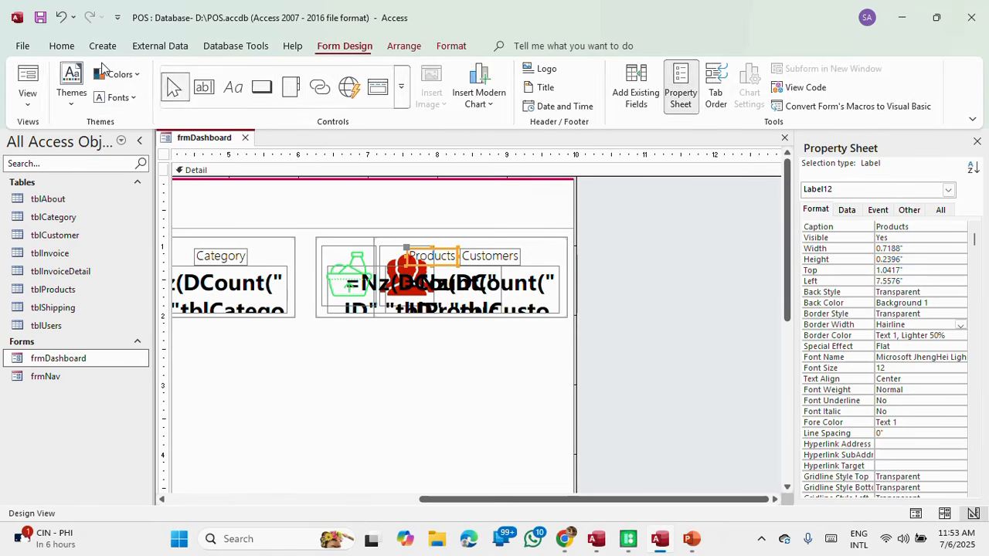
{"action": "left_click", "coordinate": [28, 81]}
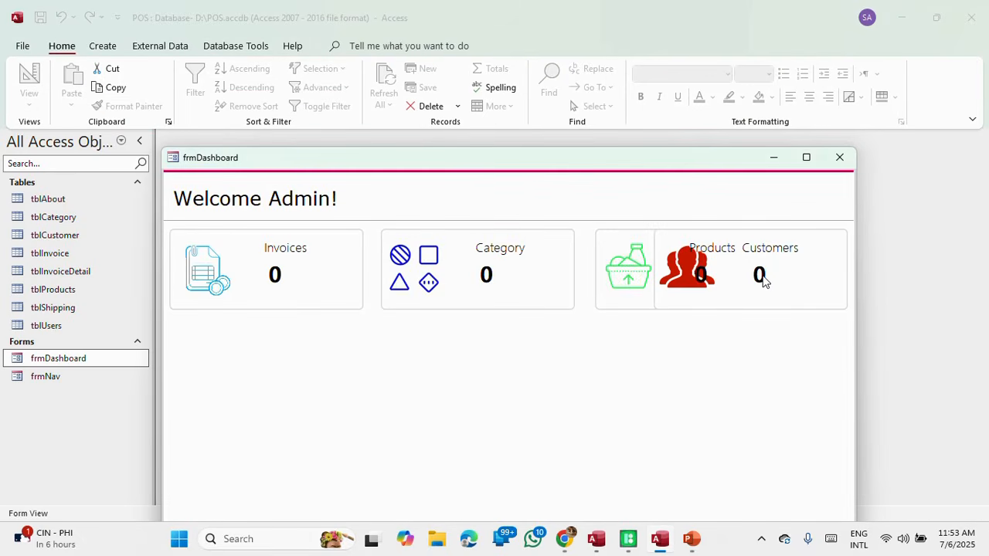
{"action": "left_click", "coordinate": [806, 158]}
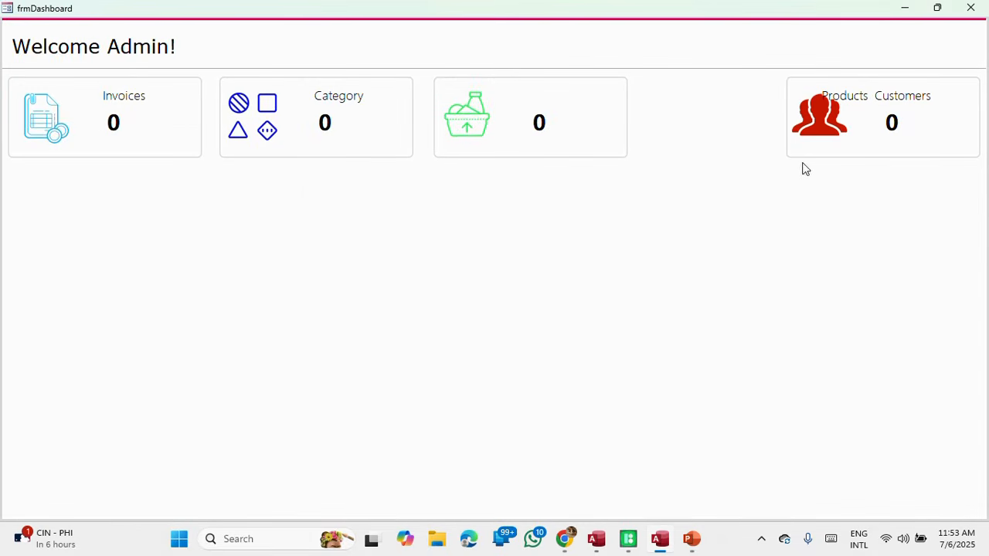
Step: Set the Products label's anchoring to Top Left in Design View and save frmDashboard
{"action": "right_click", "coordinate": [541, 9]}
{"action": "left_click", "coordinate": [577, 96]}
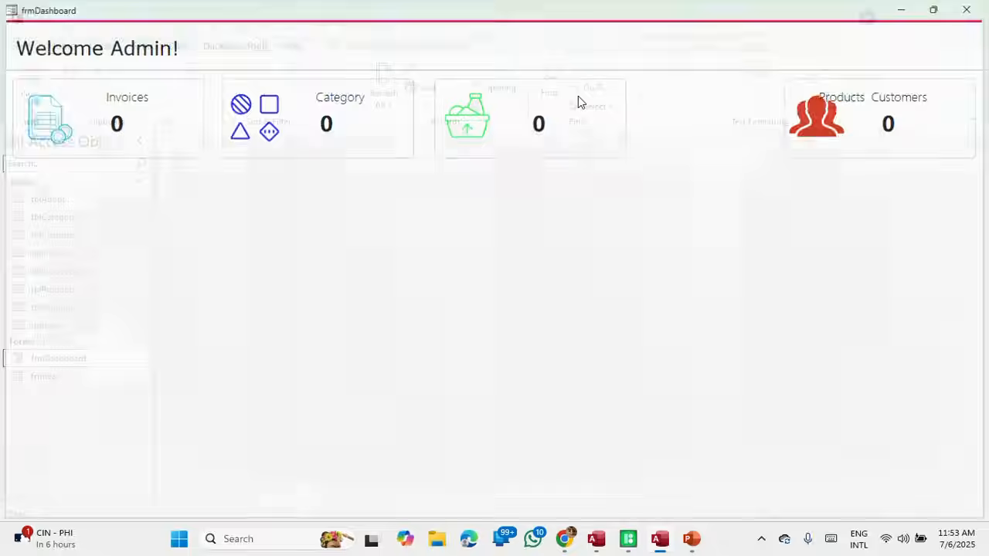
{"action": "left_click_drag", "start_coordinate": [451, 502], "coordinate": [694, 498]}
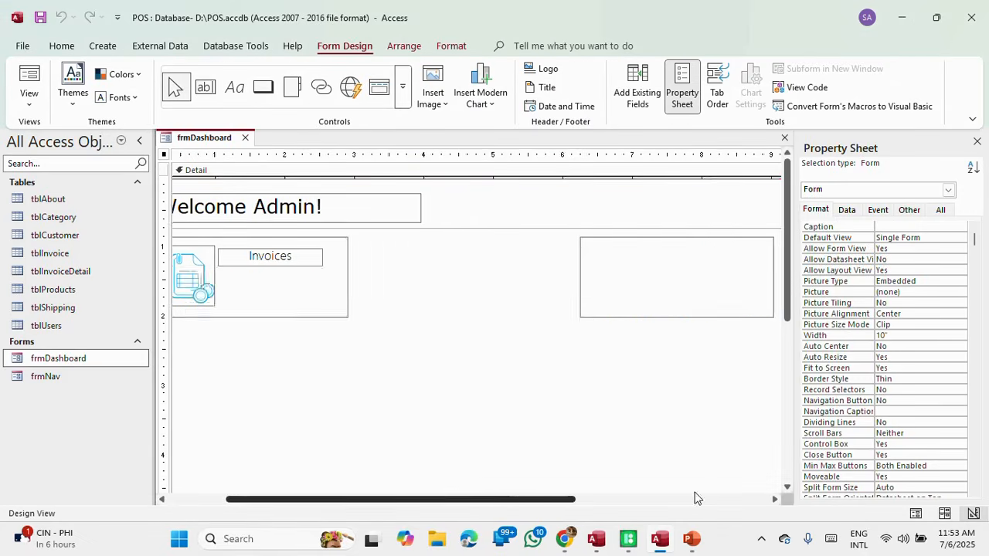
{"action": "left_click", "coordinate": [694, 498]}
{"action": "left_click", "coordinate": [464, 258]}
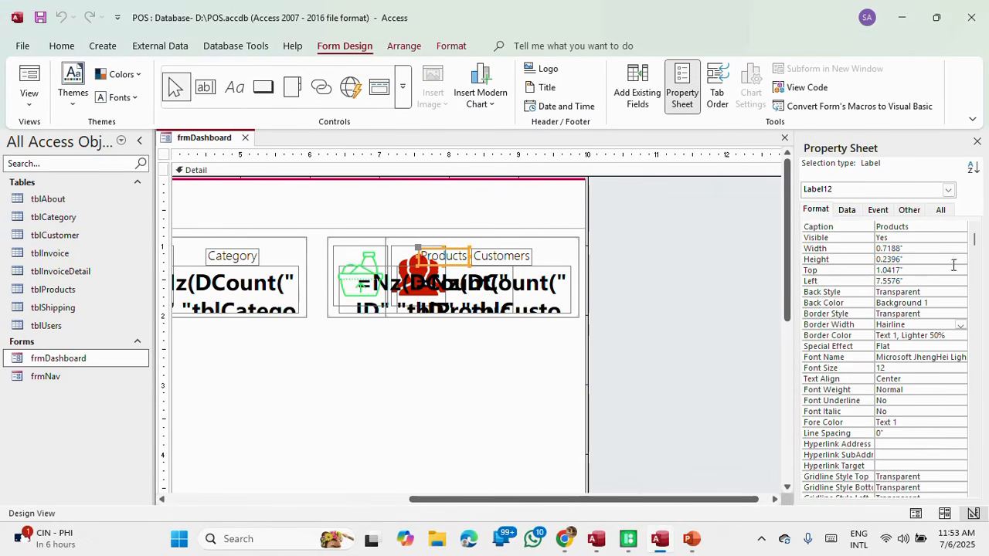
{"action": "left_click", "coordinate": [404, 46]}
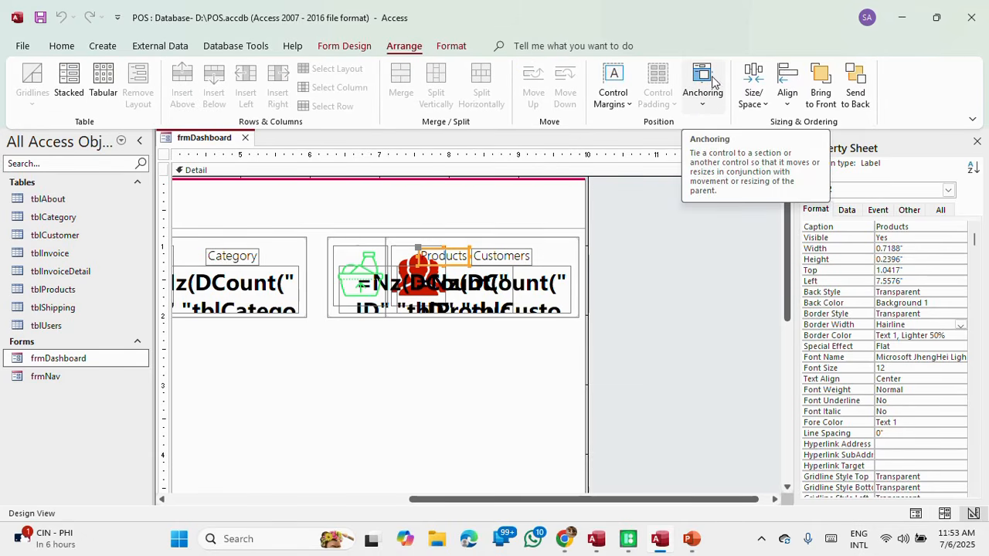
{"action": "left_click", "coordinate": [706, 108]}
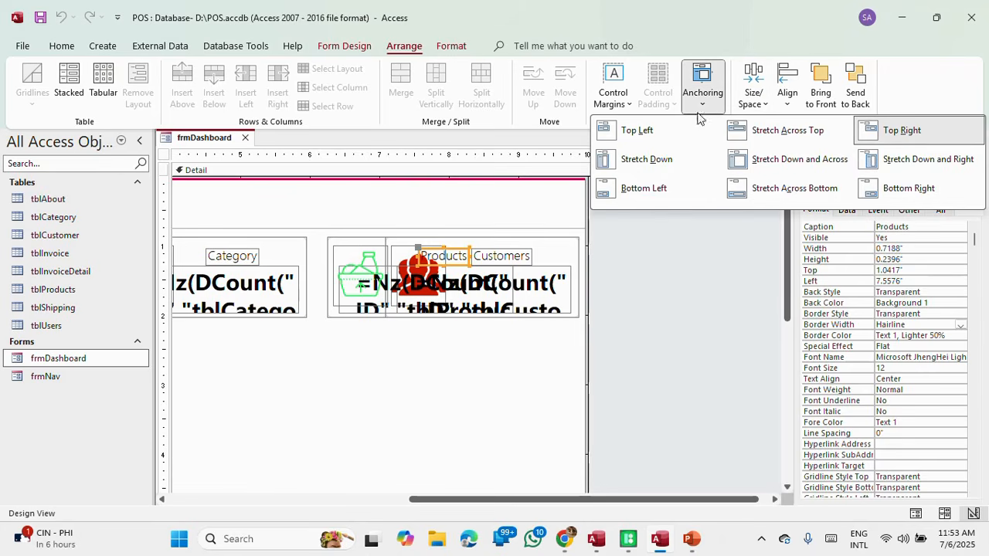
{"action": "left_click", "coordinate": [635, 132]}
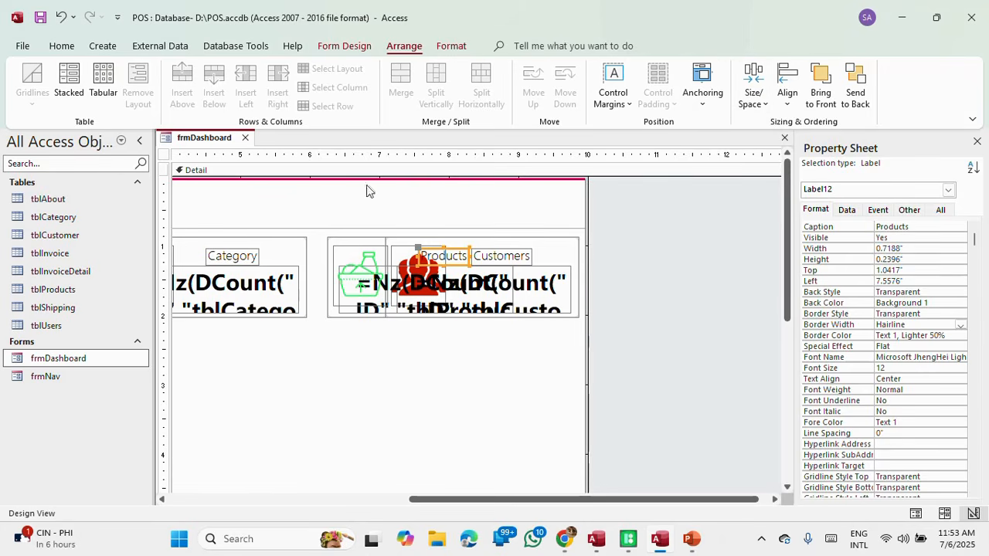
{"action": "right_click", "coordinate": [207, 146]}
{"action": "left_click", "coordinate": [224, 152]}
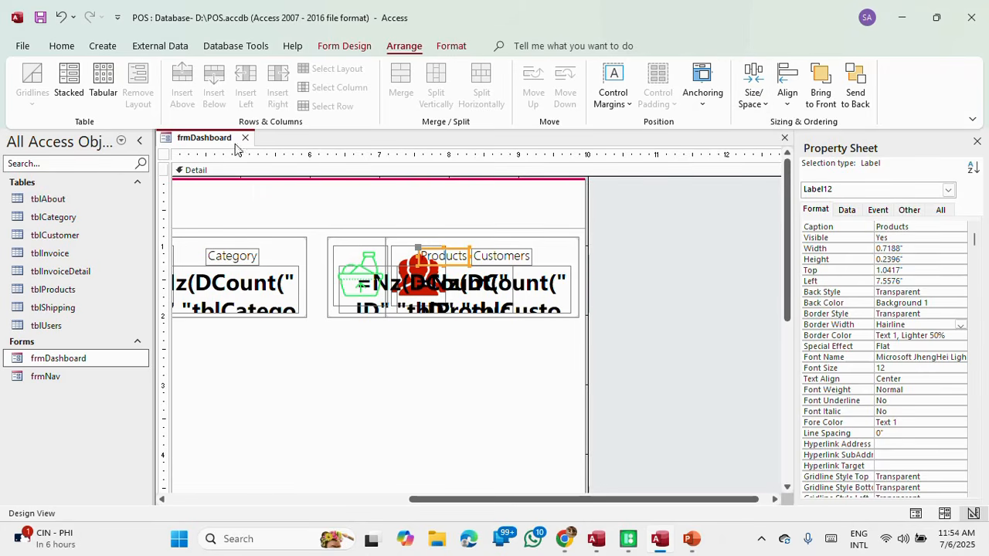
Step: Check the card layout of frmDashboard in a maximized Form View, close it, and open frmNav
{"action": "left_click", "coordinate": [344, 47]}
{"action": "left_click", "coordinate": [29, 81]}
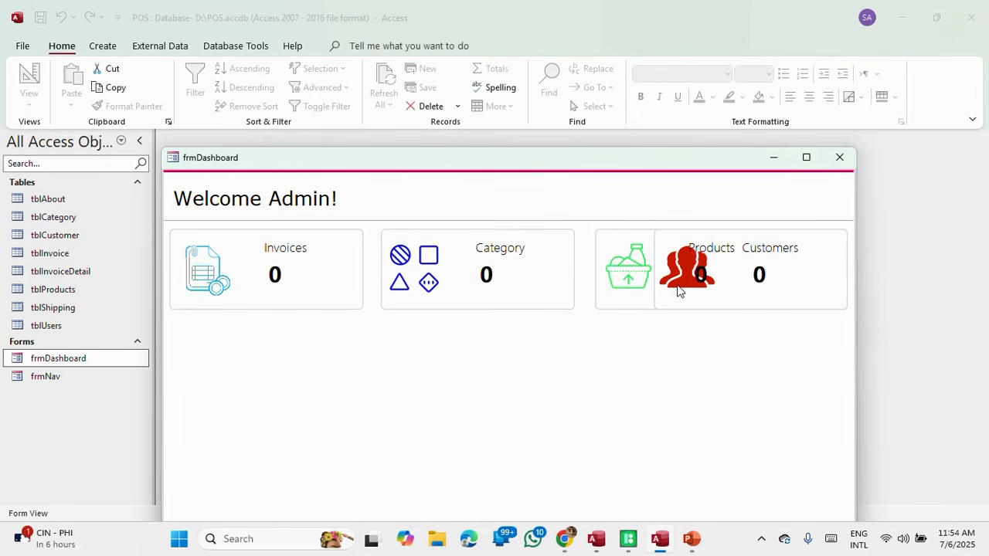
{"action": "left_click", "coordinate": [813, 162]}
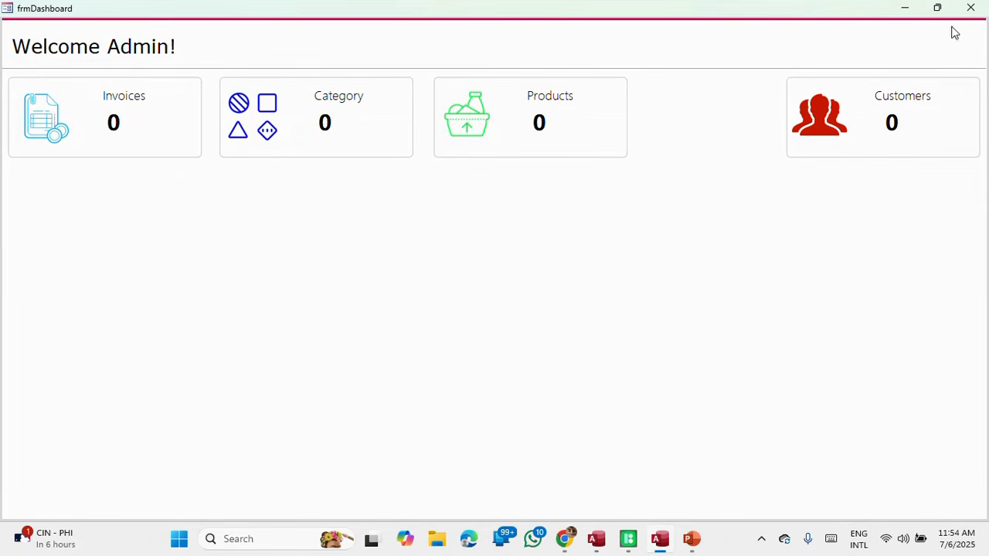
{"action": "left_click", "coordinate": [973, 11]}
{"action": "double_click", "coordinate": [44, 382]}
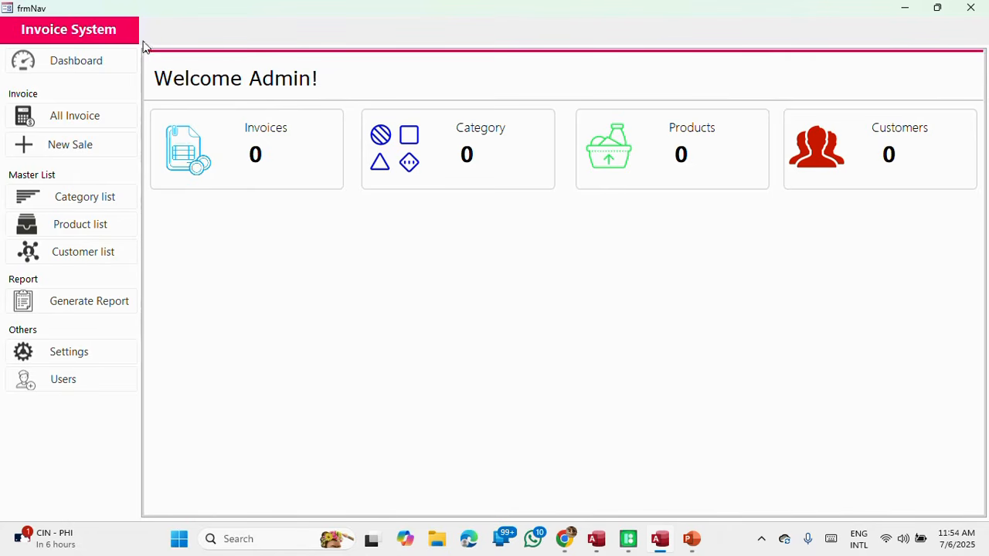
Step: Switch frmNav to Design View and set the navigation subform's border style to Transparent
{"action": "right_click", "coordinate": [552, 6]}
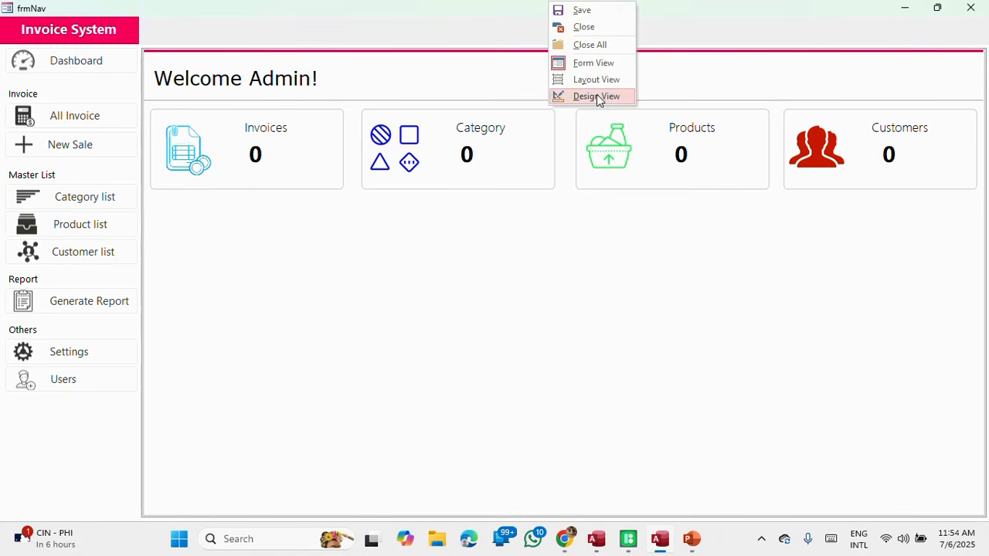
{"action": "left_click", "coordinate": [598, 95]}
{"action": "left_click", "coordinate": [344, 230]}
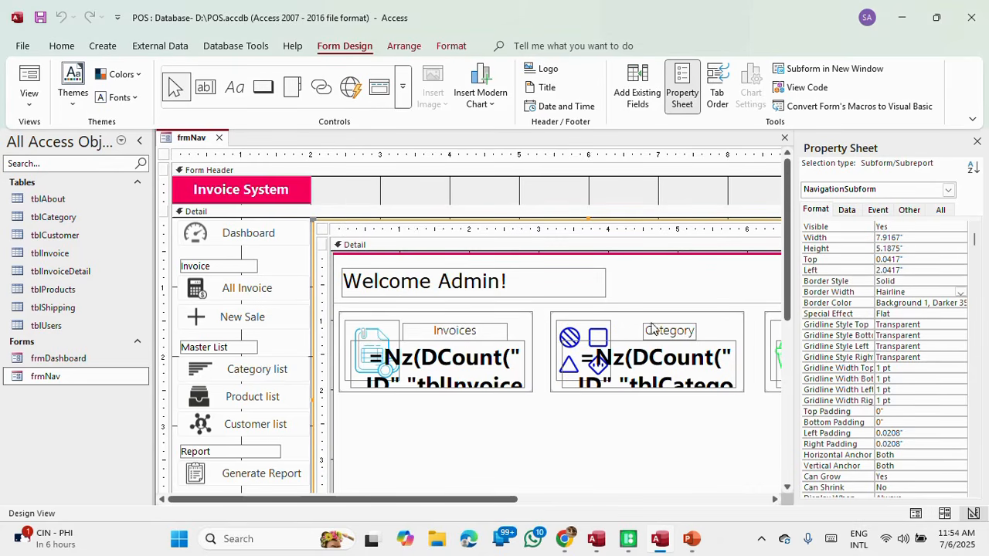
{"action": "left_click", "coordinate": [918, 281]}
{"action": "left_click", "coordinate": [960, 282]}
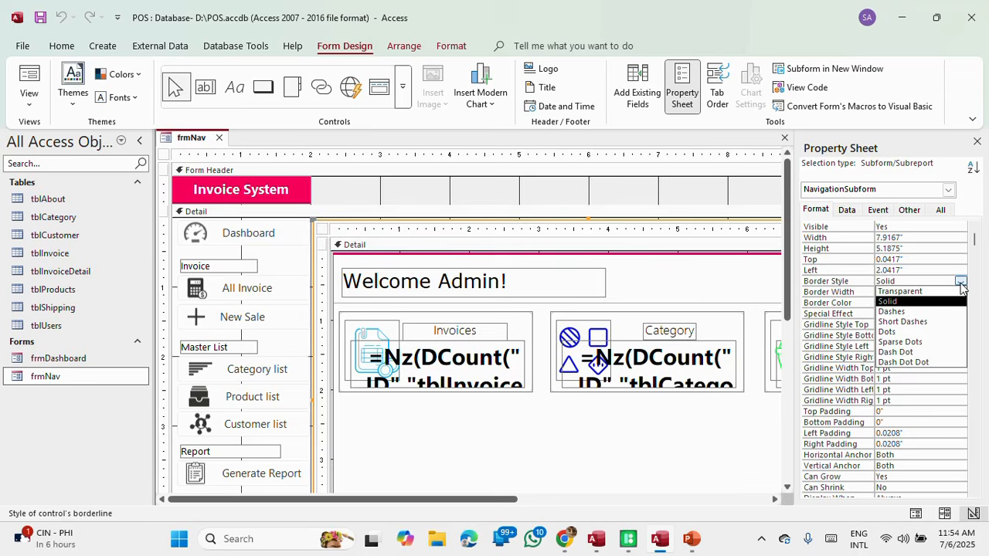
{"action": "left_click", "coordinate": [900, 291]}
{"action": "key", "text": "Up"}
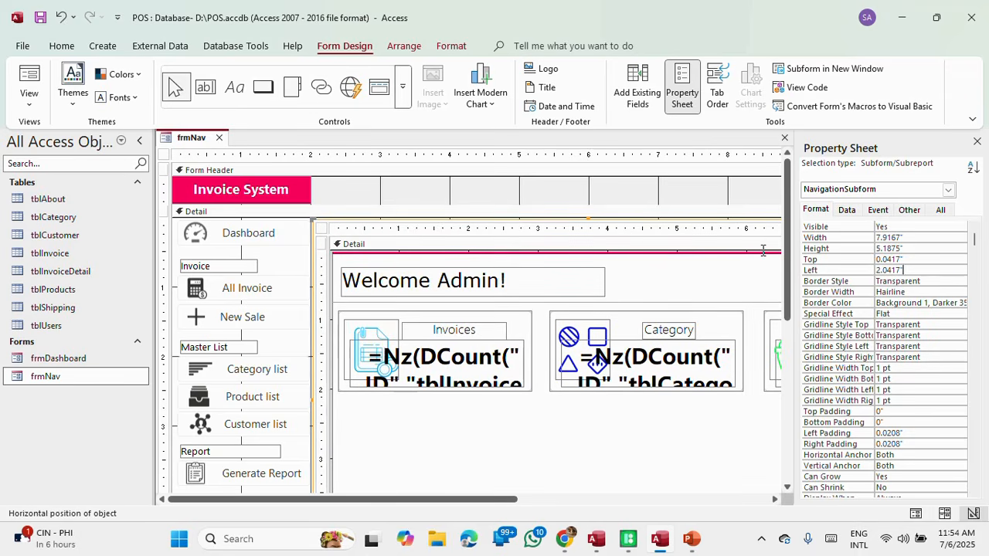
Step: Preview frmNav in Form View to check the dashboard subform's border
{"action": "left_click", "coordinate": [404, 46]}
{"action": "left_click", "coordinate": [451, 46]}
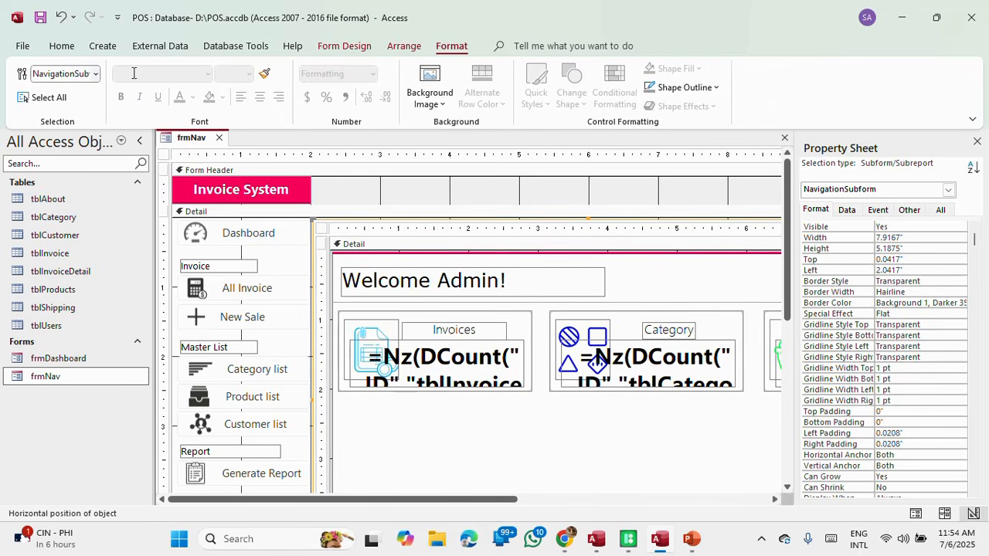
{"action": "left_click", "coordinate": [340, 46]}
{"action": "left_click", "coordinate": [683, 91]}
{"action": "left_click", "coordinate": [31, 81]}
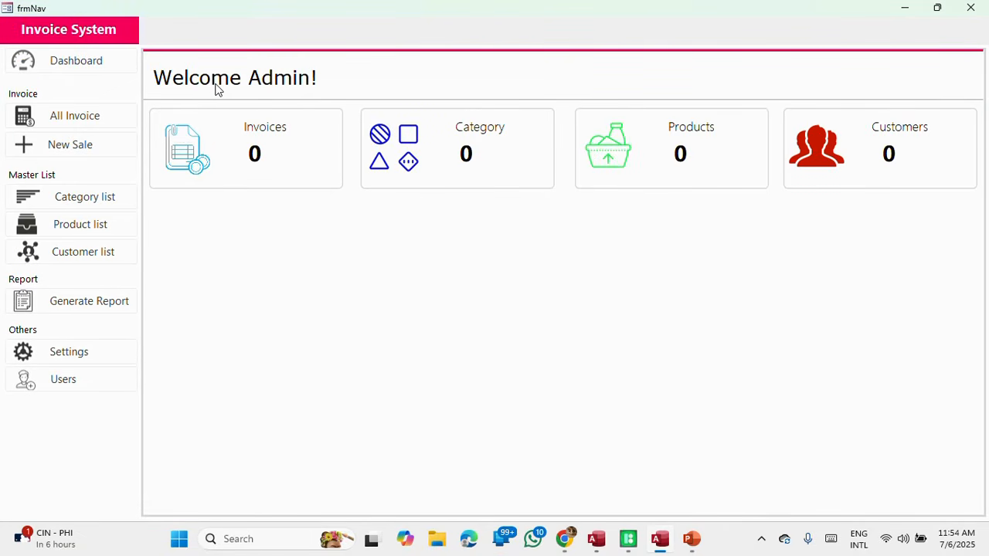
Step: Return frmNav to Design View and stretch the navigation subform's lower edge to a height of about 5.23"
{"action": "right_click", "coordinate": [274, 5]}
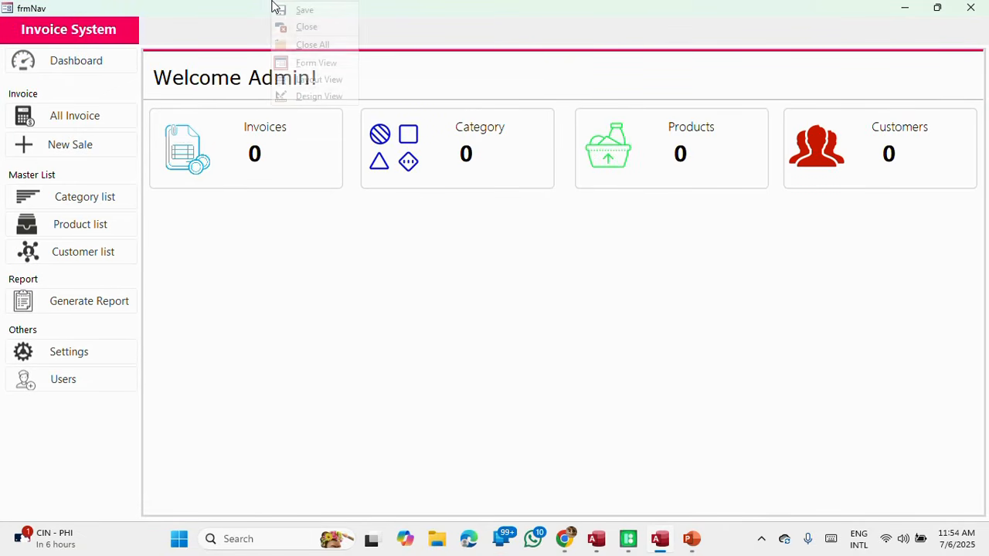
{"action": "left_click", "coordinate": [310, 97]}
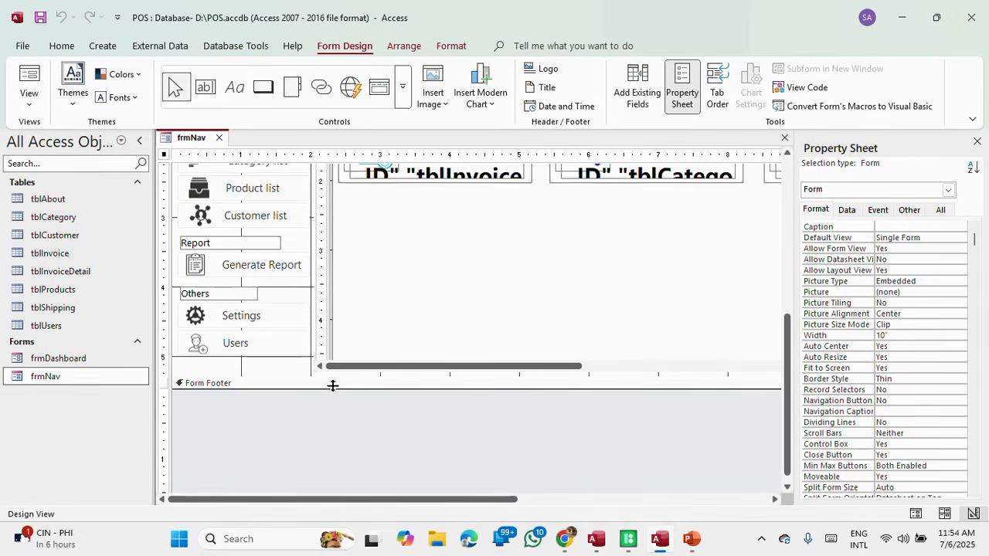
{"action": "left_click", "coordinate": [262, 372]}
{"action": "left_click", "coordinate": [320, 365]}
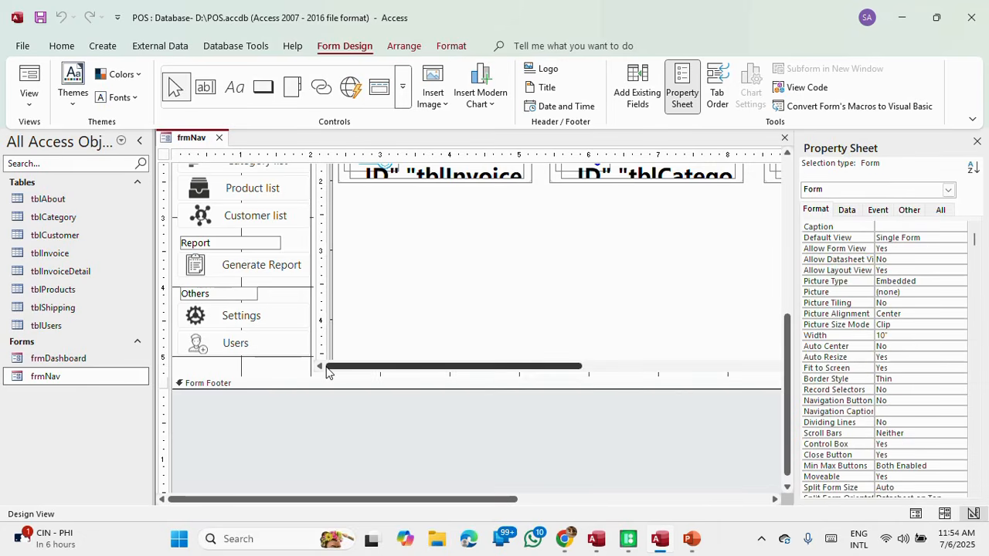
{"action": "left_click", "coordinate": [362, 372]}
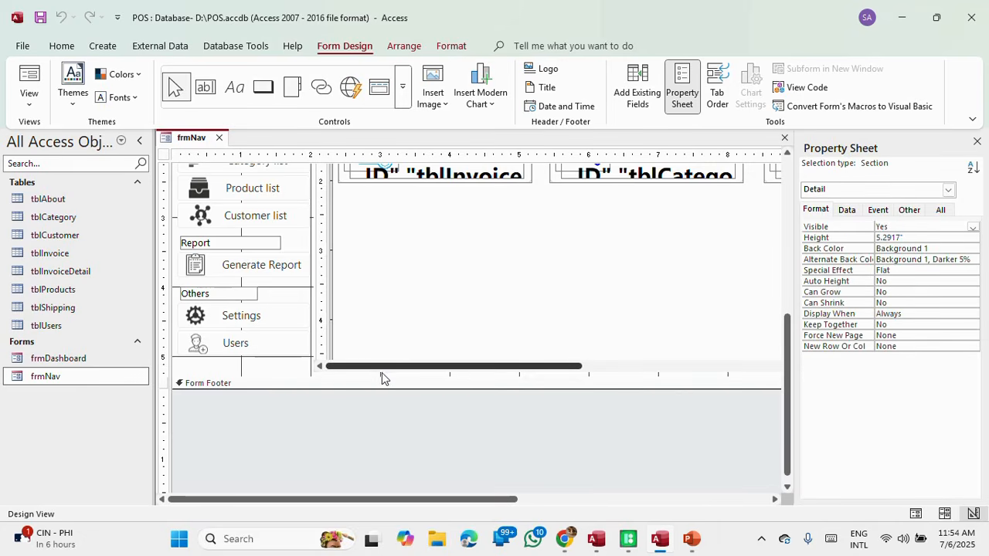
{"action": "left_click_drag", "start_coordinate": [299, 367], "coordinate": [588, 376]}
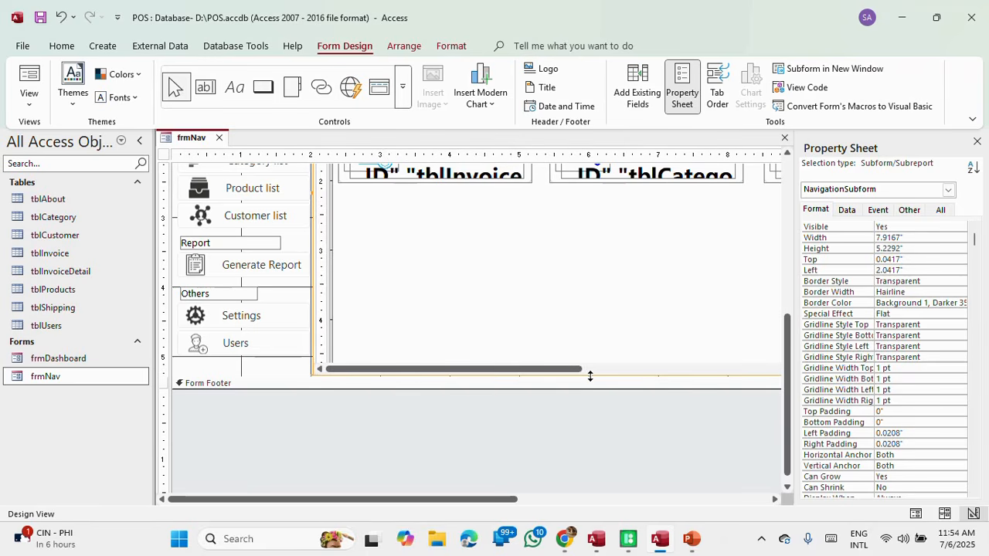
Step: Close frmNav with its changes saved and reopen it to view the embedded dashboard
{"action": "left_click", "coordinate": [219, 137]}
{"action": "left_click", "coordinate": [484, 302]}
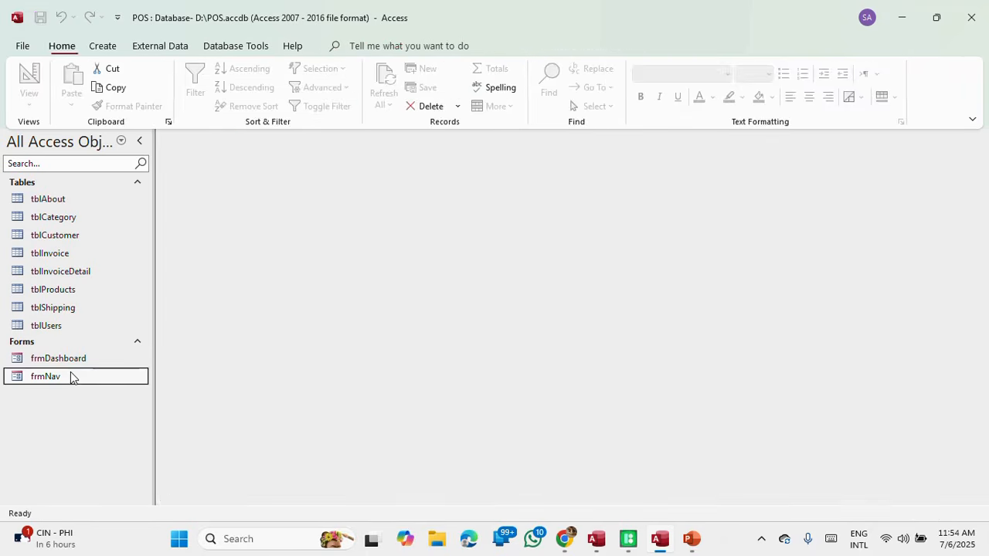
{"action": "double_click", "coordinate": [70, 378]}
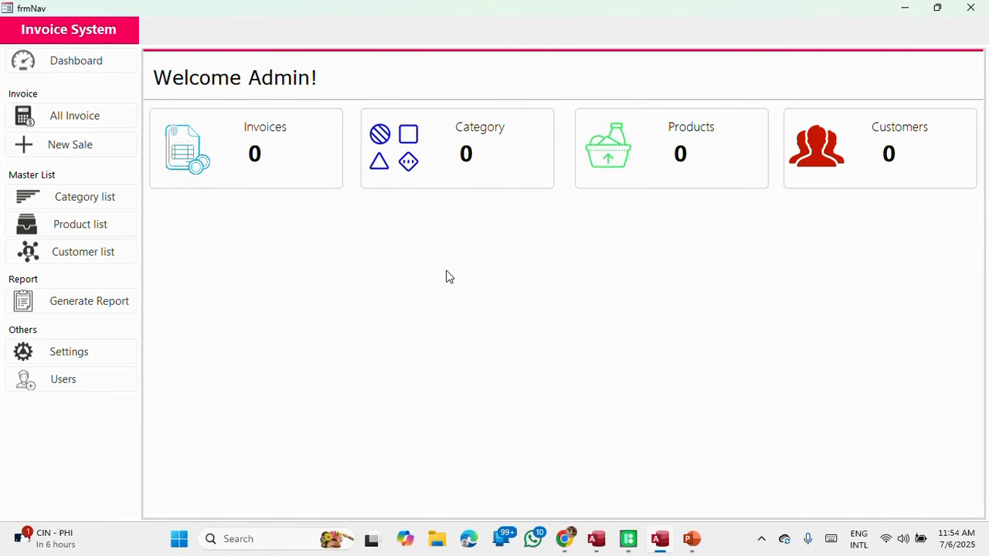